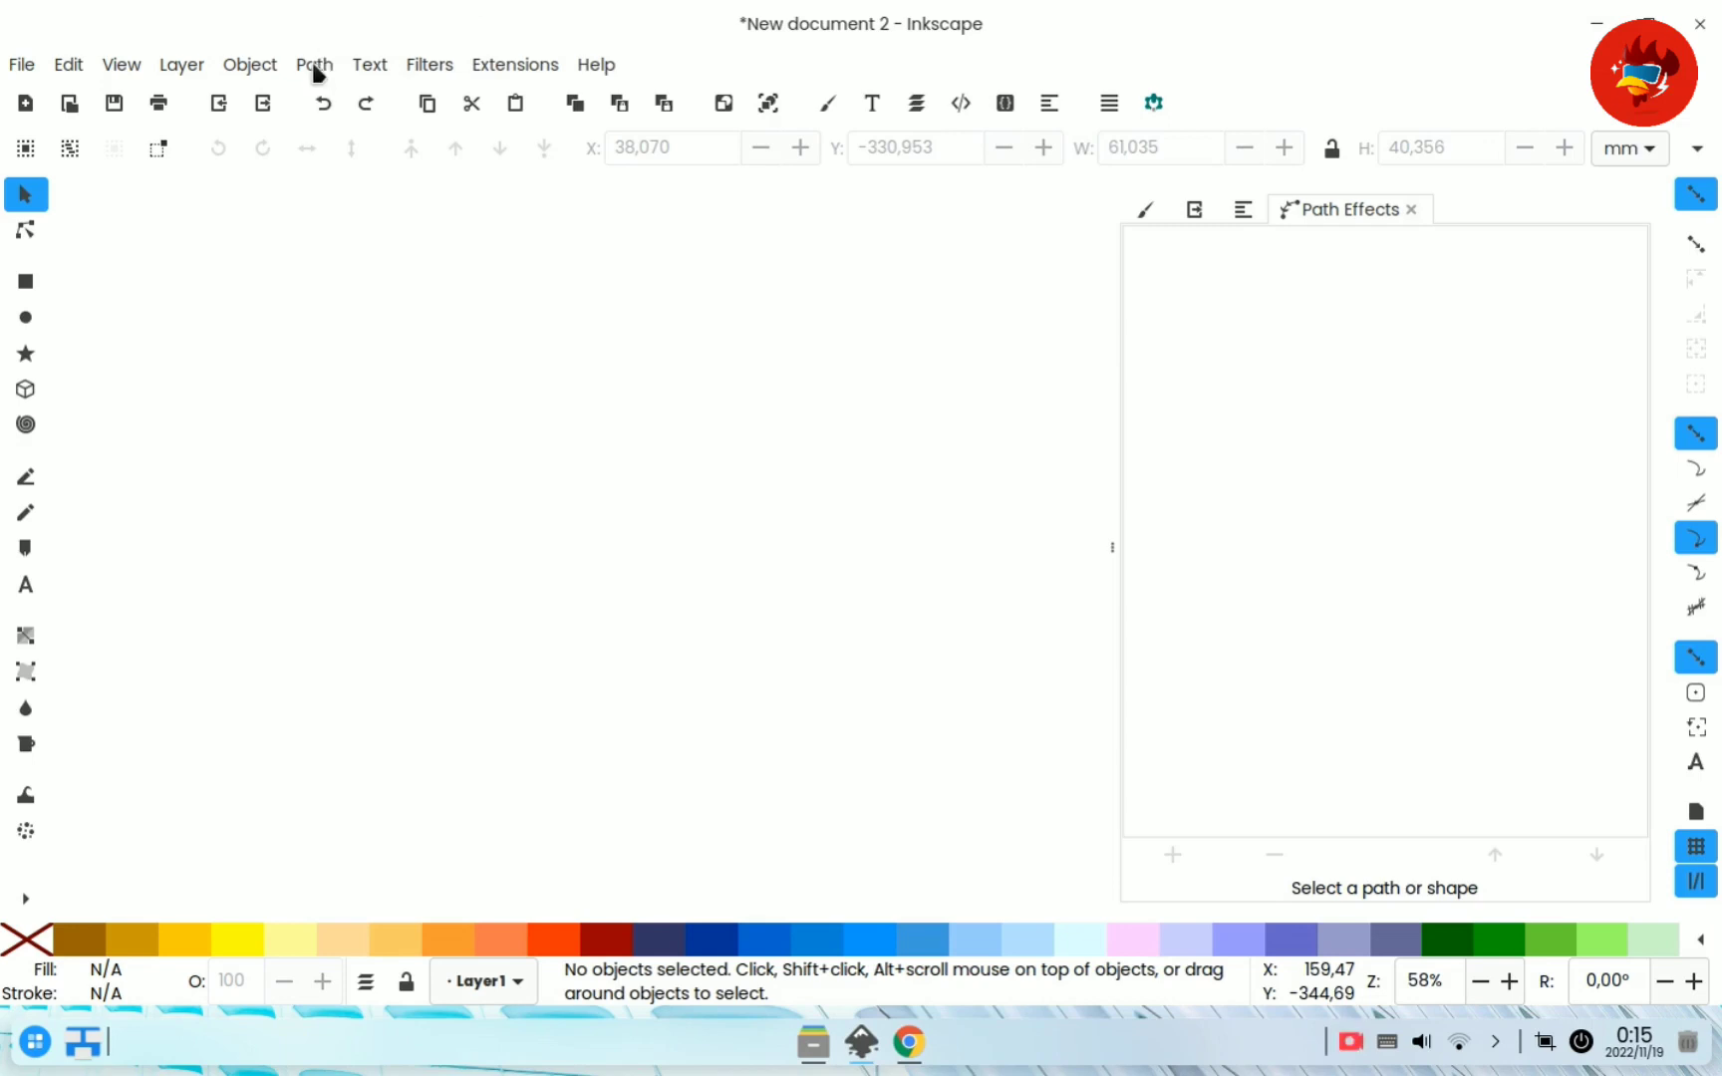
pyautogui.click(313, 63)
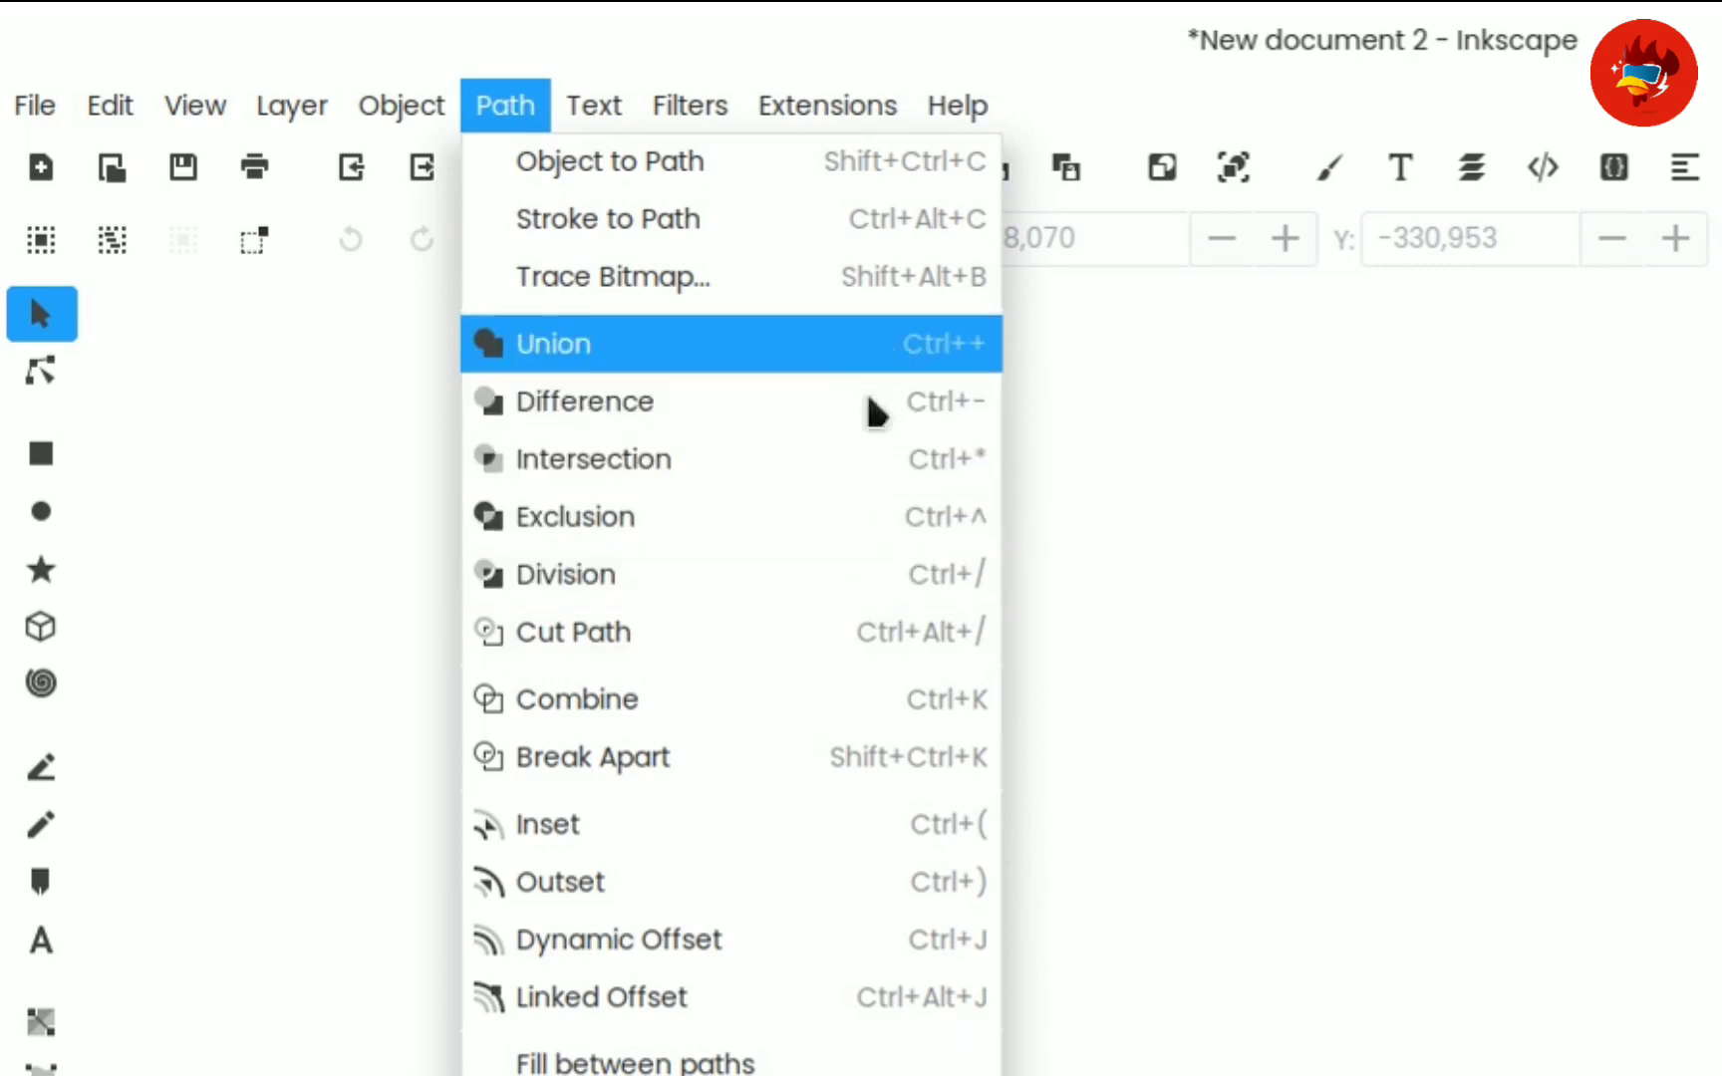
pyautogui.click(1121, 531)
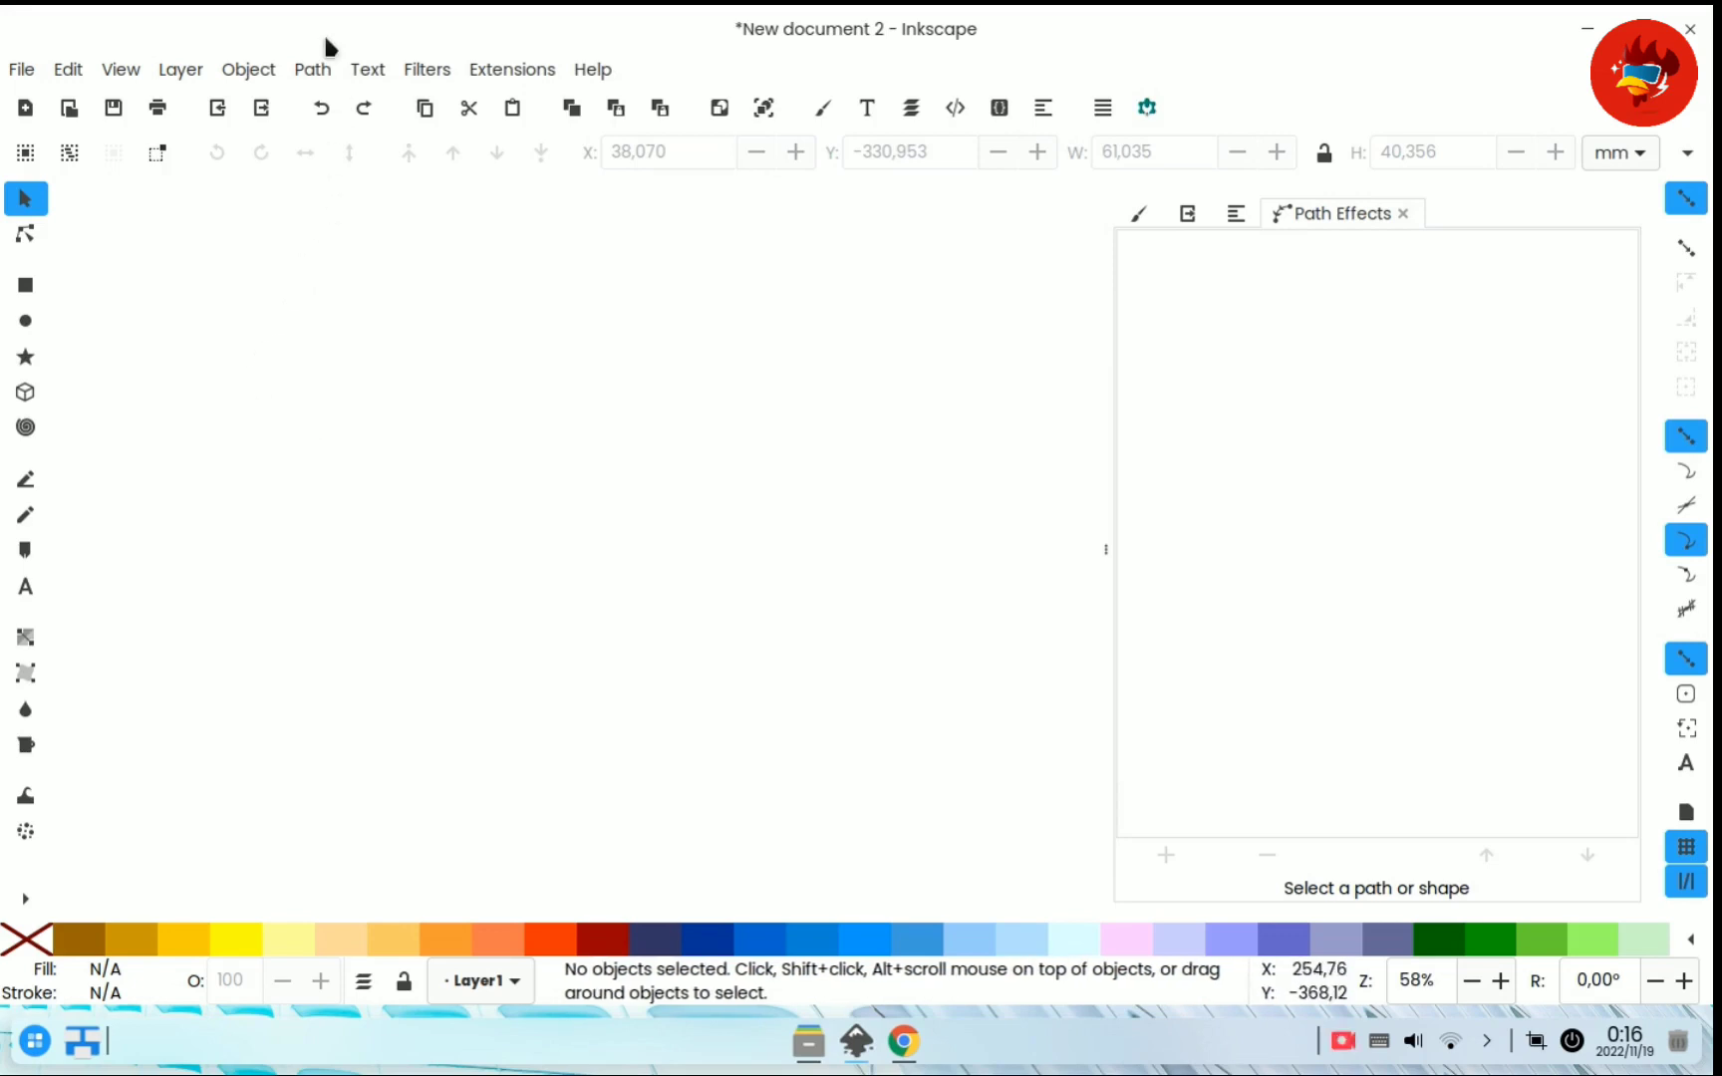
pyautogui.click(313, 70)
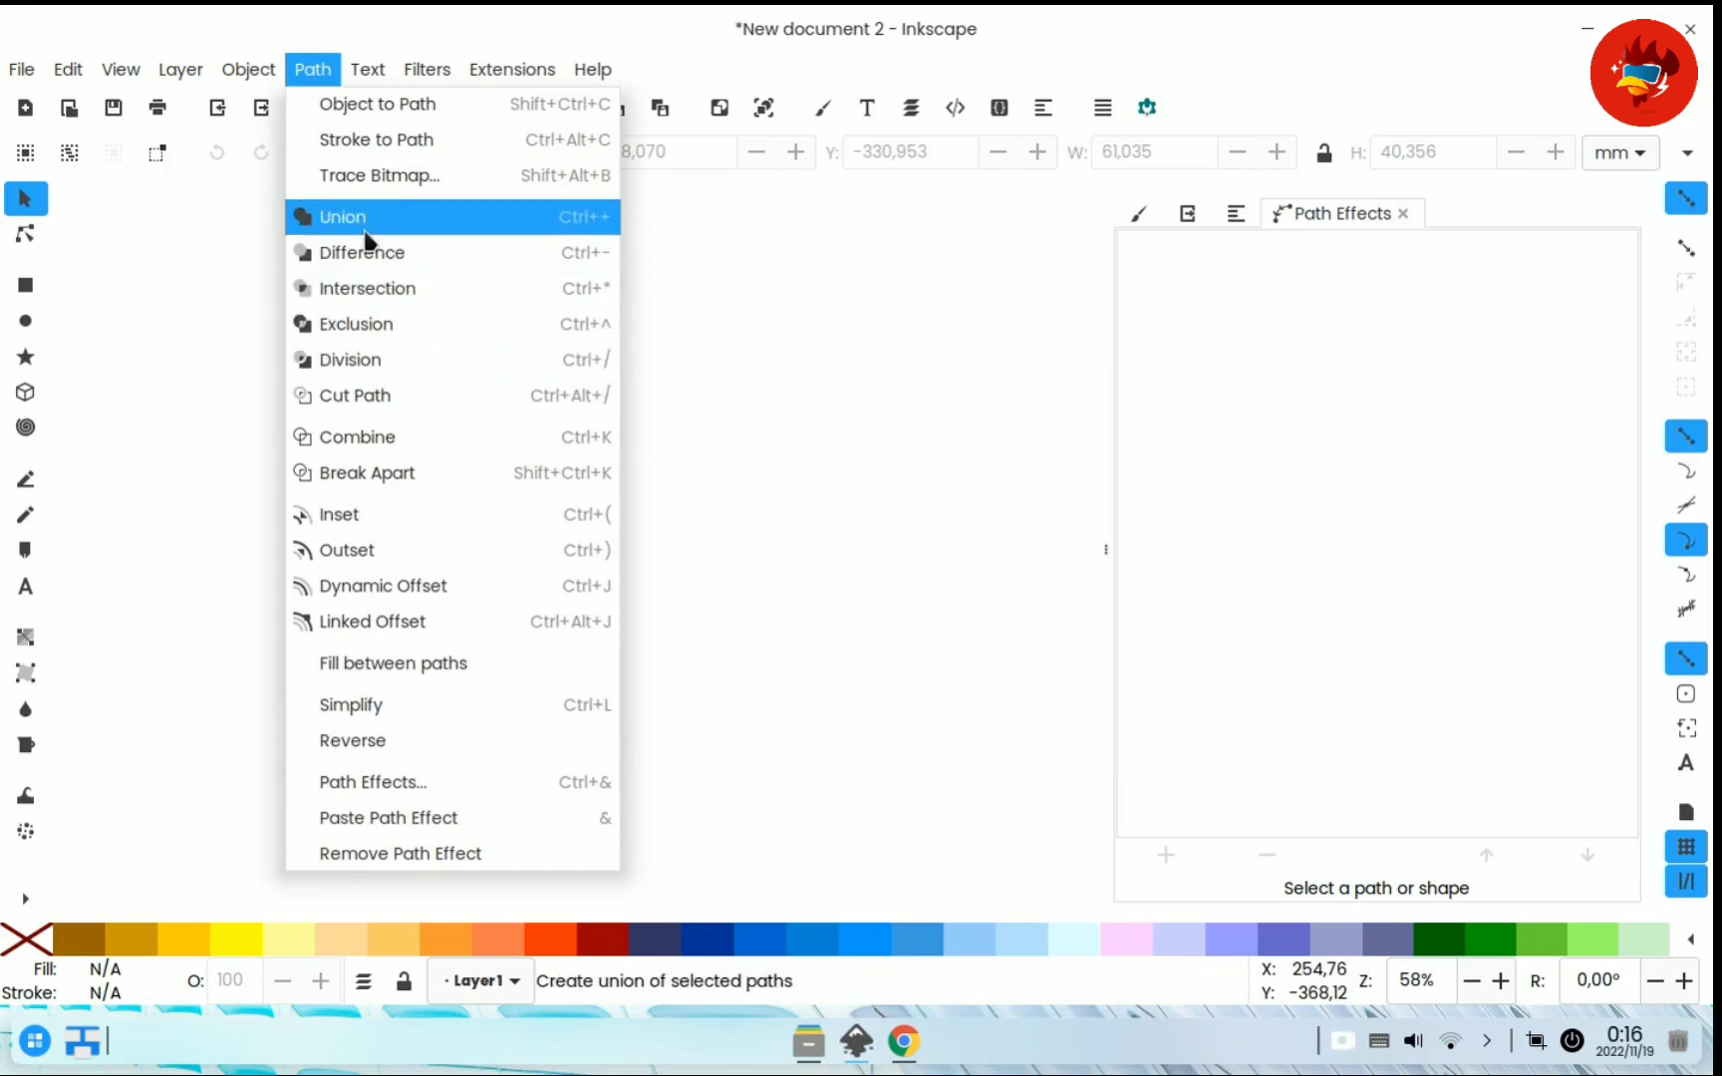
pyautogui.click(790, 480)
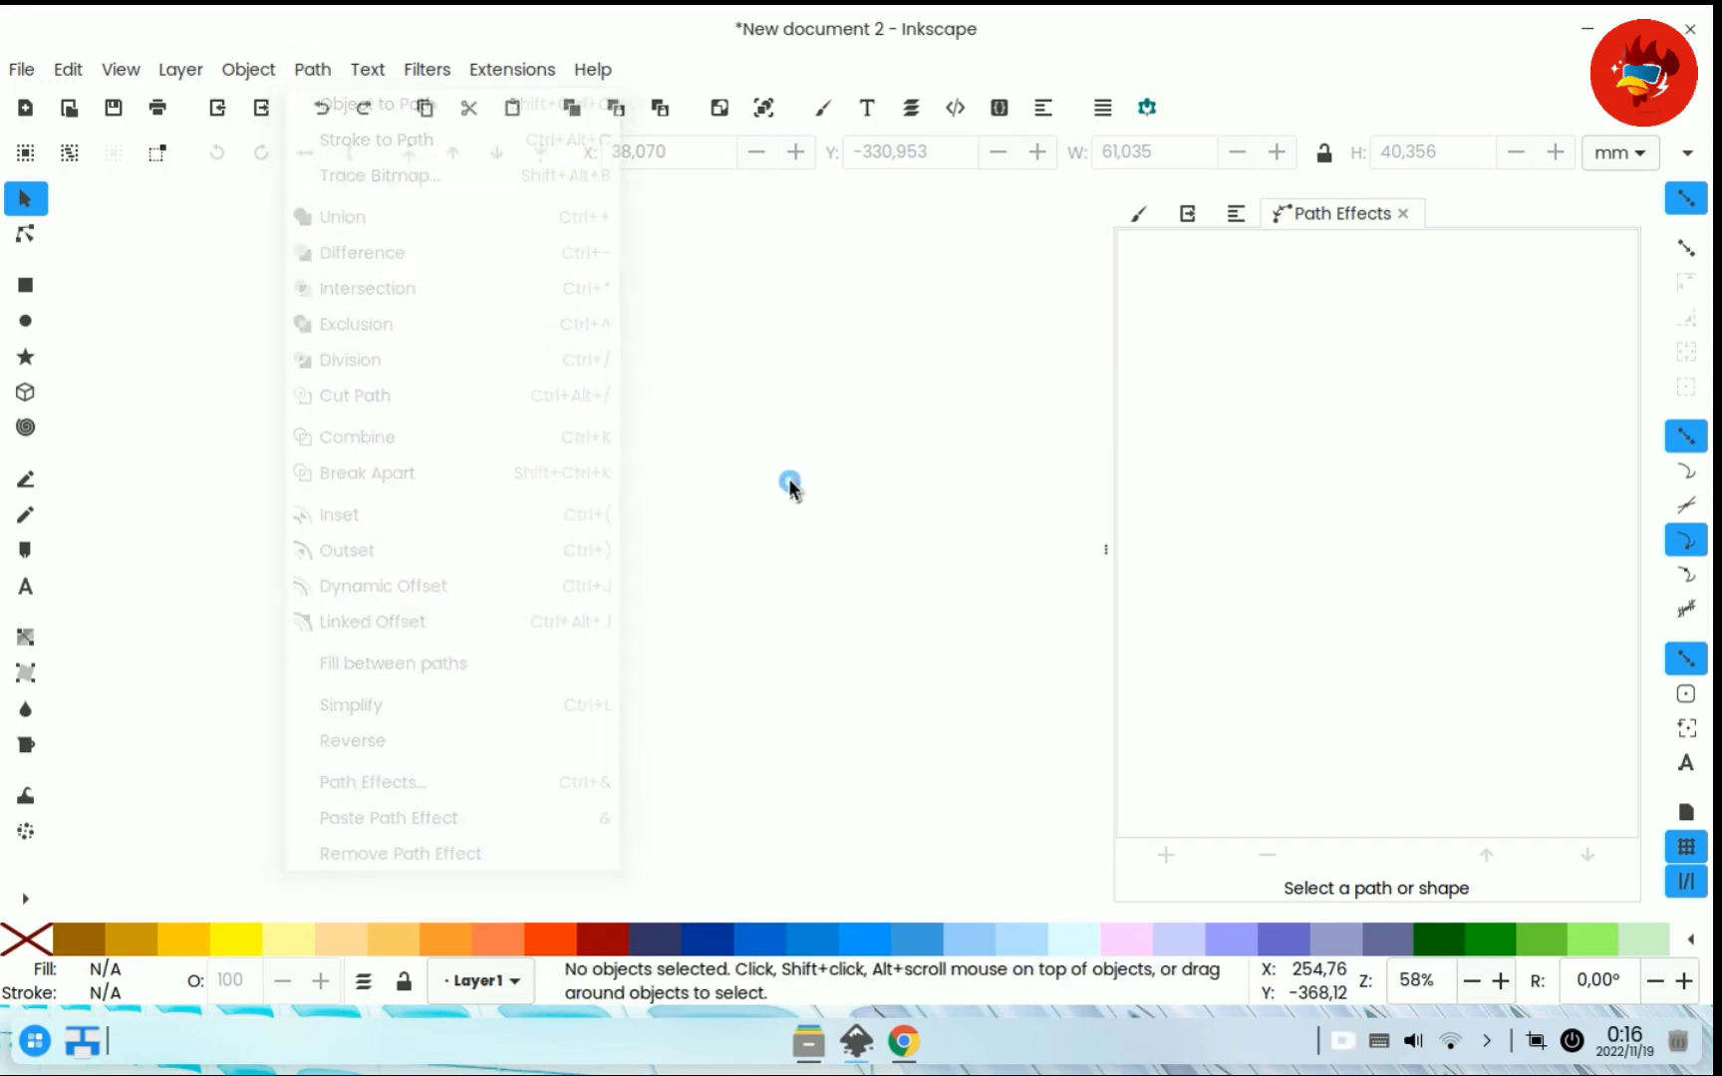
# - Move the topmost orange circle horizontally so that it overlaps the left part of the blue square beside it
pyautogui.press('space')
pyautogui.moveTo(258, 481); pyautogui.dragTo(973, 458)
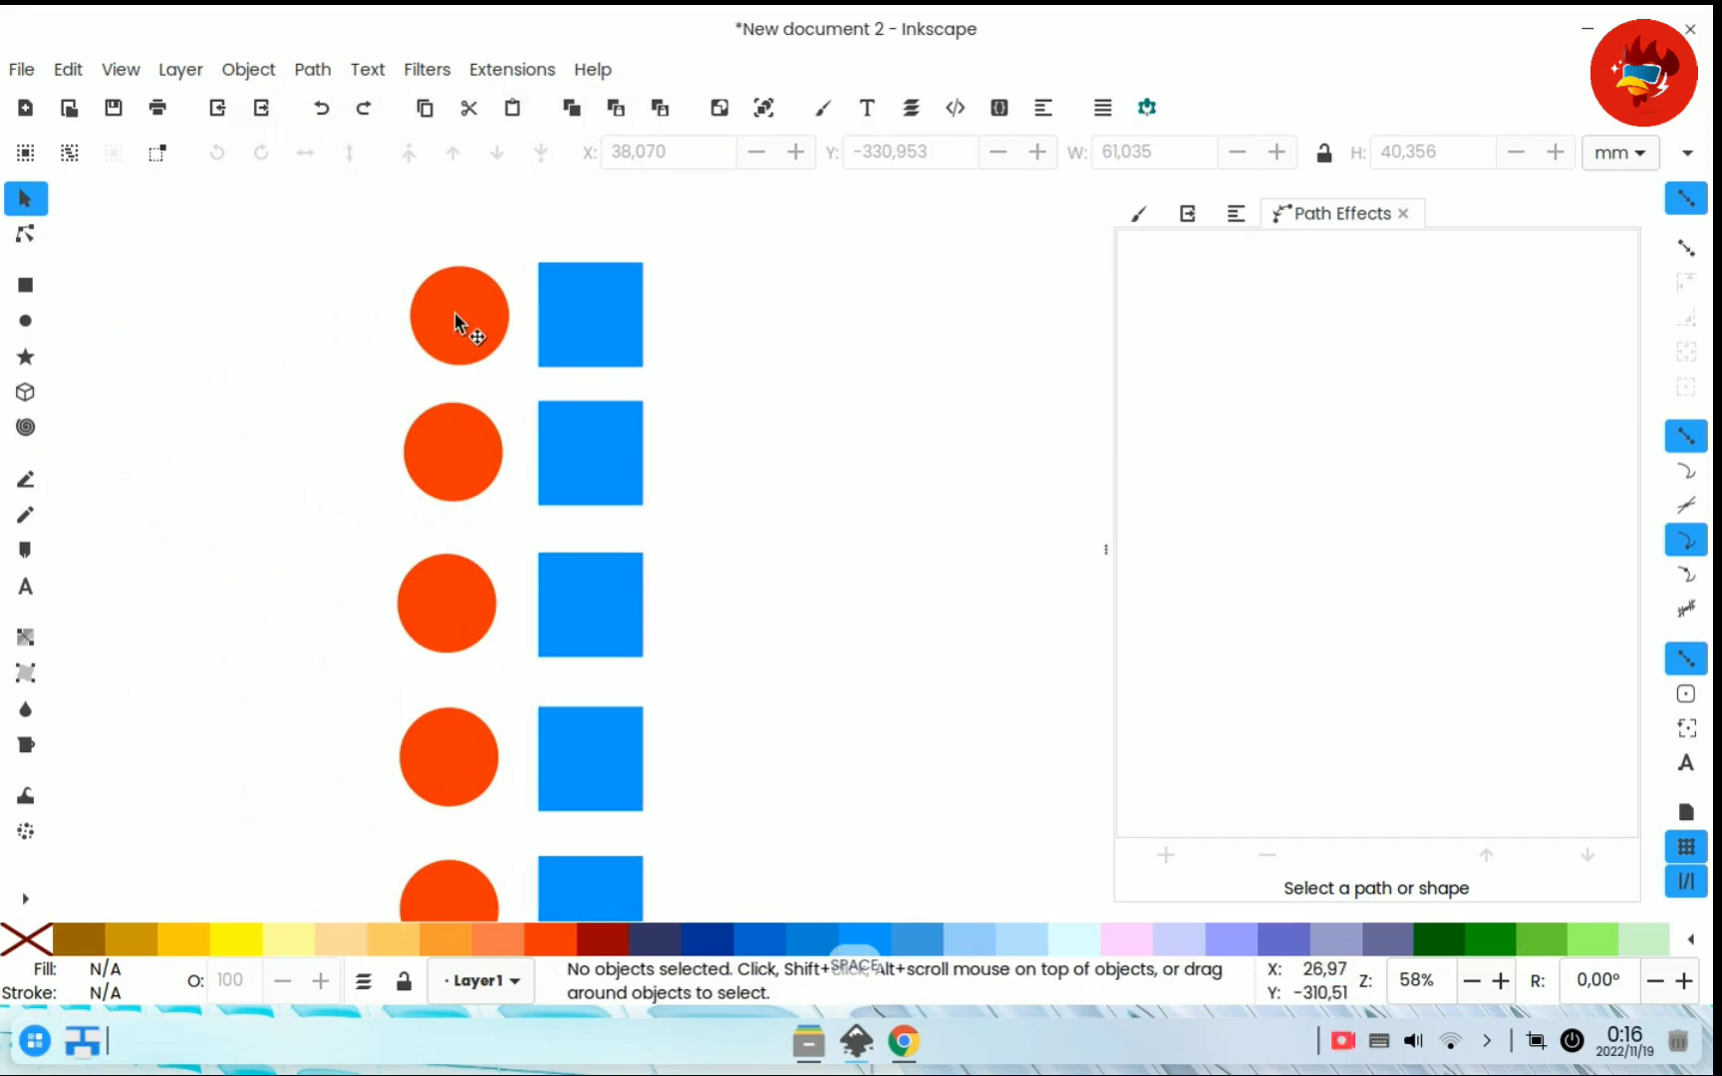
pyautogui.click(308, 70)
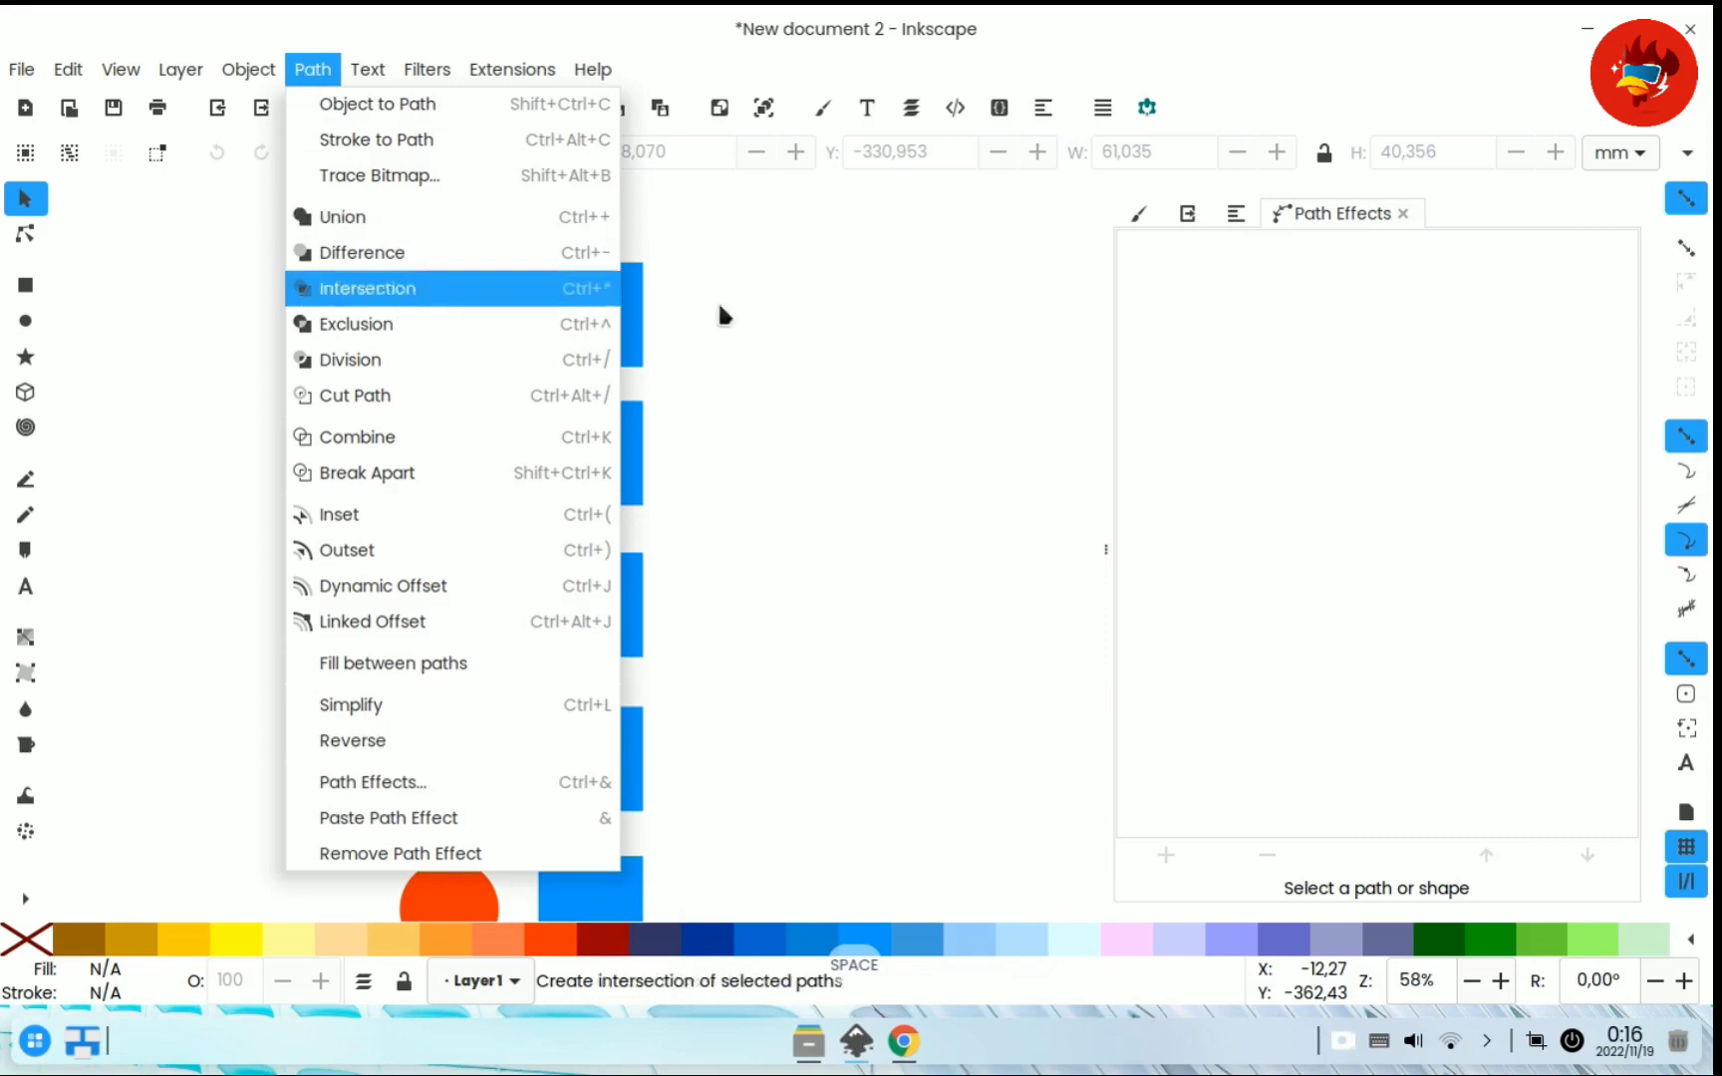
pyautogui.click(808, 323)
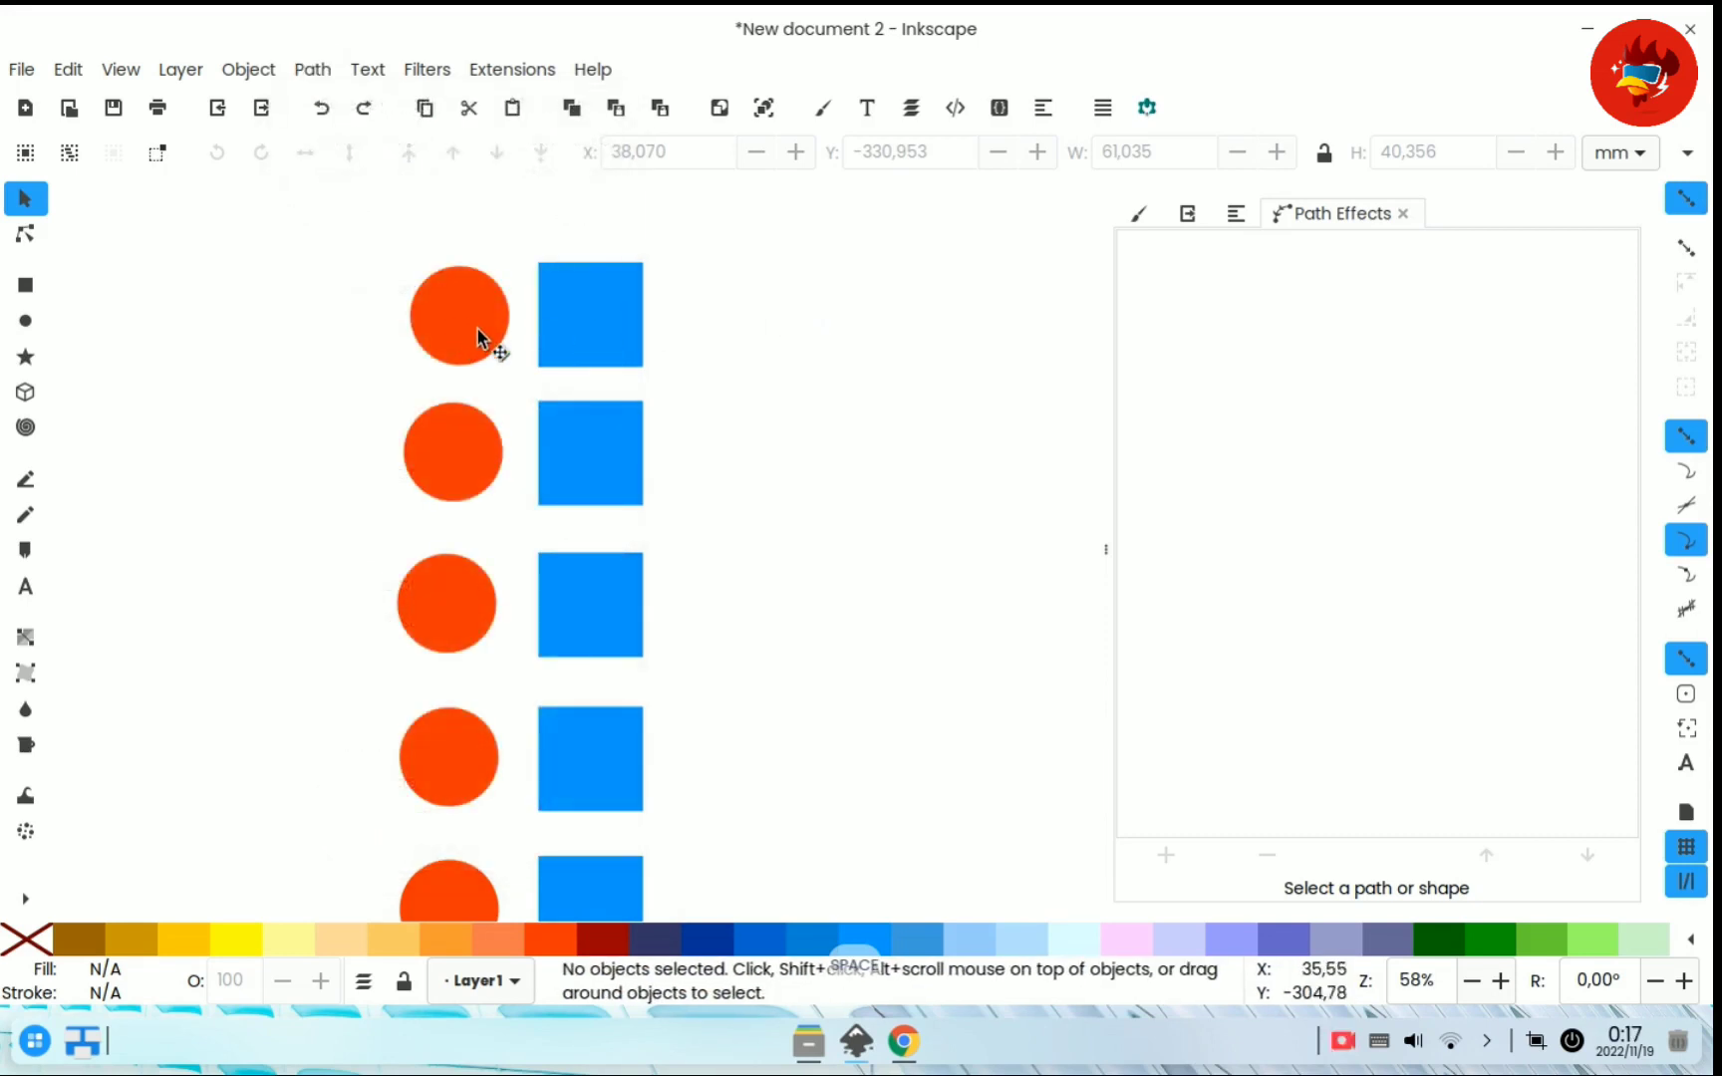
pyautogui.press('ctrl')
pyautogui.moveTo(450, 331); pyautogui.dragTo(533, 352)
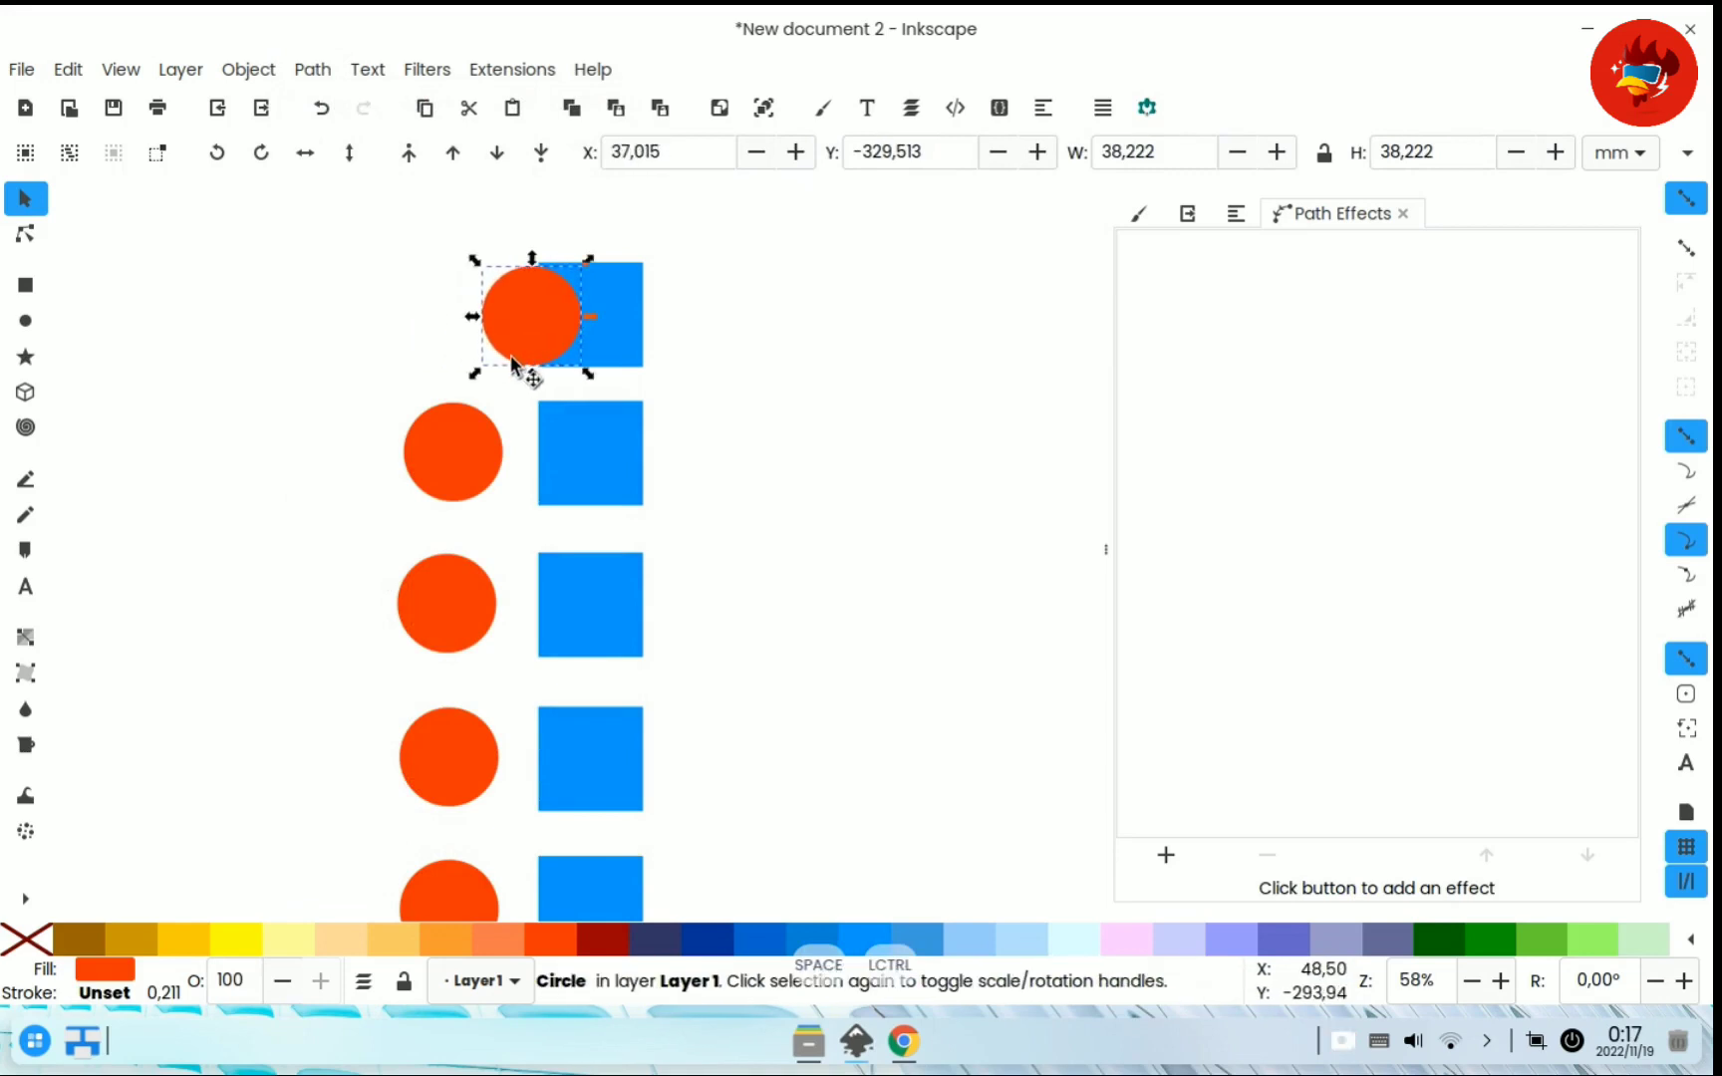
pyautogui.press('ctrl')
pyautogui.moveTo(539, 344); pyautogui.dragTo(476, 339)
pyautogui.click(654, 385)
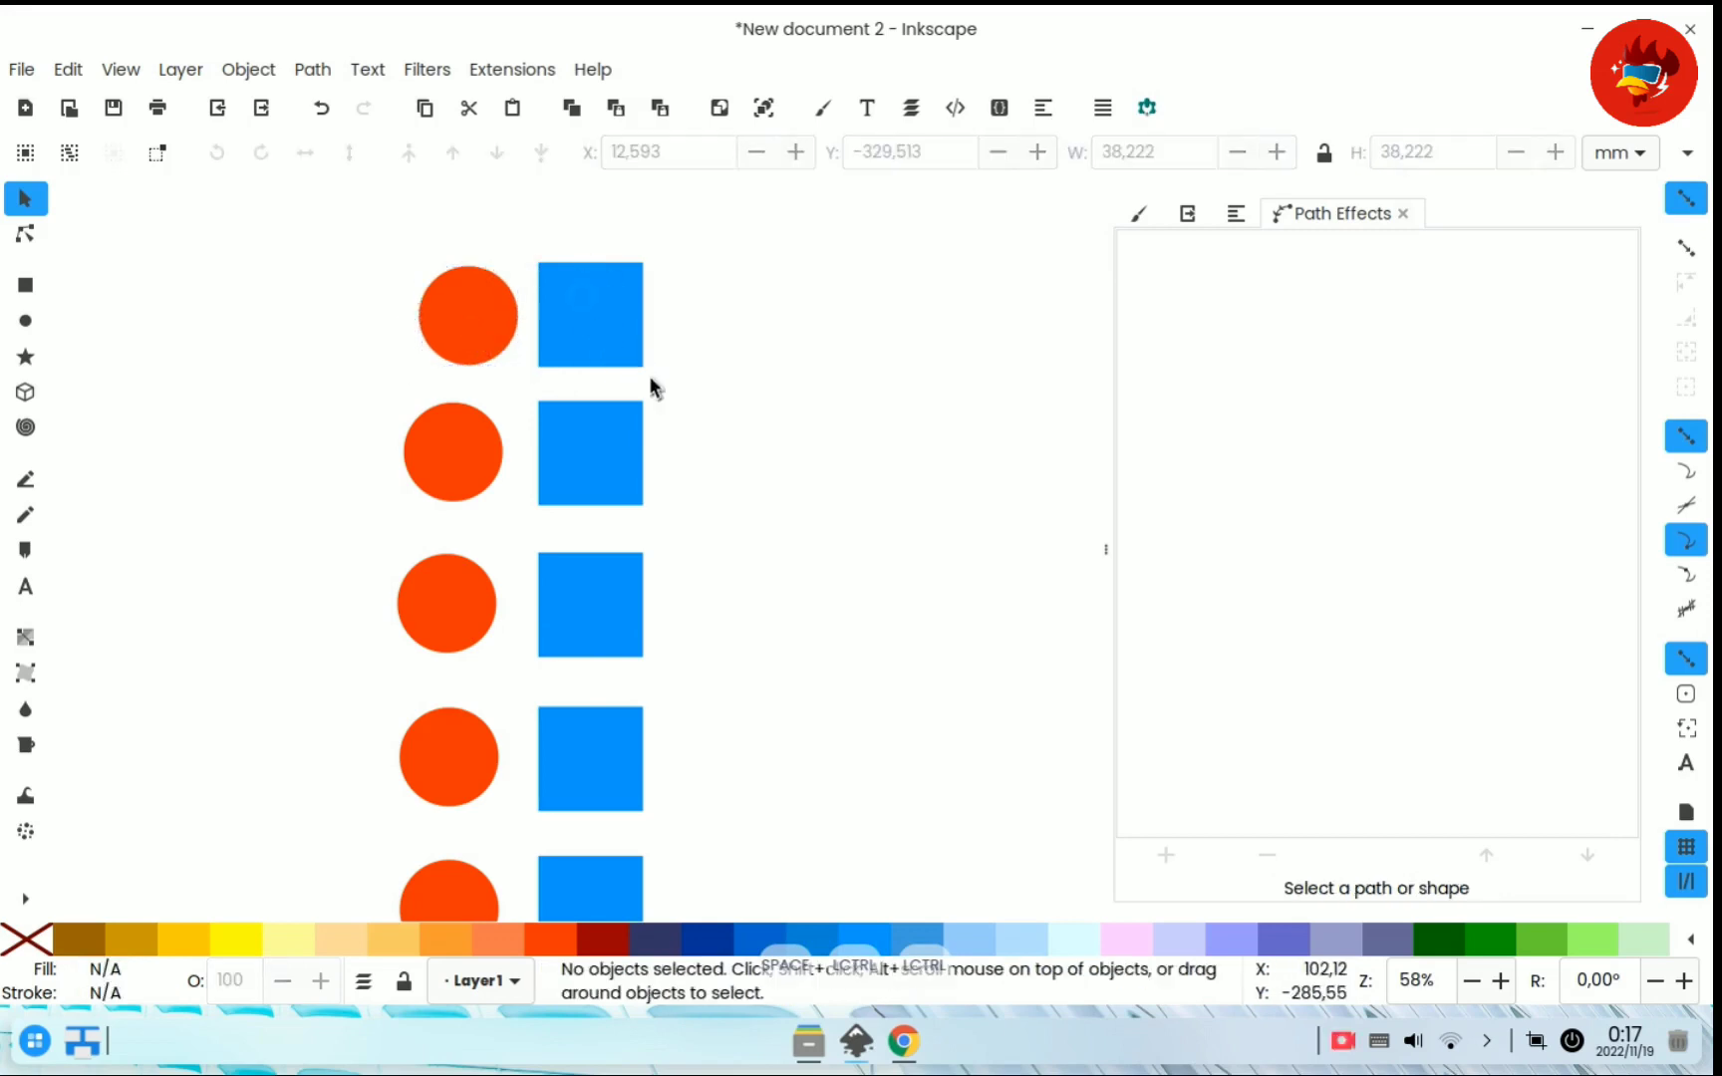
pyautogui.press('ctrl')
pyautogui.moveTo(507, 341); pyautogui.dragTo(565, 335)
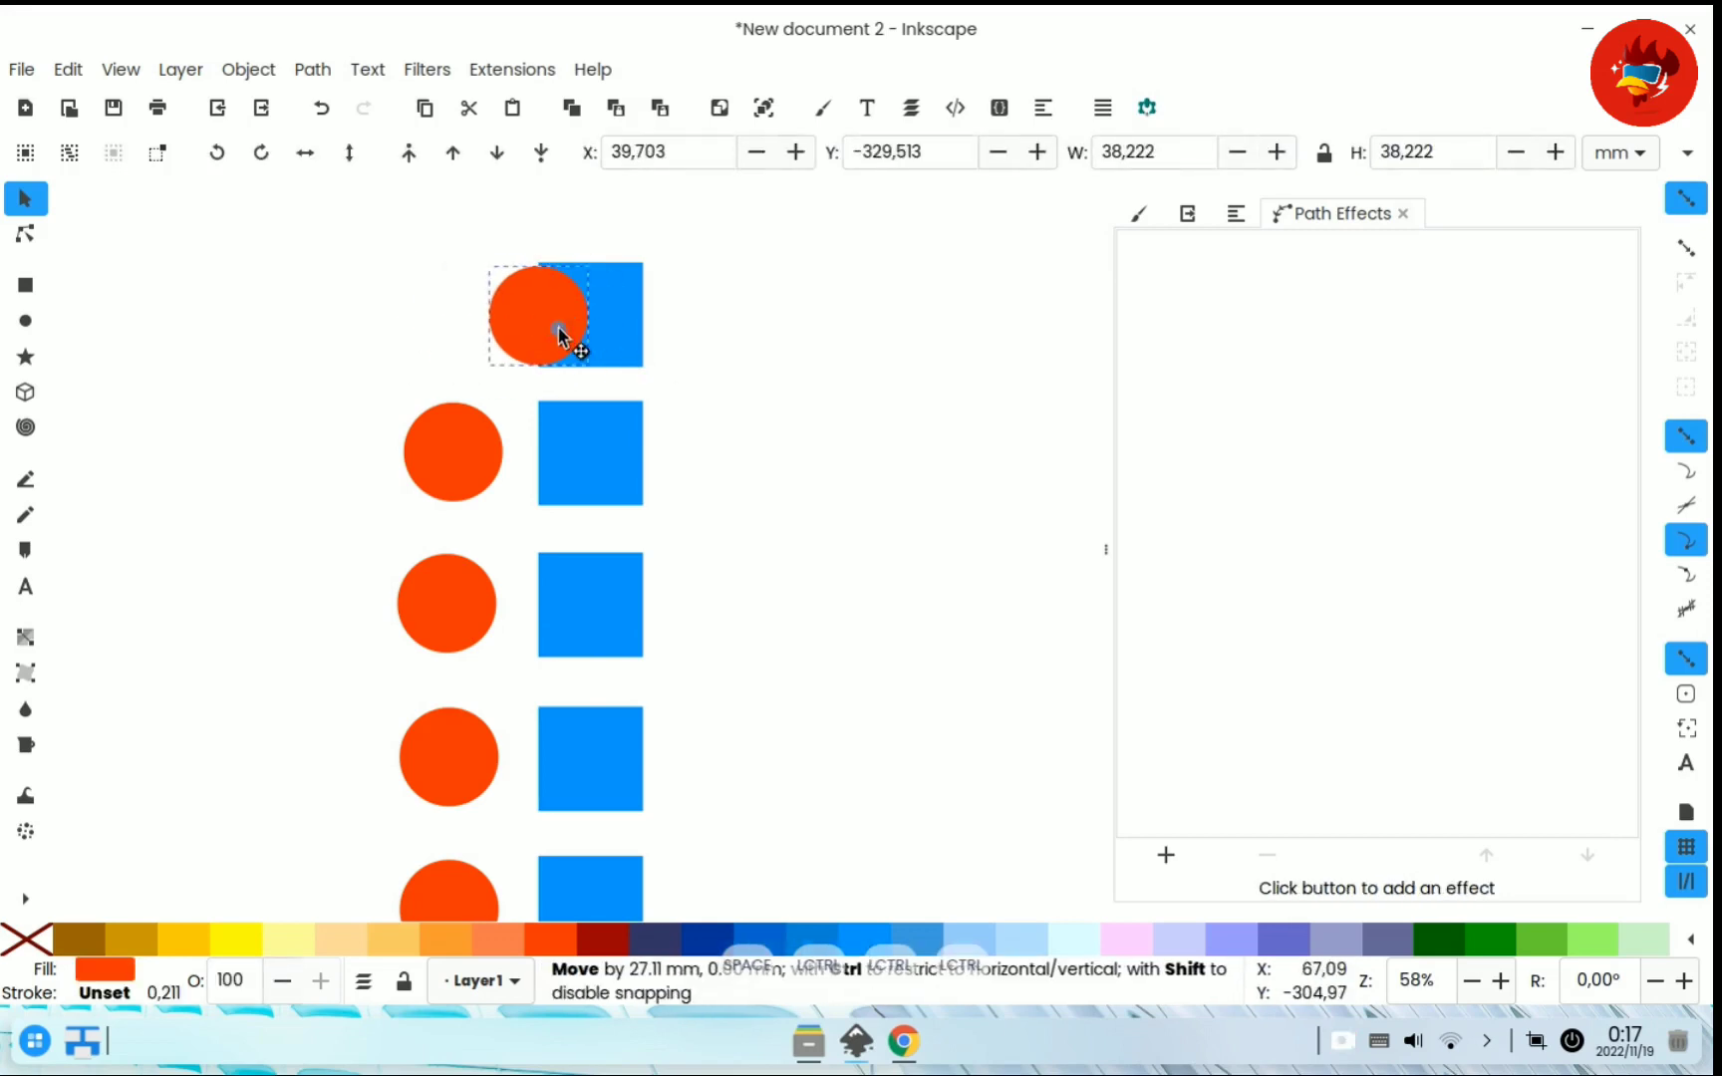
pyautogui.click(751, 396)
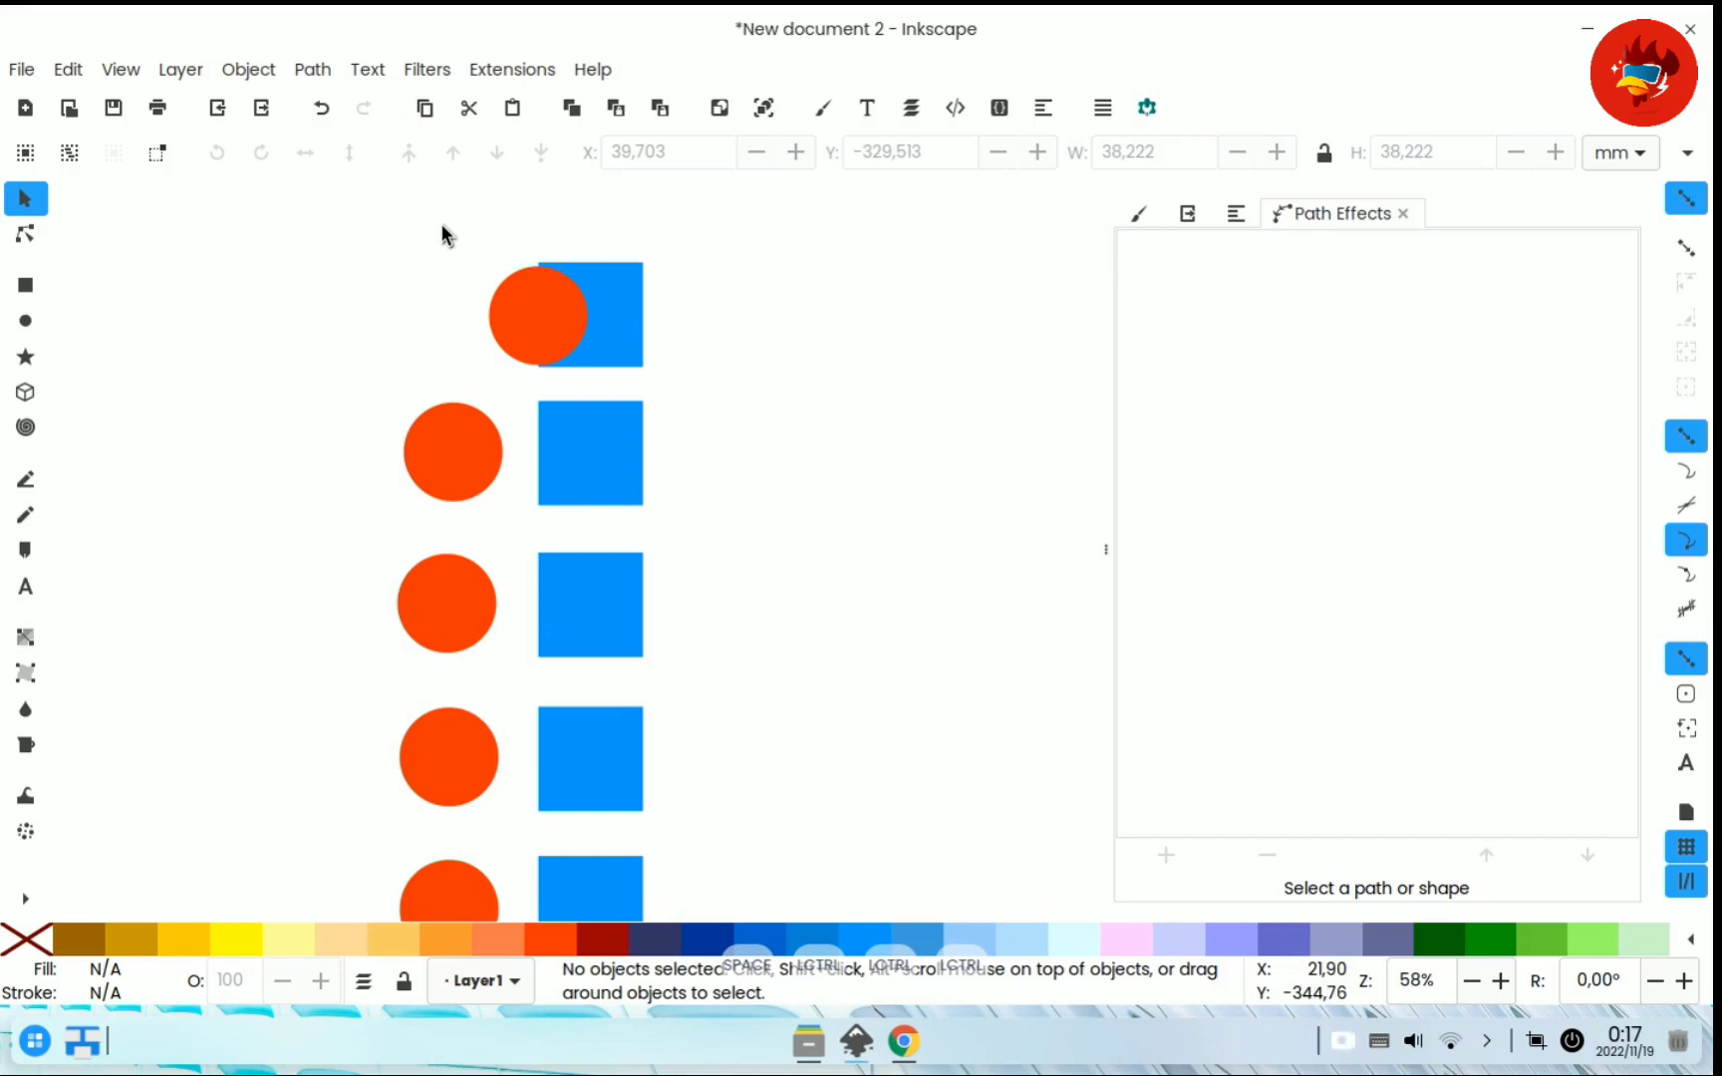
# - Merge the overlapping topmost circle and square into a single shape with the Union operation
pyautogui.moveTo(442, 229); pyautogui.dragTo(669, 391)
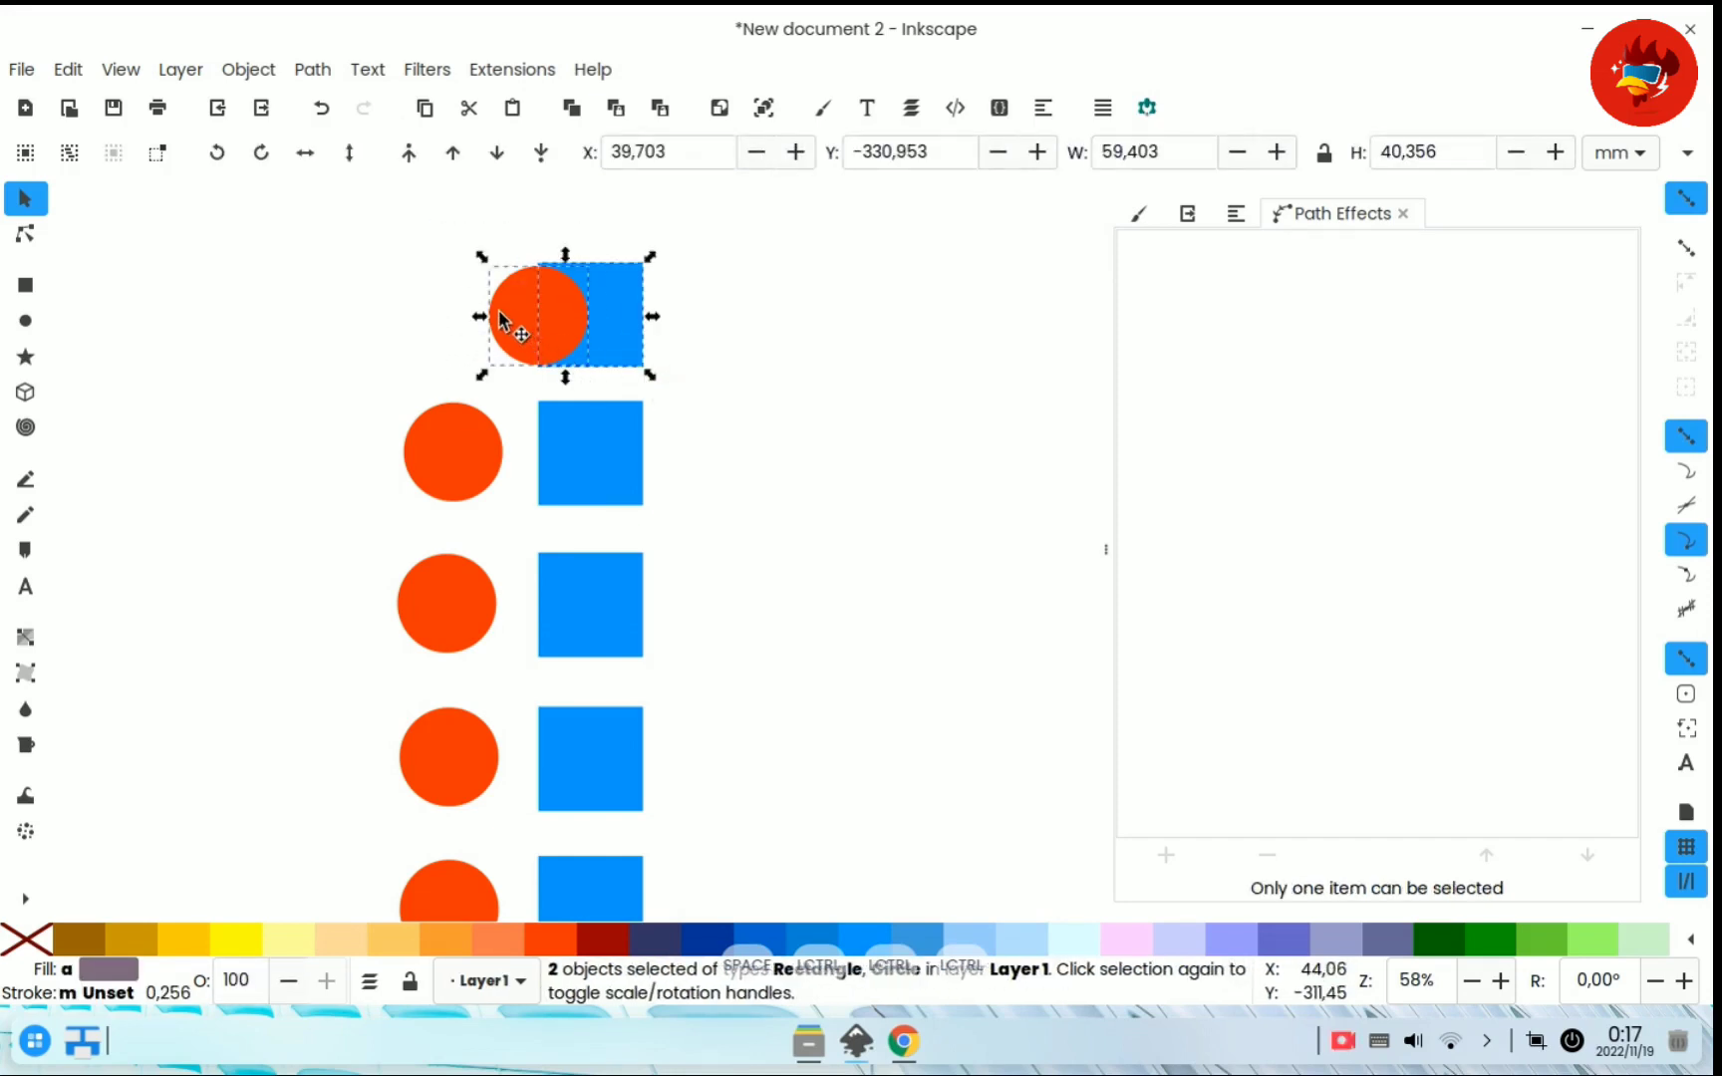
pyautogui.click(313, 69)
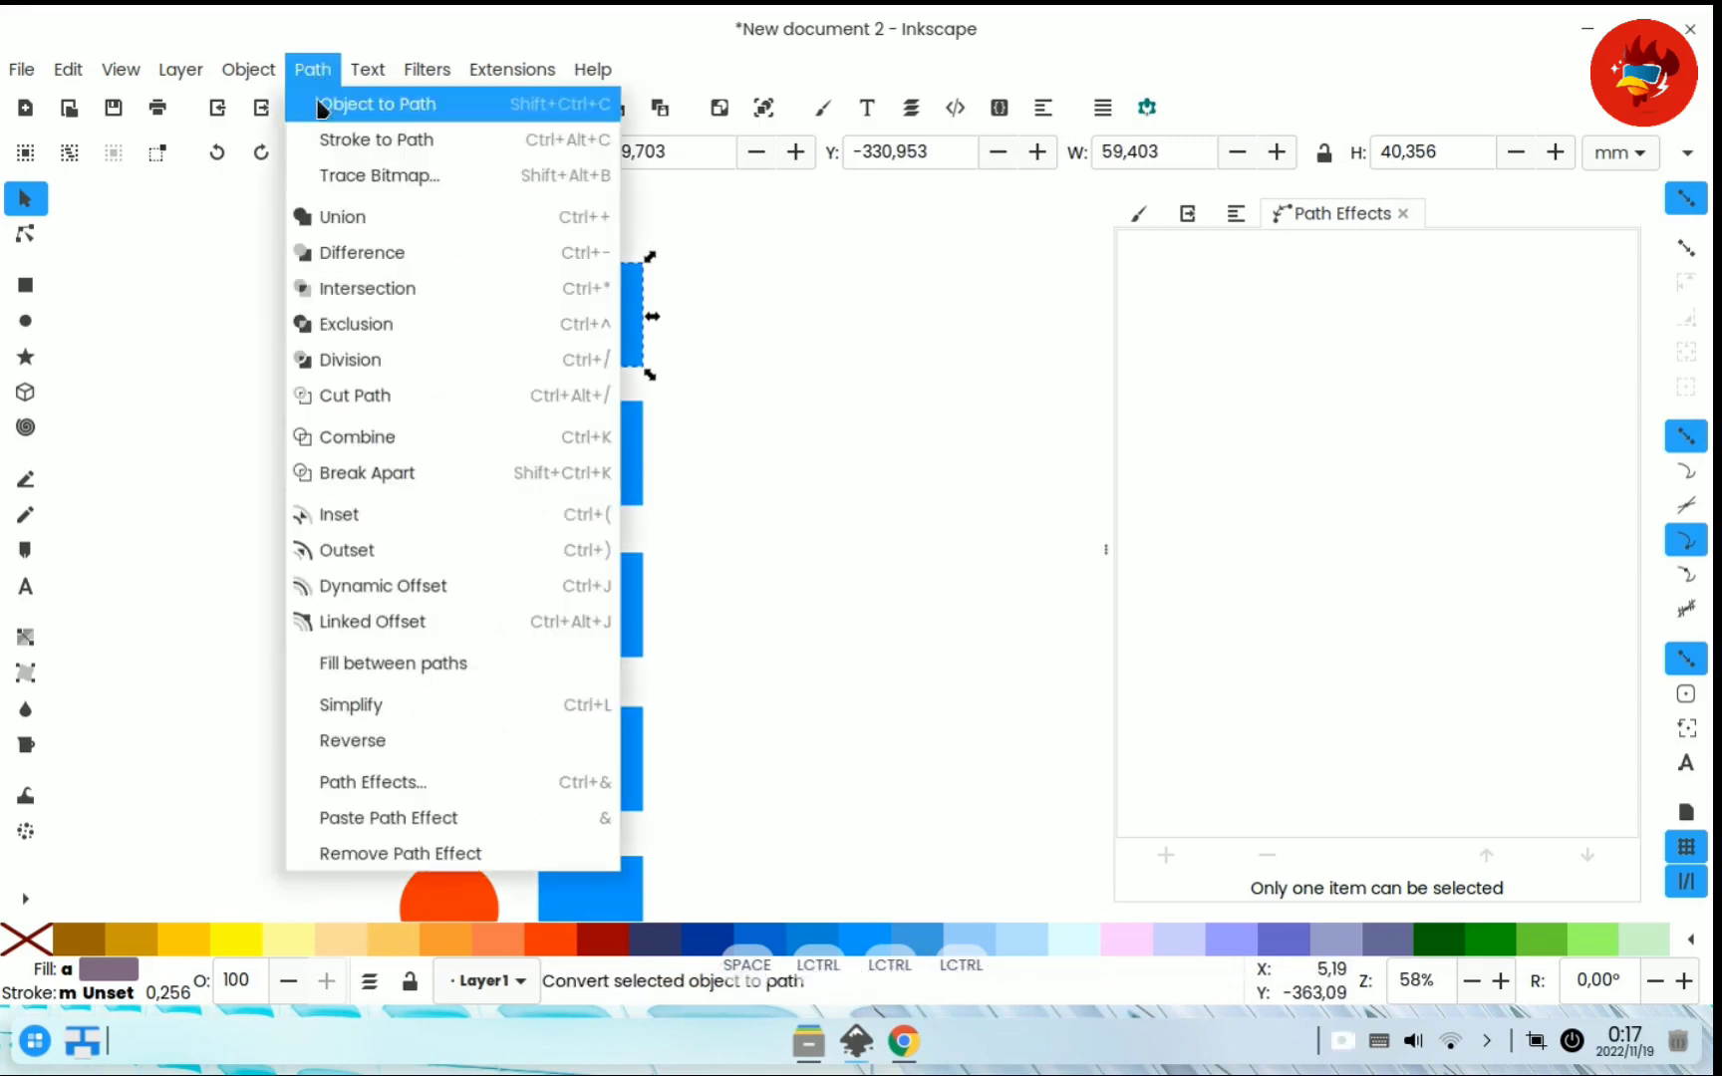
pyautogui.click(338, 219)
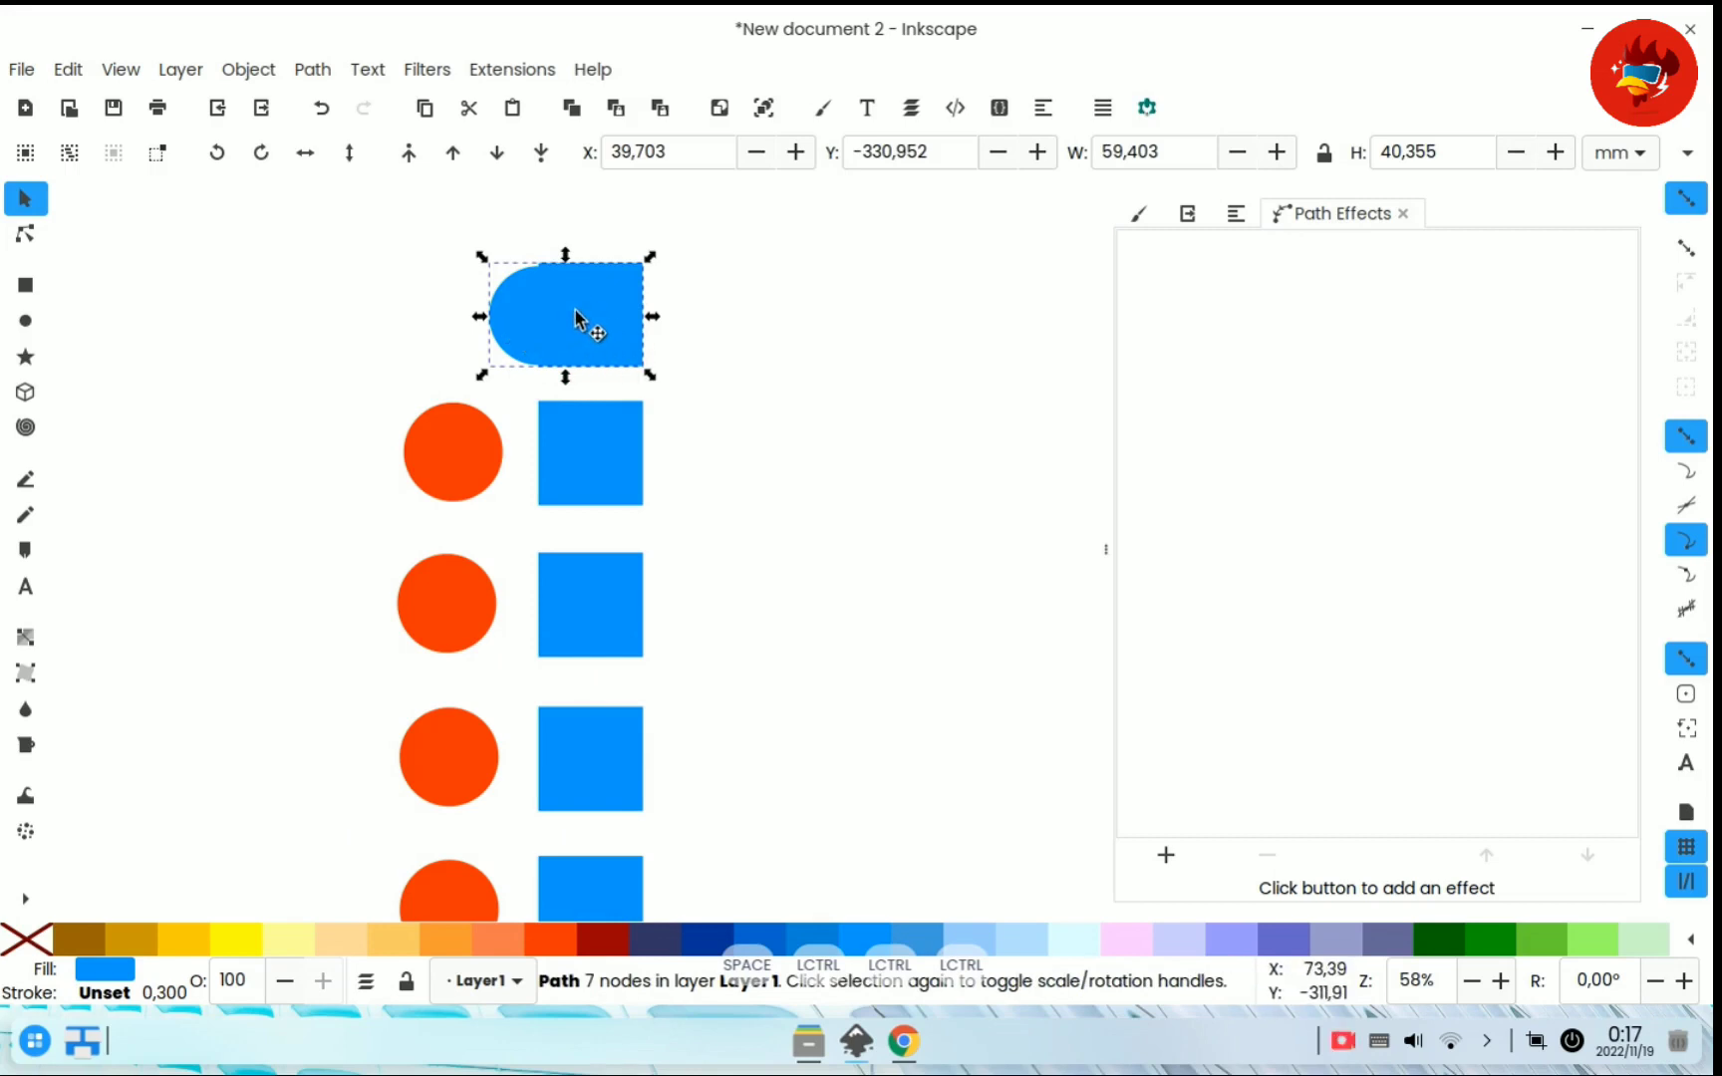
pyautogui.press('Escape')
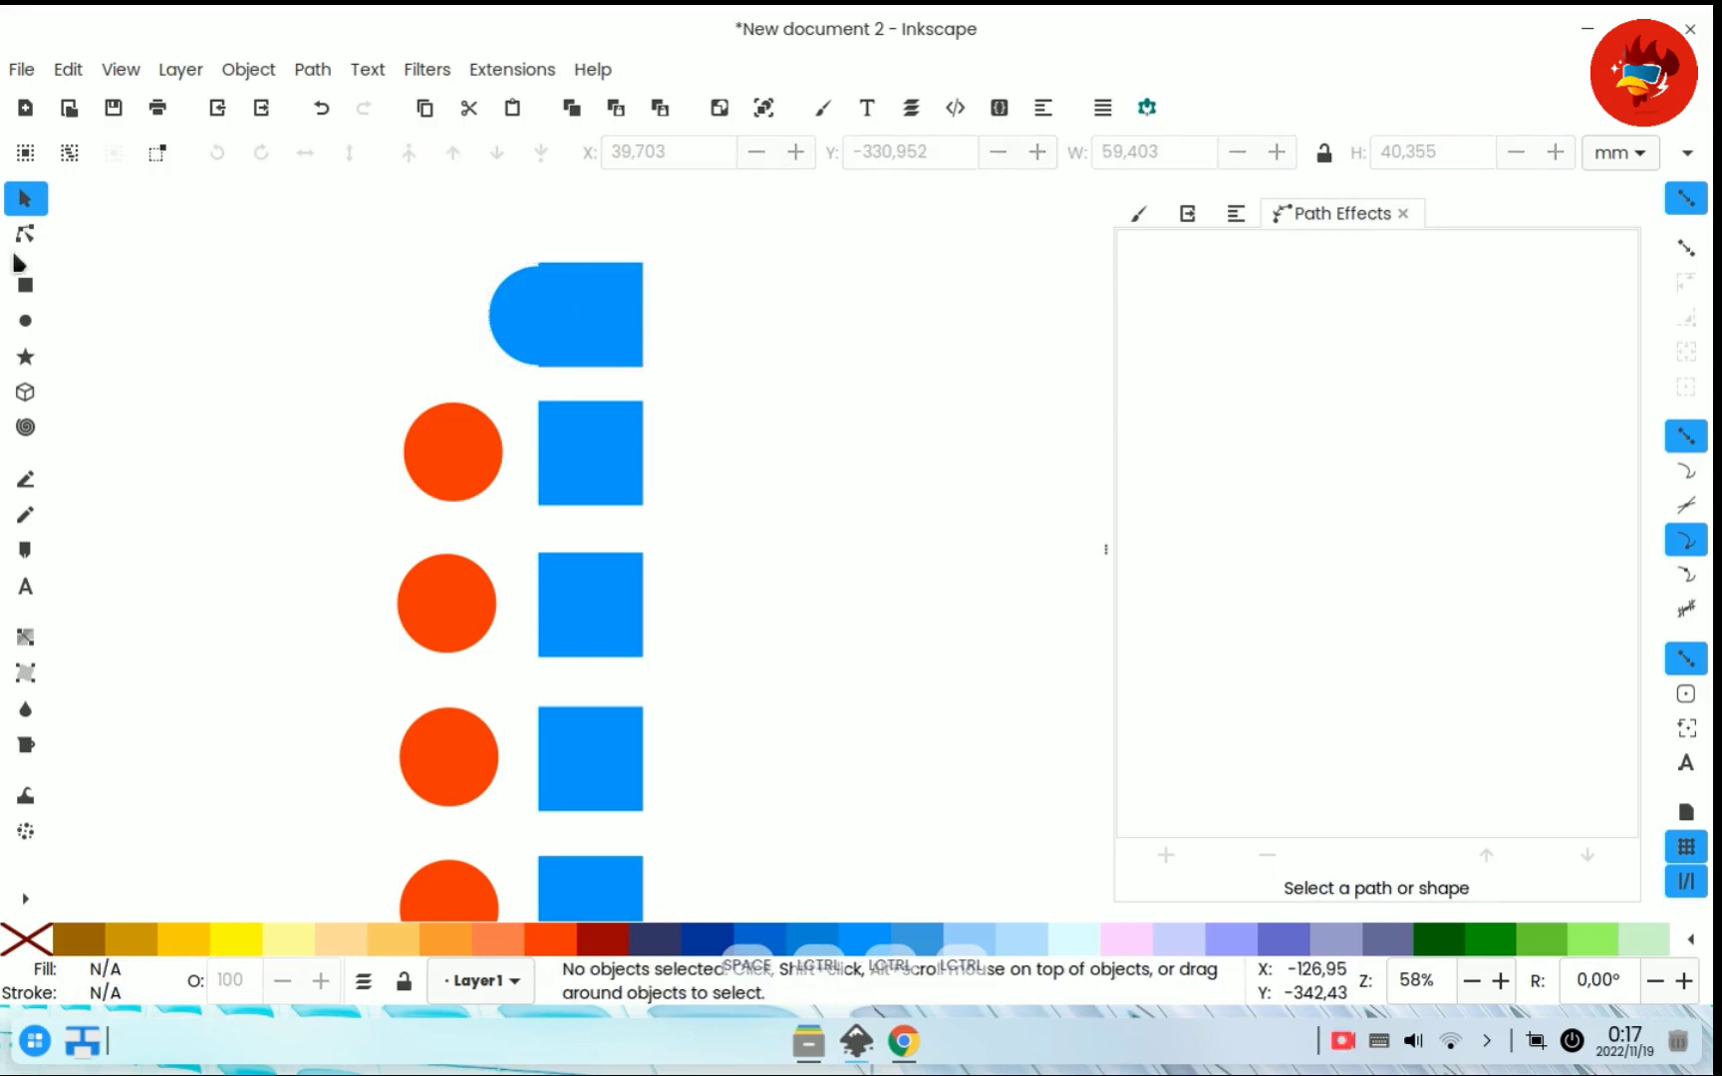
# - Try moving two nodes of the merged shape, one on its upper edge and its upper-right corner, and undo both moves
pyautogui.press('n')
pyautogui.click(519, 329)
pyautogui.moveTo(538, 268); pyautogui.dragTo(449, 223)
pyautogui.hotkey('ctrl', 'z')
pyautogui.moveTo(645, 267); pyautogui.dragTo(684, 262)
pyautogui.hotkey('ctrl', 'z')
pyautogui.press('Escape')
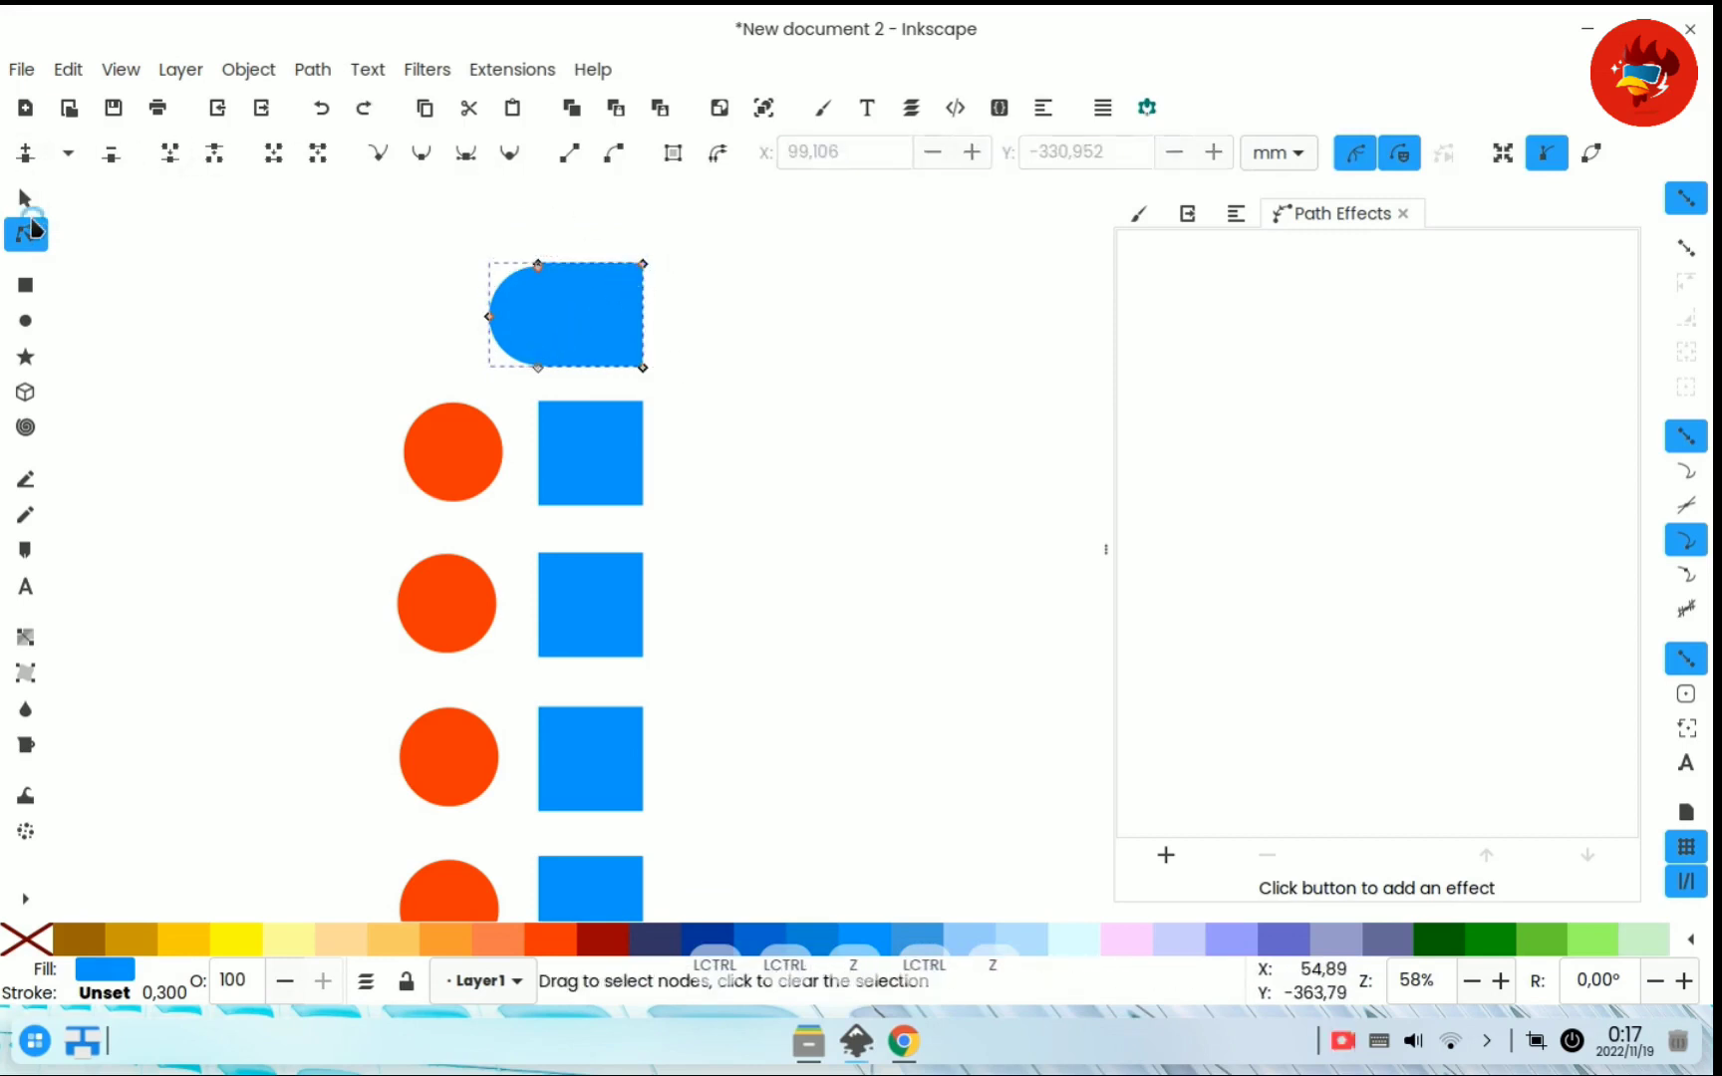
# - Move the merged shape horizontally to the left by about 19 mm
pyautogui.click(25, 199)
pyautogui.moveTo(598, 347); pyautogui.dragTo(542, 345)
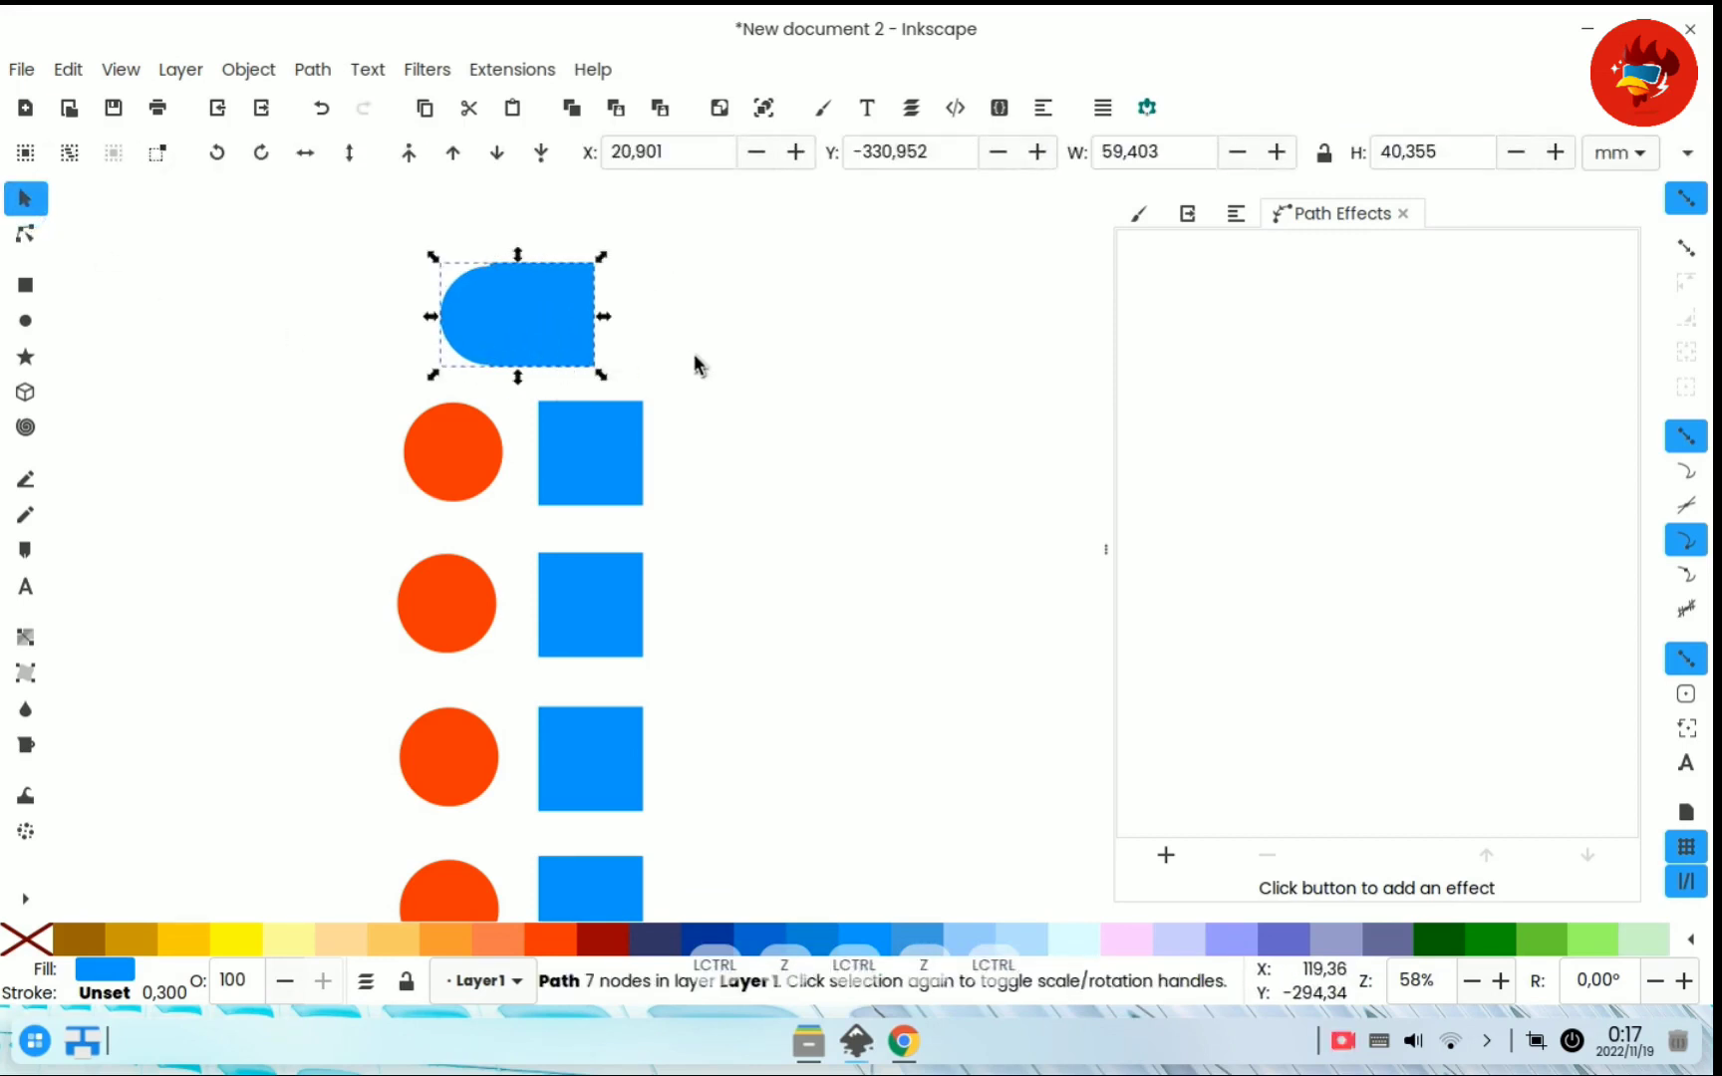
pyautogui.click(666, 368)
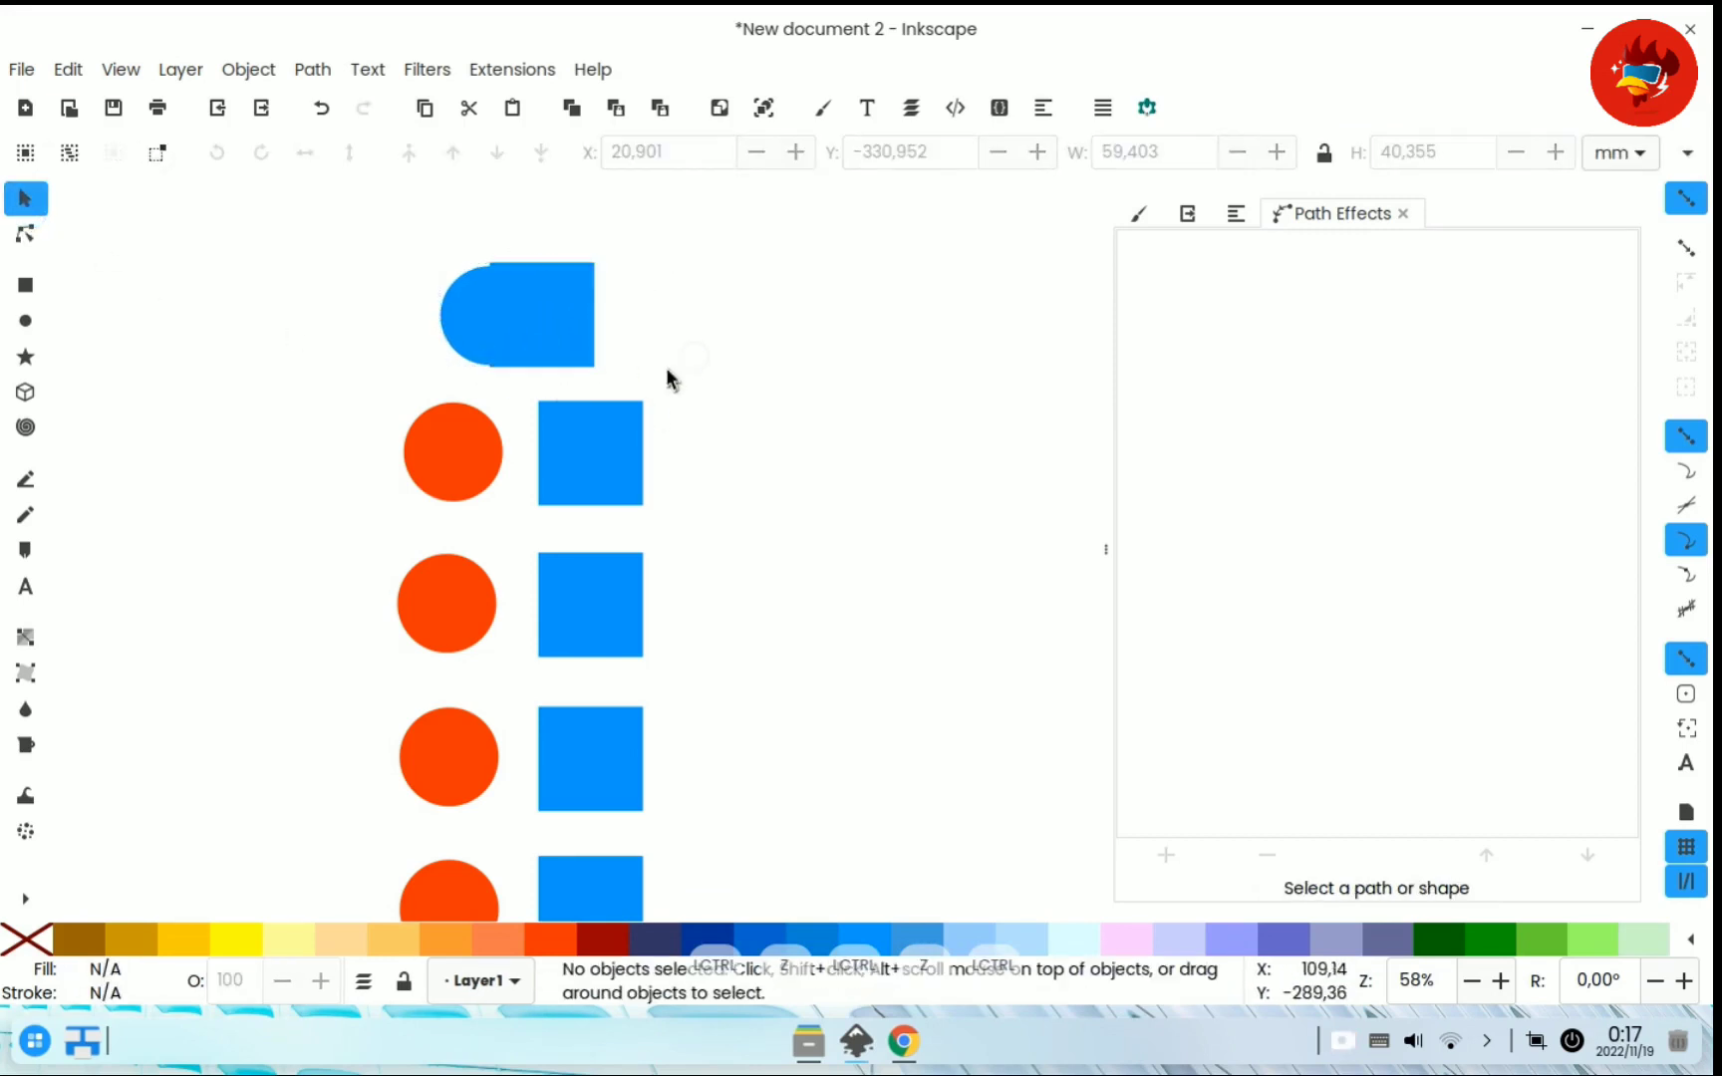
# - Enlarge the second row's orange circle to about 44 mm in diameter and move it horizontally to overlap the blue square beside it
pyautogui.click(315, 73)
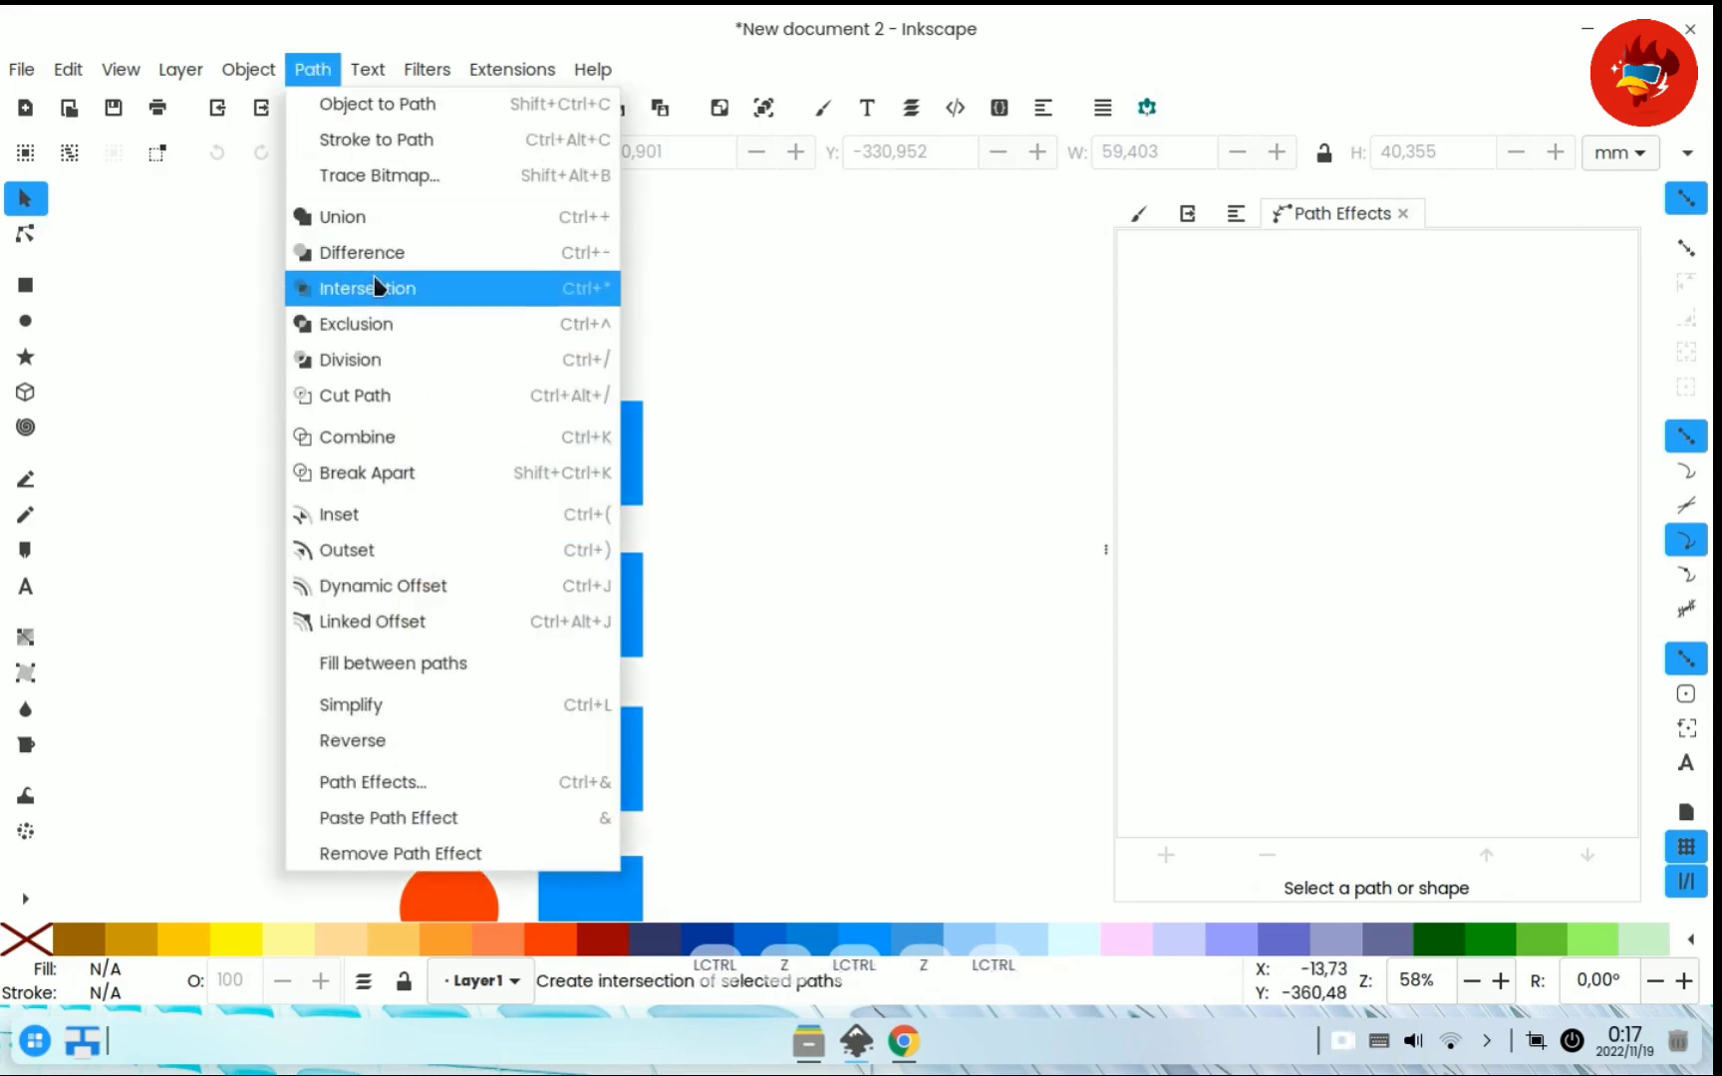
pyautogui.click(395, 257)
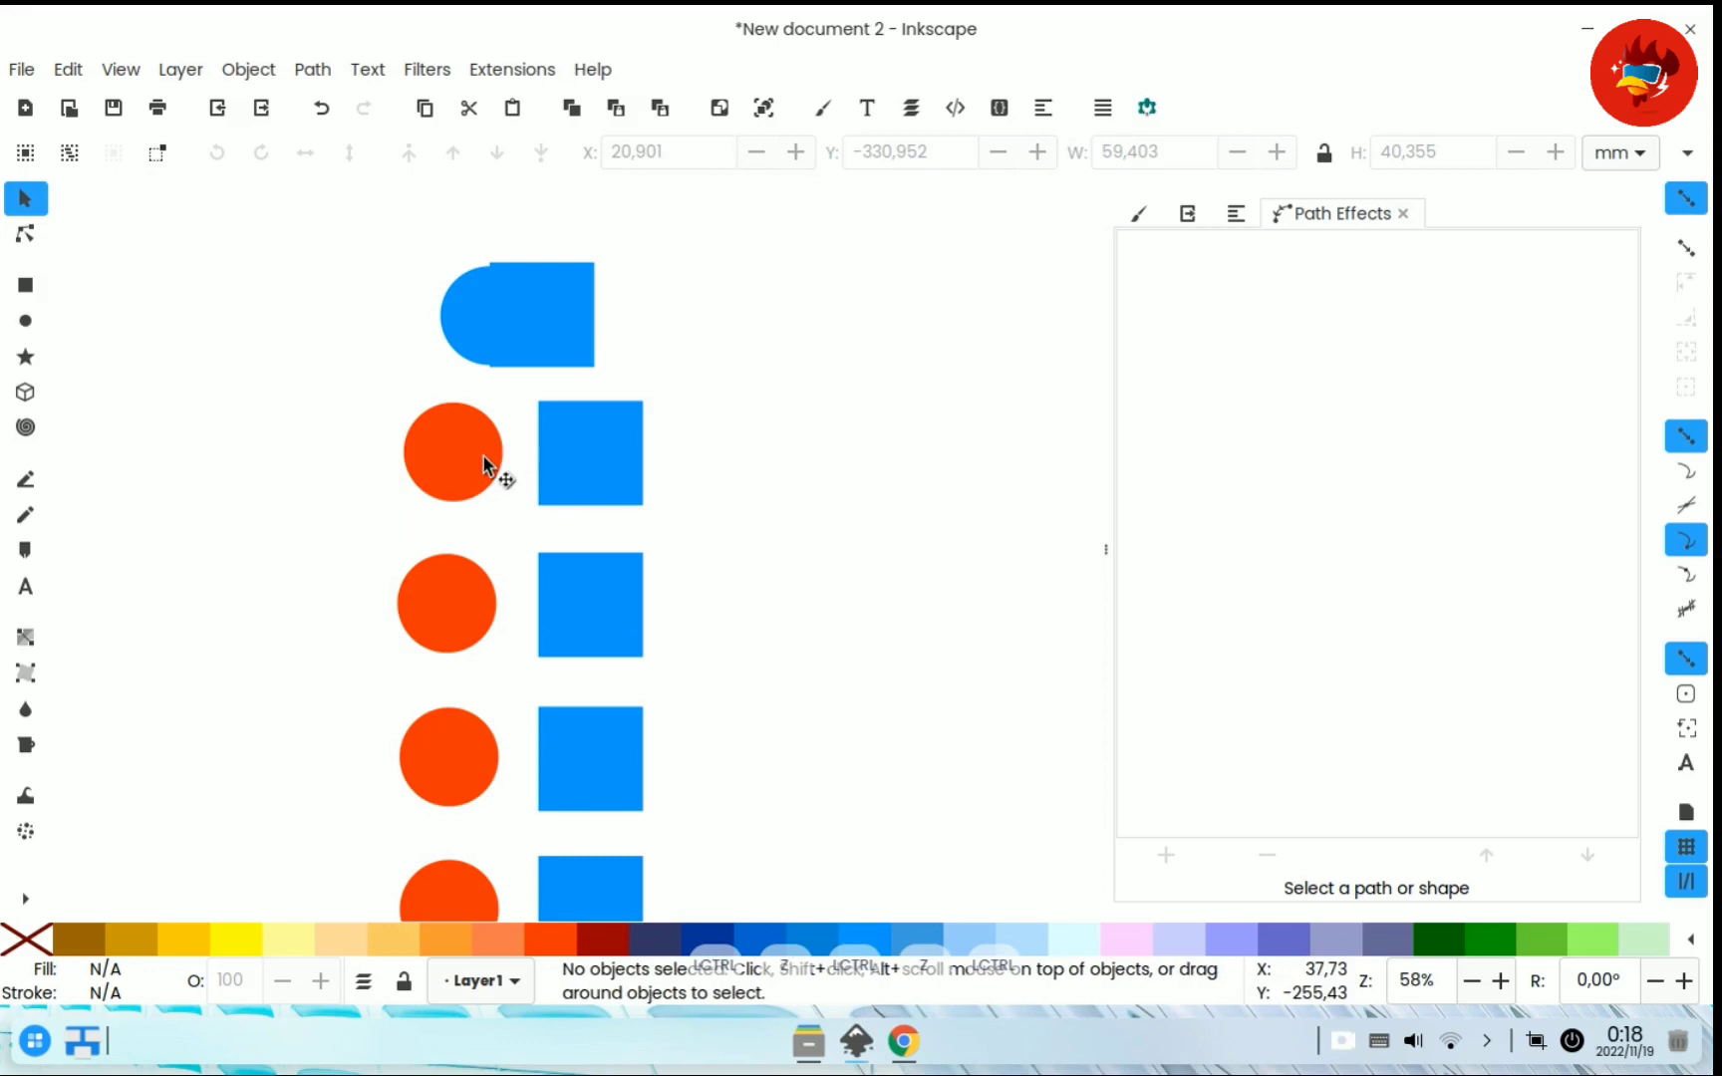
pyautogui.click(424, 463)
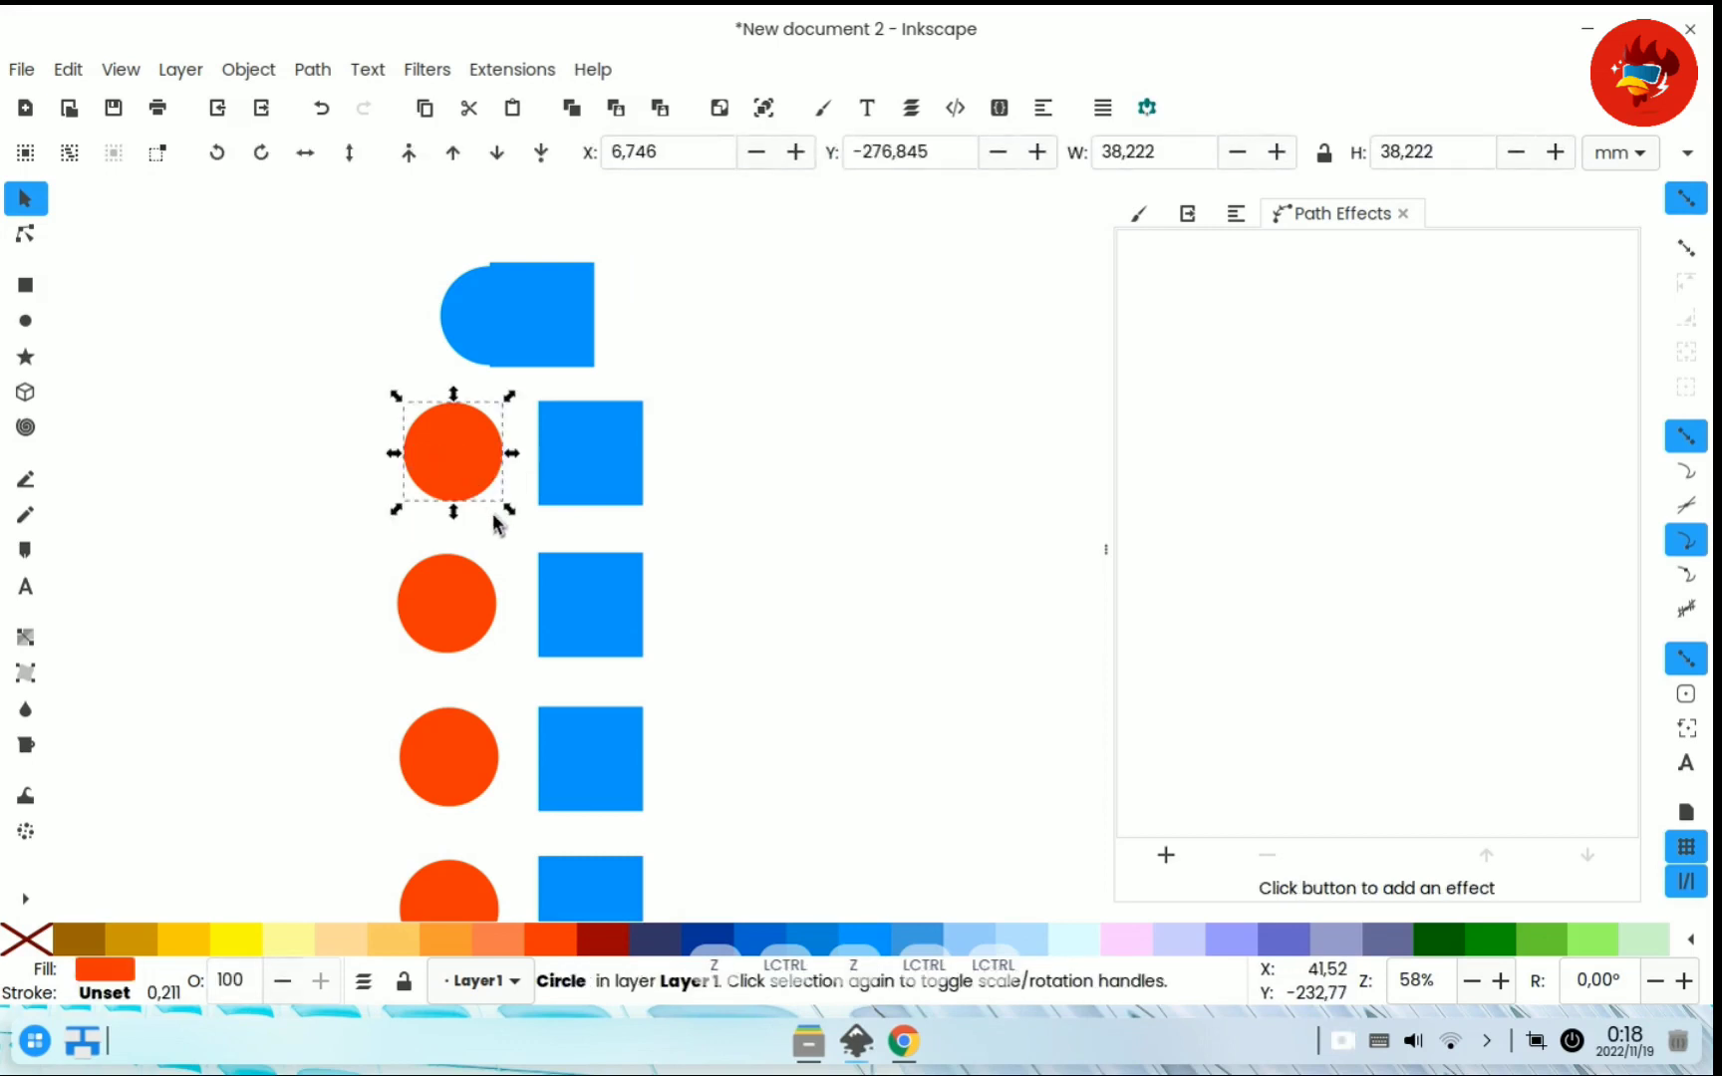
pyautogui.moveTo(510, 510); pyautogui.dragTo(529, 534)
pyautogui.moveTo(453, 465); pyautogui.dragTo(492, 446)
pyautogui.click(661, 452)
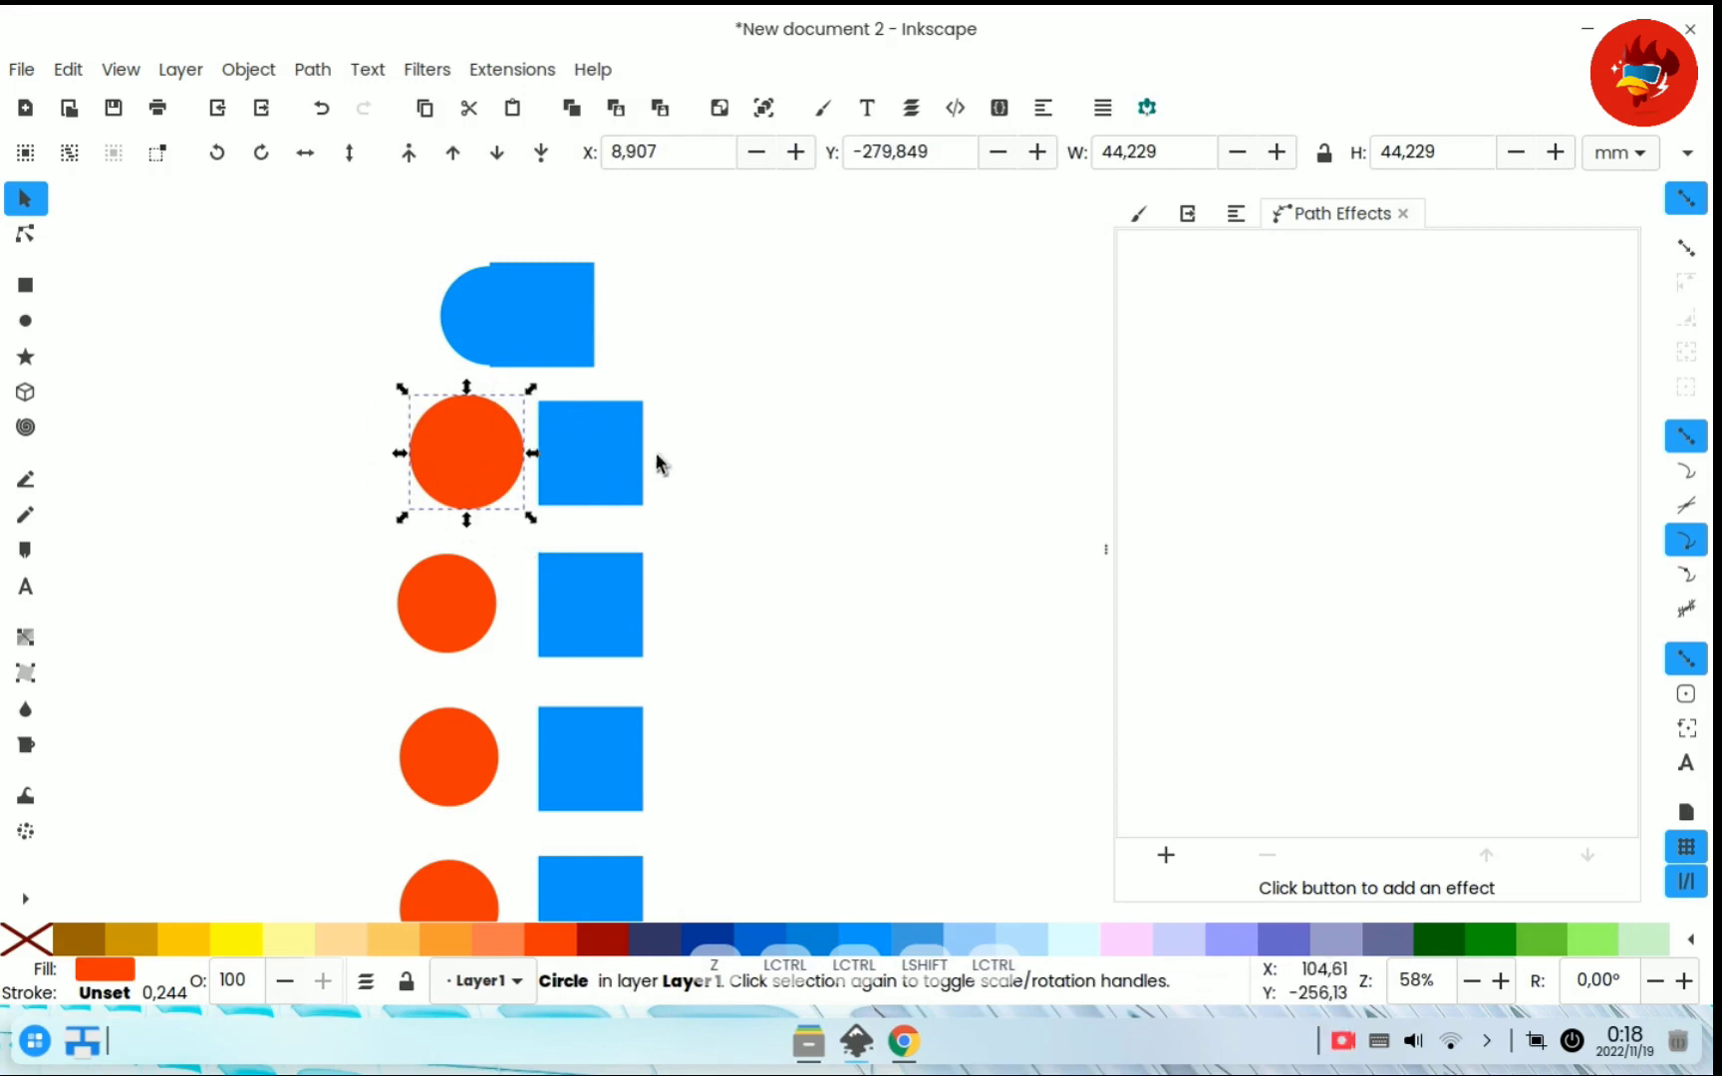
pyautogui.moveTo(454, 458); pyautogui.dragTo(519, 466)
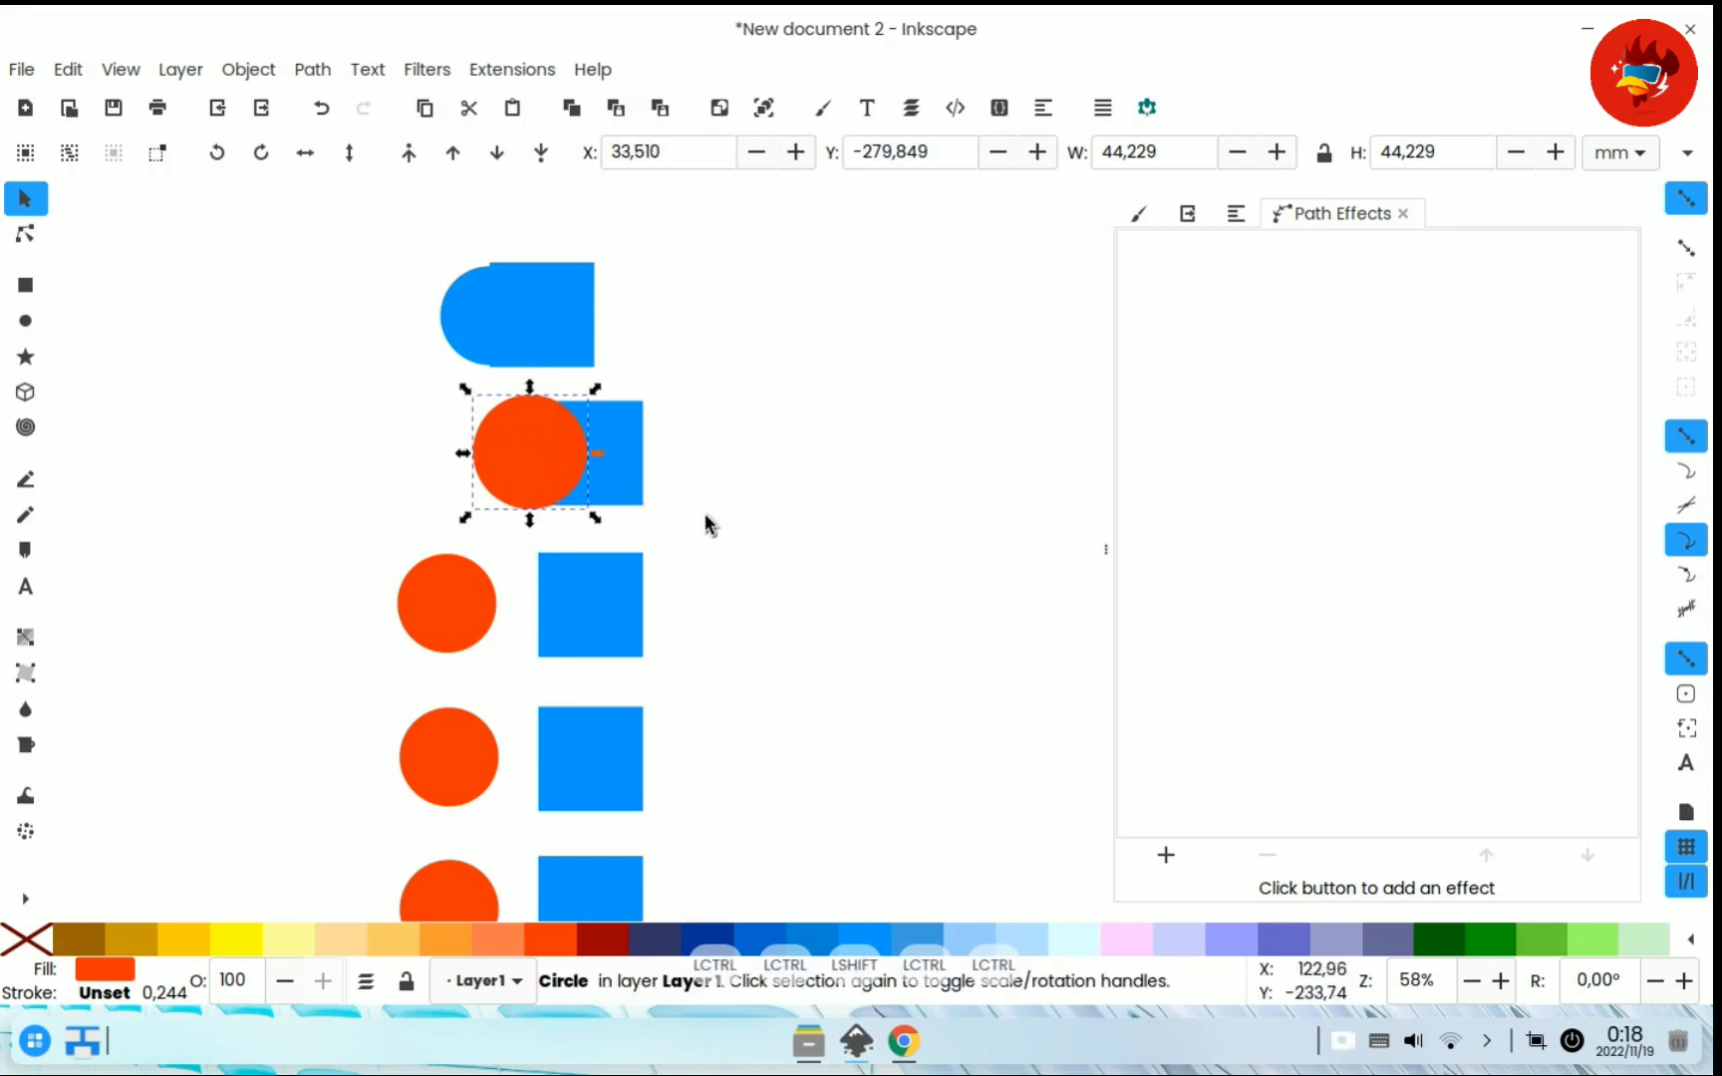
# - Cut the enlarged circle out of the overlapping blue square with the Difference operation
pyautogui.moveTo(704, 520); pyautogui.dragTo(412, 365)
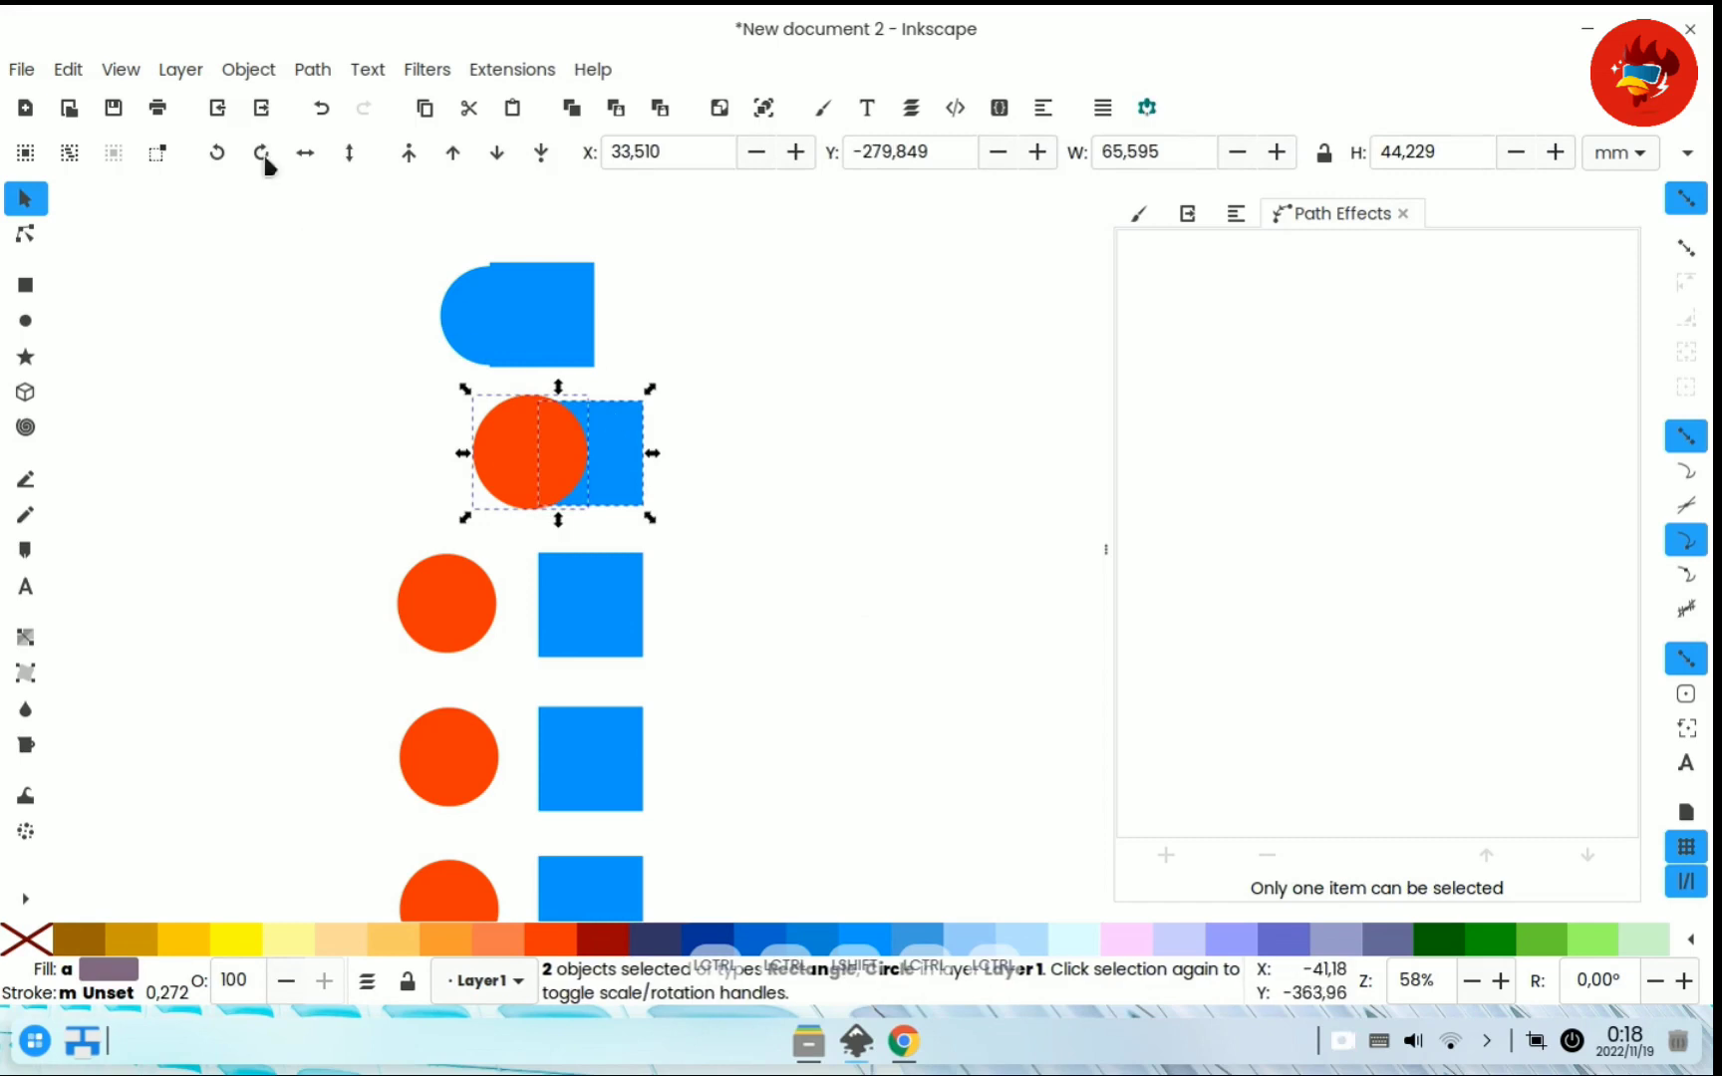
pyautogui.click(310, 68)
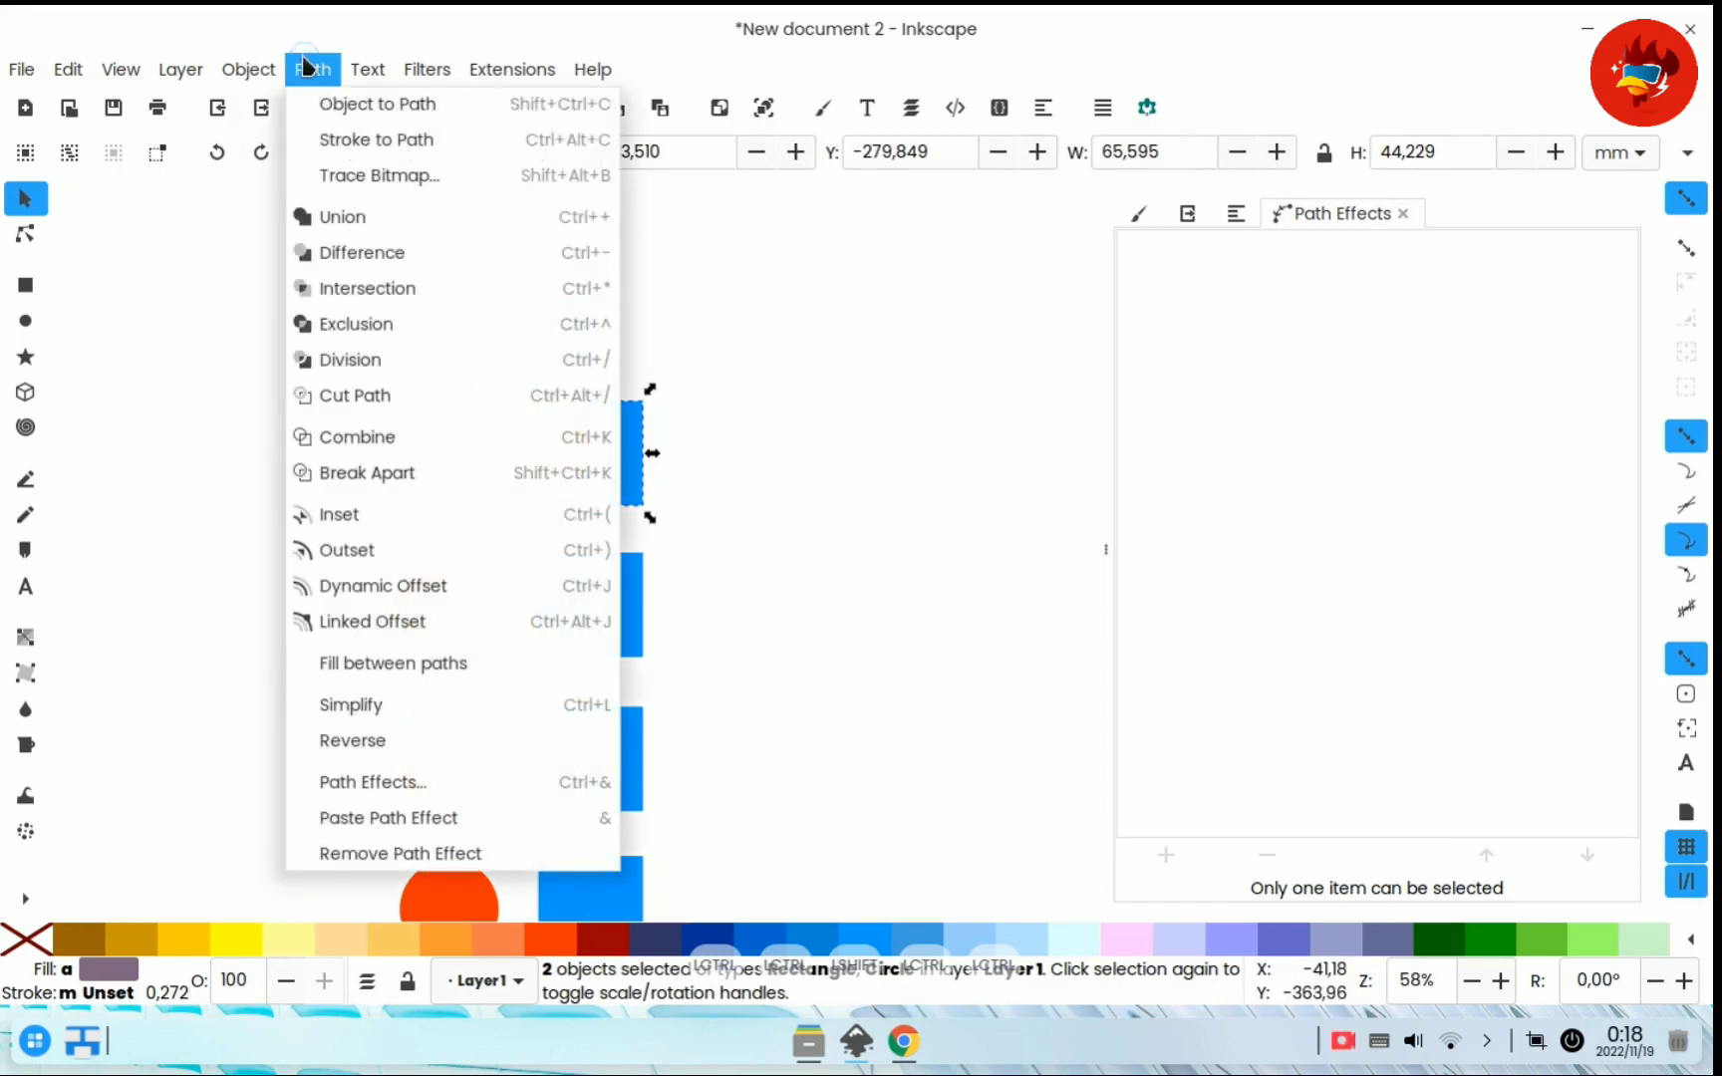
pyautogui.click(356, 254)
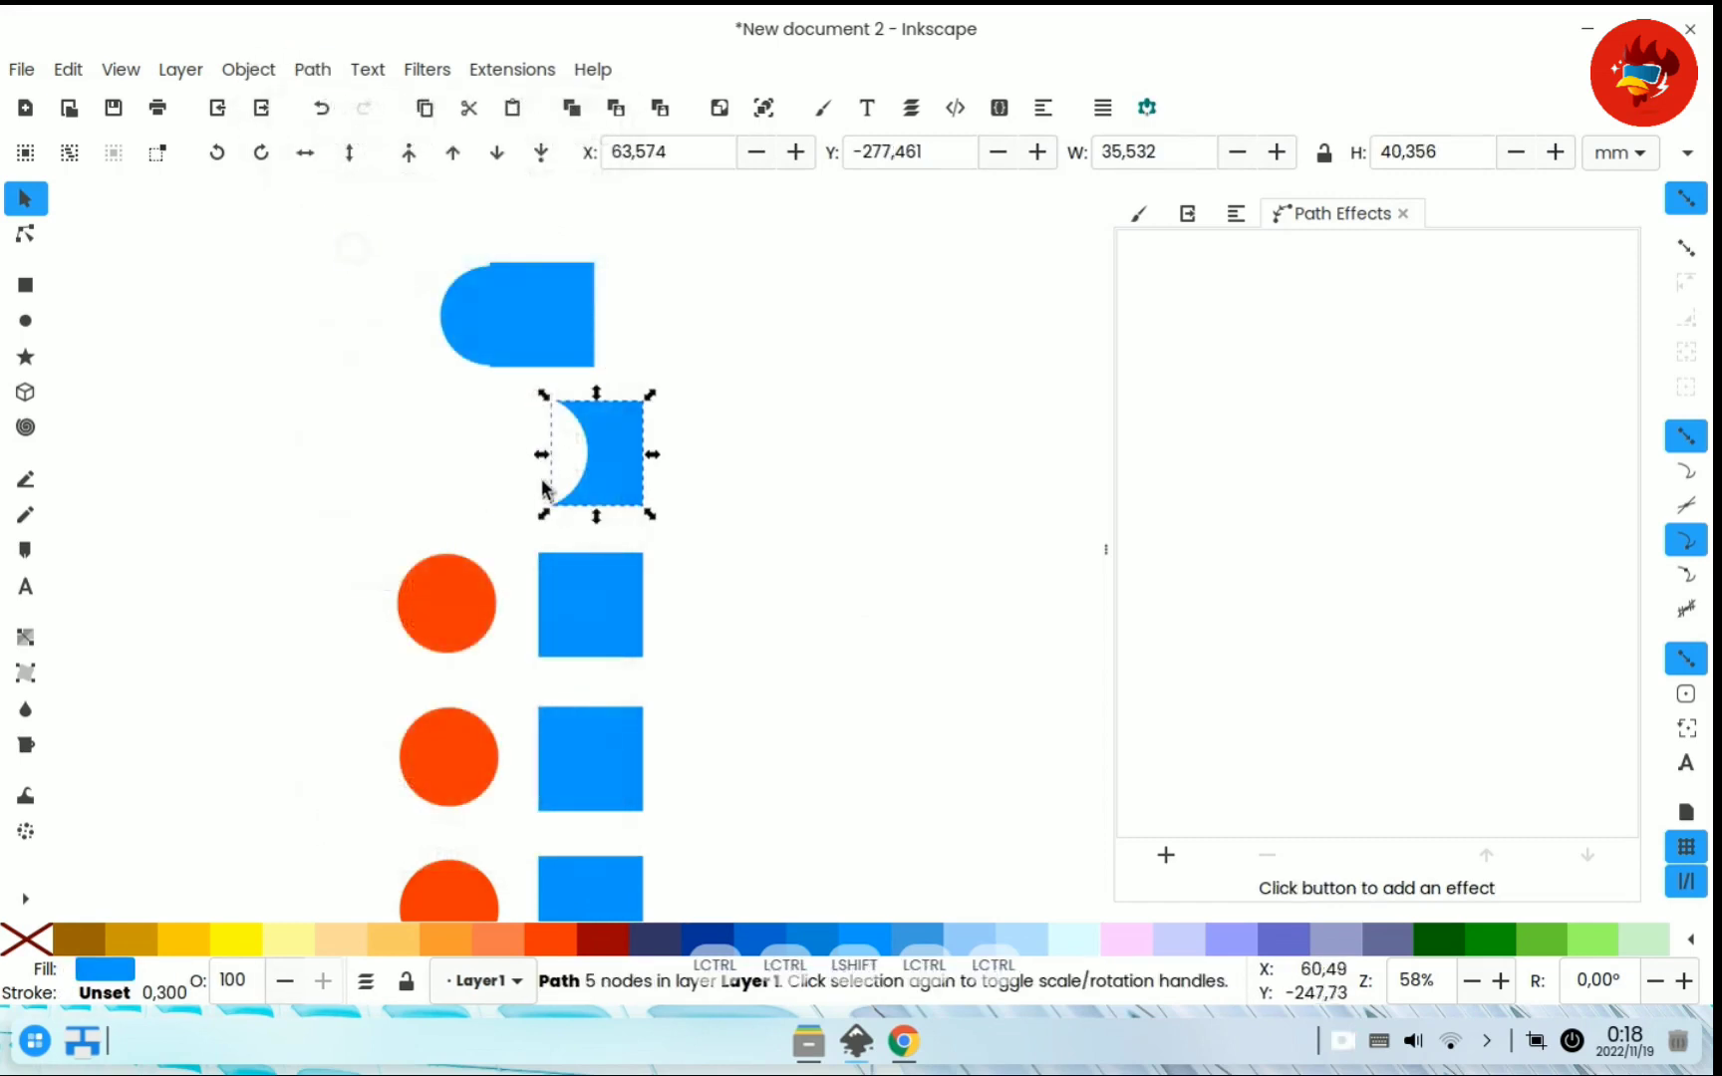
pyautogui.click(391, 399)
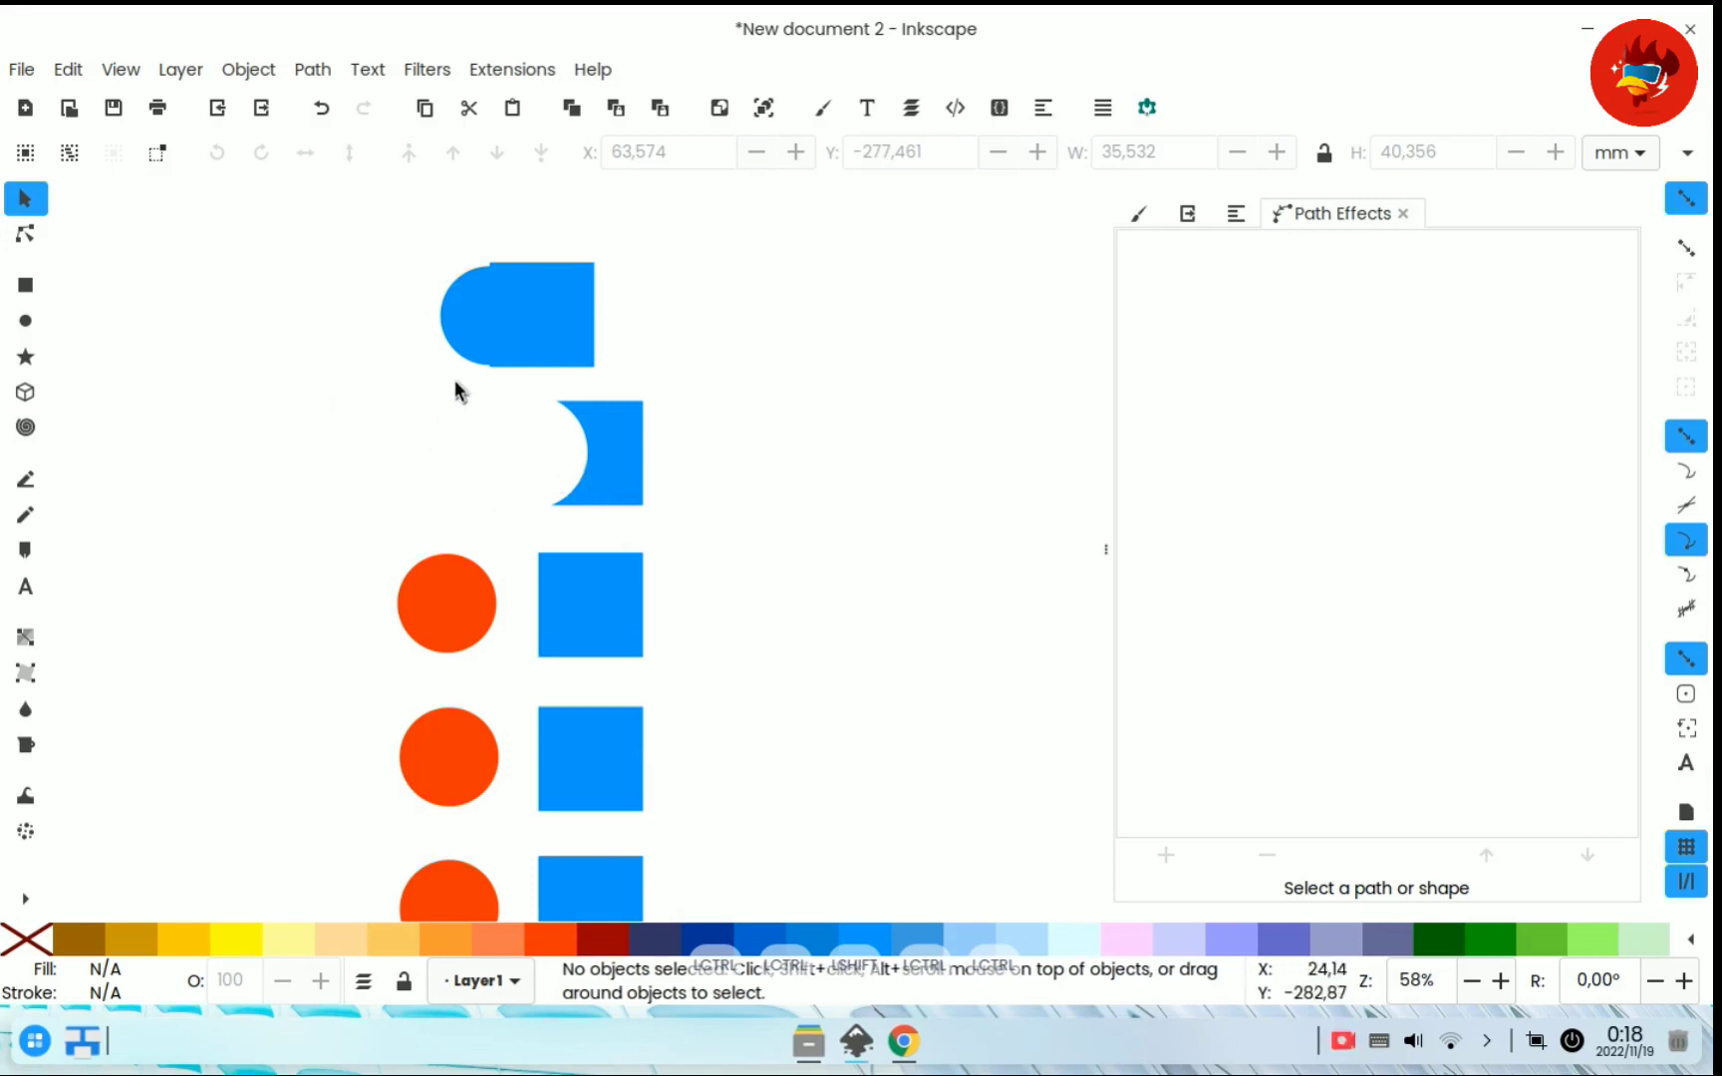
pyautogui.keyDown('ctrl'); pyautogui.click(612, 445); pyautogui.keyUp('ctrl')
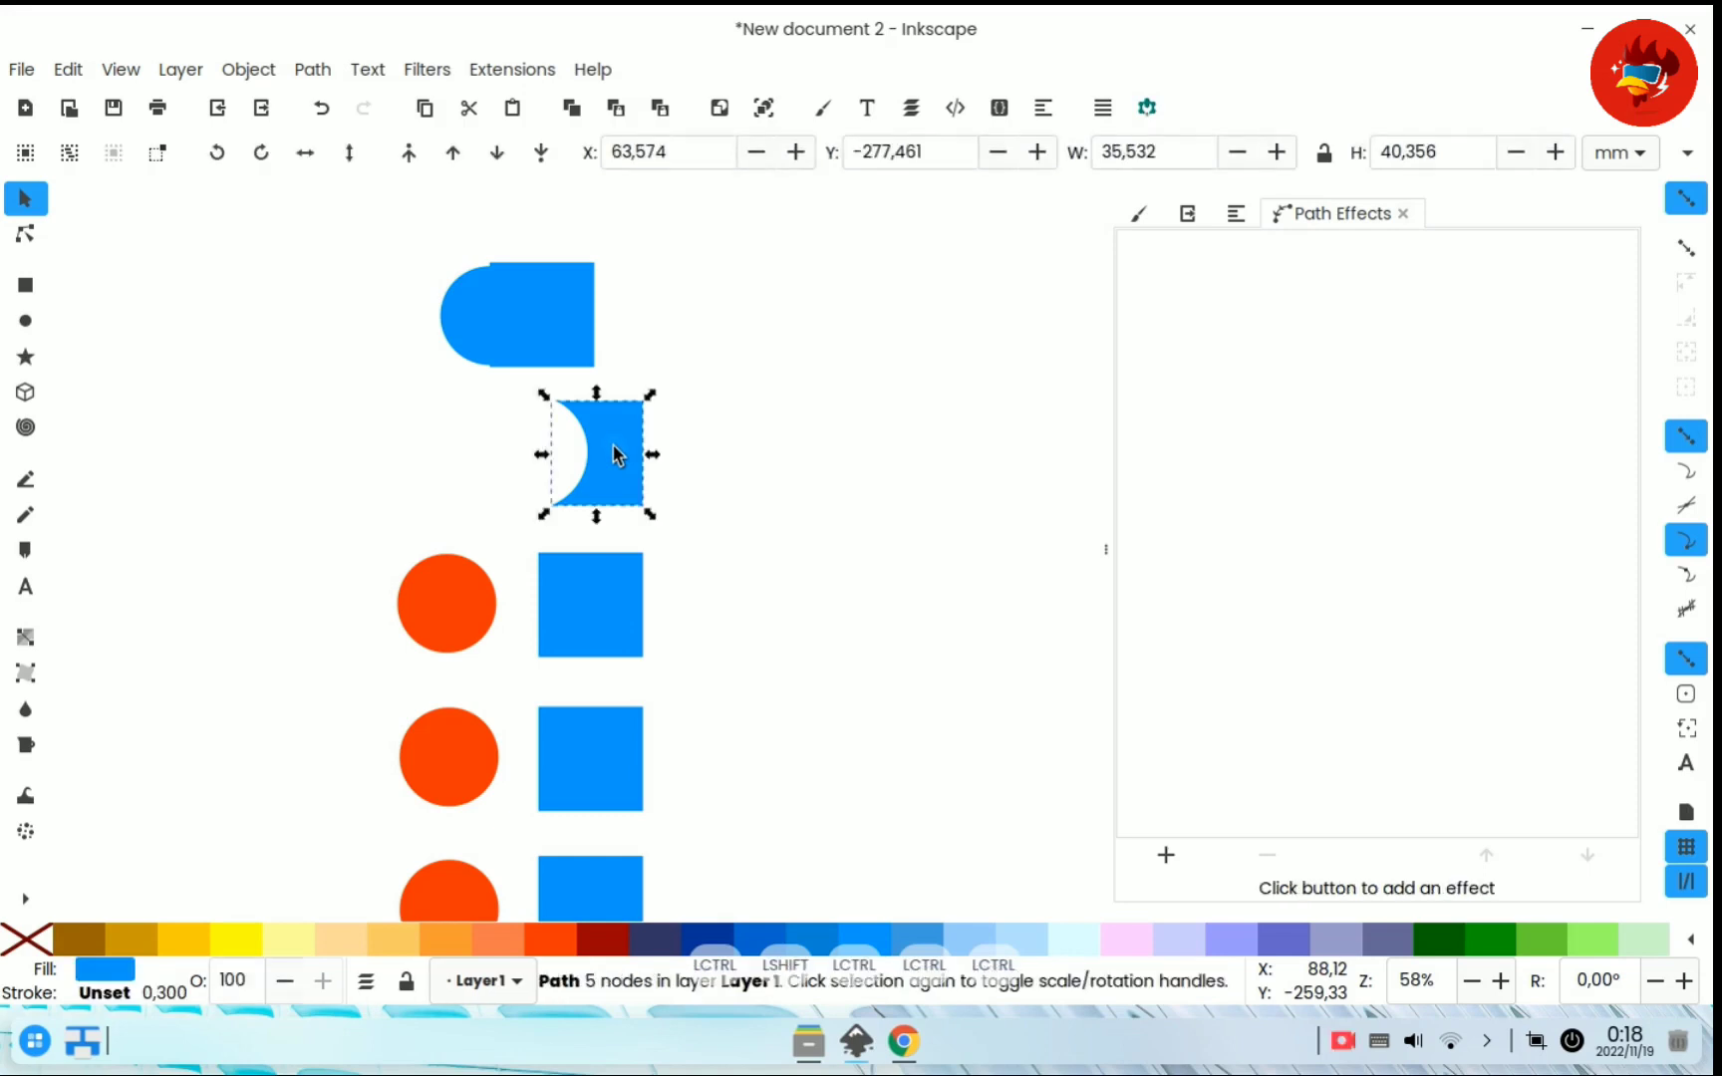
pyautogui.click(587, 523)
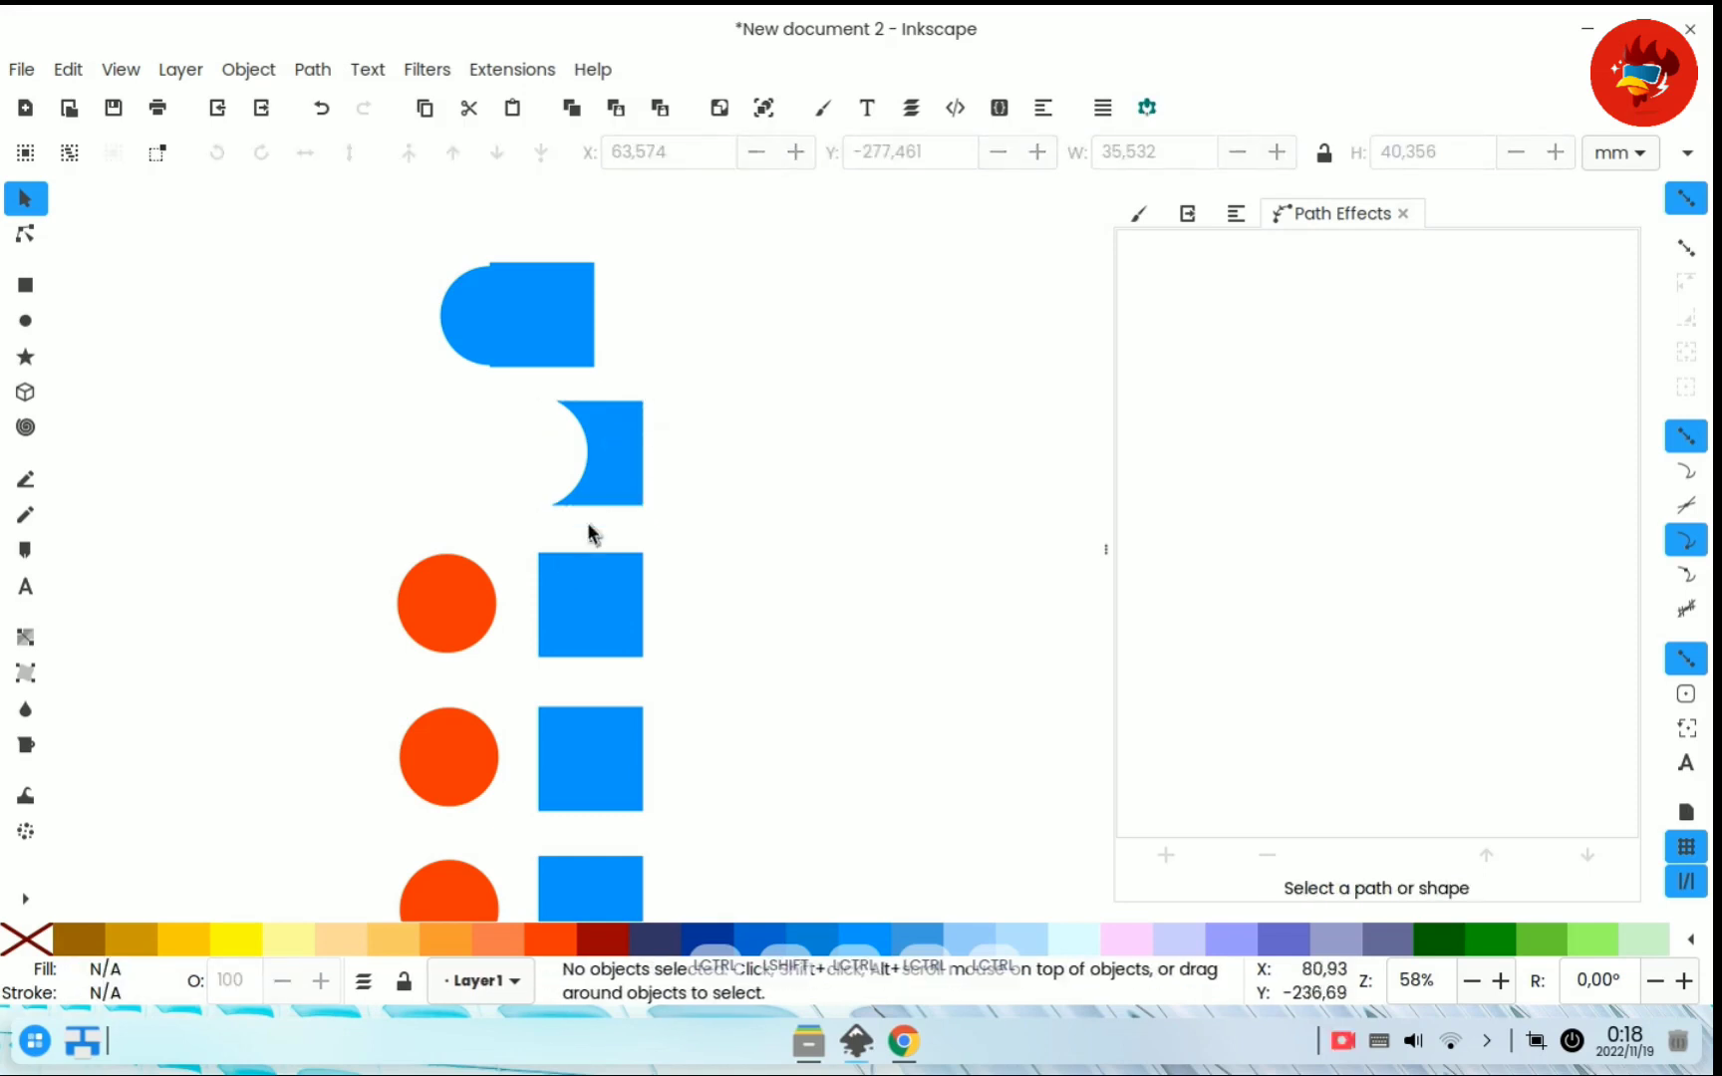
pyautogui.click(311, 68)
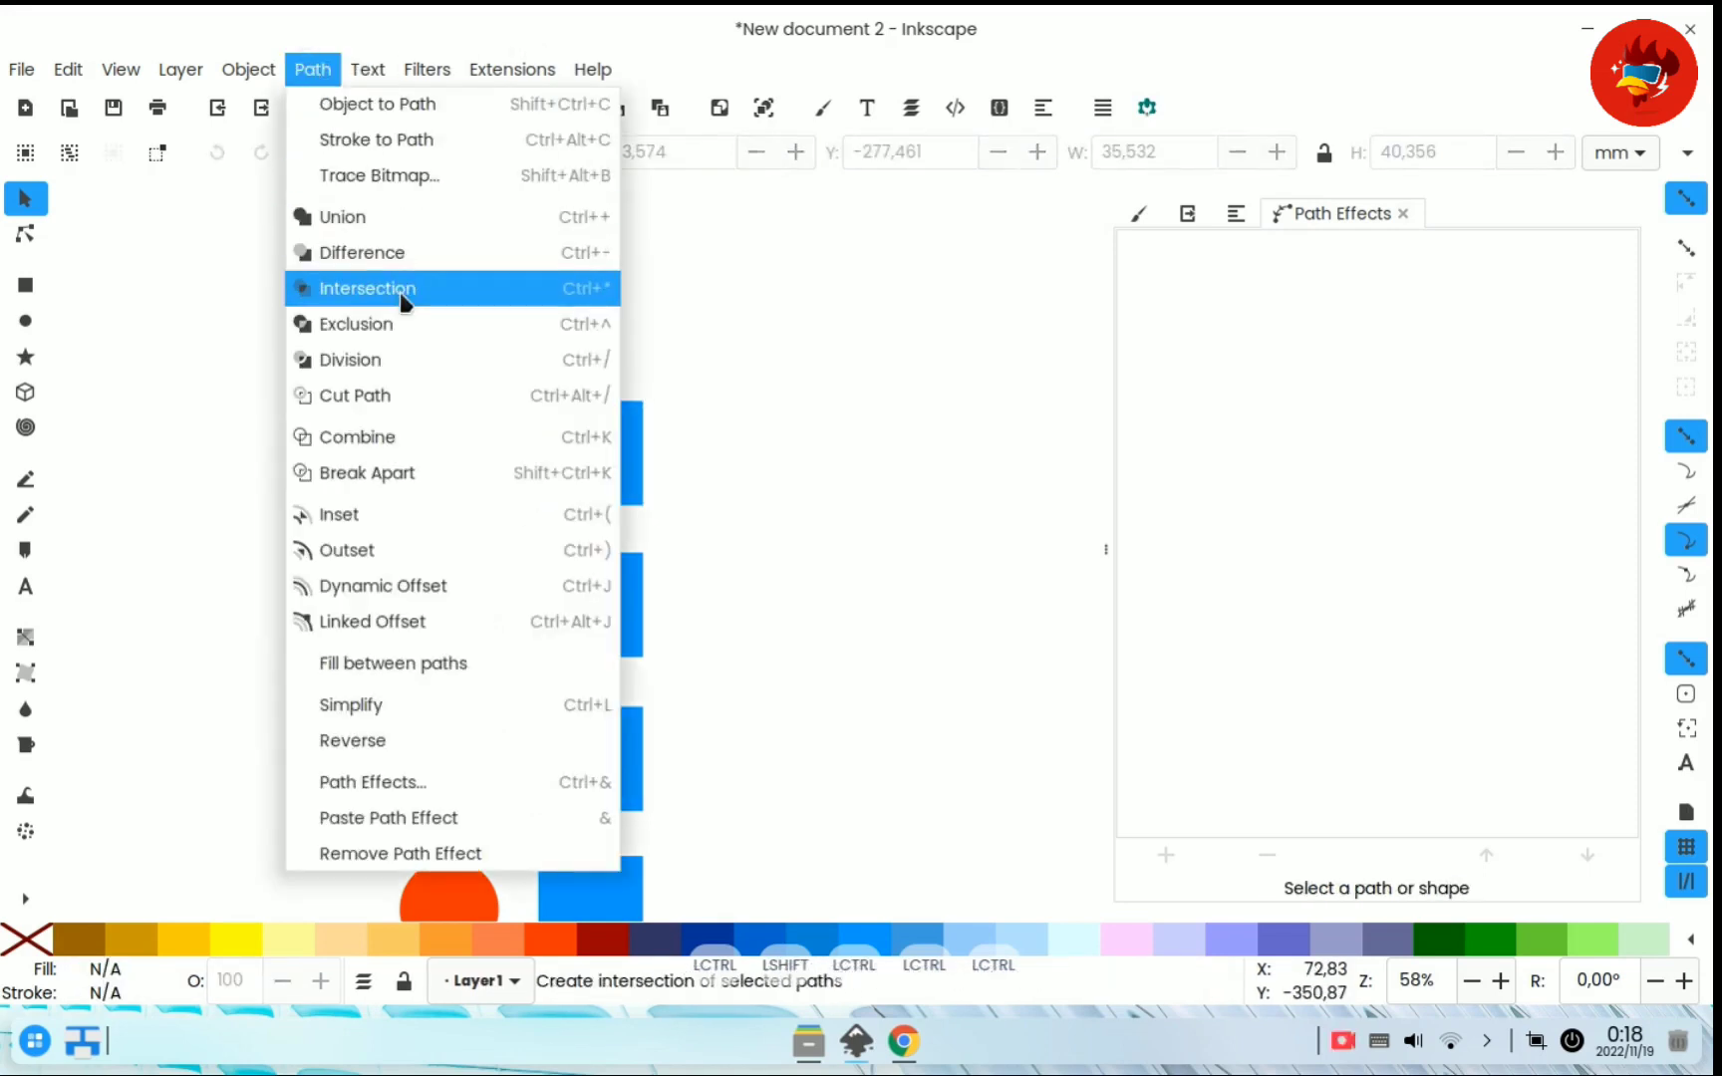
pyautogui.click(765, 418)
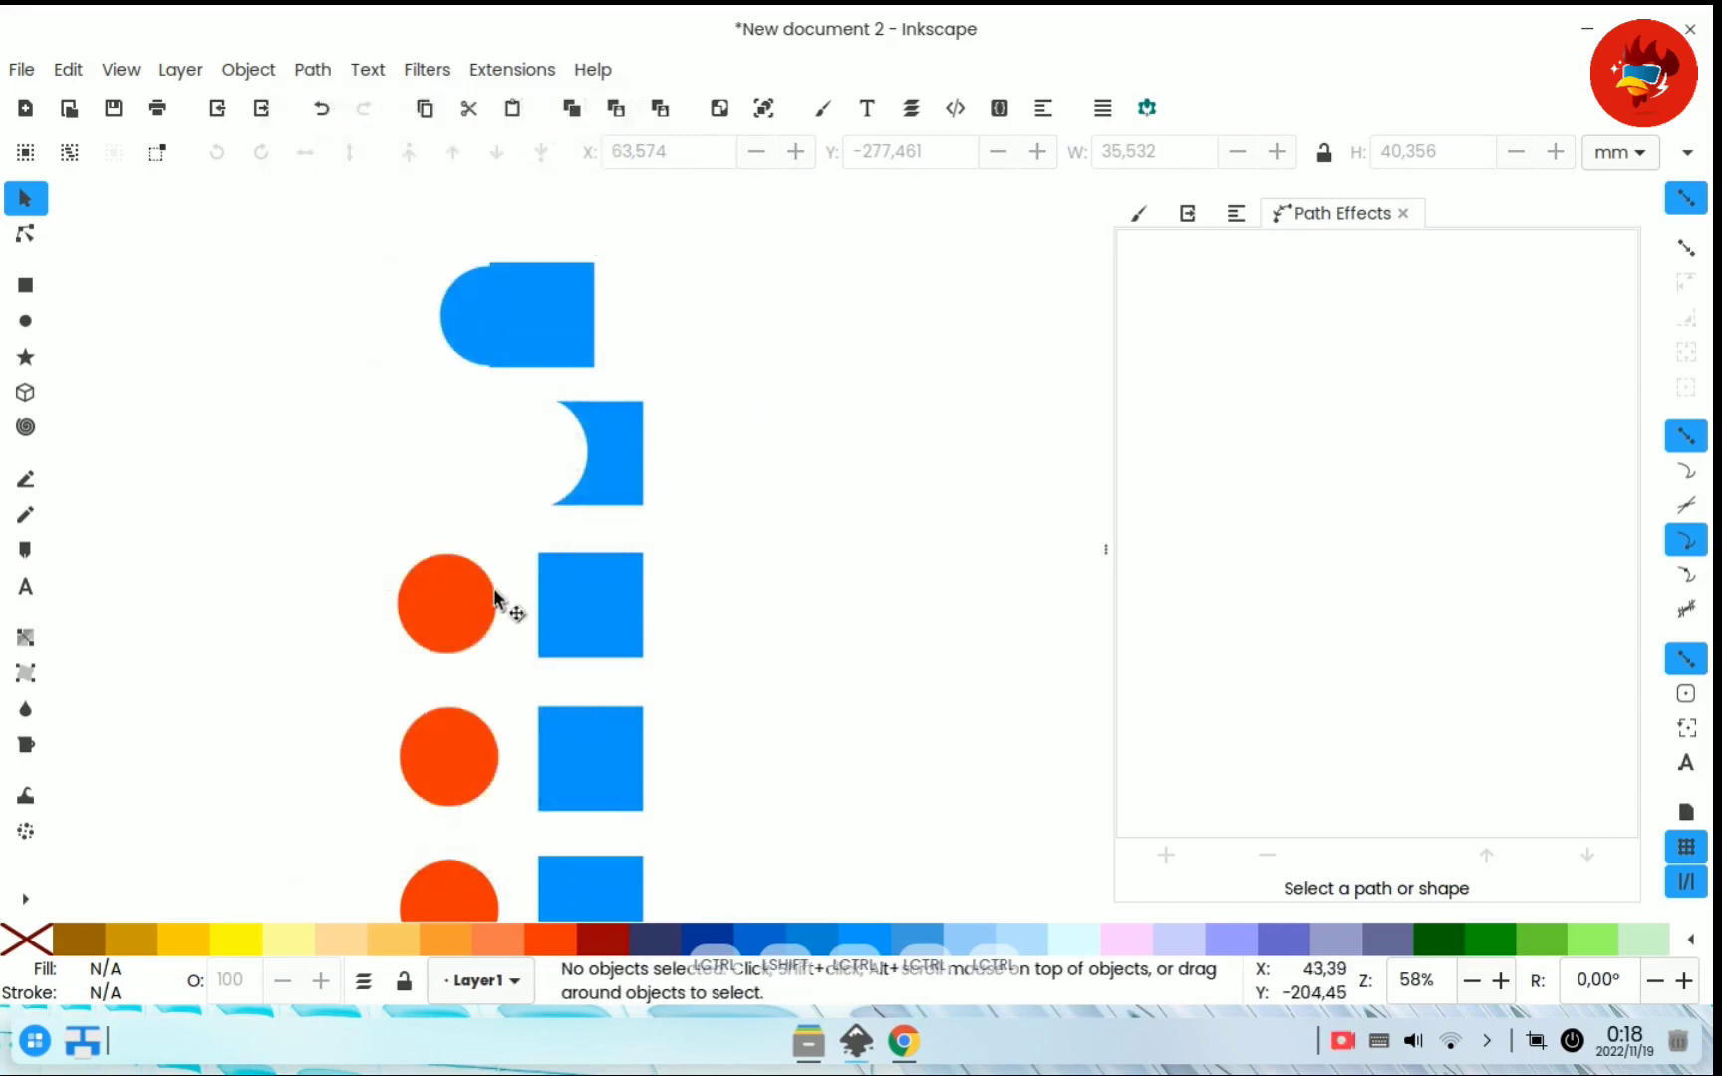
# - Move the third row's orange circle horizontally so that it overlaps the left part of the blue square beside it
pyautogui.click(459, 634)
pyautogui.moveTo(489, 649); pyautogui.dragTo(570, 650)
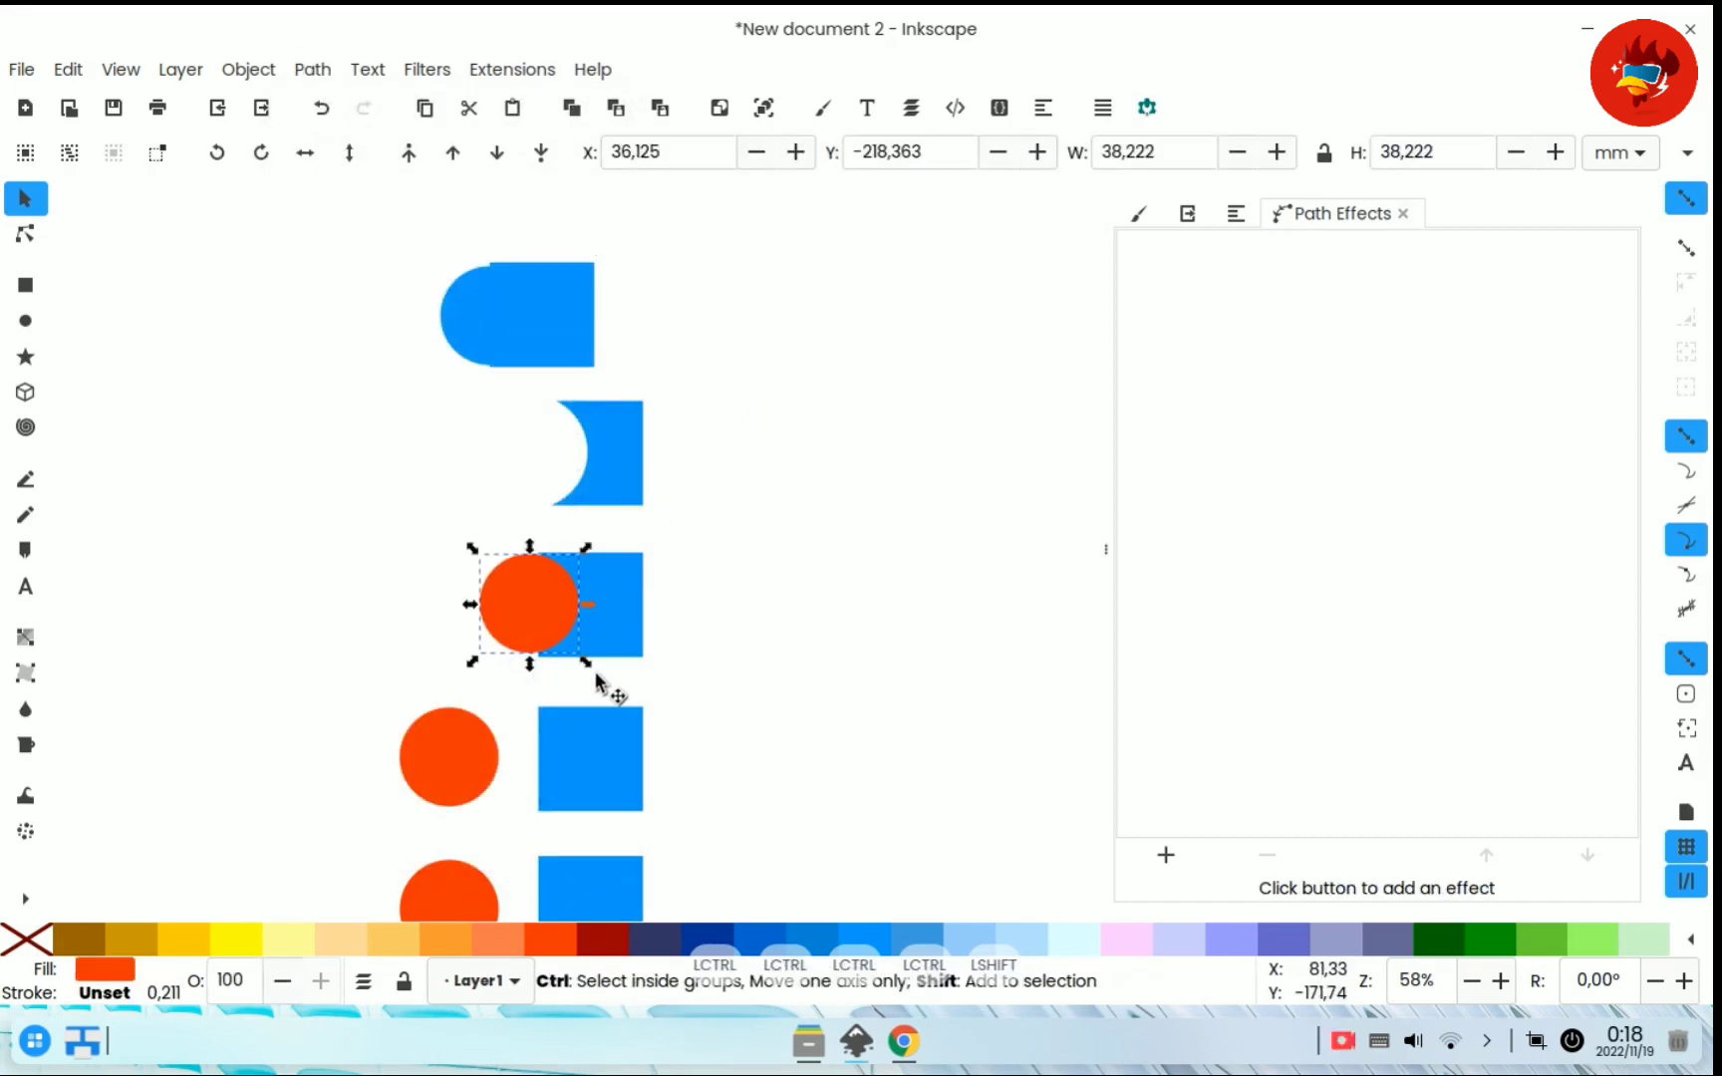
pyautogui.keyDown('shift'); pyautogui.click(591, 656); pyautogui.keyUp('shift')
pyautogui.click(677, 654)
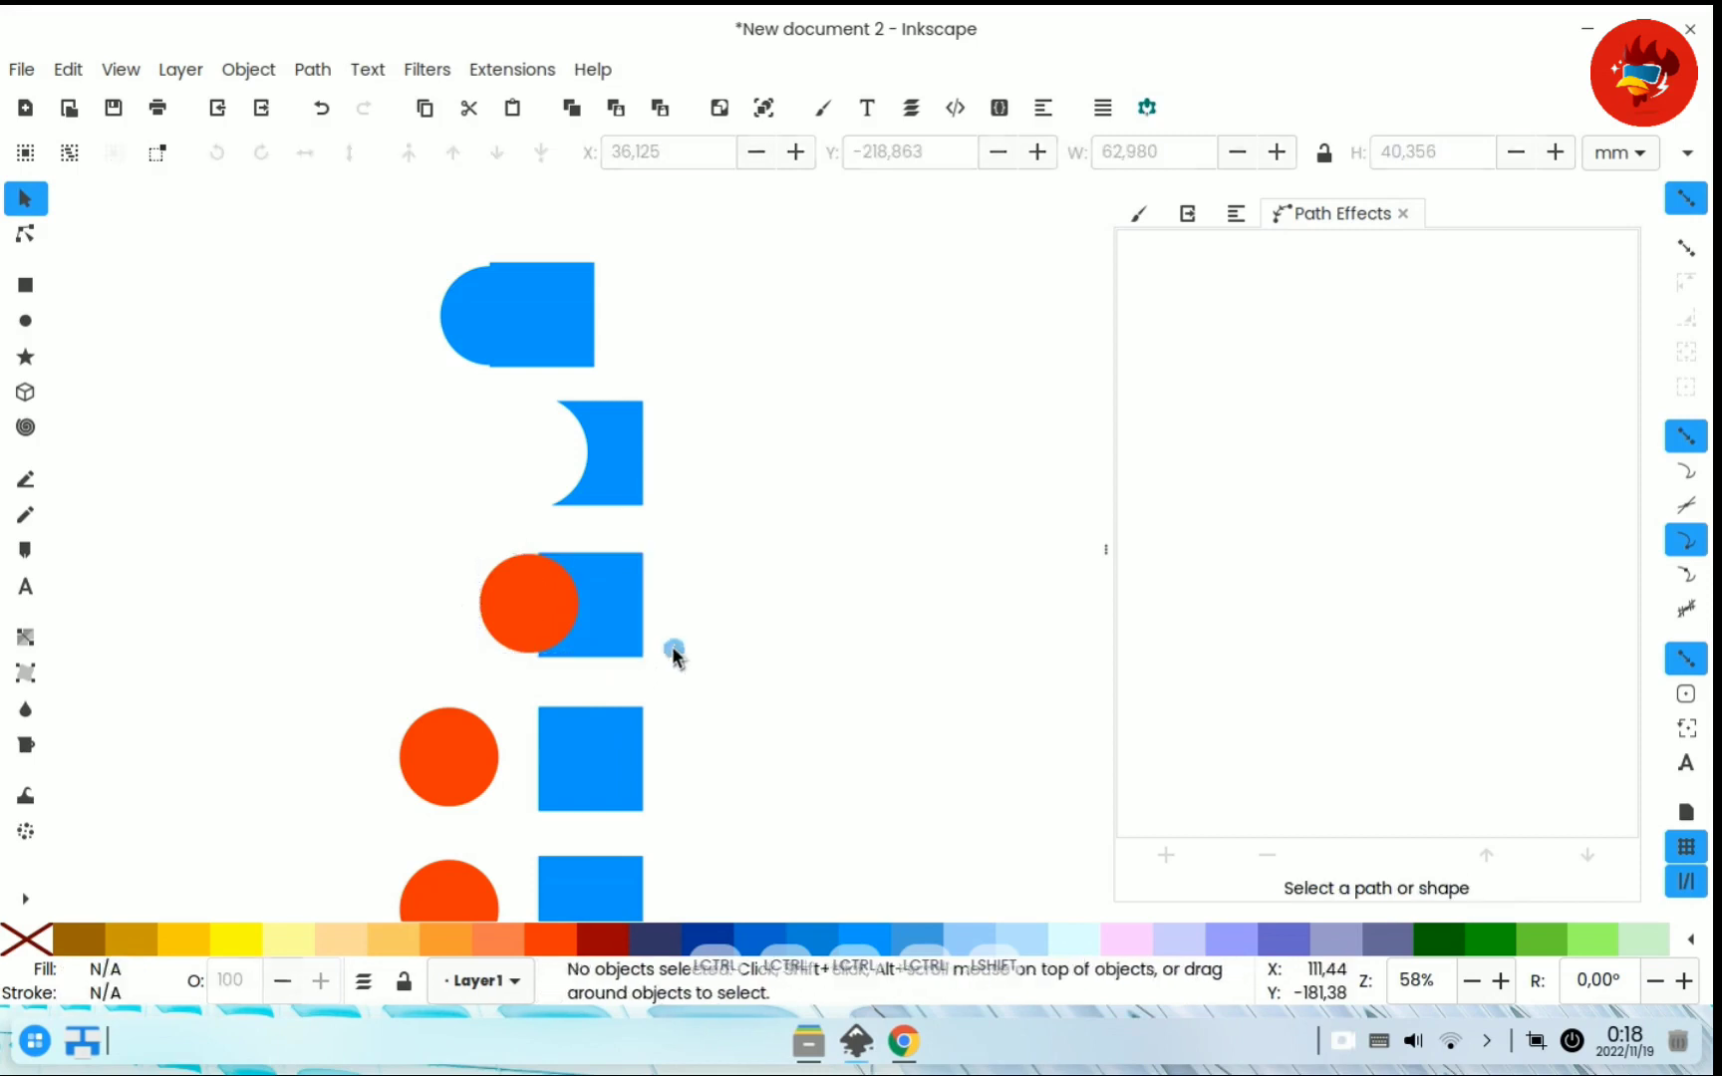
# - Enlarge the third row's orange circle from its centre to about 47 mm in diameter
pyautogui.click(613, 653)
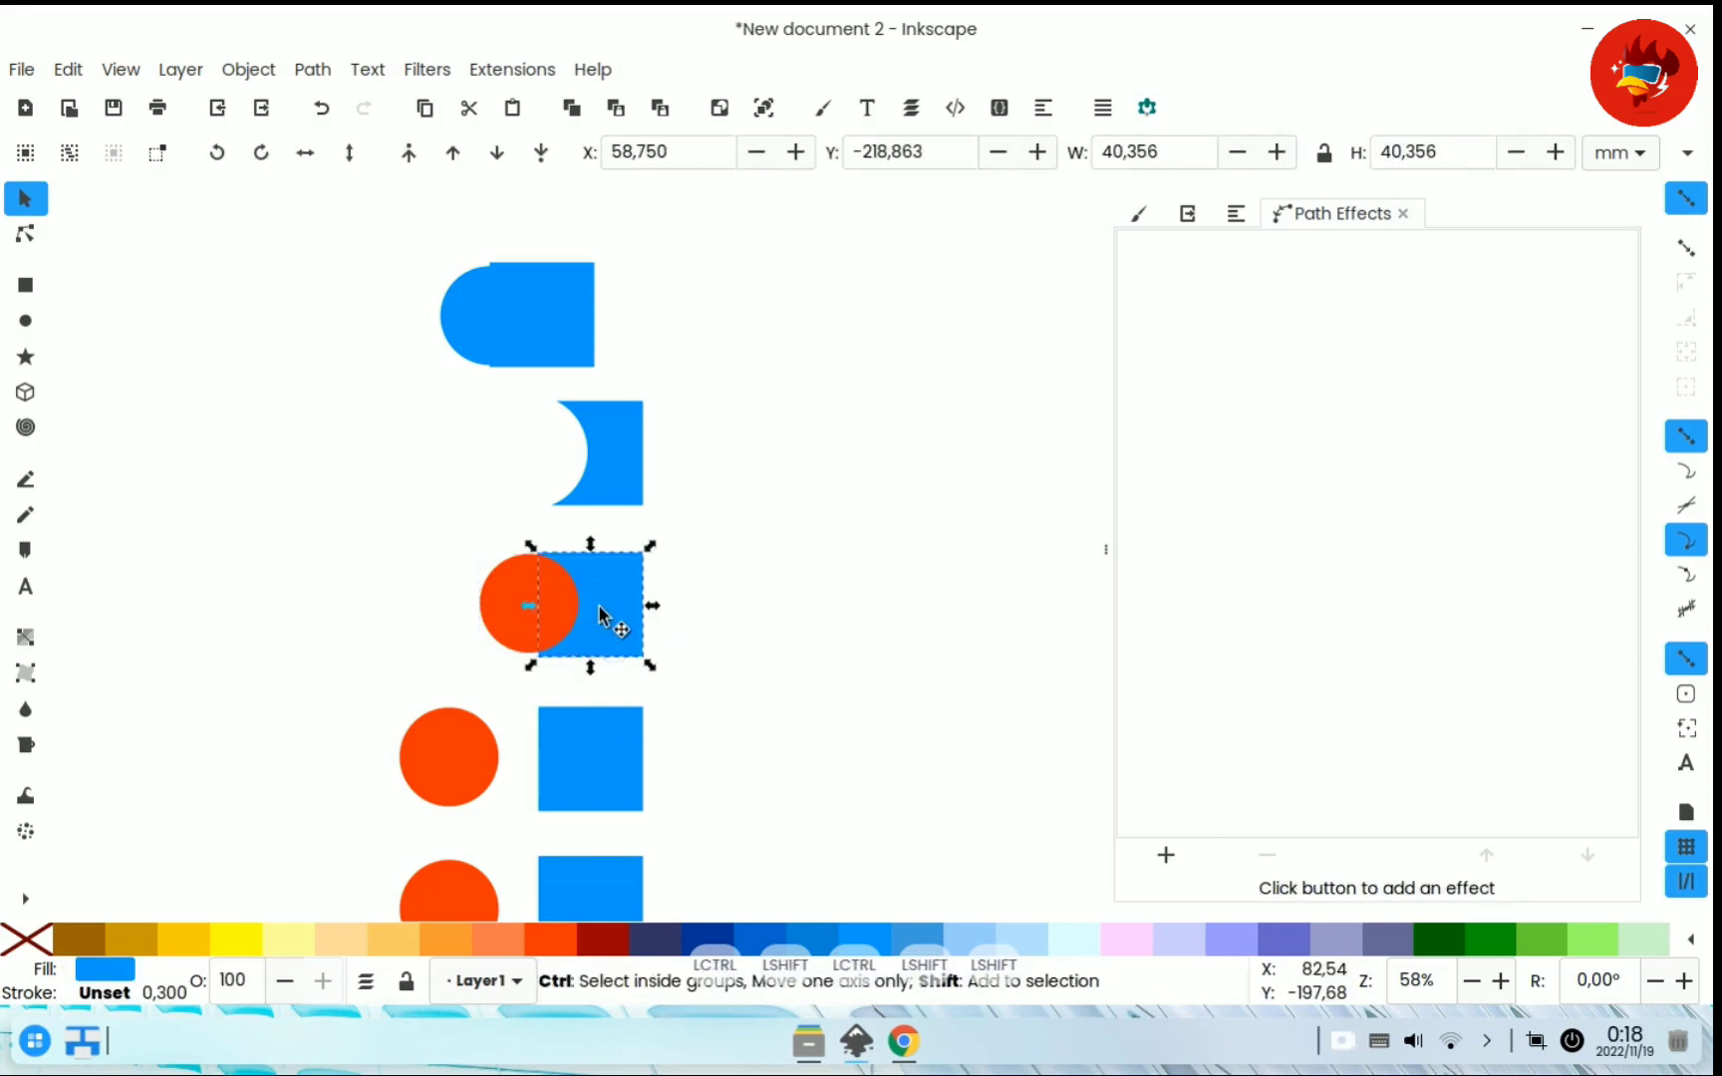
pyautogui.click(546, 618)
pyautogui.keyDown('shift'); pyautogui.click(614, 646); pyautogui.keyUp('shift')
pyautogui.keyDown('ctrl'); pyautogui.scroll(3, 614, 646); pyautogui.keyUp('ctrl')
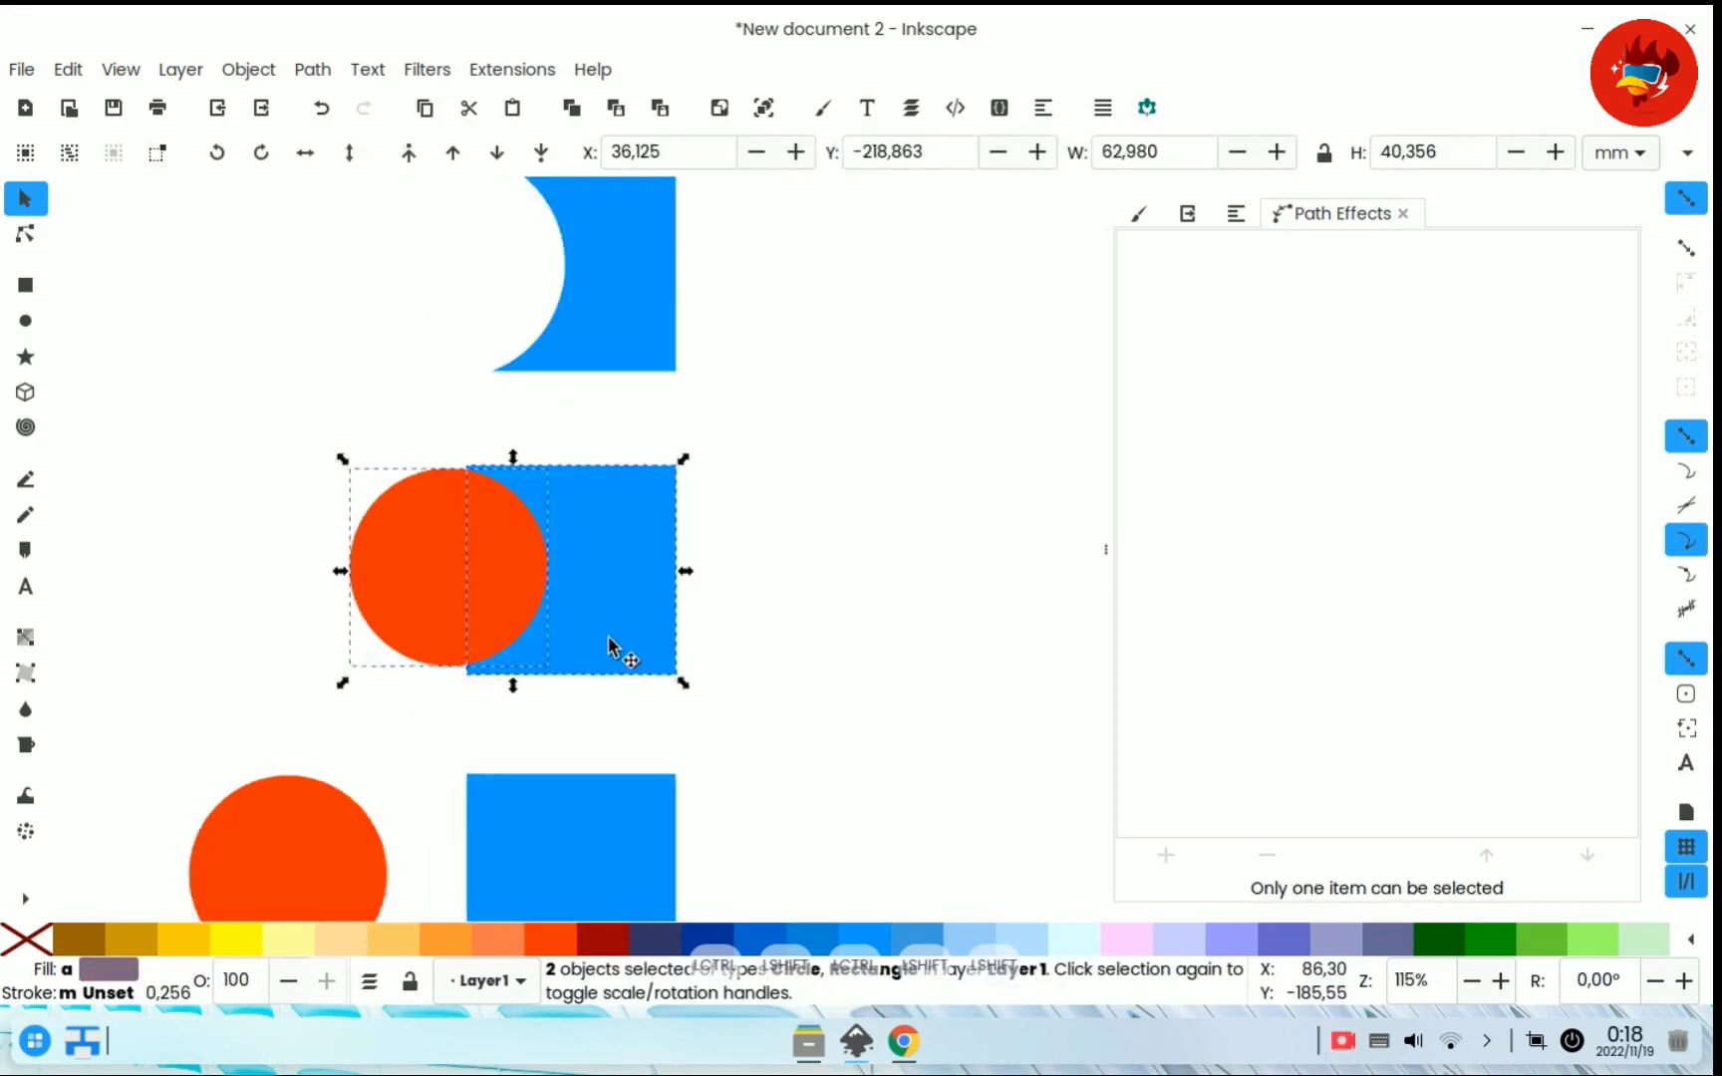
pyautogui.click(749, 653)
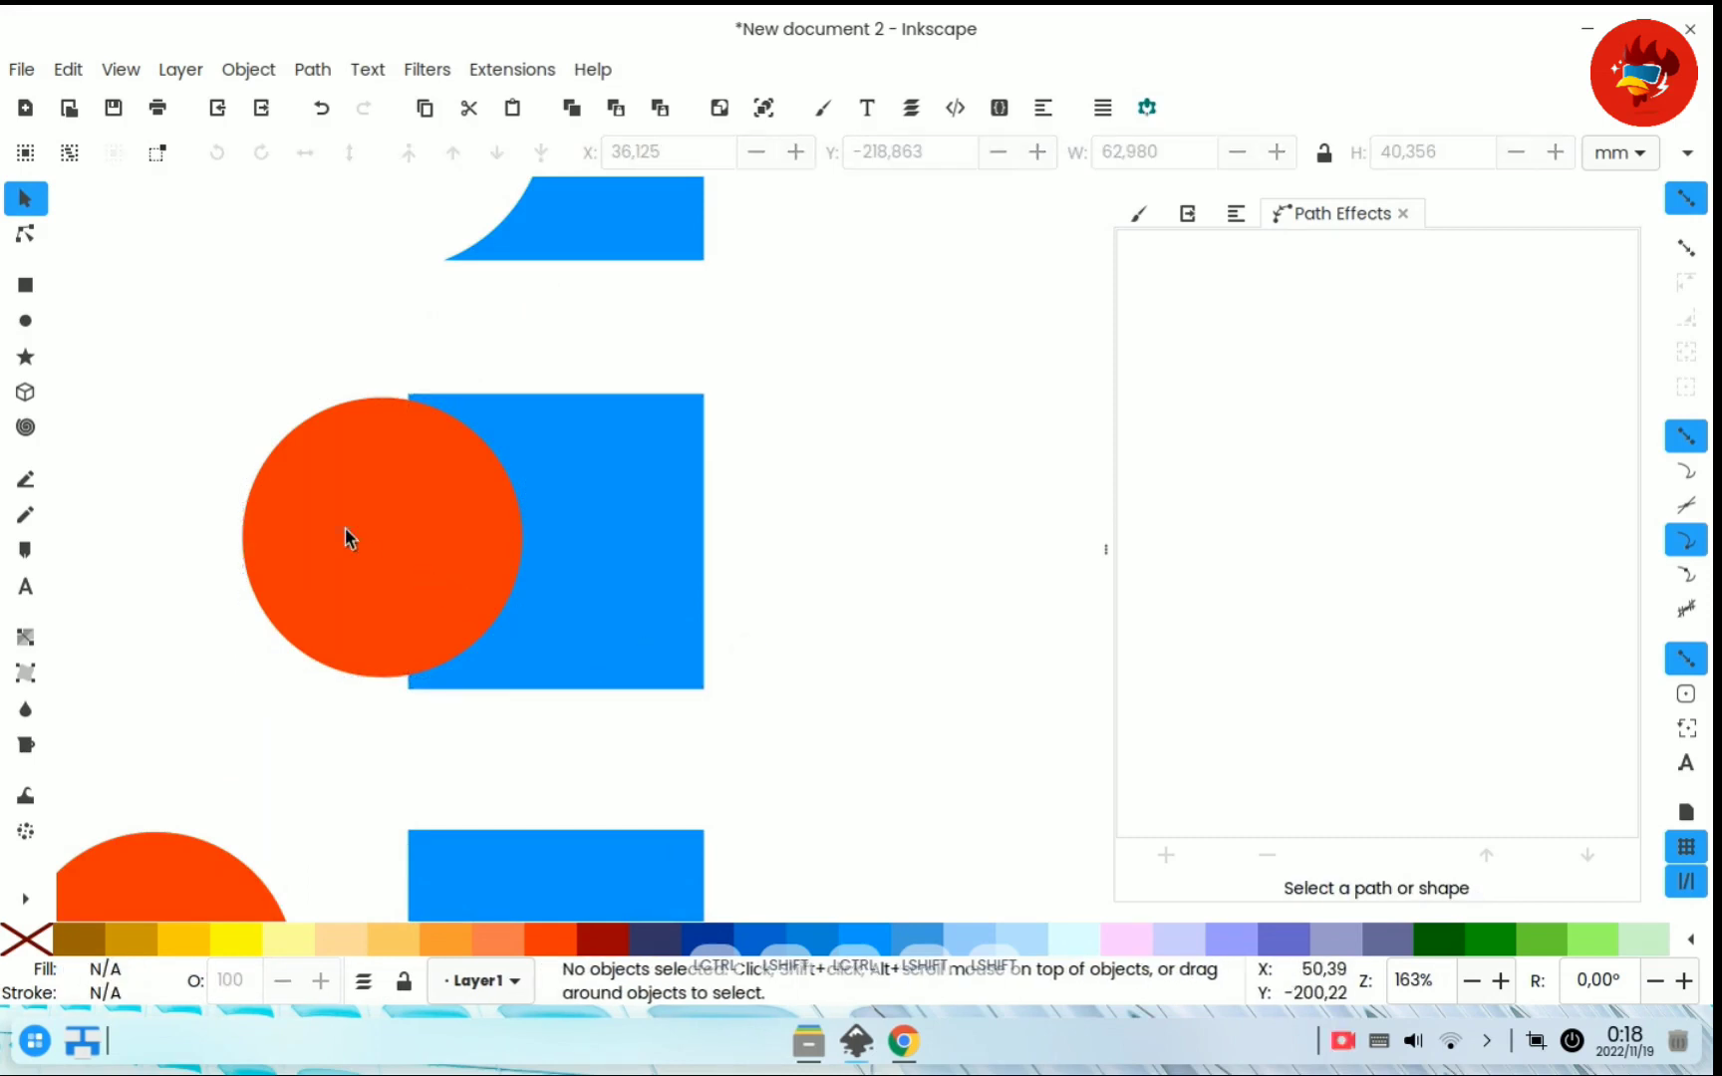
pyautogui.keyDown('shift'); pyautogui.click(400, 592); pyautogui.keyUp('shift')
pyautogui.moveTo(524, 674); pyautogui.dragTo(557, 739)
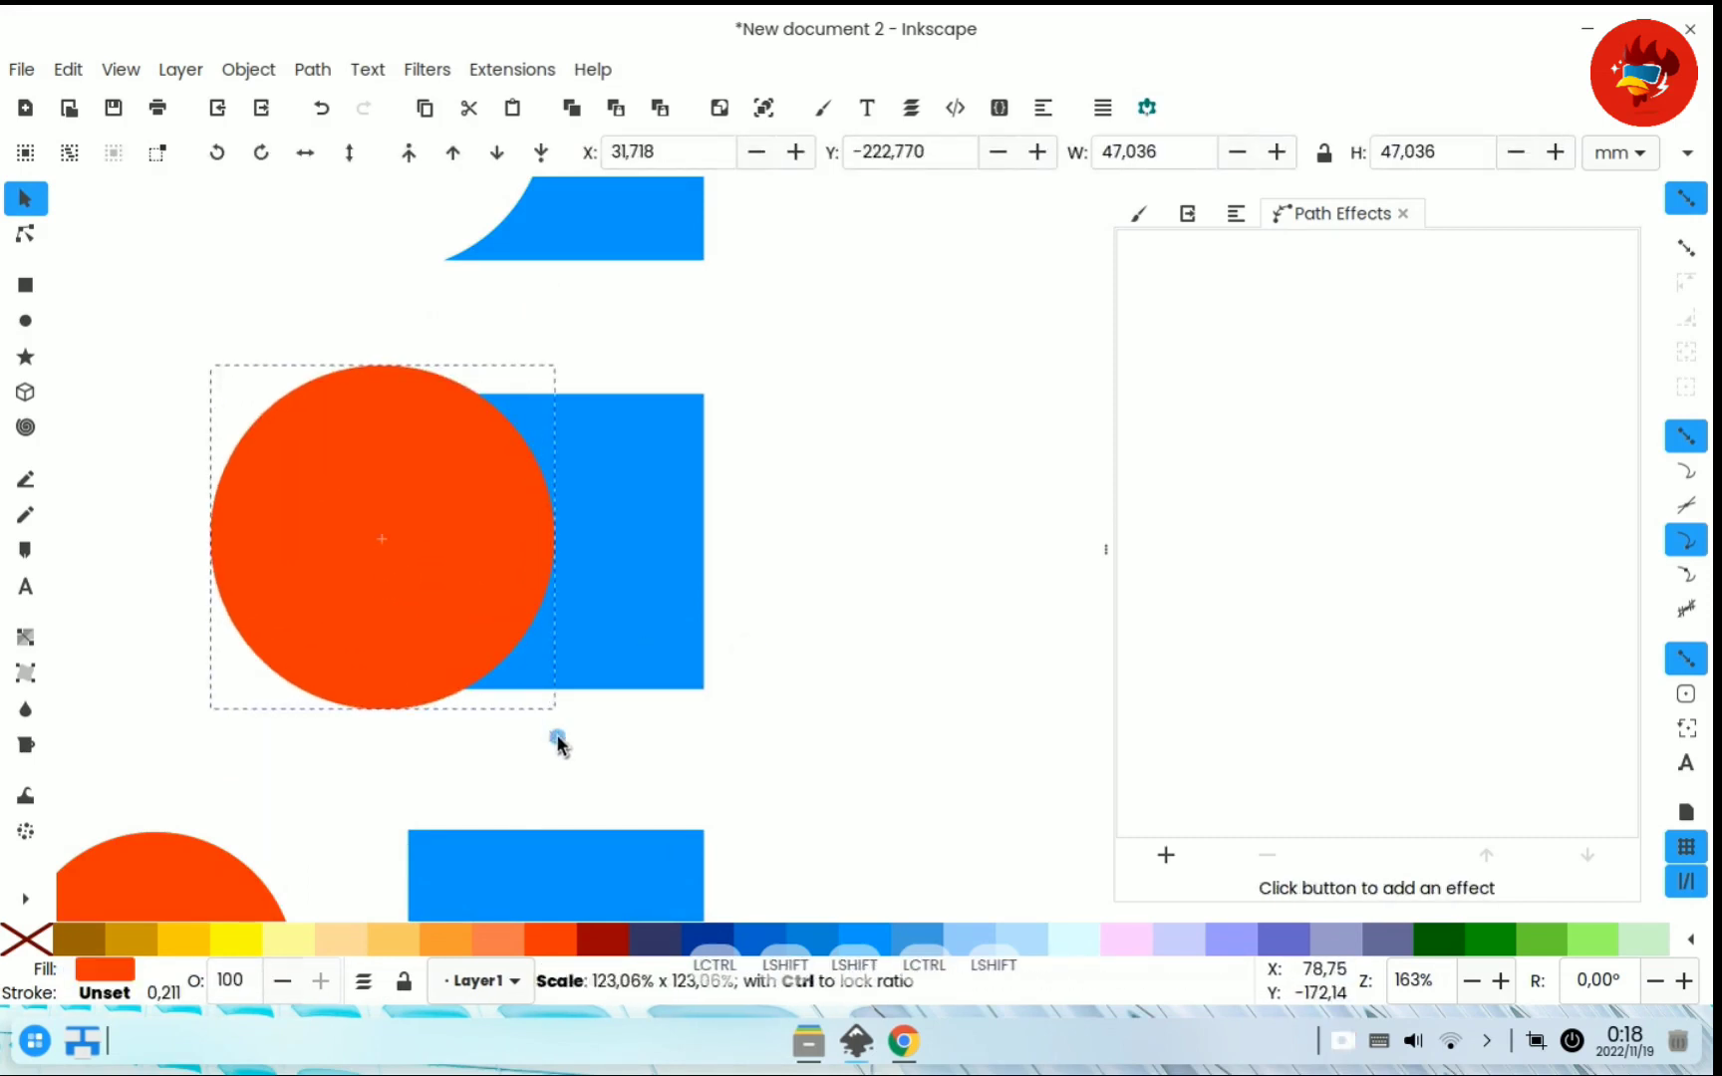
# - Try the Intersection operation on the third row's circle and blue square, and undo it
pyautogui.keyDown('shift'); pyautogui.click(653, 648); pyautogui.keyUp('shift')
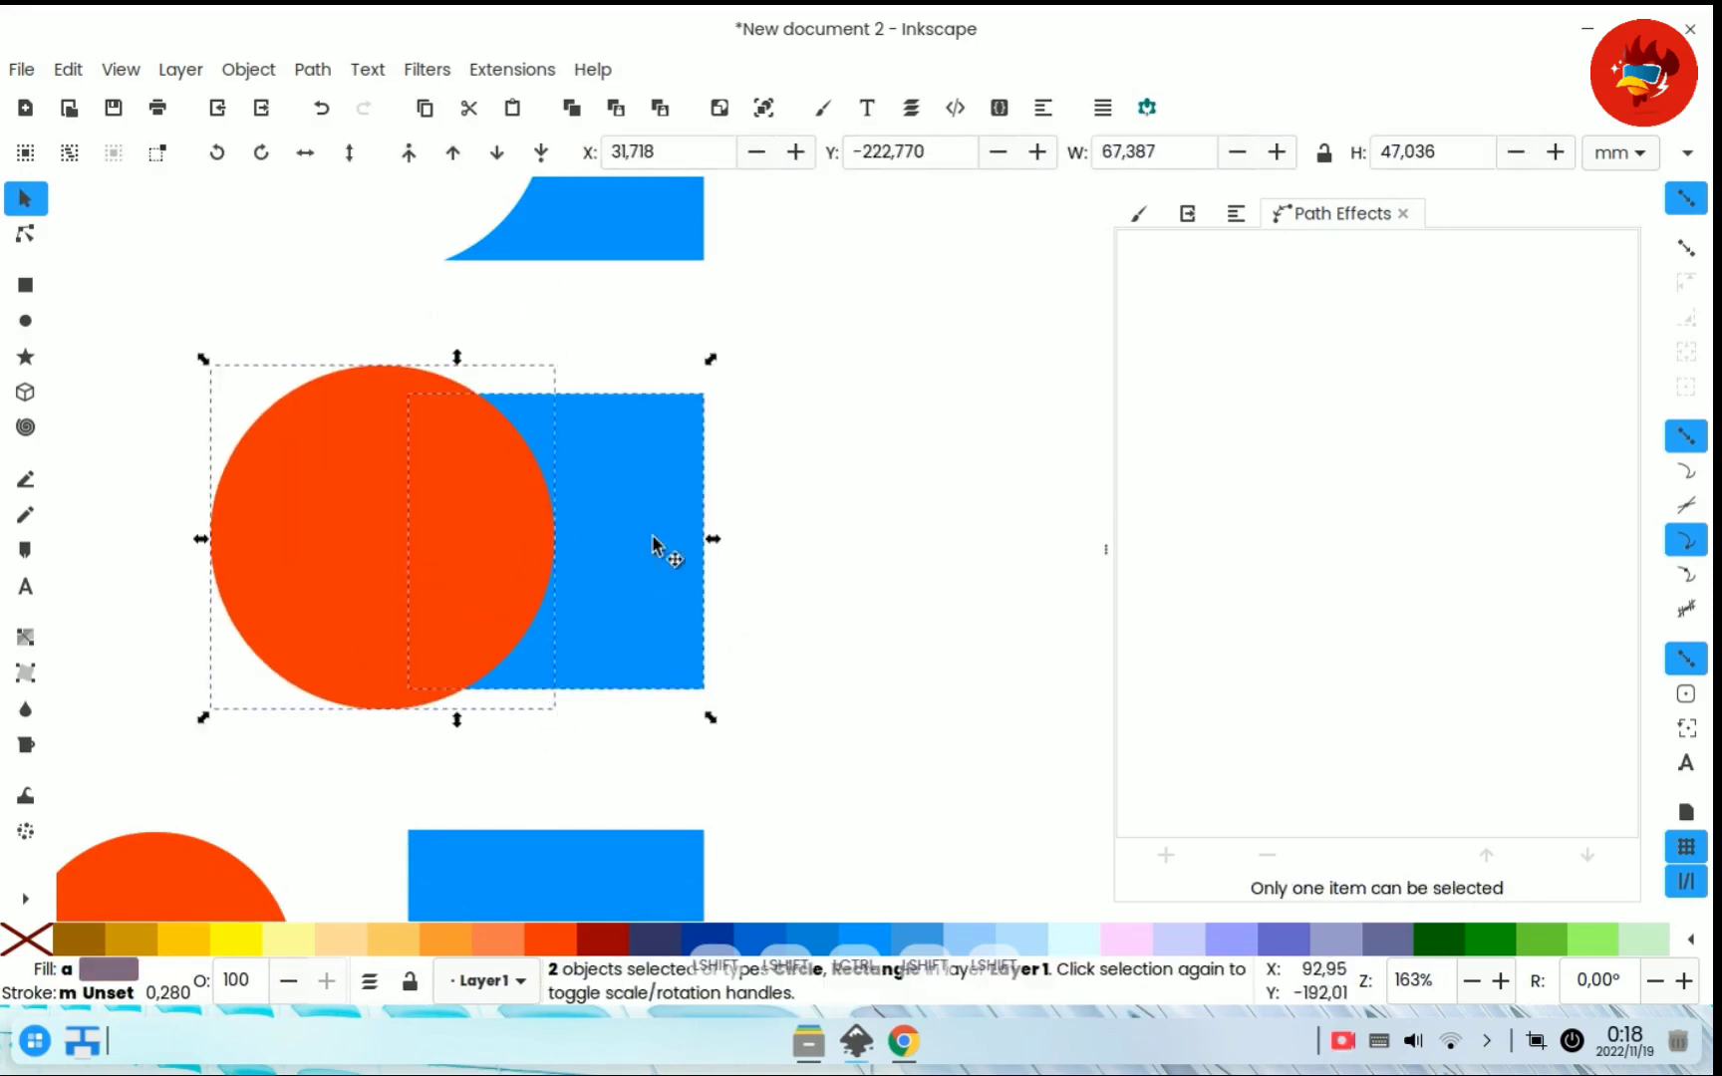
pyautogui.click(311, 69)
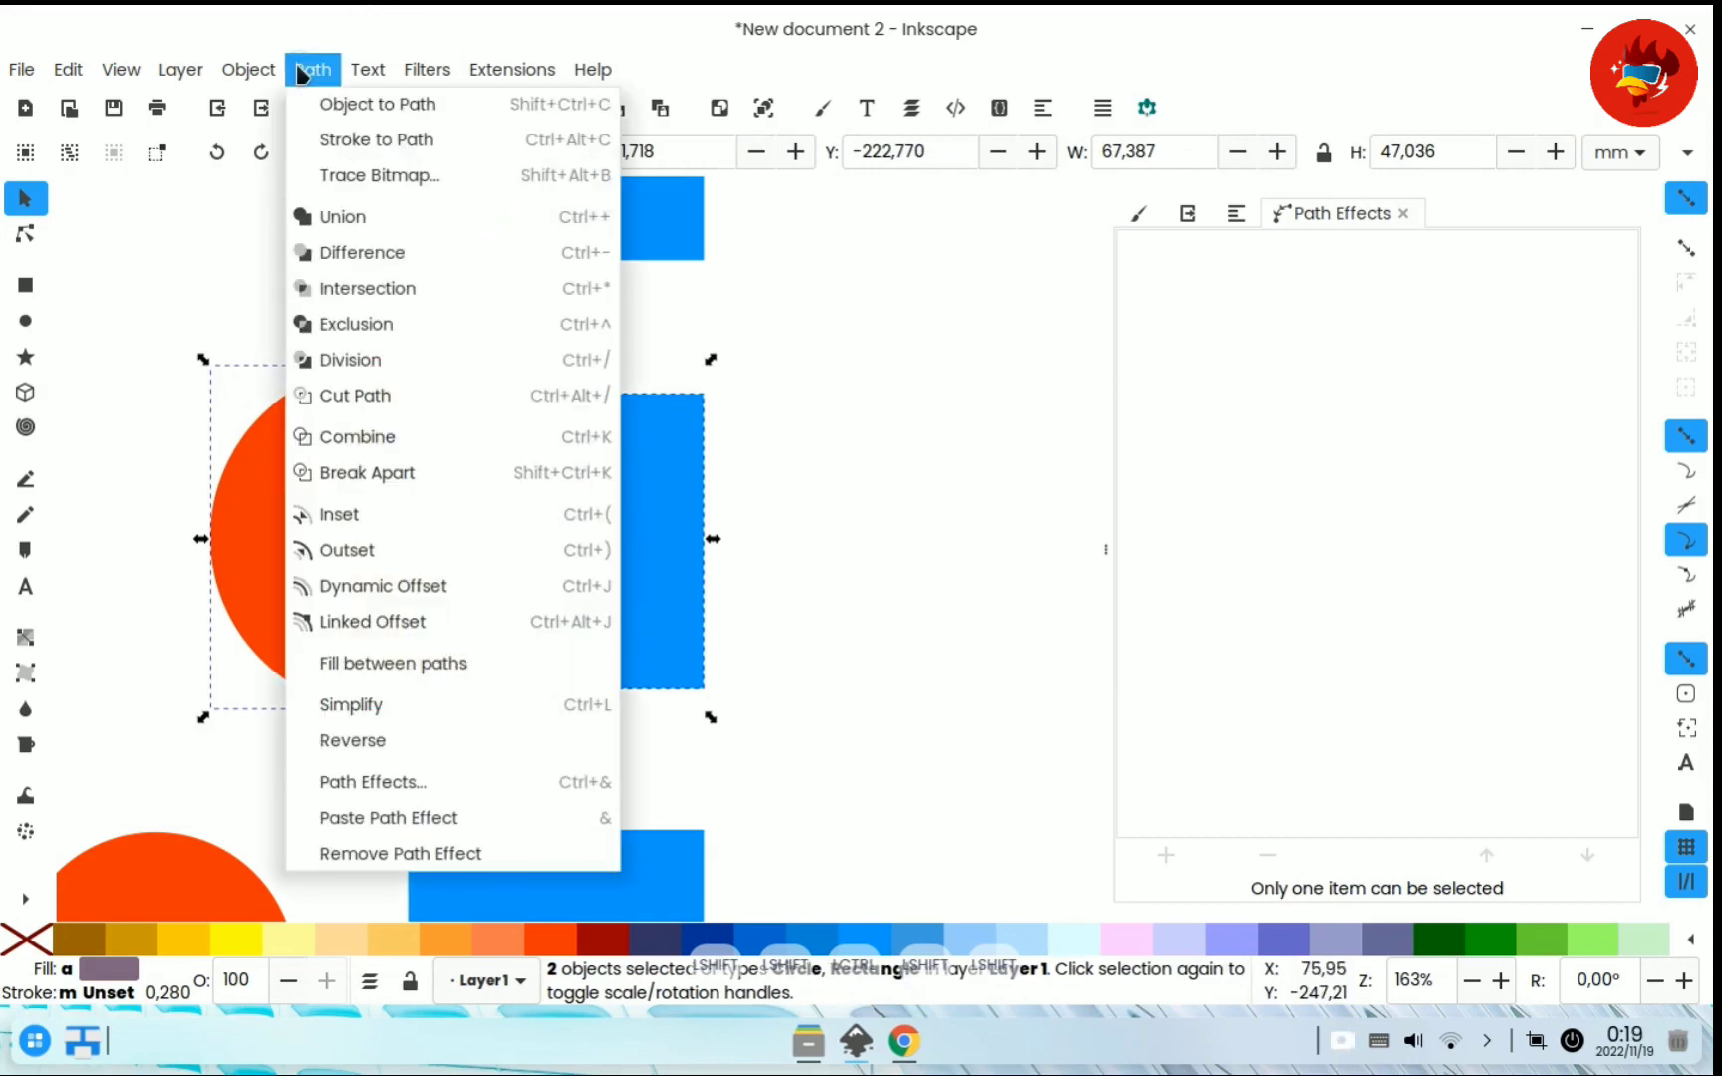
pyautogui.click(367, 288)
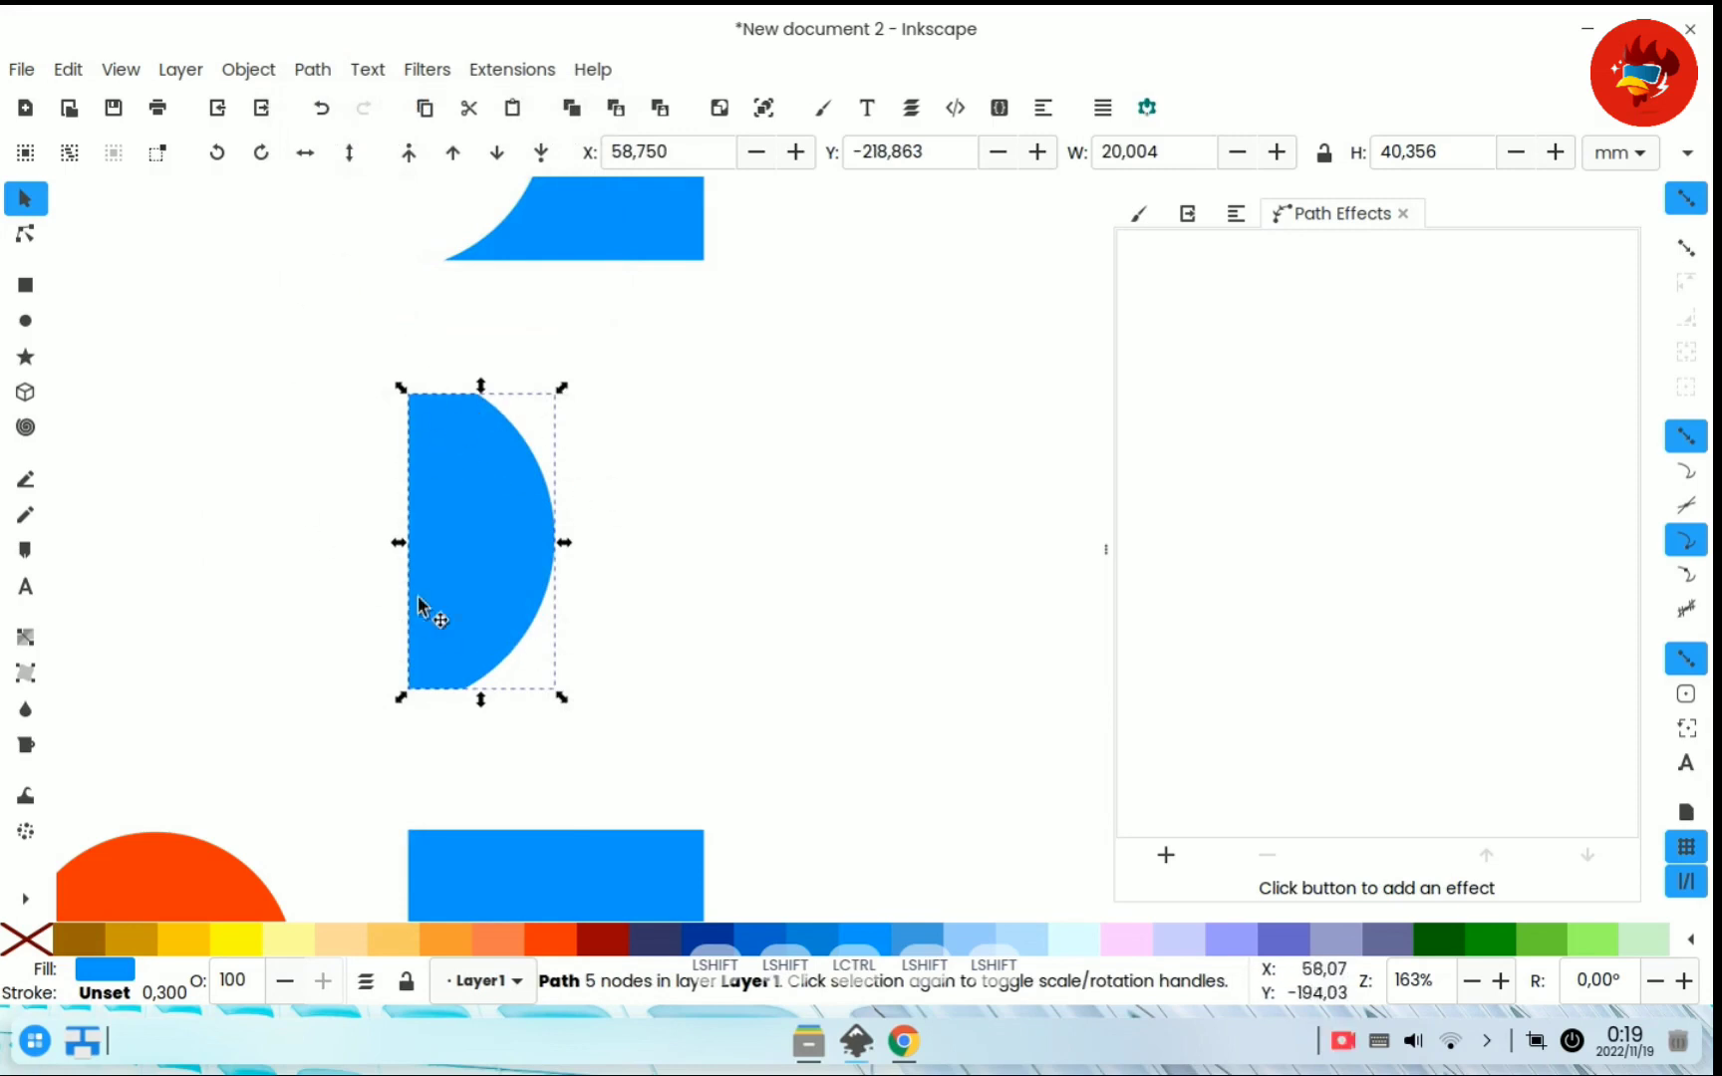
pyautogui.press('ctrl')
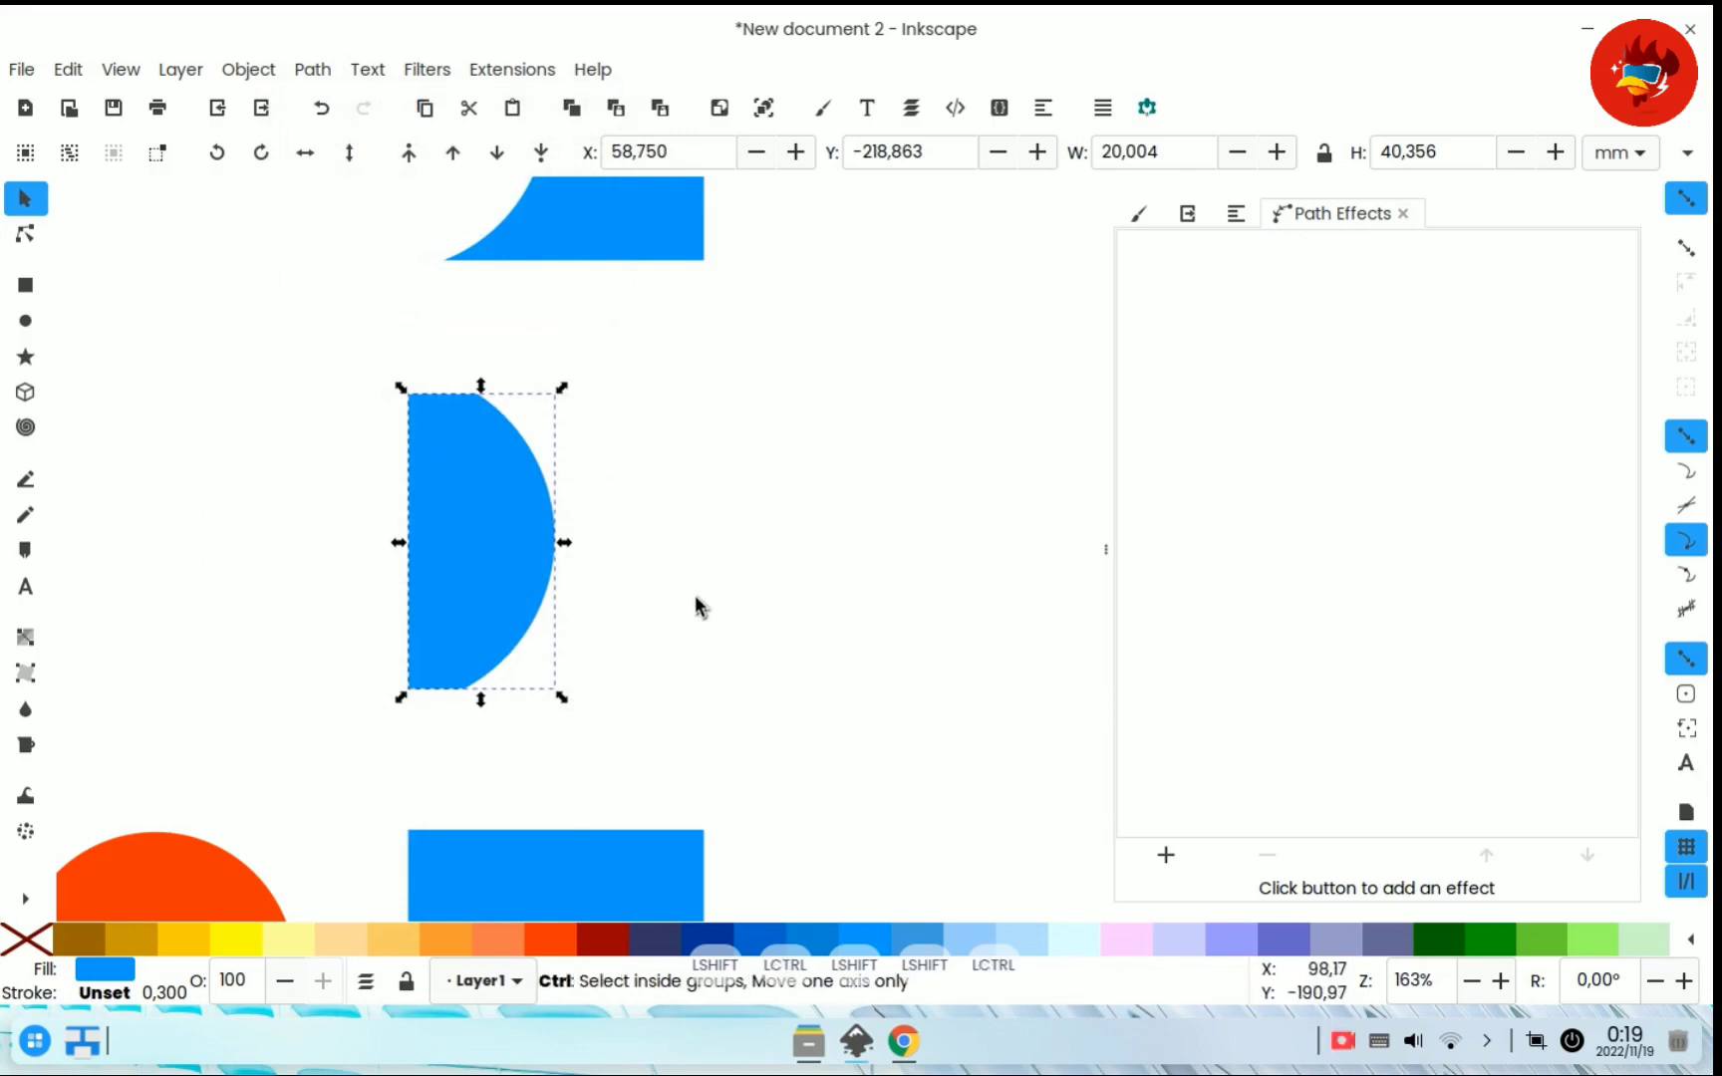
pyautogui.hotkey('ctrl', 'z')
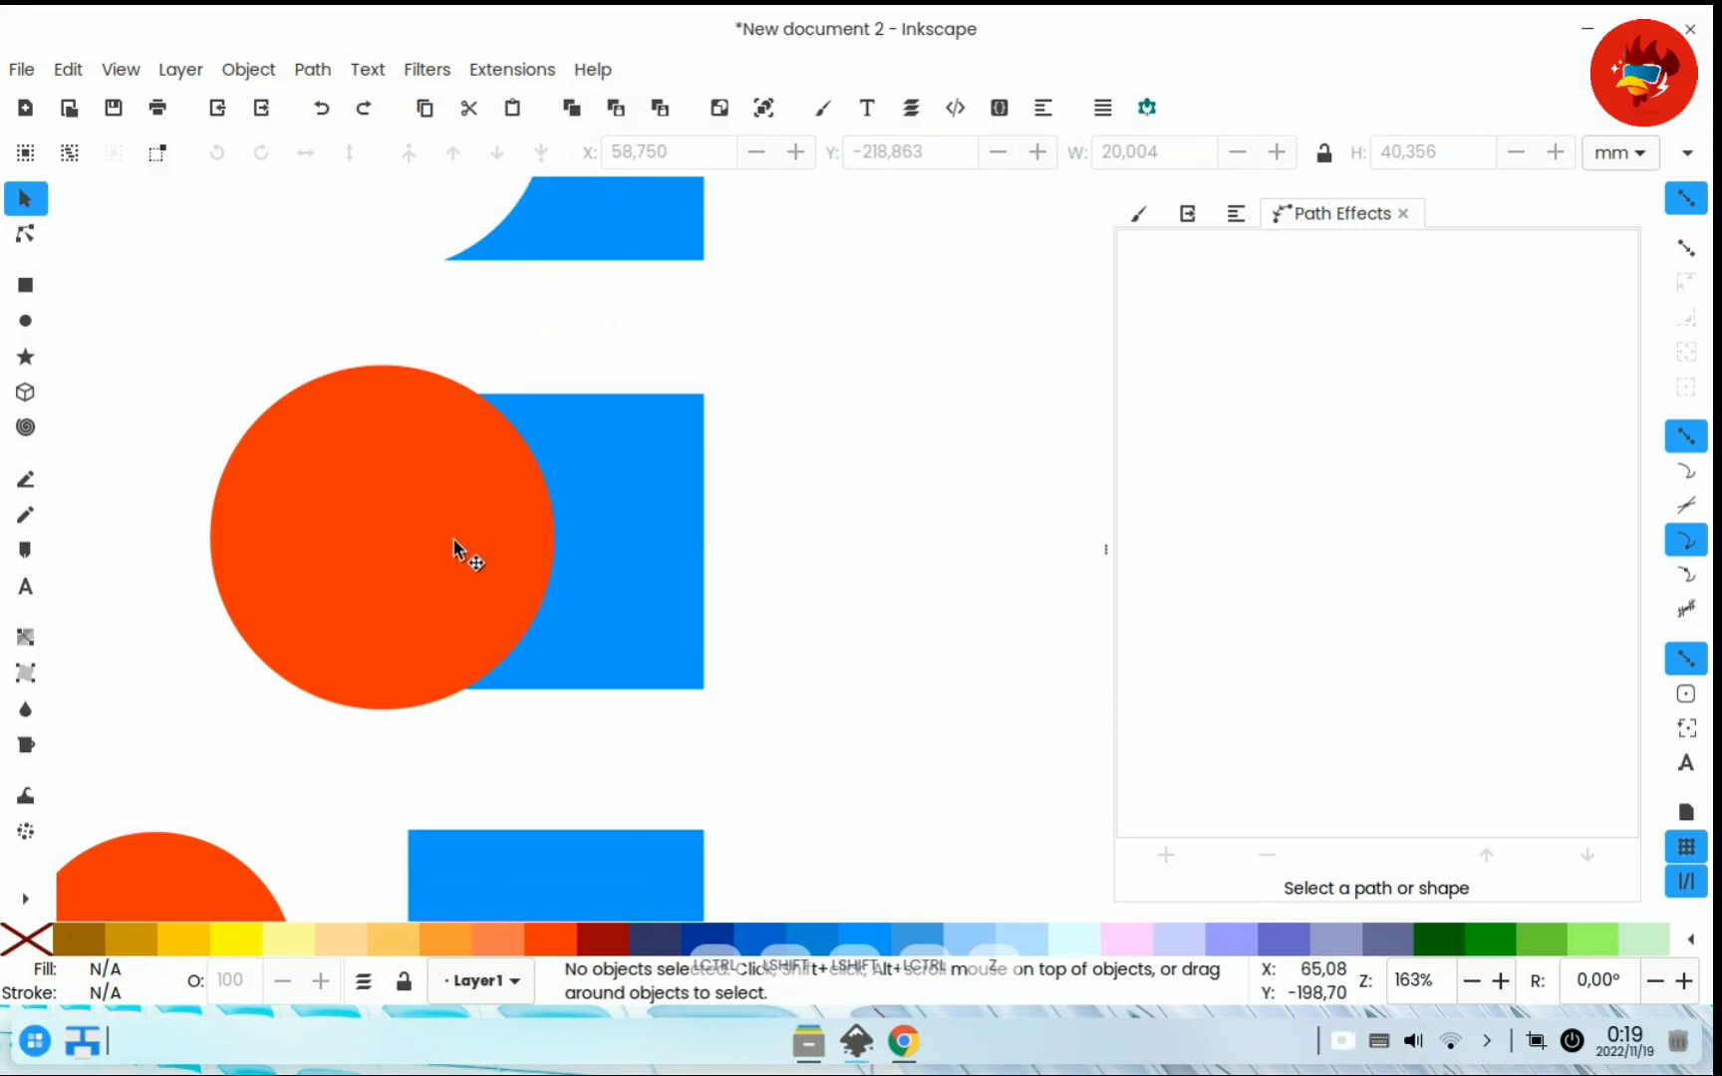
# - Lower the opacity of the third row's circle and square to about 45%
pyautogui.moveTo(101, 327); pyautogui.dragTo(819, 761)
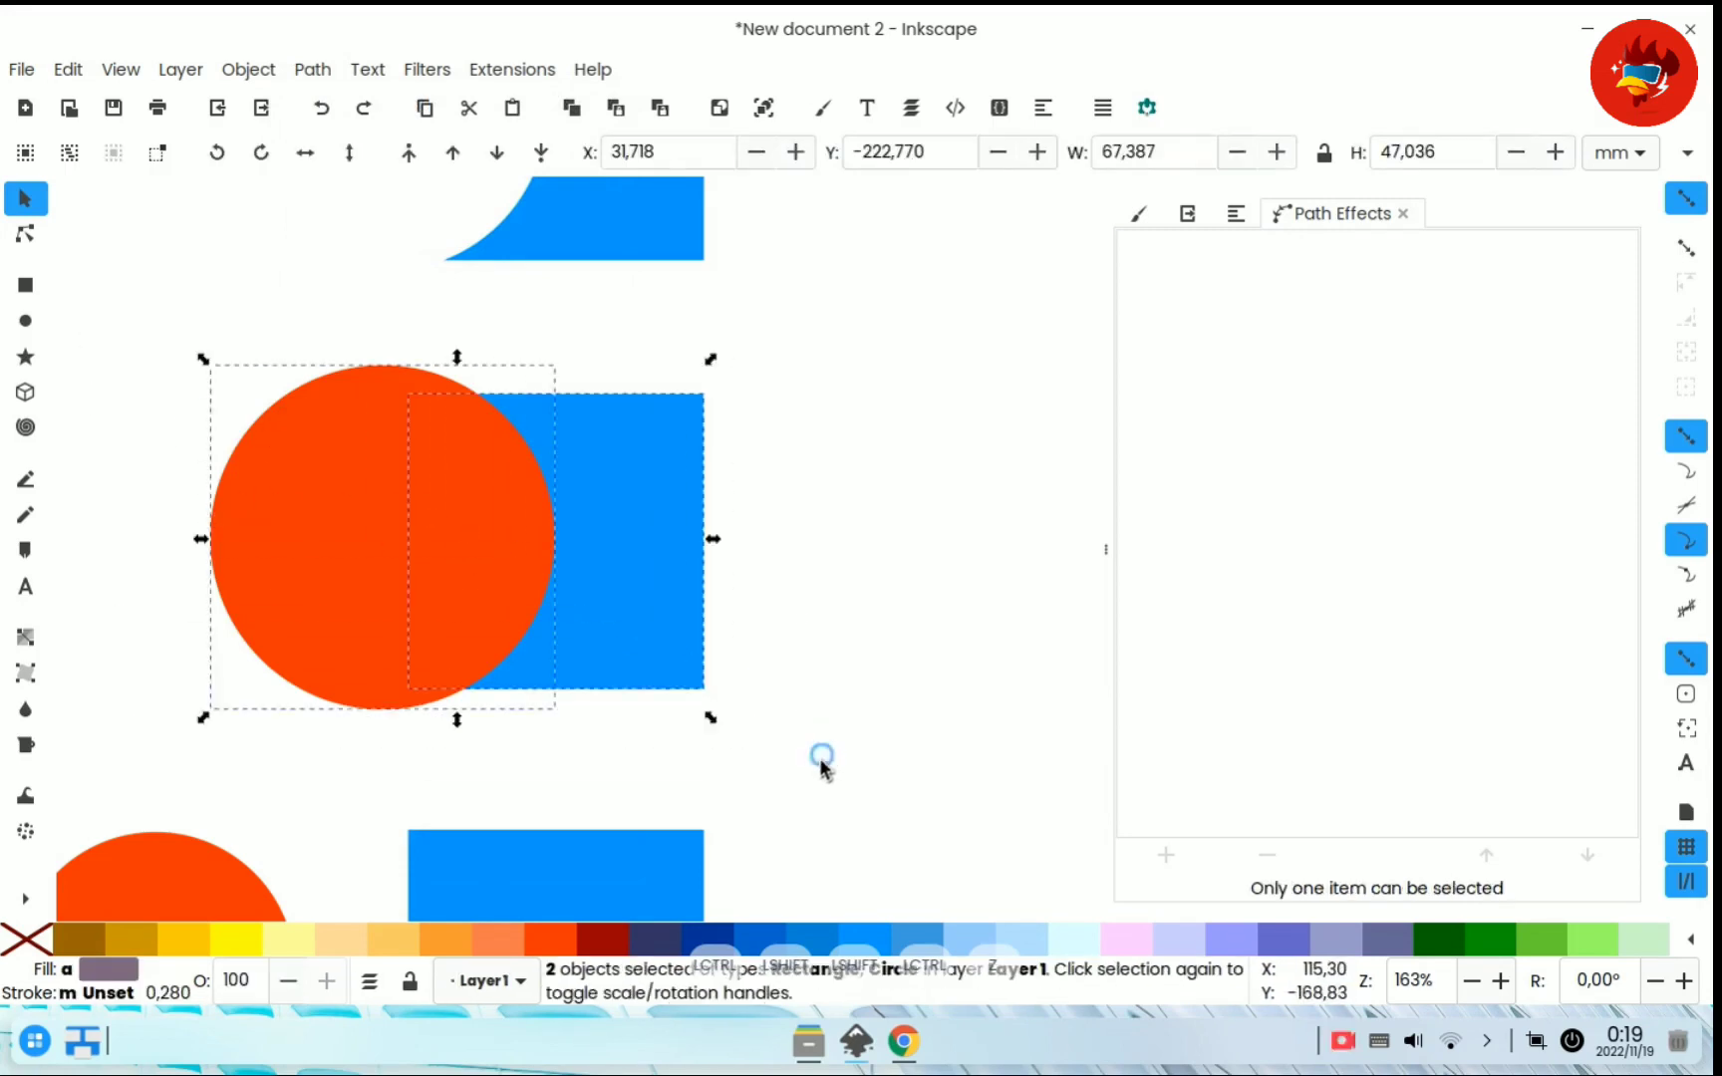
pyautogui.click(1131, 213)
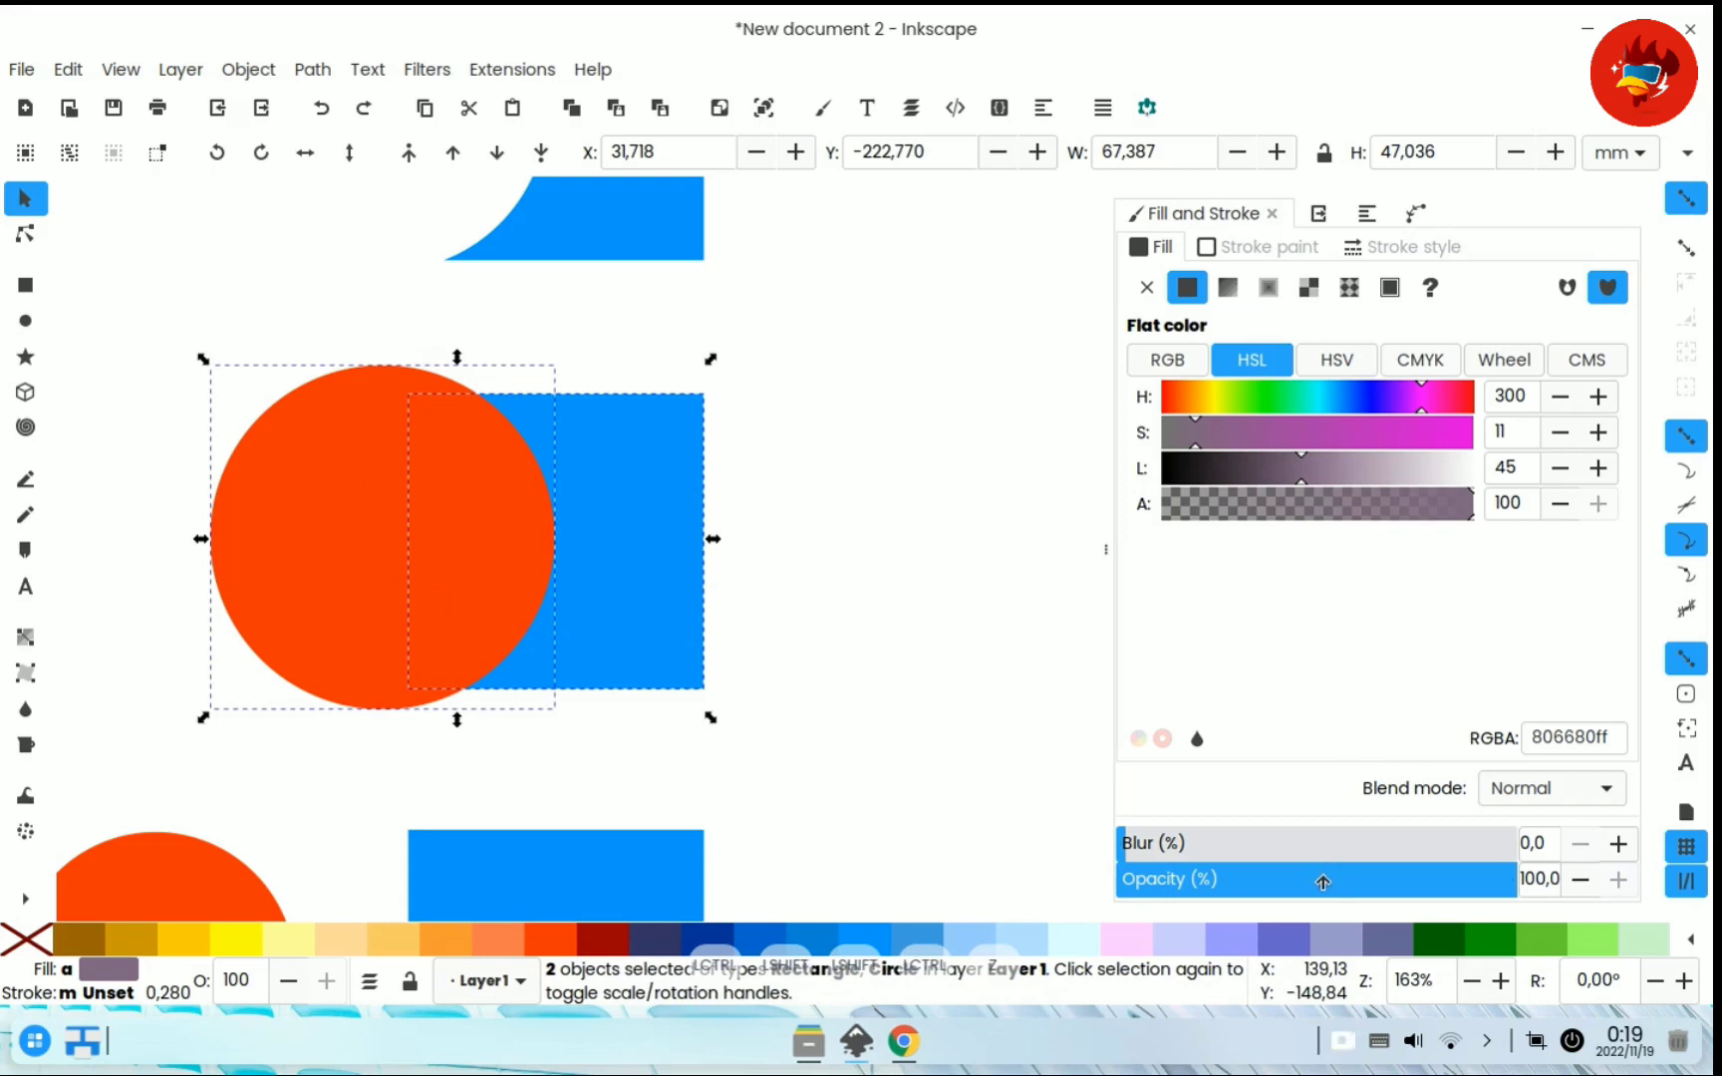
pyautogui.moveTo(1322, 882); pyautogui.dragTo(1298, 887)
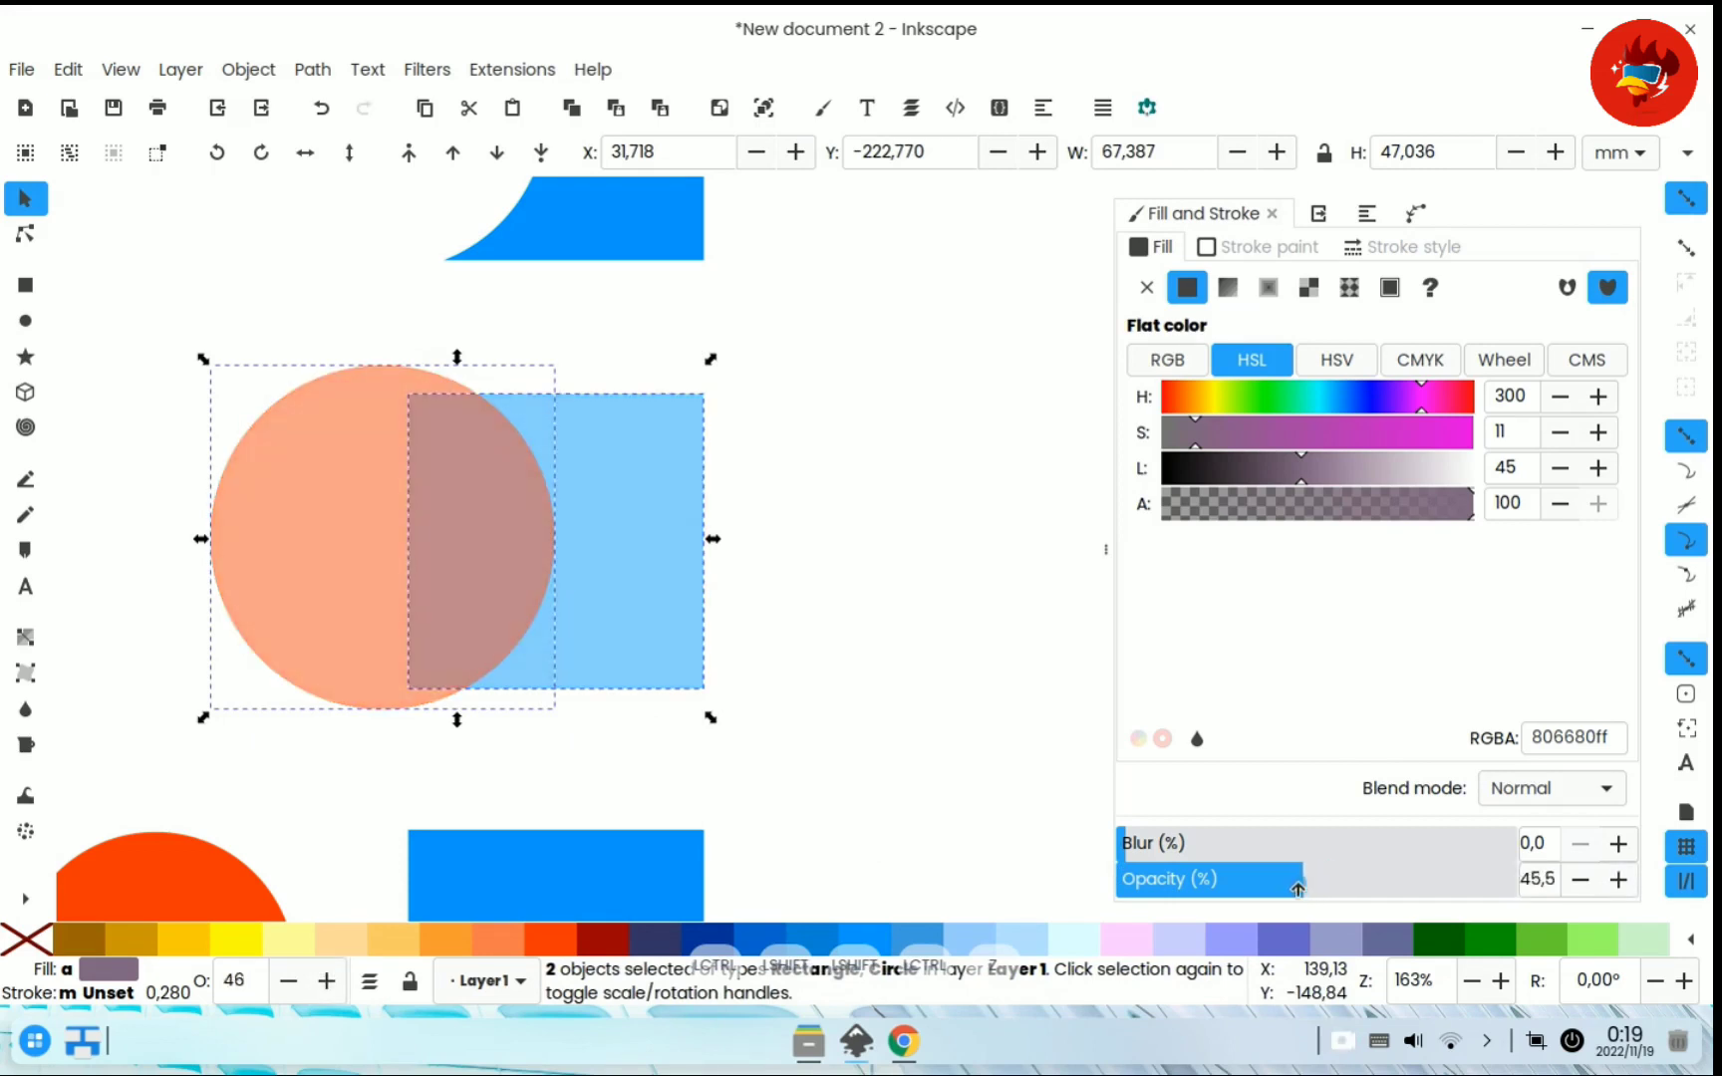
pyautogui.click(787, 761)
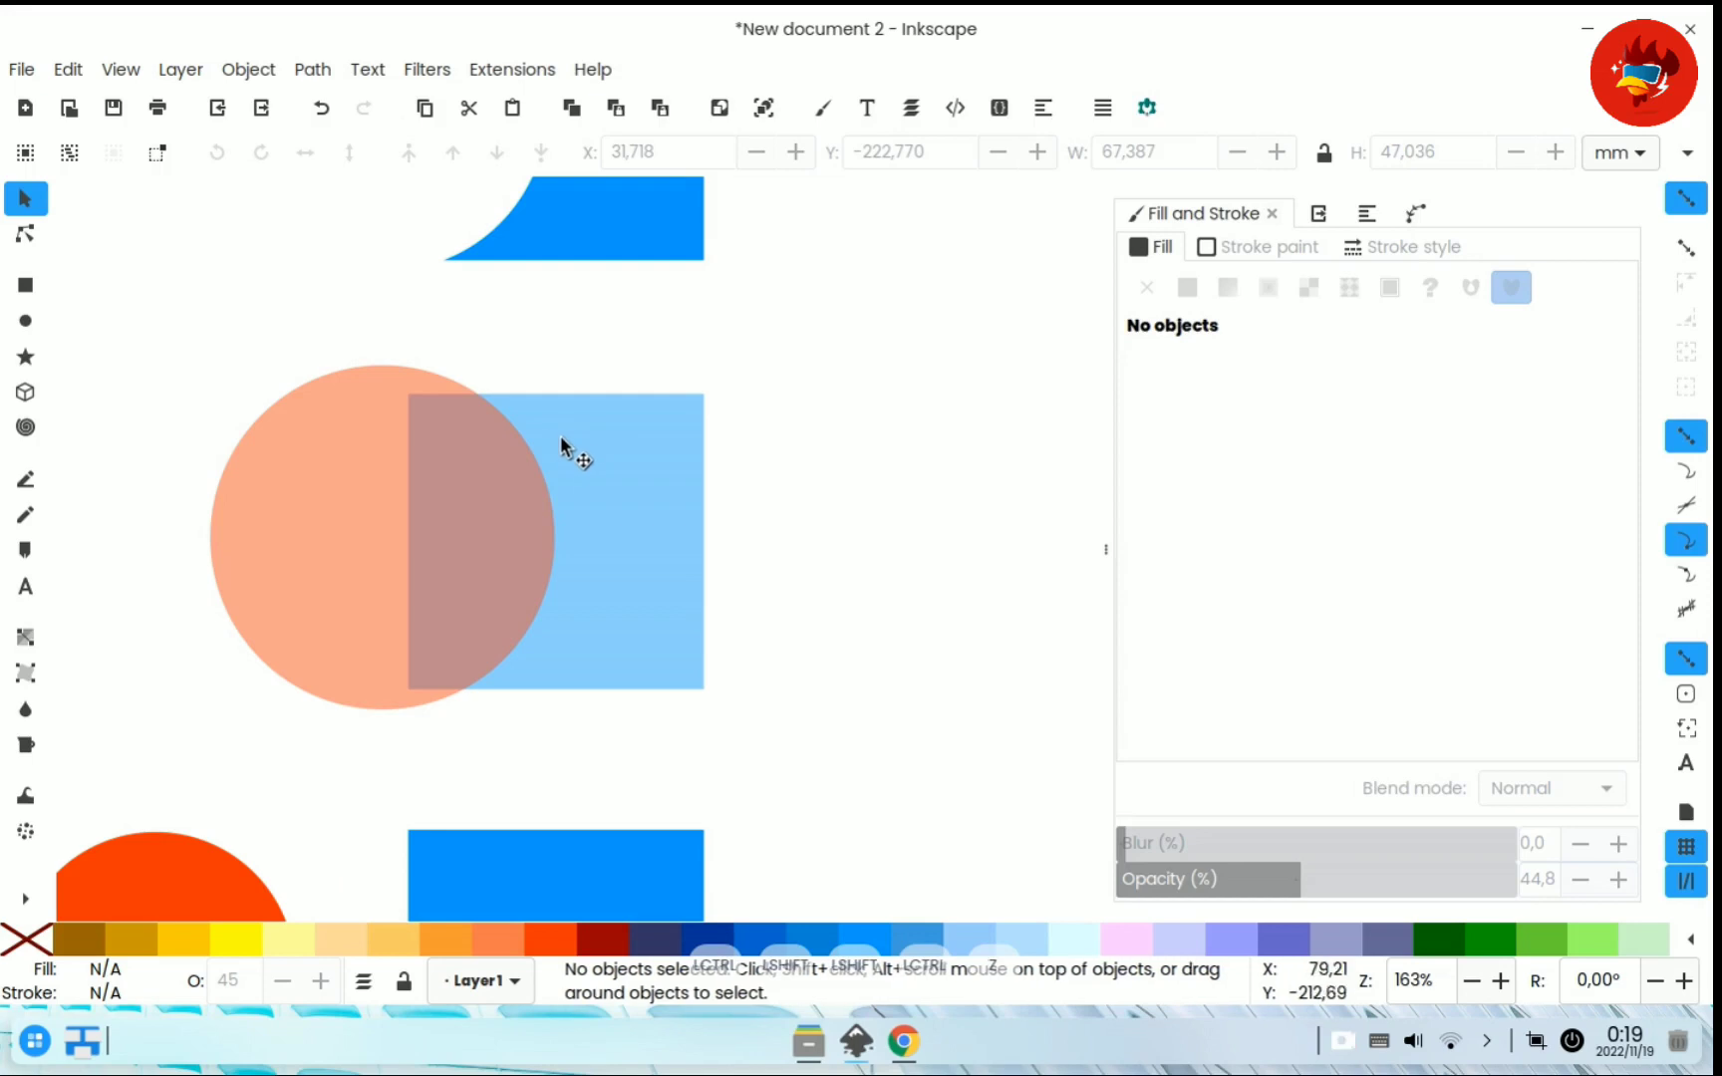
pyautogui.click(745, 453)
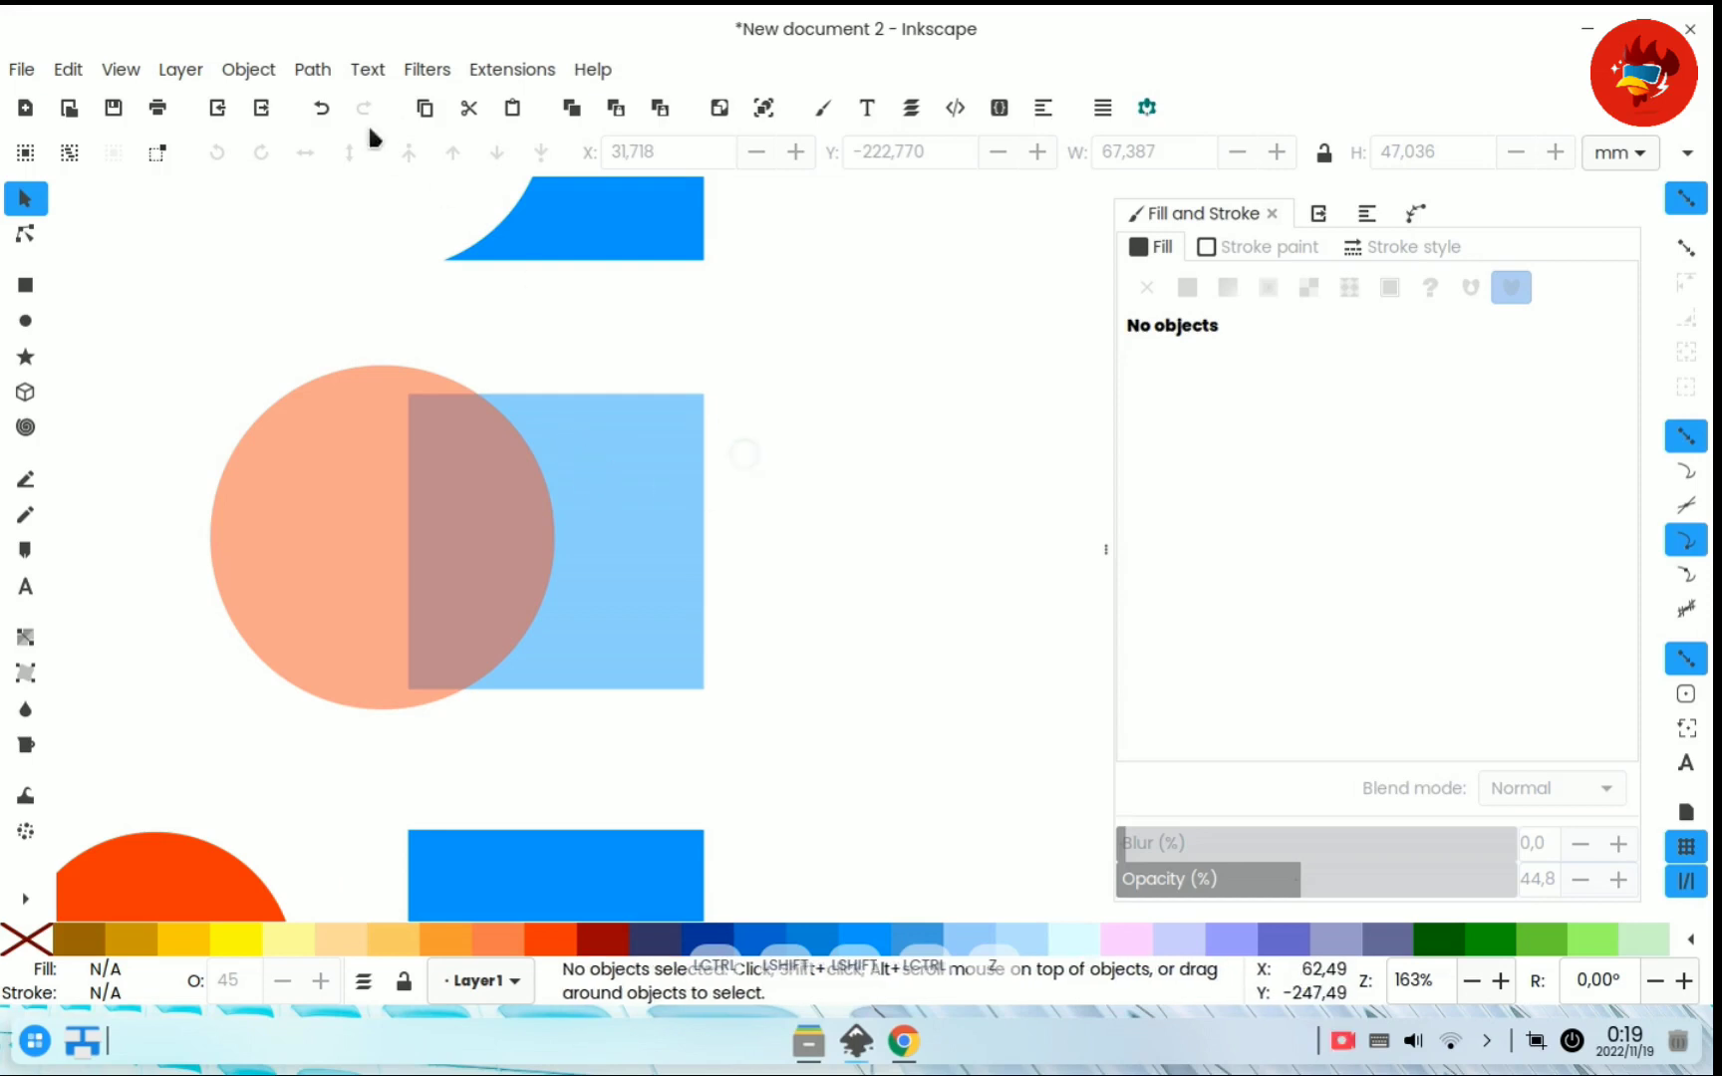
pyautogui.click(325, 74)
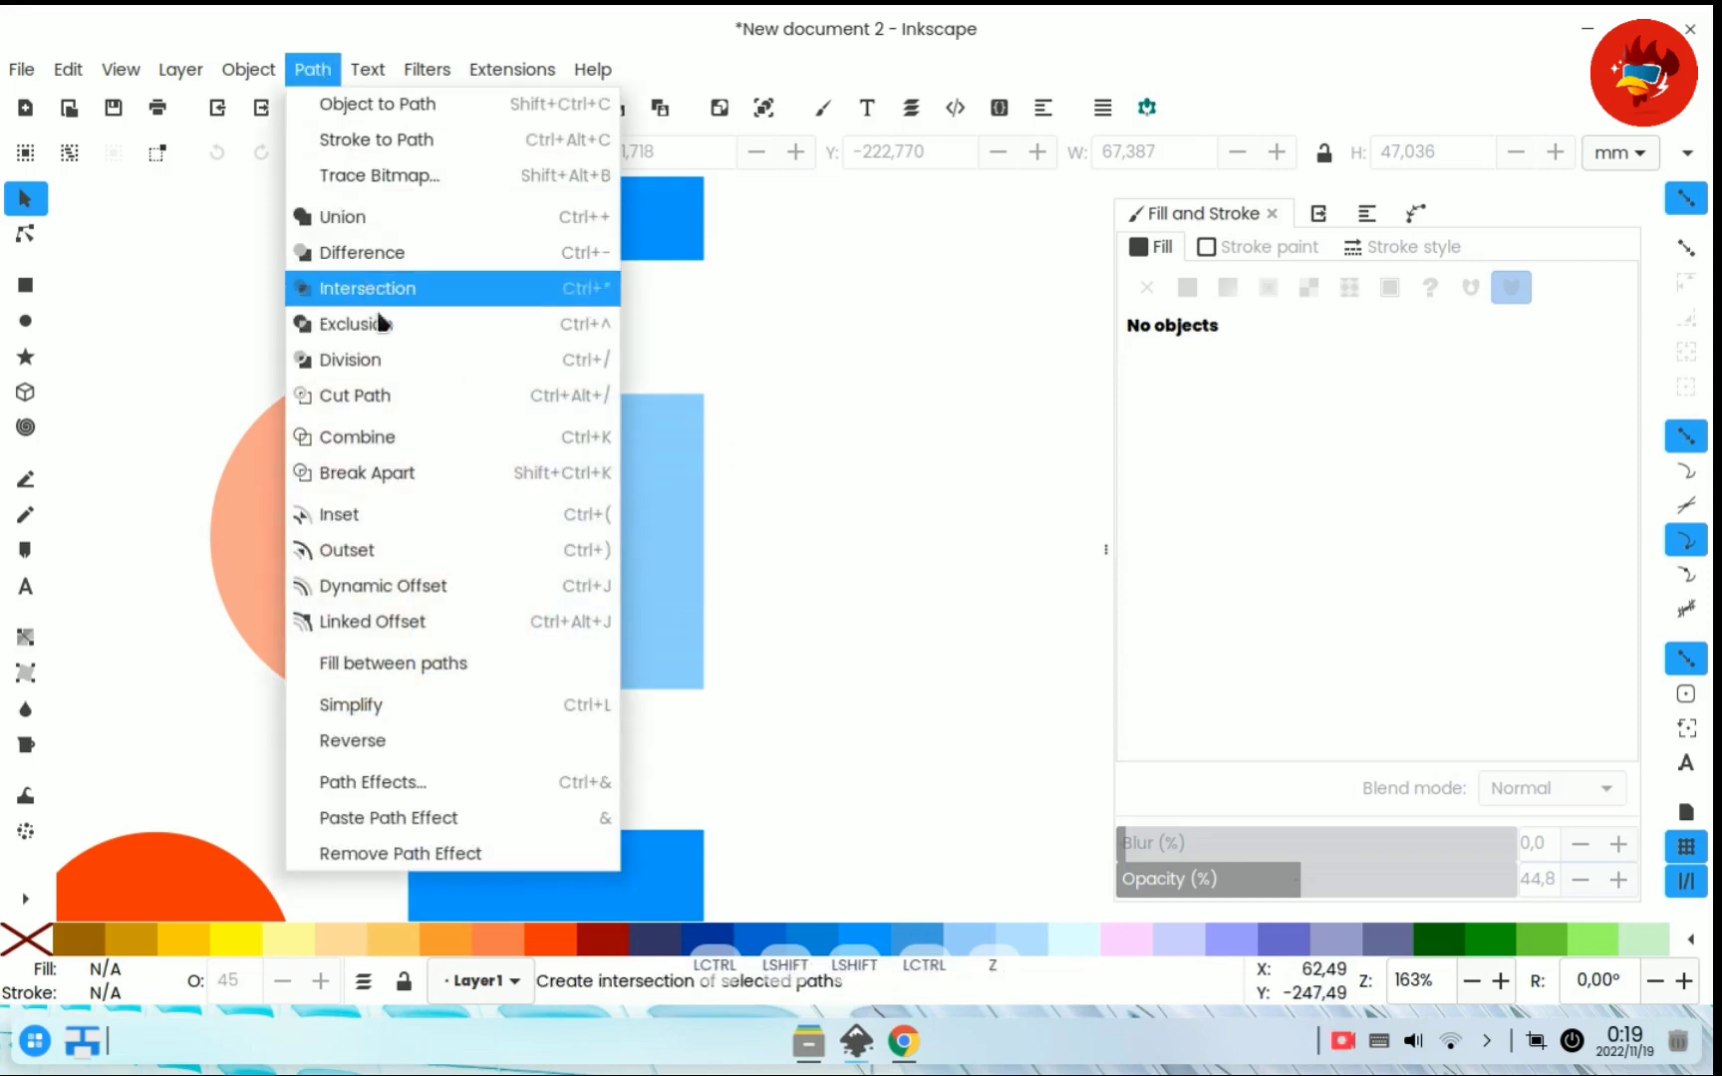
pyautogui.click(869, 466)
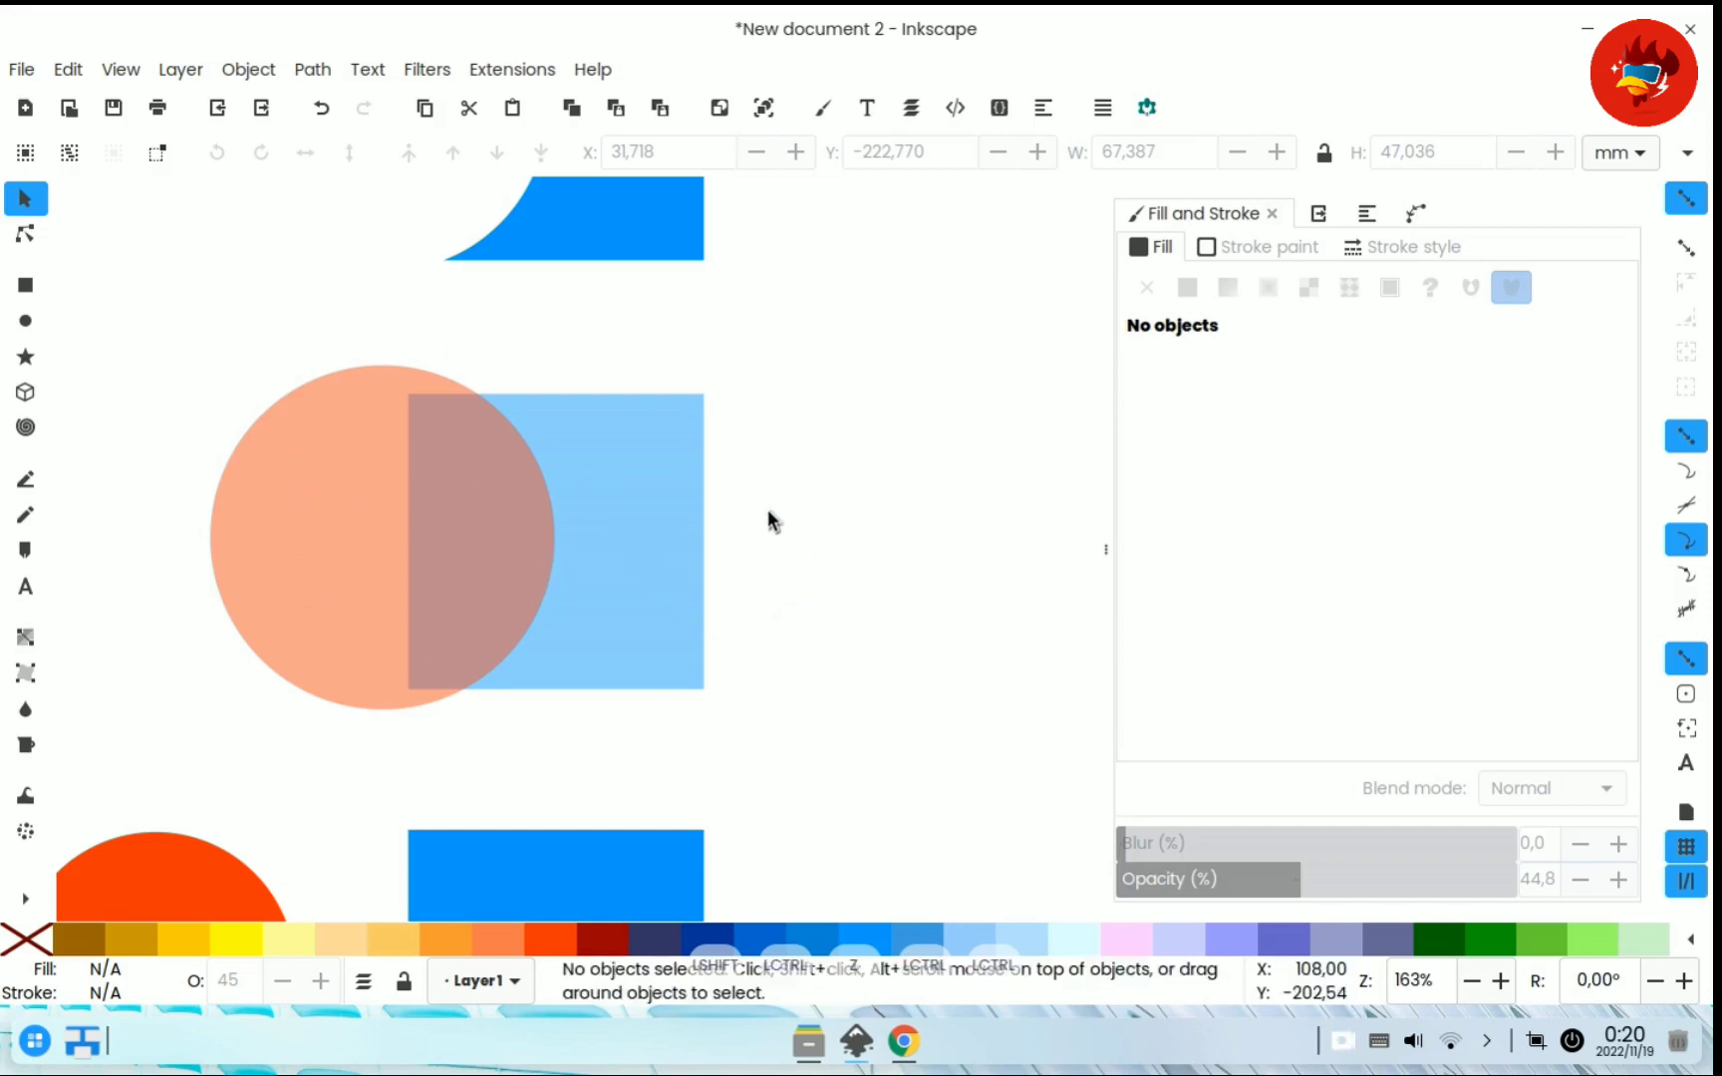
# - Move the fourth row's orange circle horizontally over the blue square's left part and enlarge it to about 48.5 mm in diameter
pyautogui.moveTo(740, 685); pyautogui.dragTo(485, 565)
pyautogui.moveTo(259, 648); pyautogui.dragTo(513, 670)
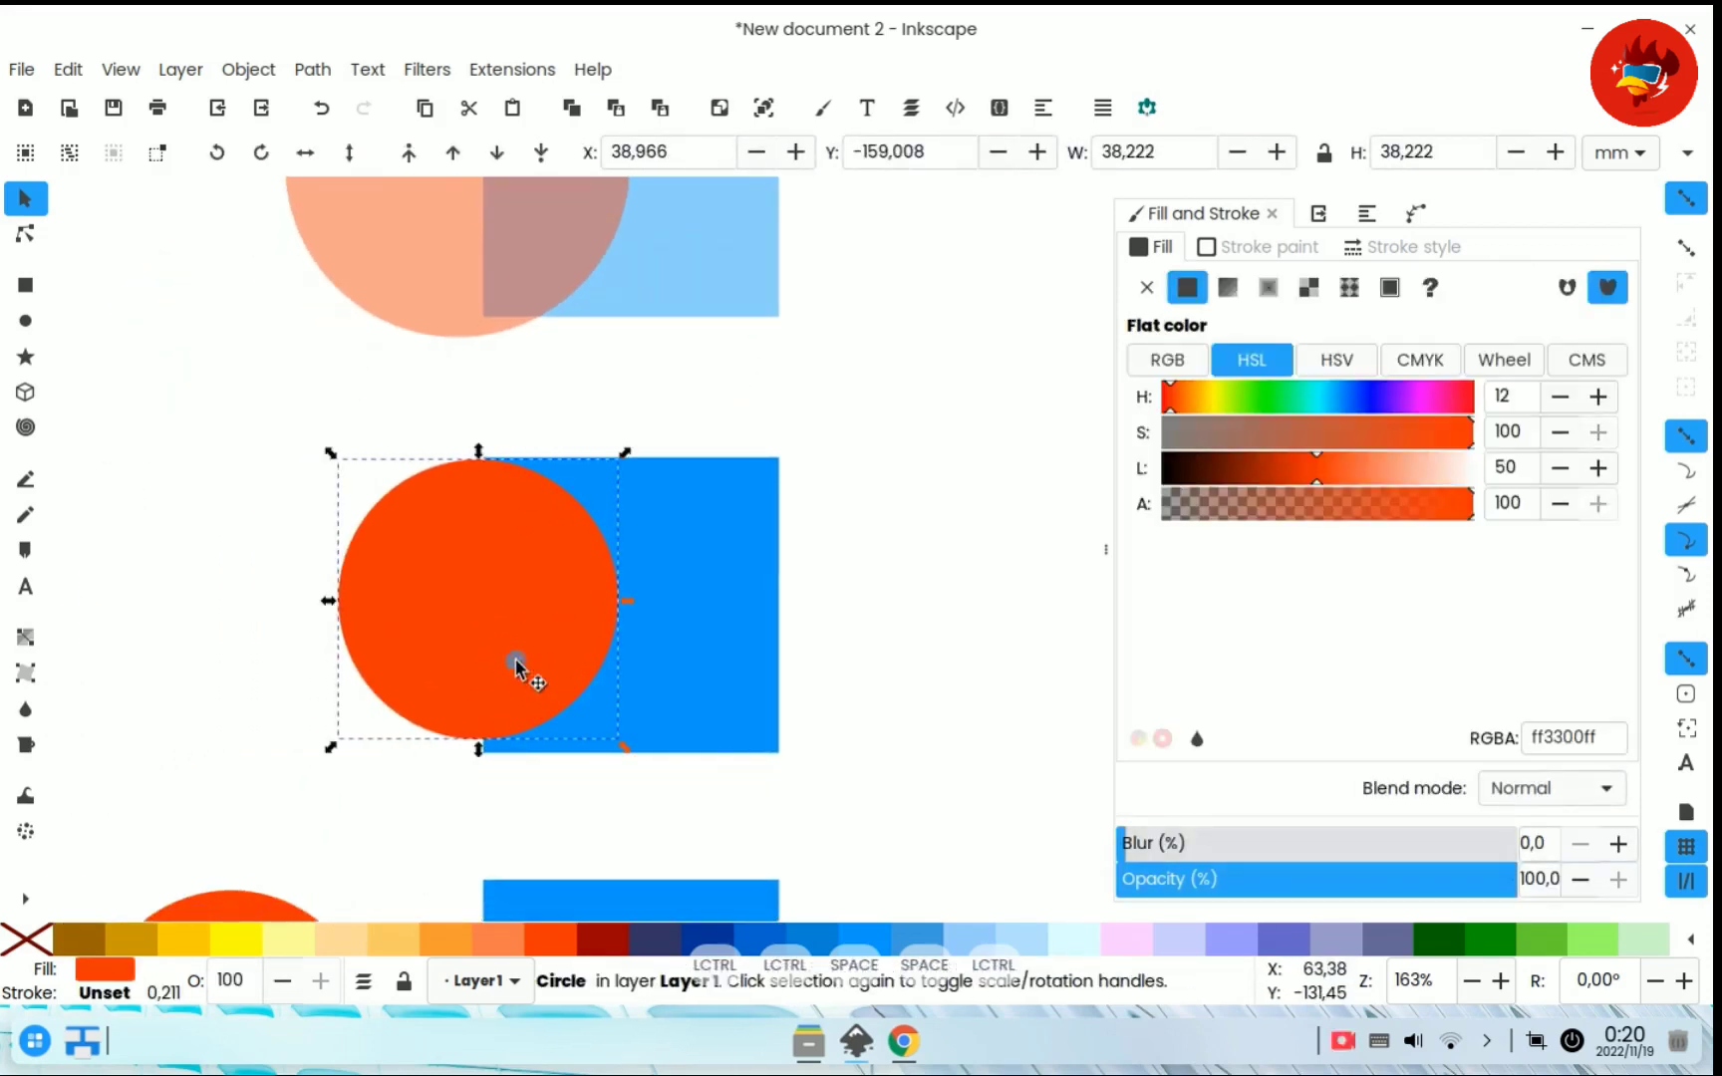
pyautogui.moveTo(619, 750); pyautogui.dragTo(669, 784)
# - Set the opacity of the fourth row's circle and blue square to 40%
pyautogui.keyDown('shift'); pyautogui.click(719, 737); pyautogui.keyUp('shift')
pyautogui.click(1275, 892)
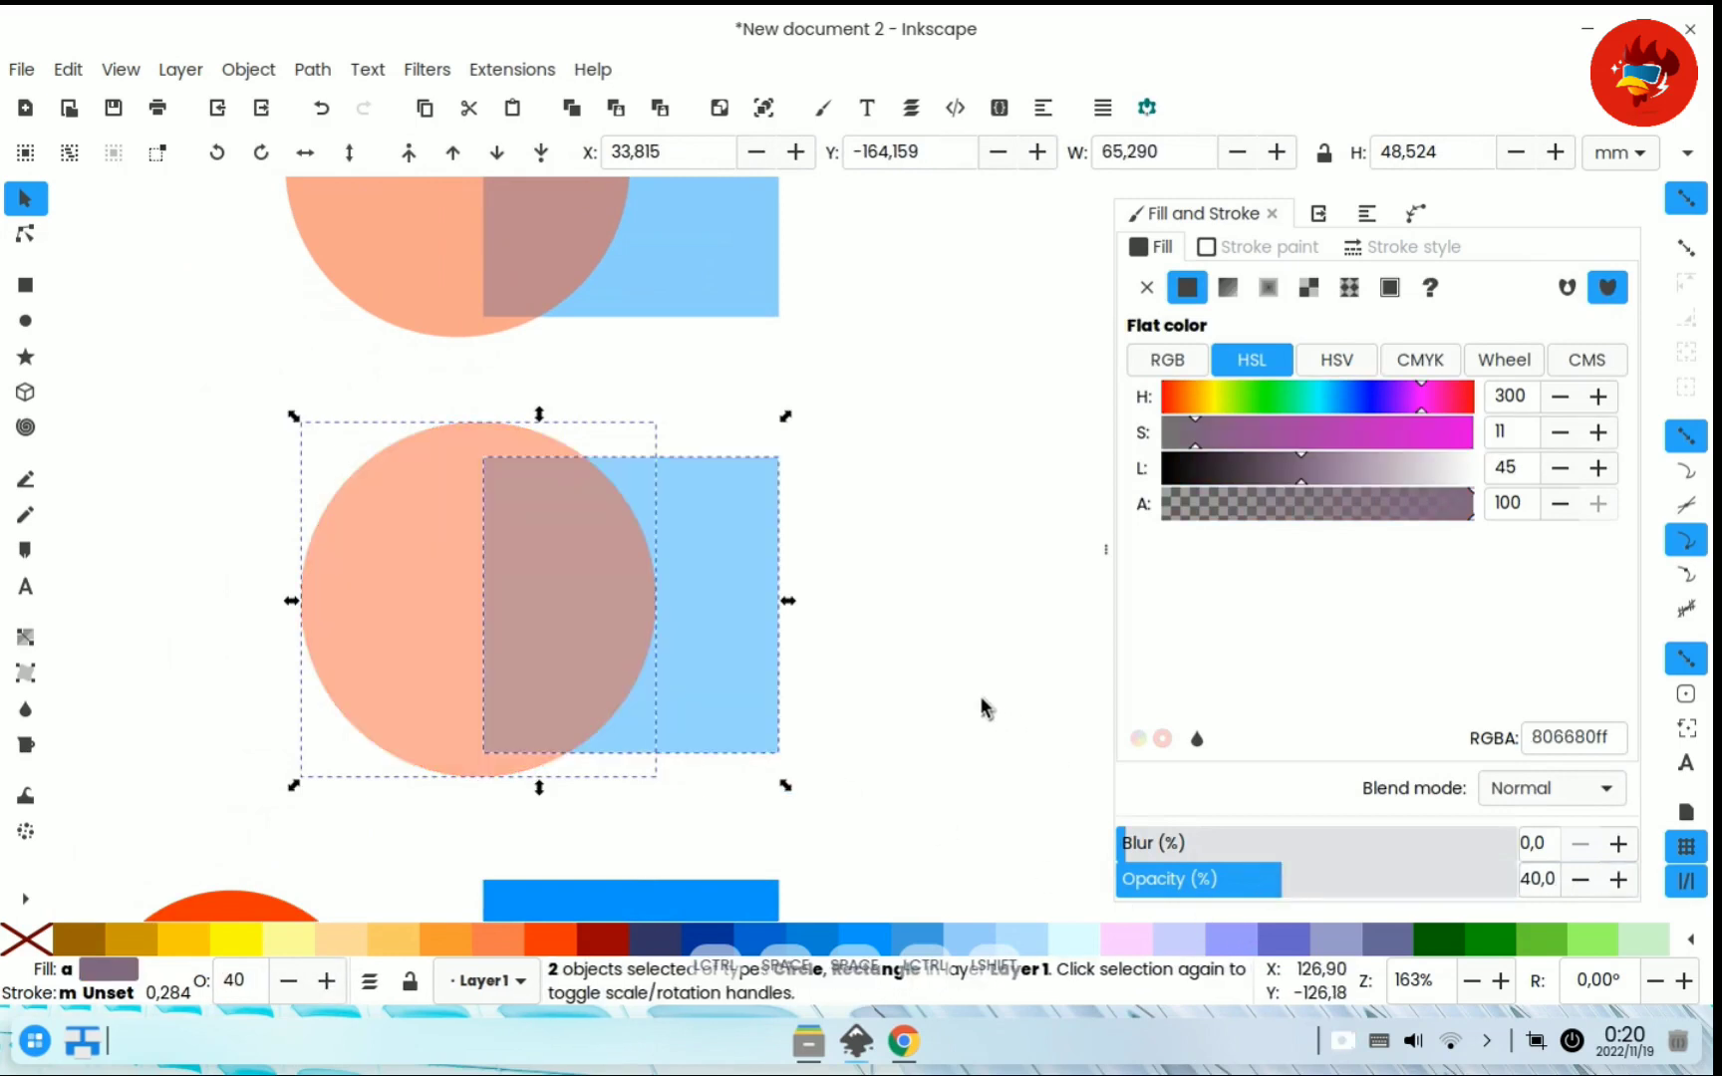
pyautogui.click(942, 650)
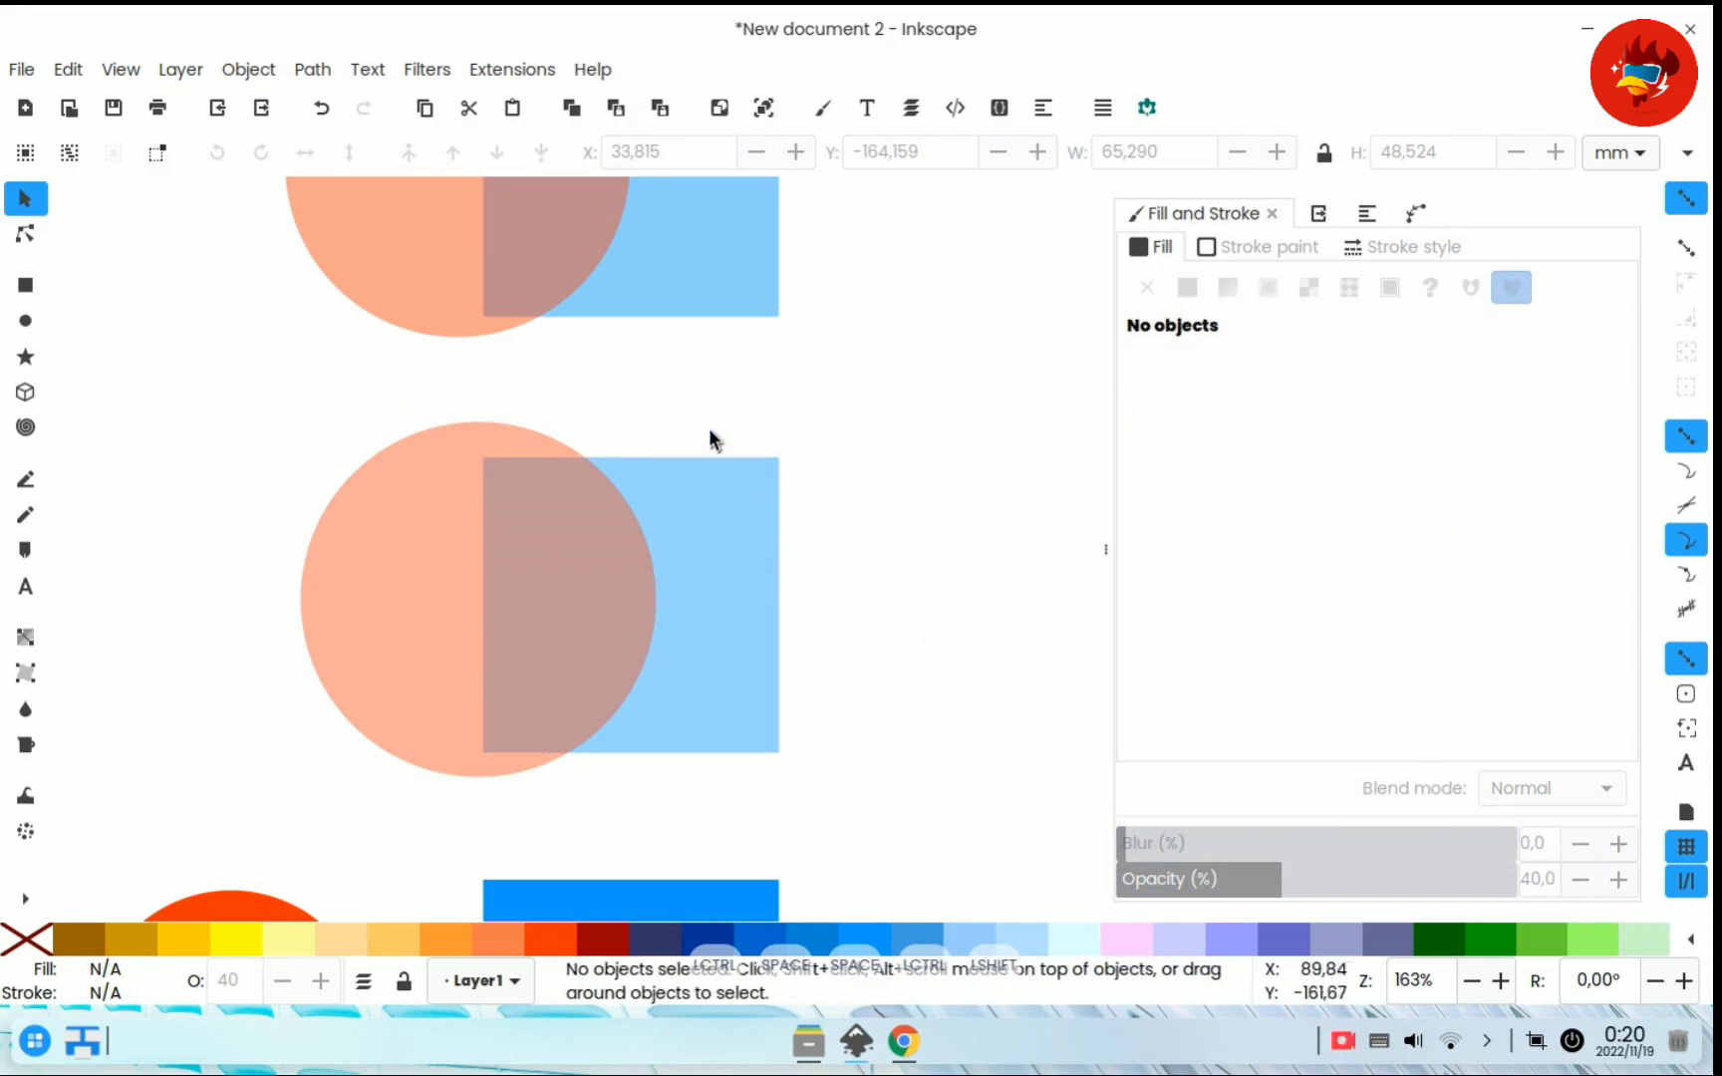
pyautogui.press('space')
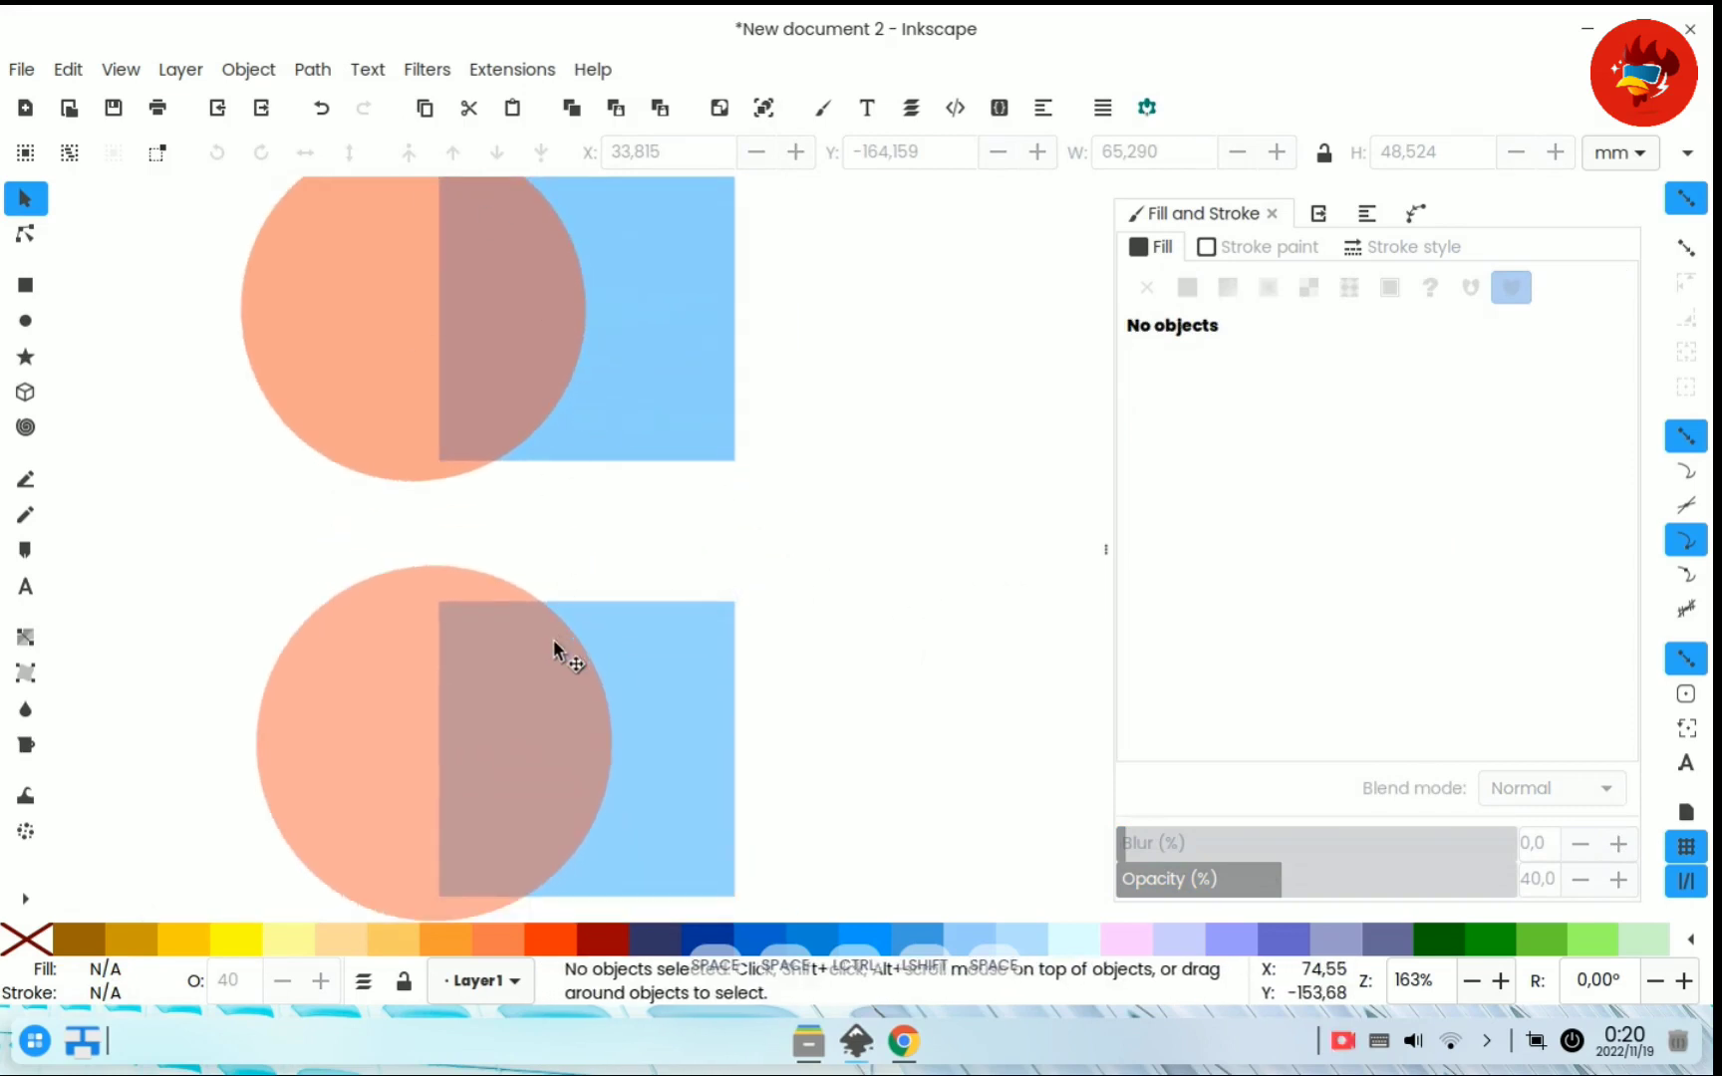
pyautogui.press('space')
pyautogui.click(312, 69)
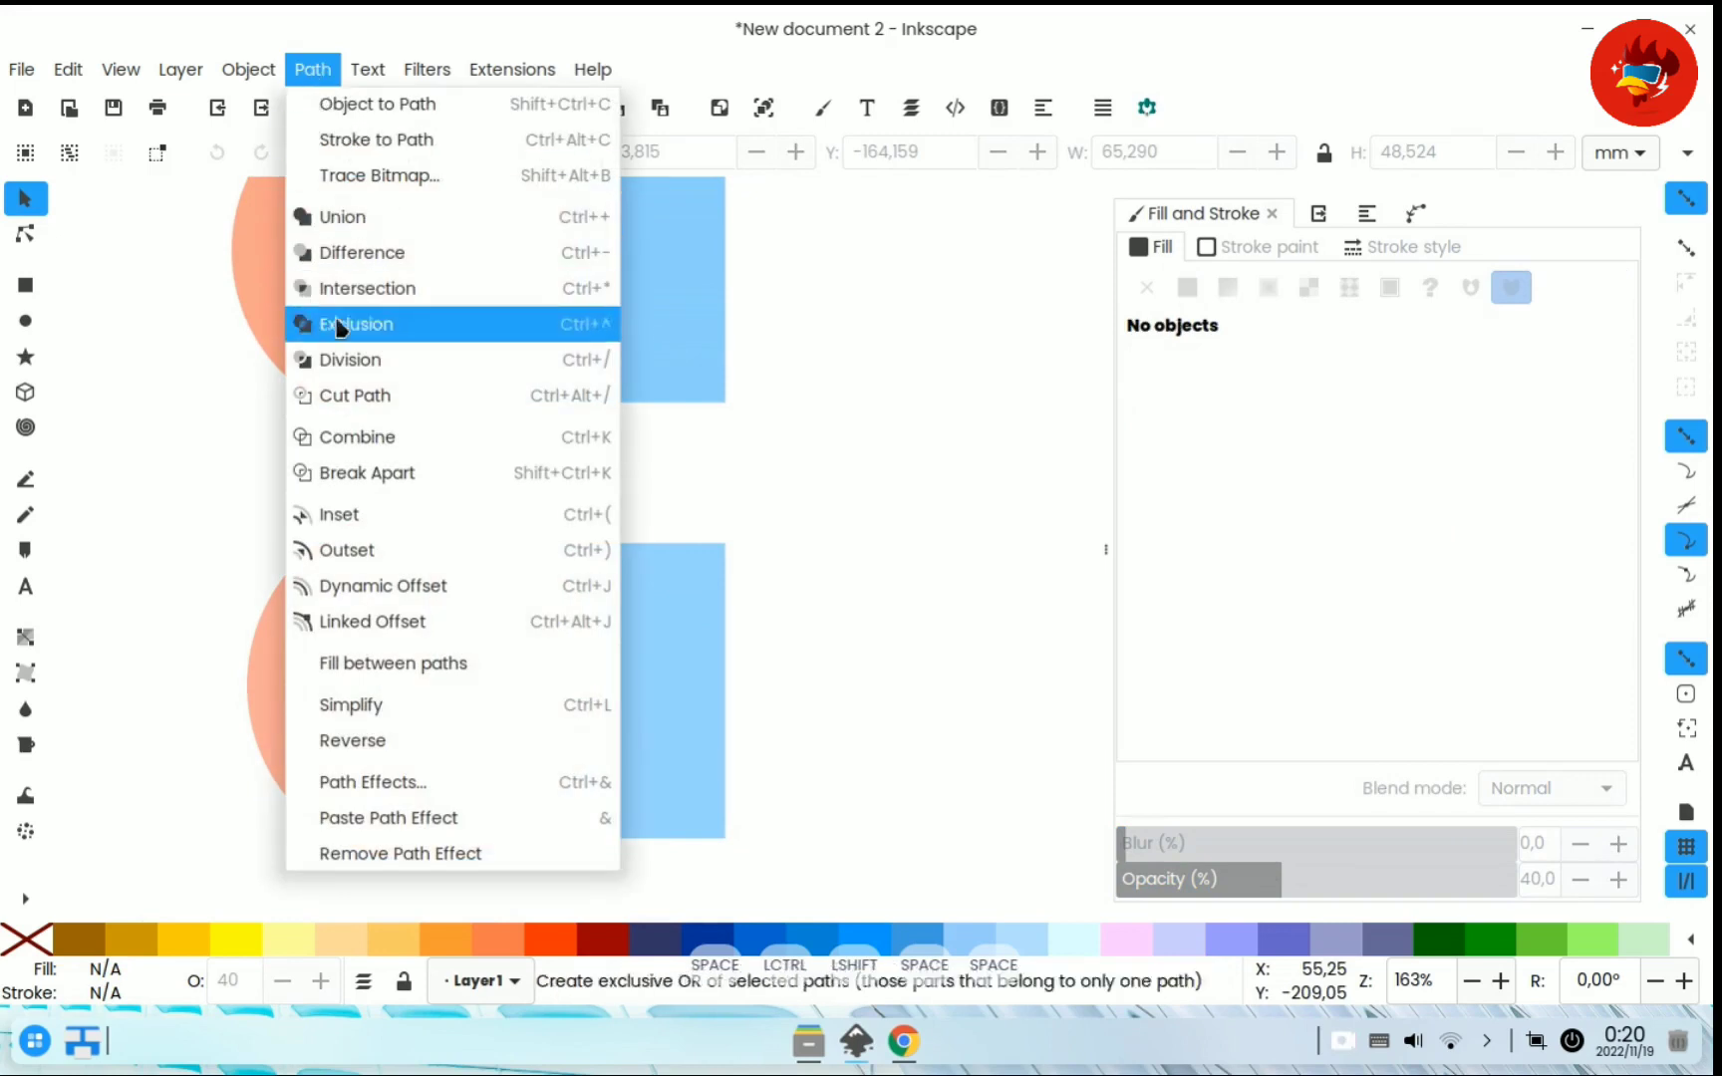
# - Apply the Exclusion operation to the fourth row's translucent circle and square
pyautogui.press('space')
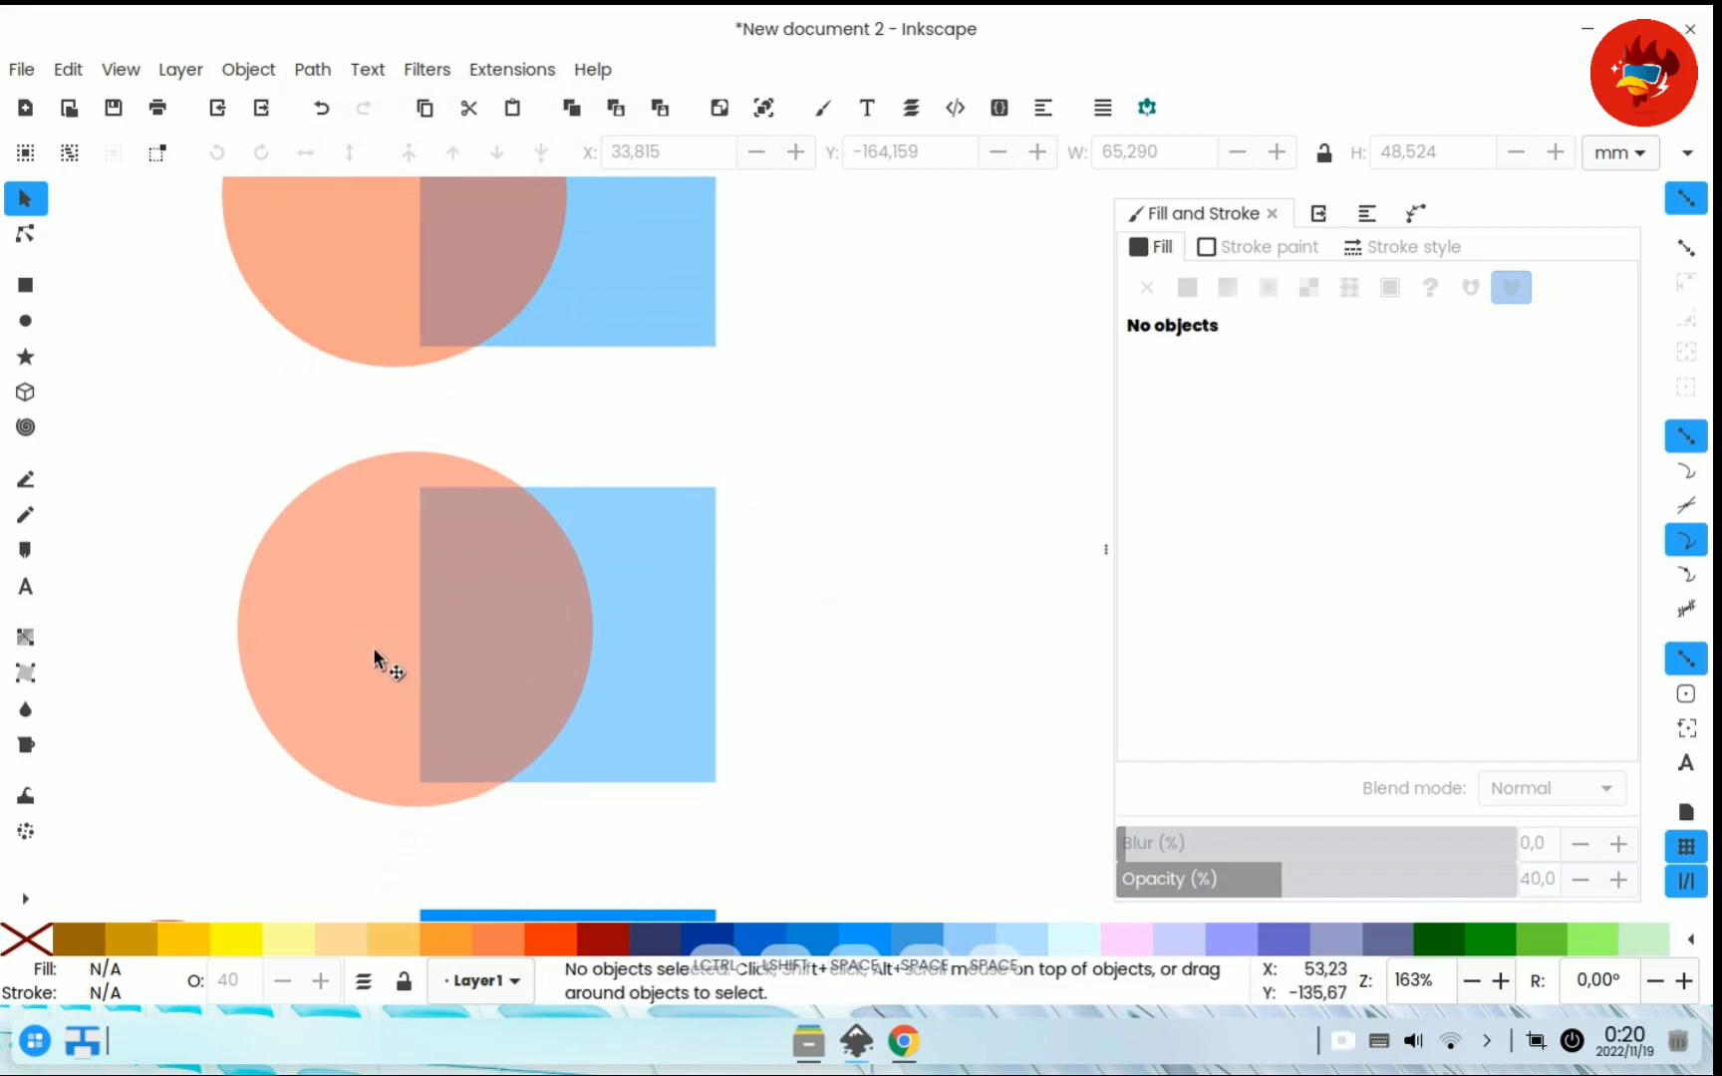
pyautogui.click(315, 637)
pyautogui.keyDown('shift'); pyautogui.click(686, 638); pyautogui.keyUp('shift')
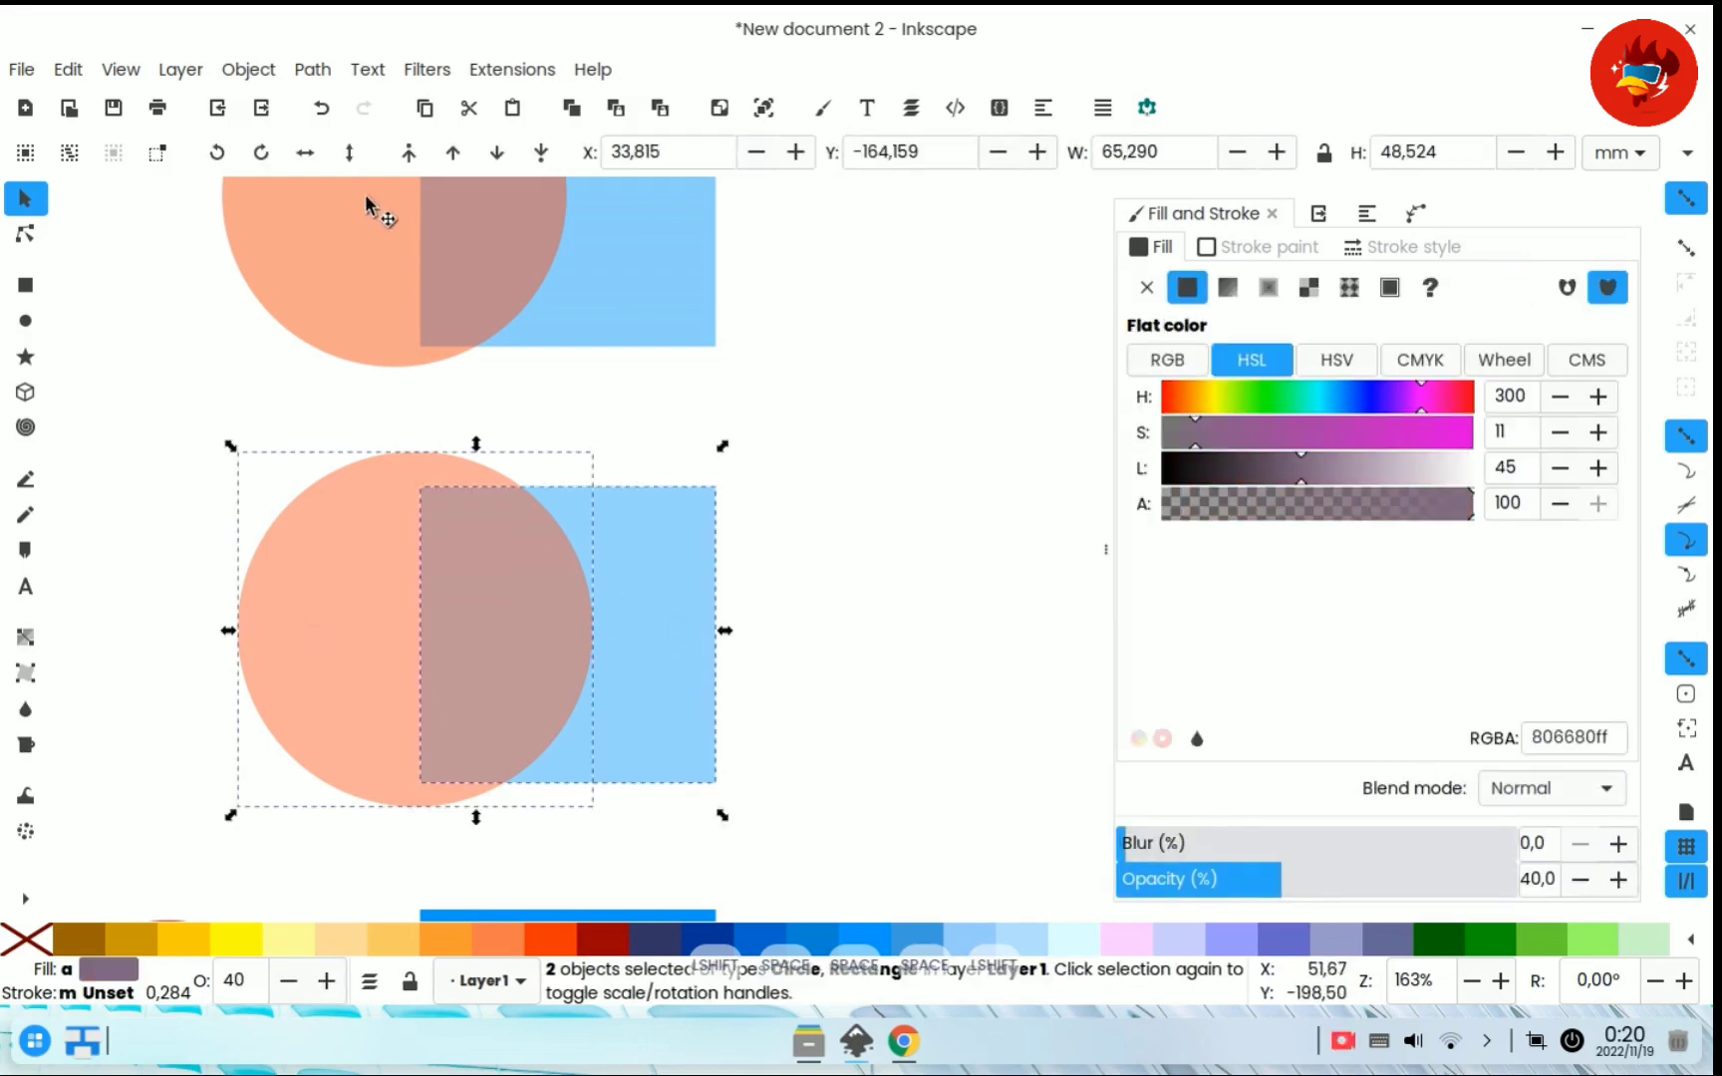
pyautogui.click(339, 72)
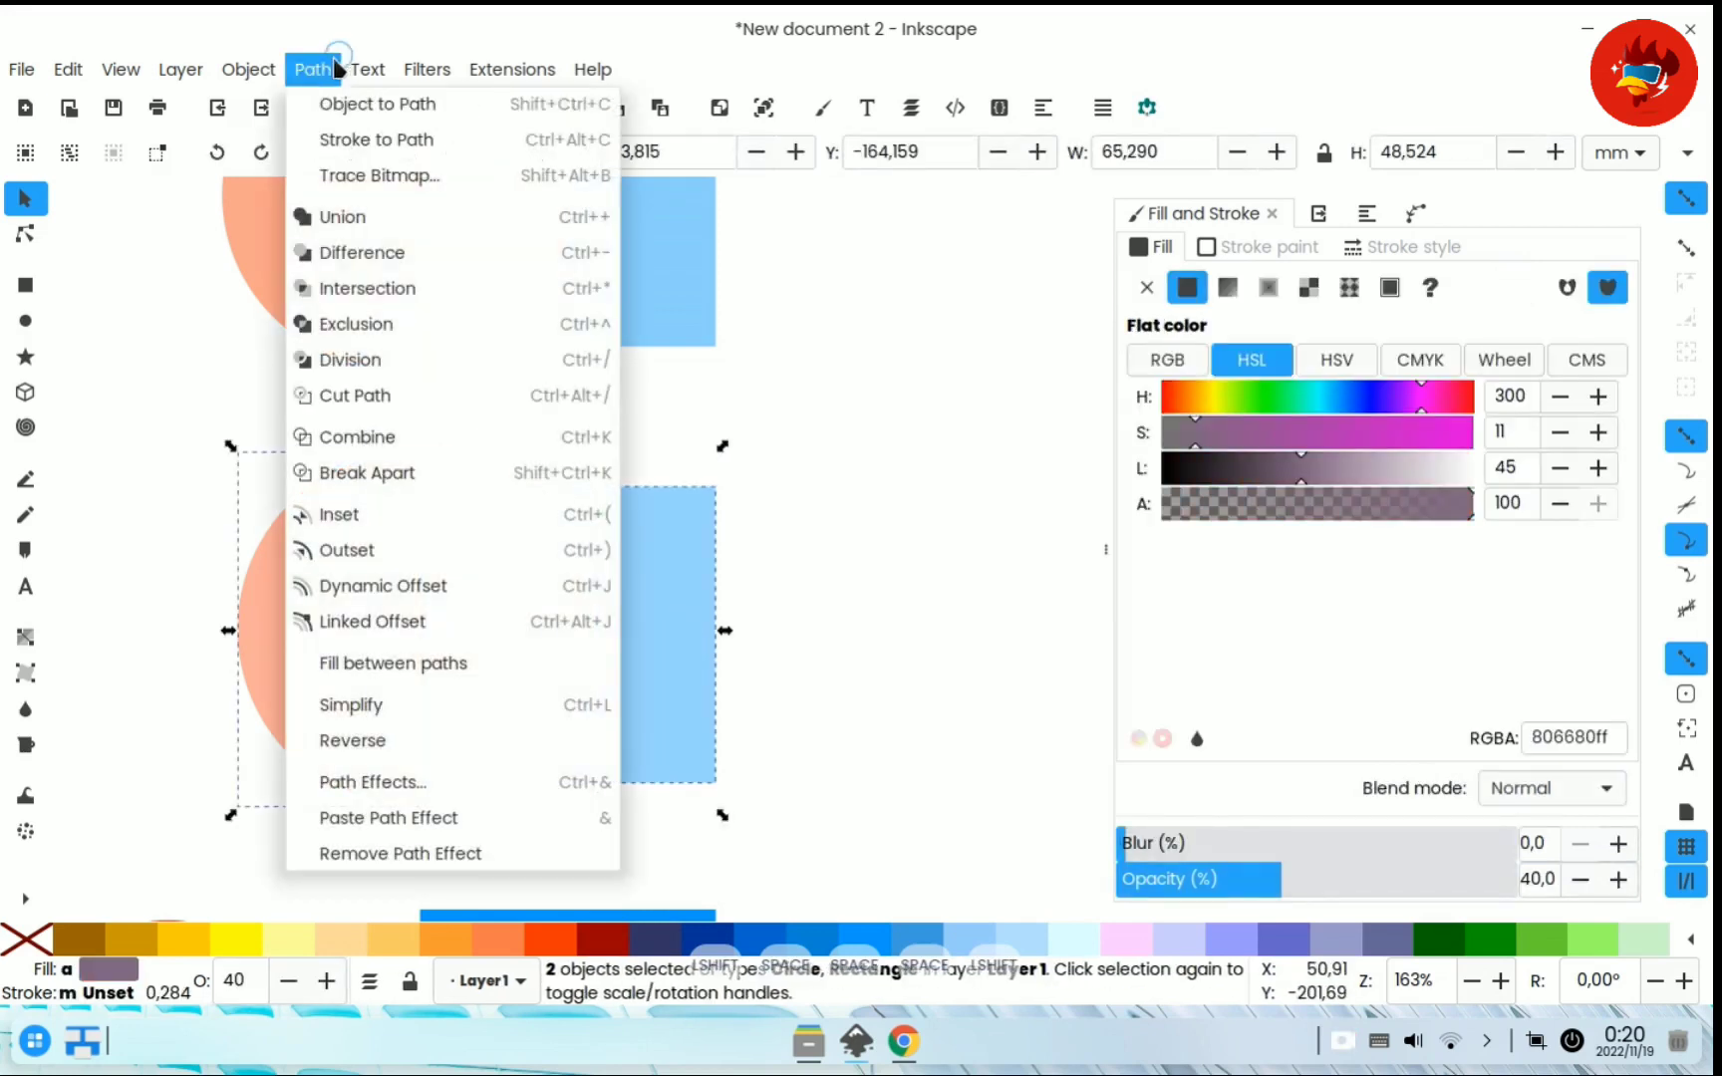
pyautogui.click(361, 327)
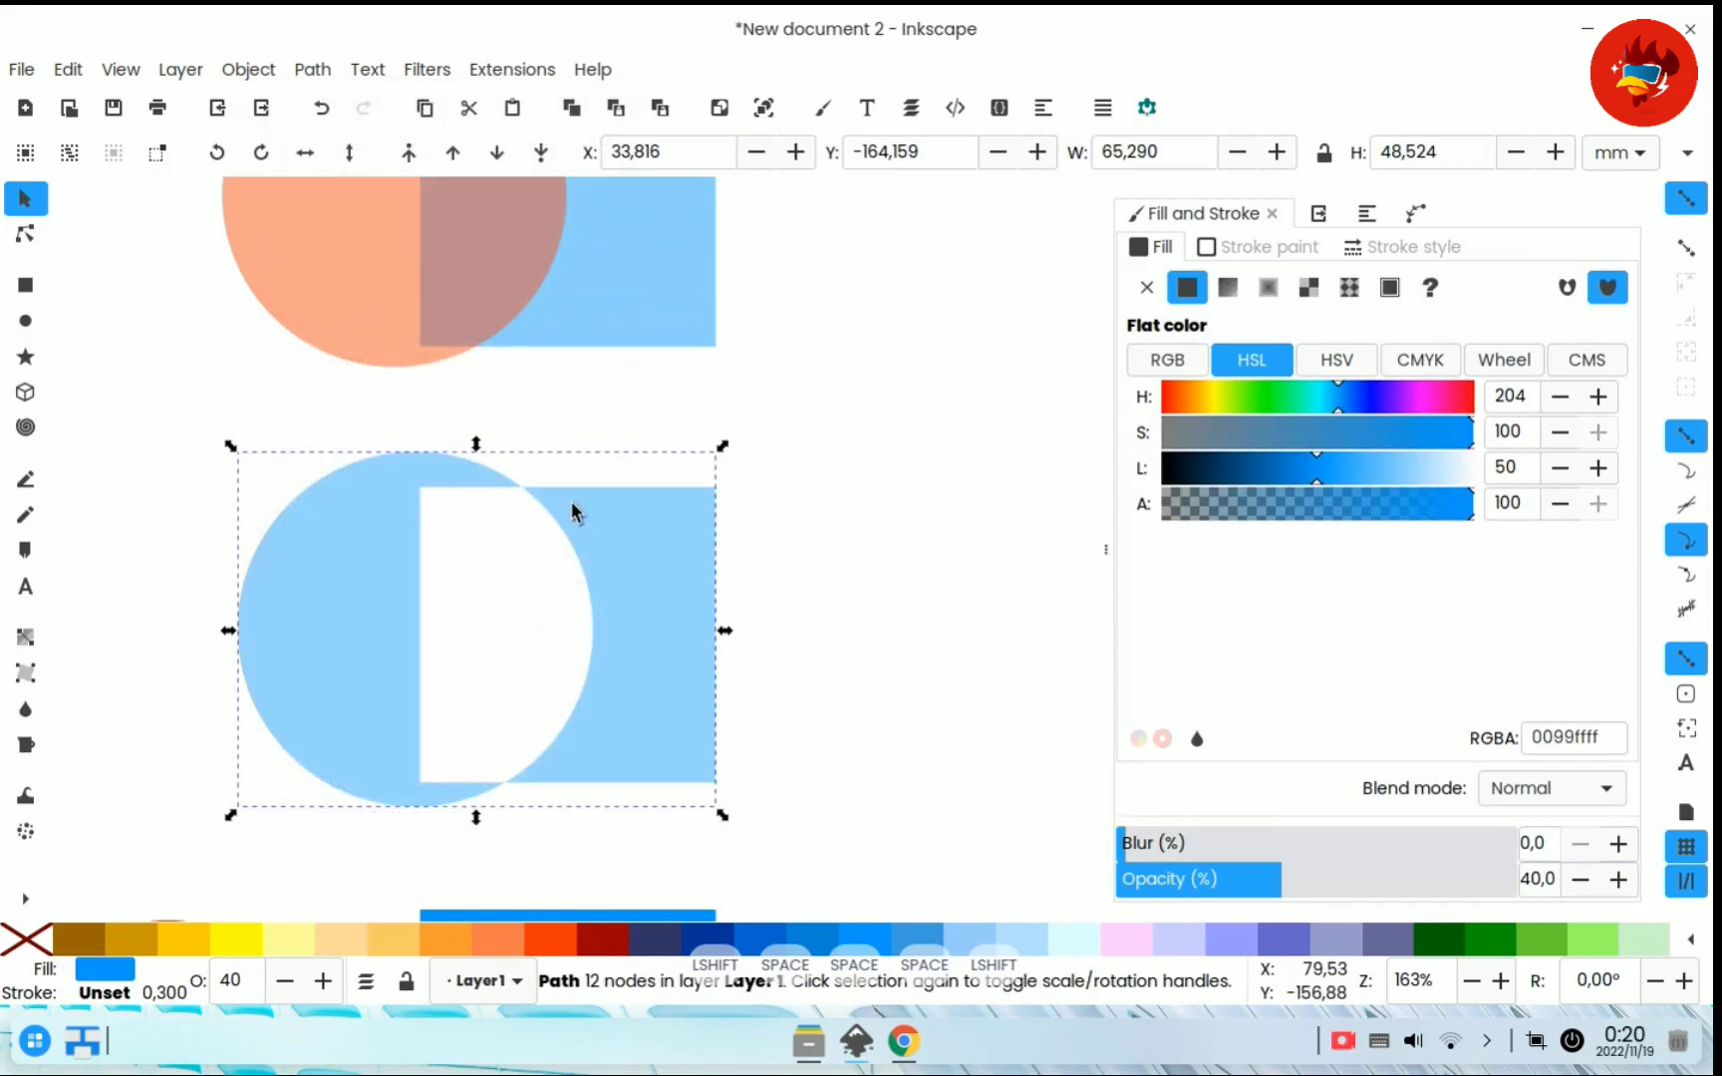
# - Examine the fourth row's Exclusion shape against the translucent overlapping circle and square in the row above
pyautogui.press('space')
pyautogui.moveTo(596, 515); pyautogui.dragTo(590, 638)
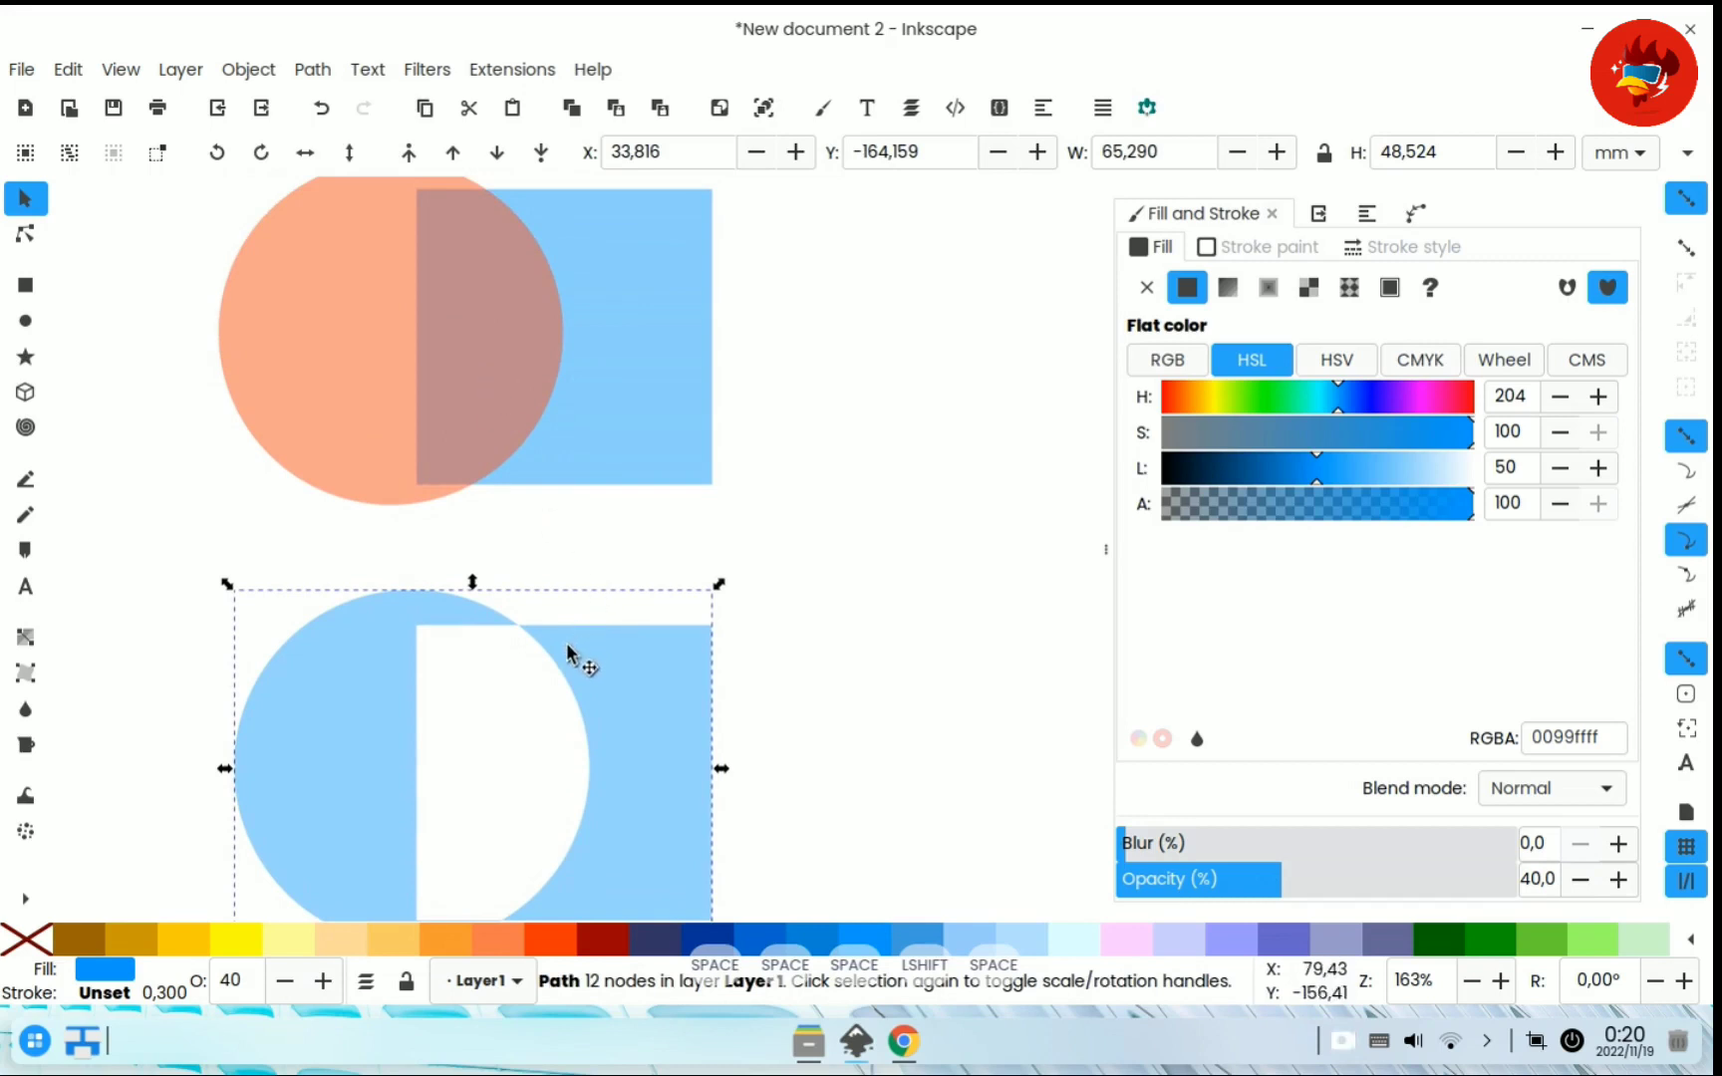
pyautogui.press('space')
pyautogui.moveTo(576, 661); pyautogui.dragTo(565, 569)
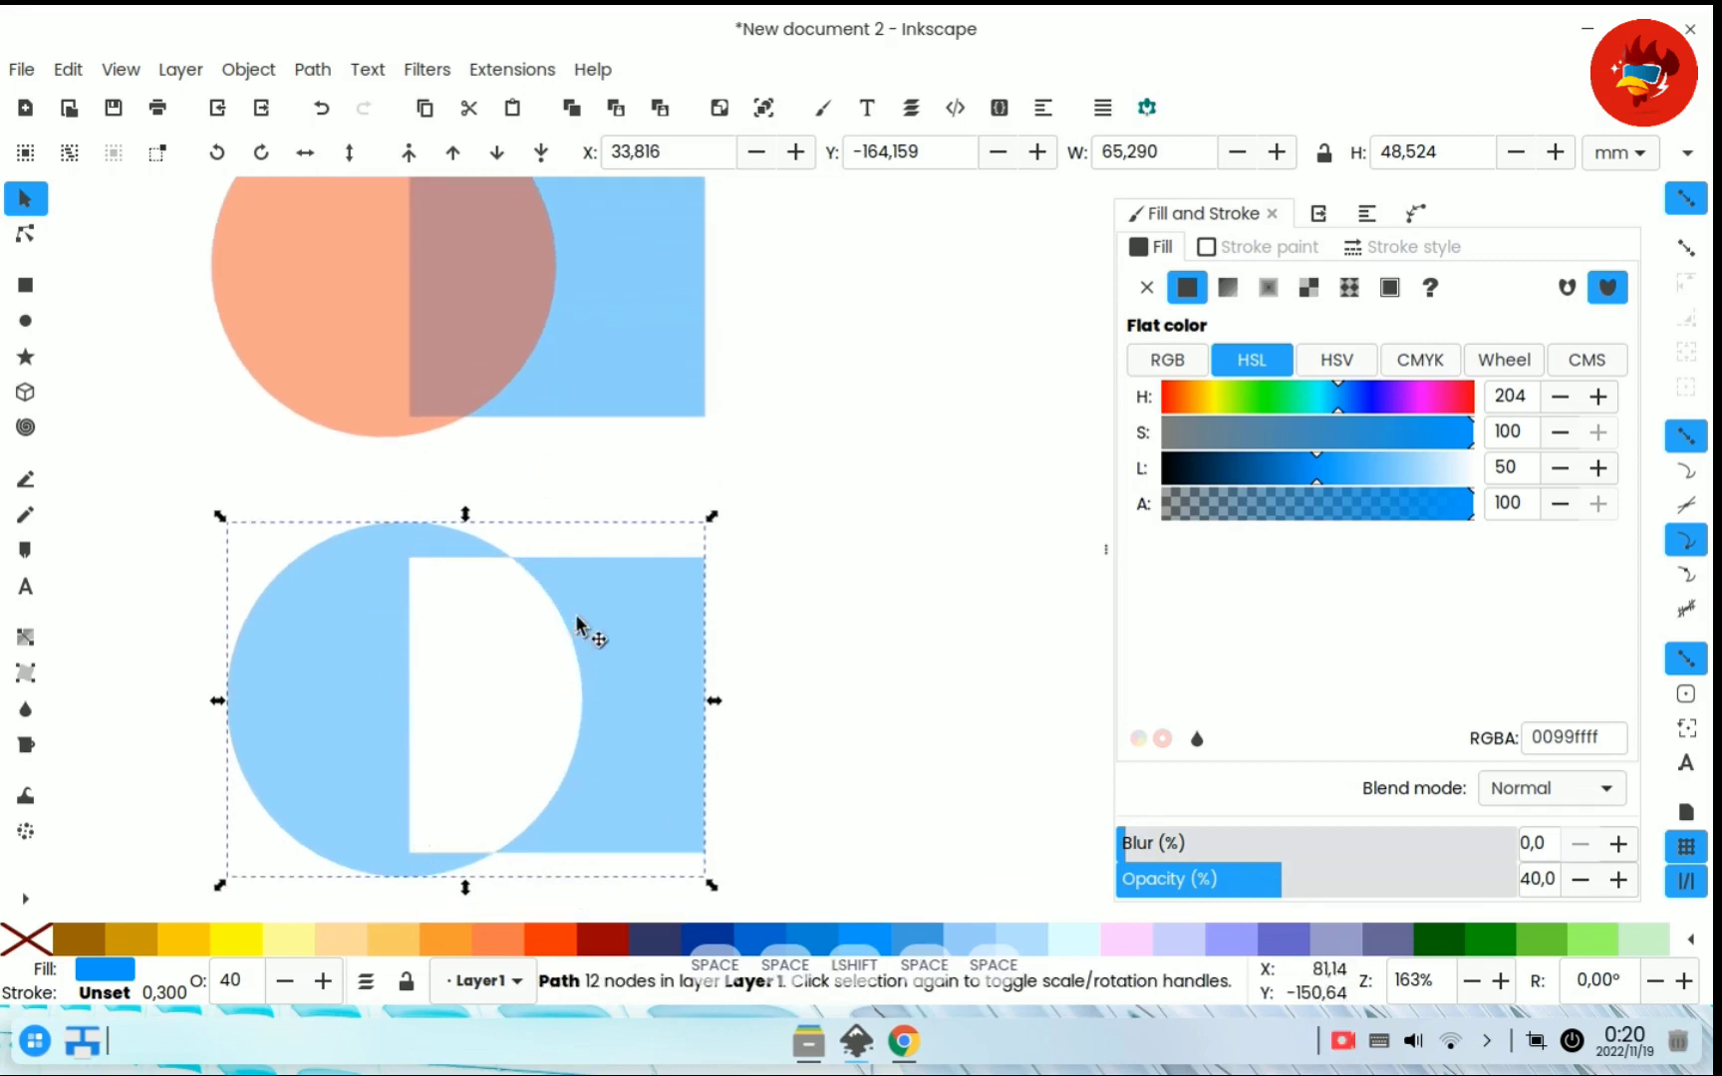
pyautogui.click(747, 585)
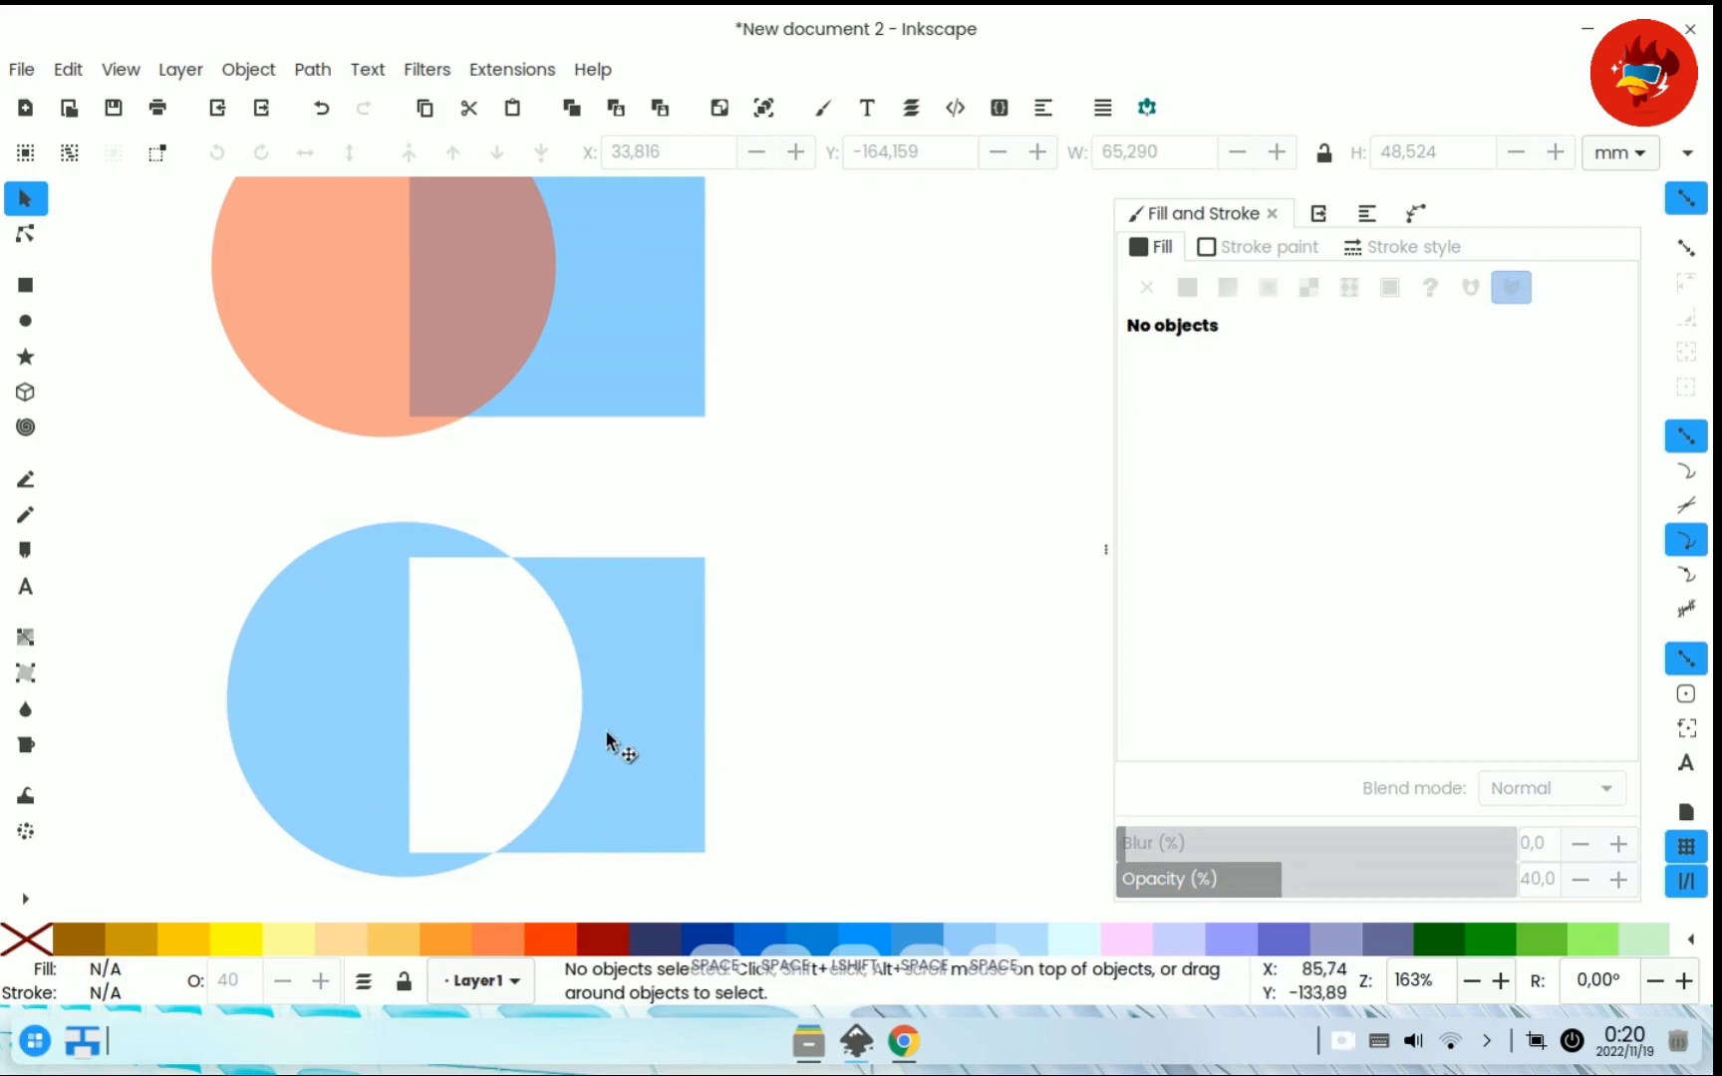
pyautogui.press('space')
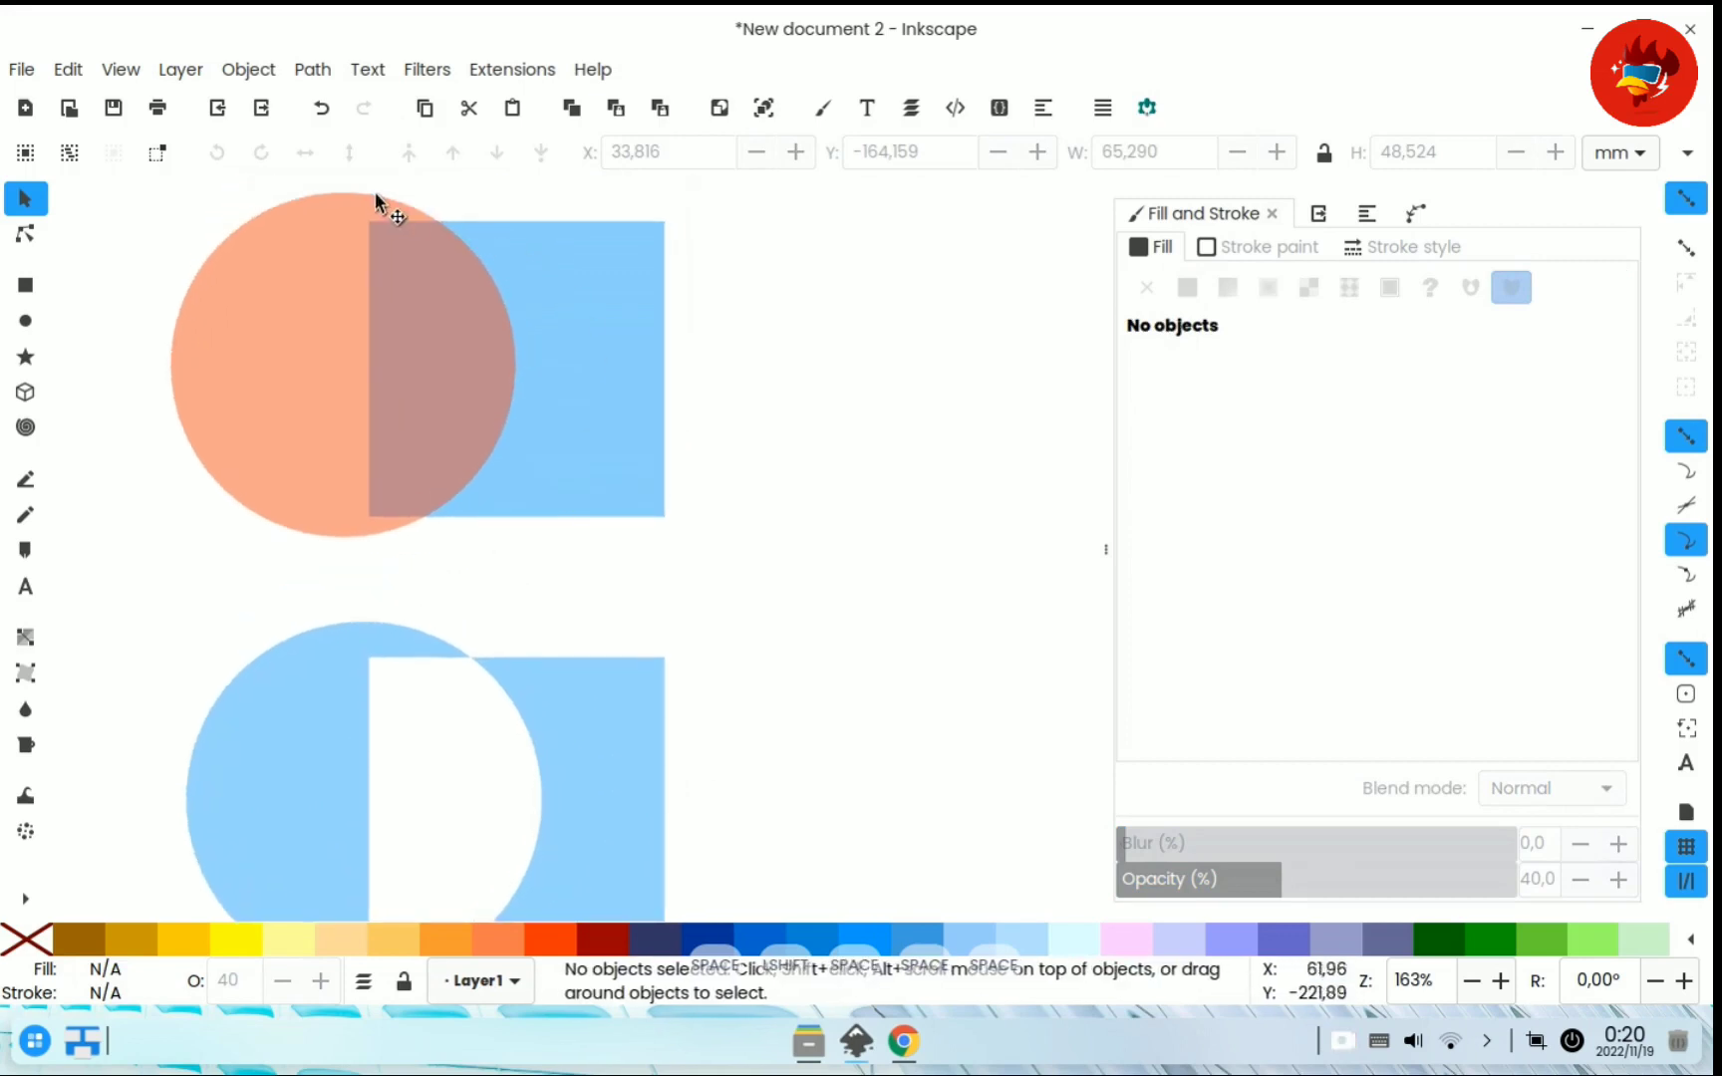
pyautogui.press('space')
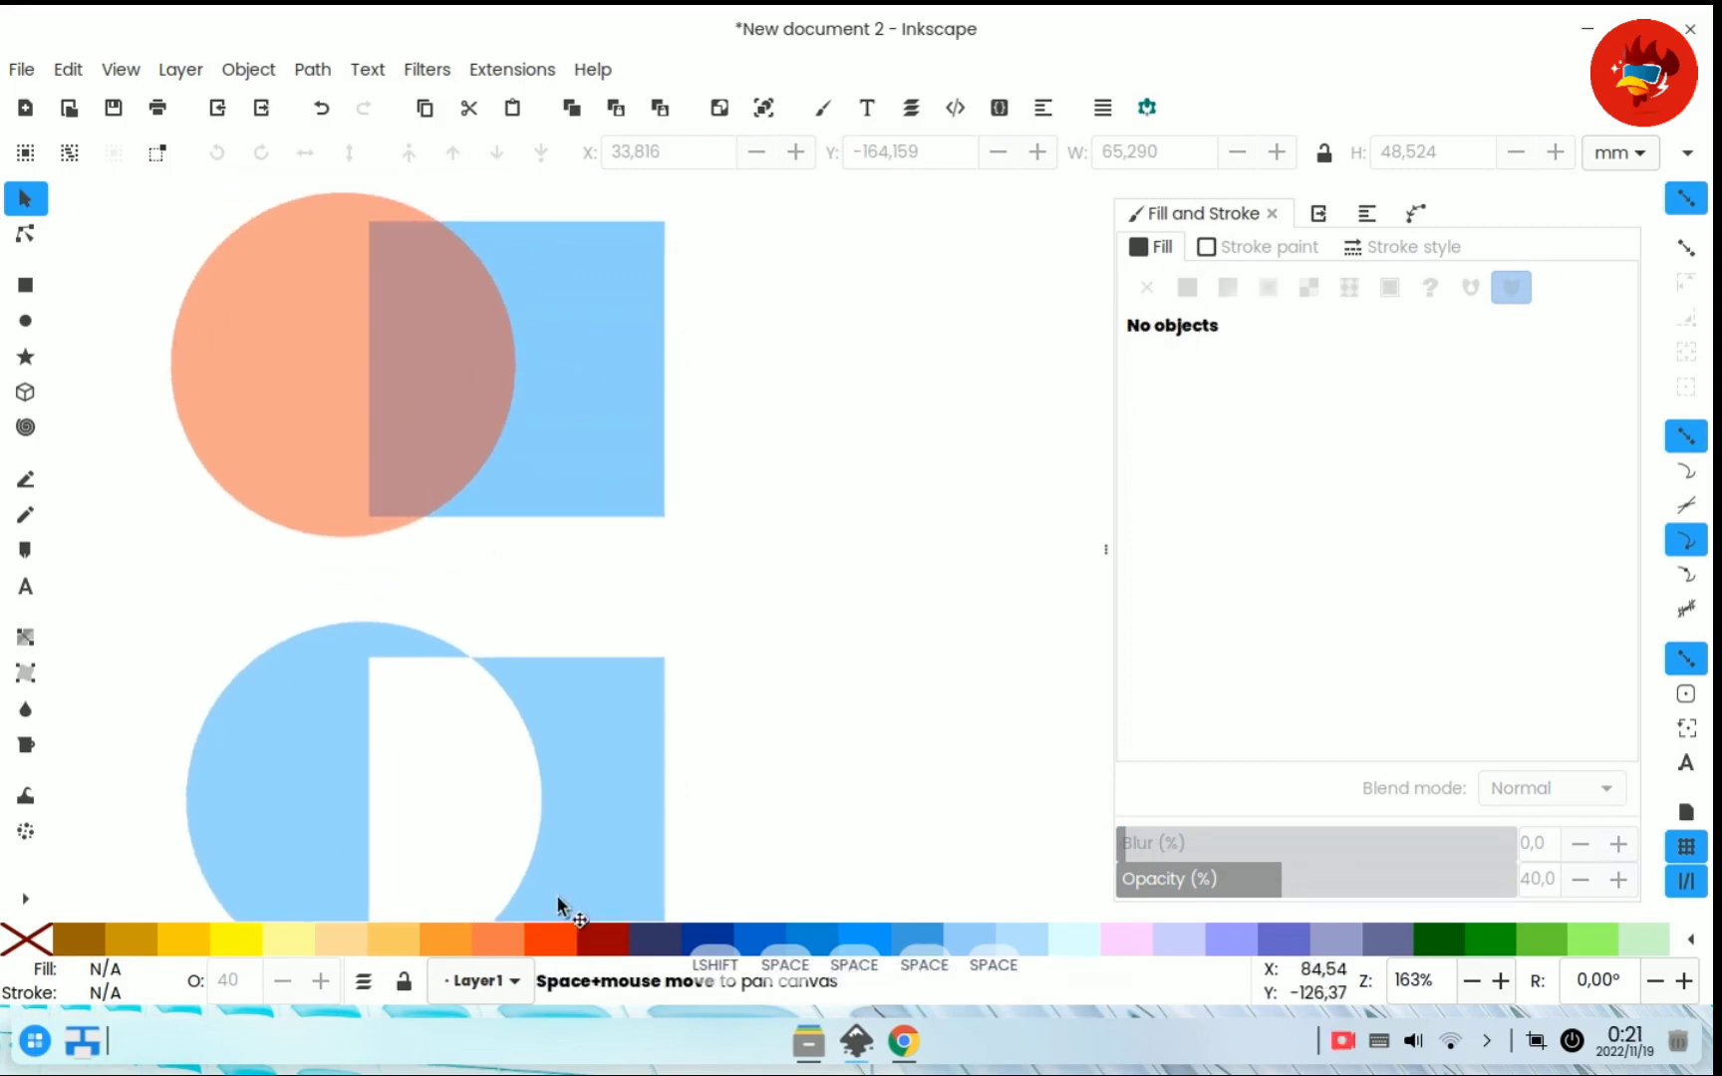
# - Move the fifth row's orange circle horizontally over the blue square's left part and enlarge it to about 46 mm in diameter
pyautogui.moveTo(557, 895); pyautogui.dragTo(641, 473)
pyautogui.click(310, 72)
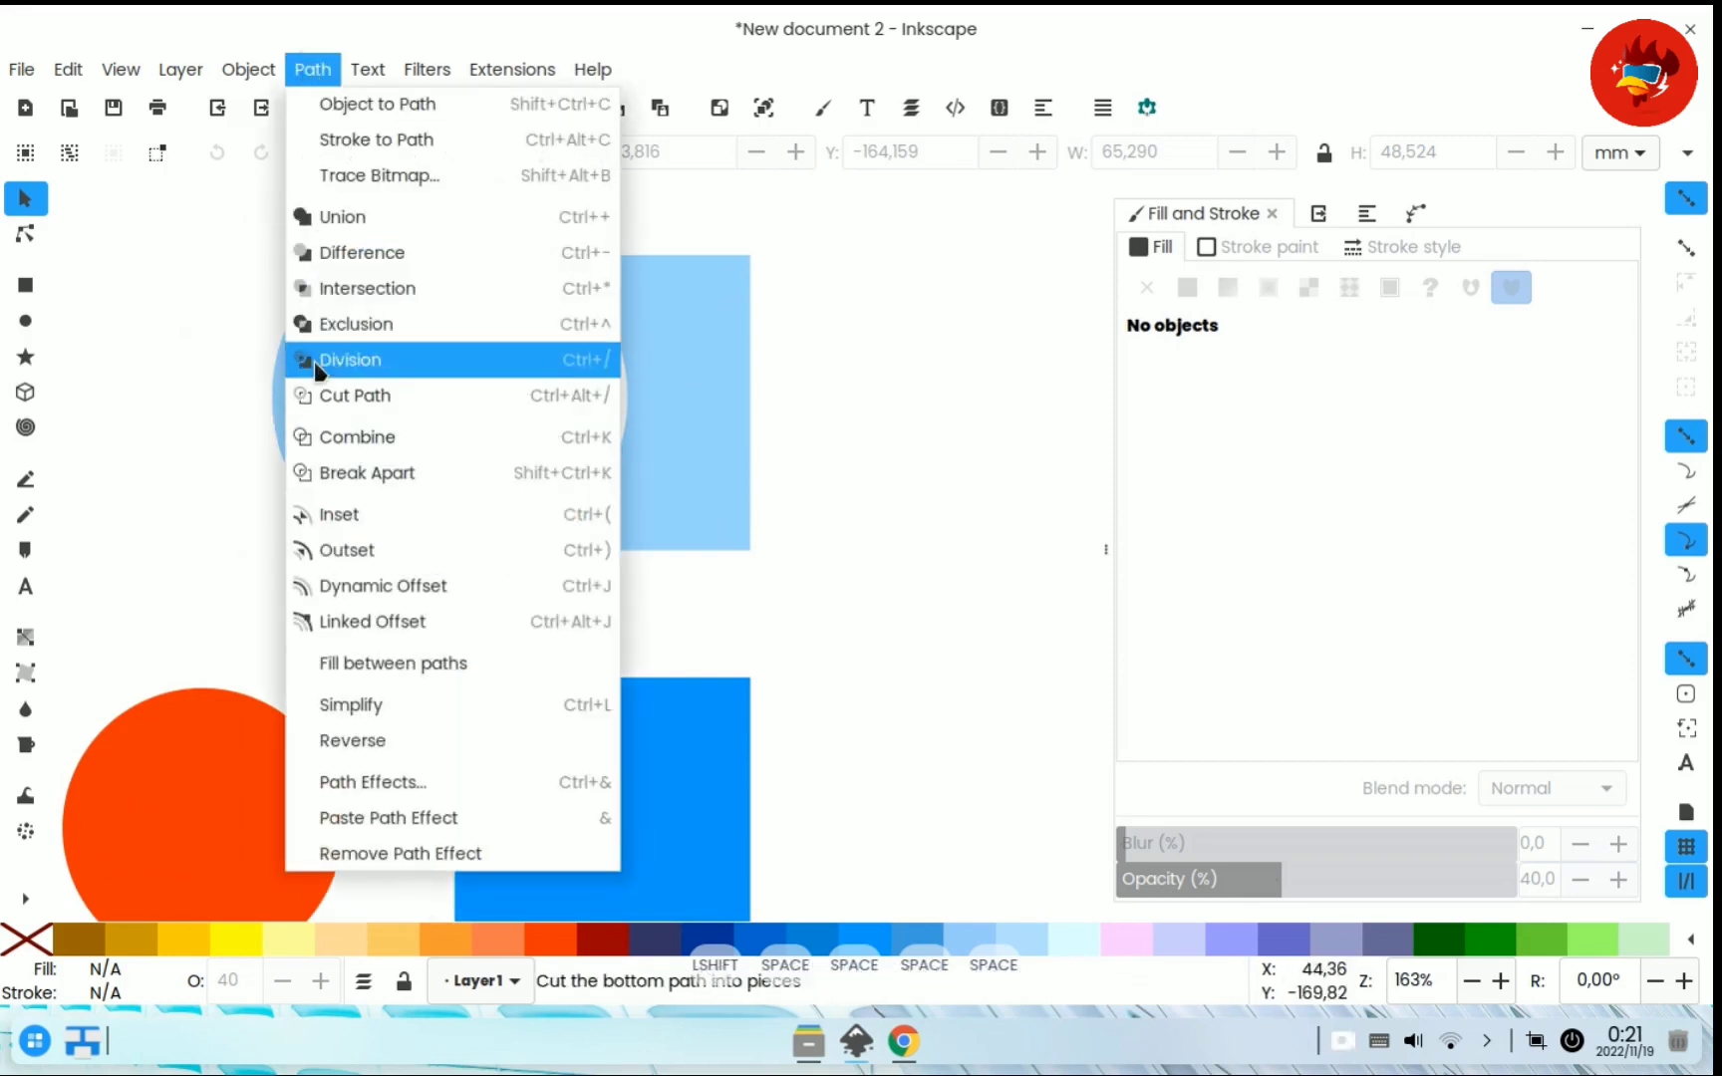
pyautogui.click(170, 470)
pyautogui.moveTo(571, 732); pyautogui.dragTo(577, 565)
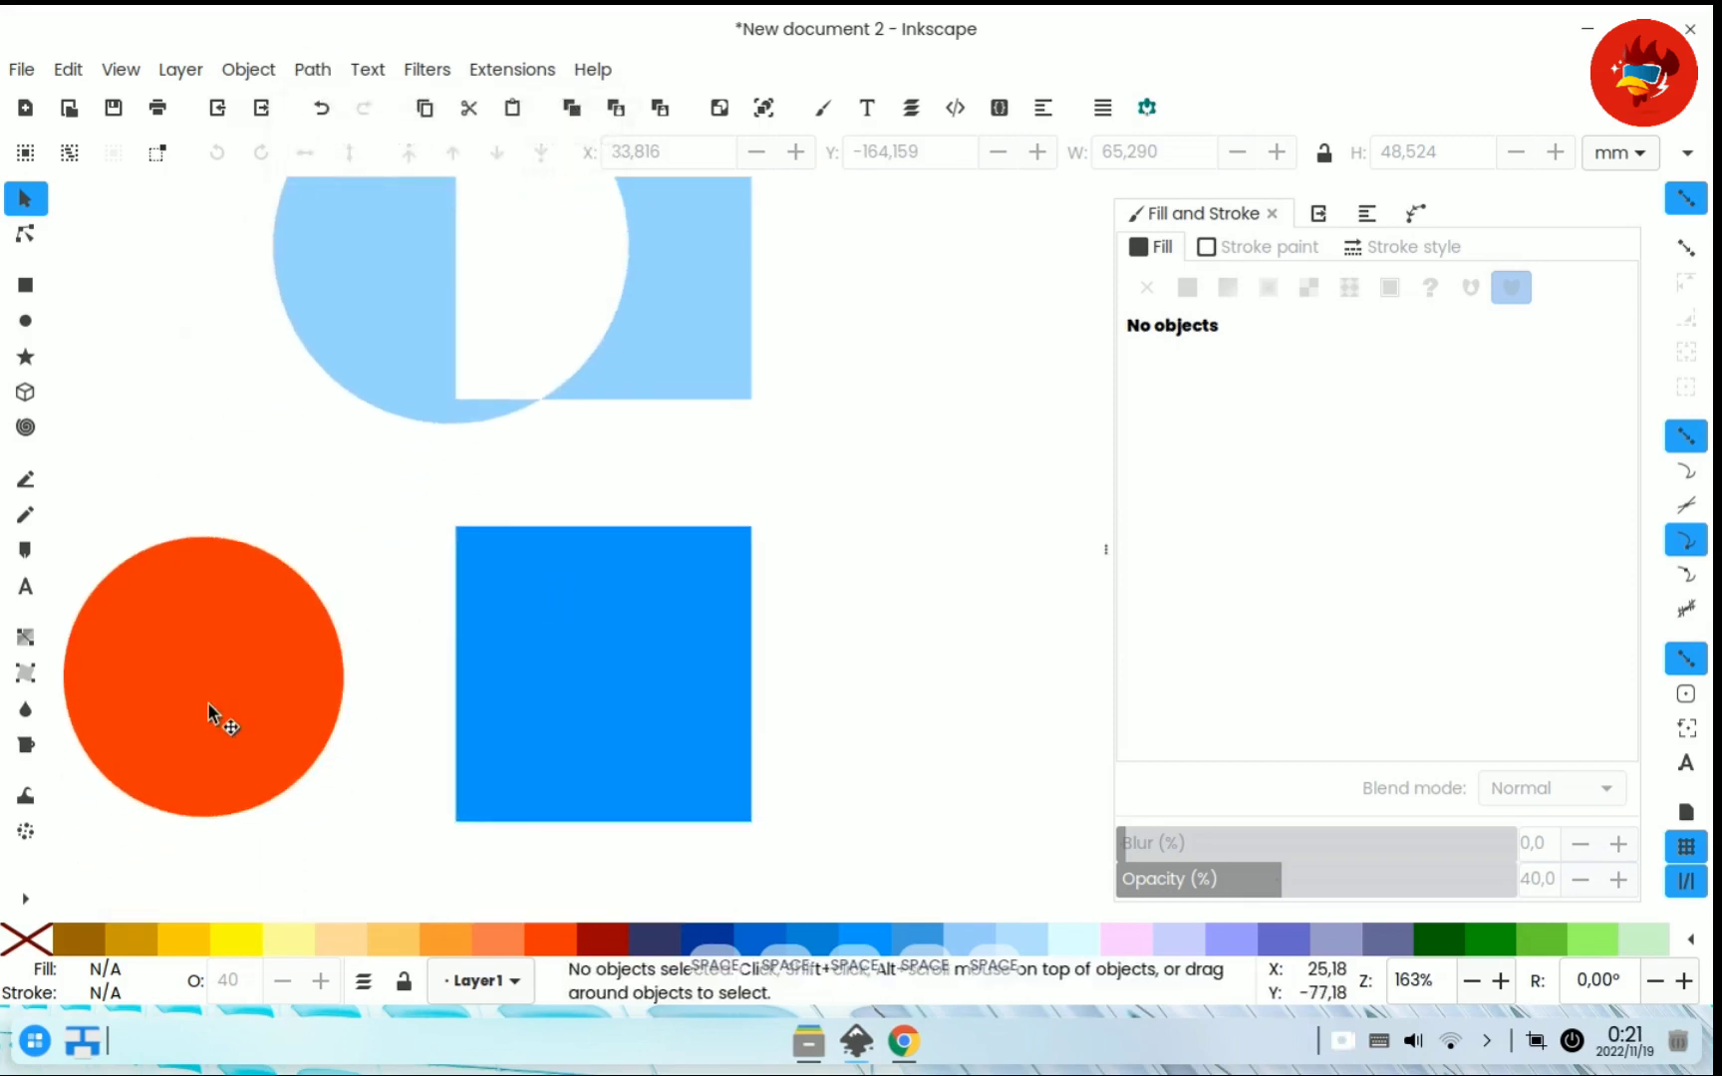
pyautogui.moveTo(235, 672); pyautogui.dragTo(478, 695)
pyautogui.moveTo(595, 826); pyautogui.dragTo(622, 855)
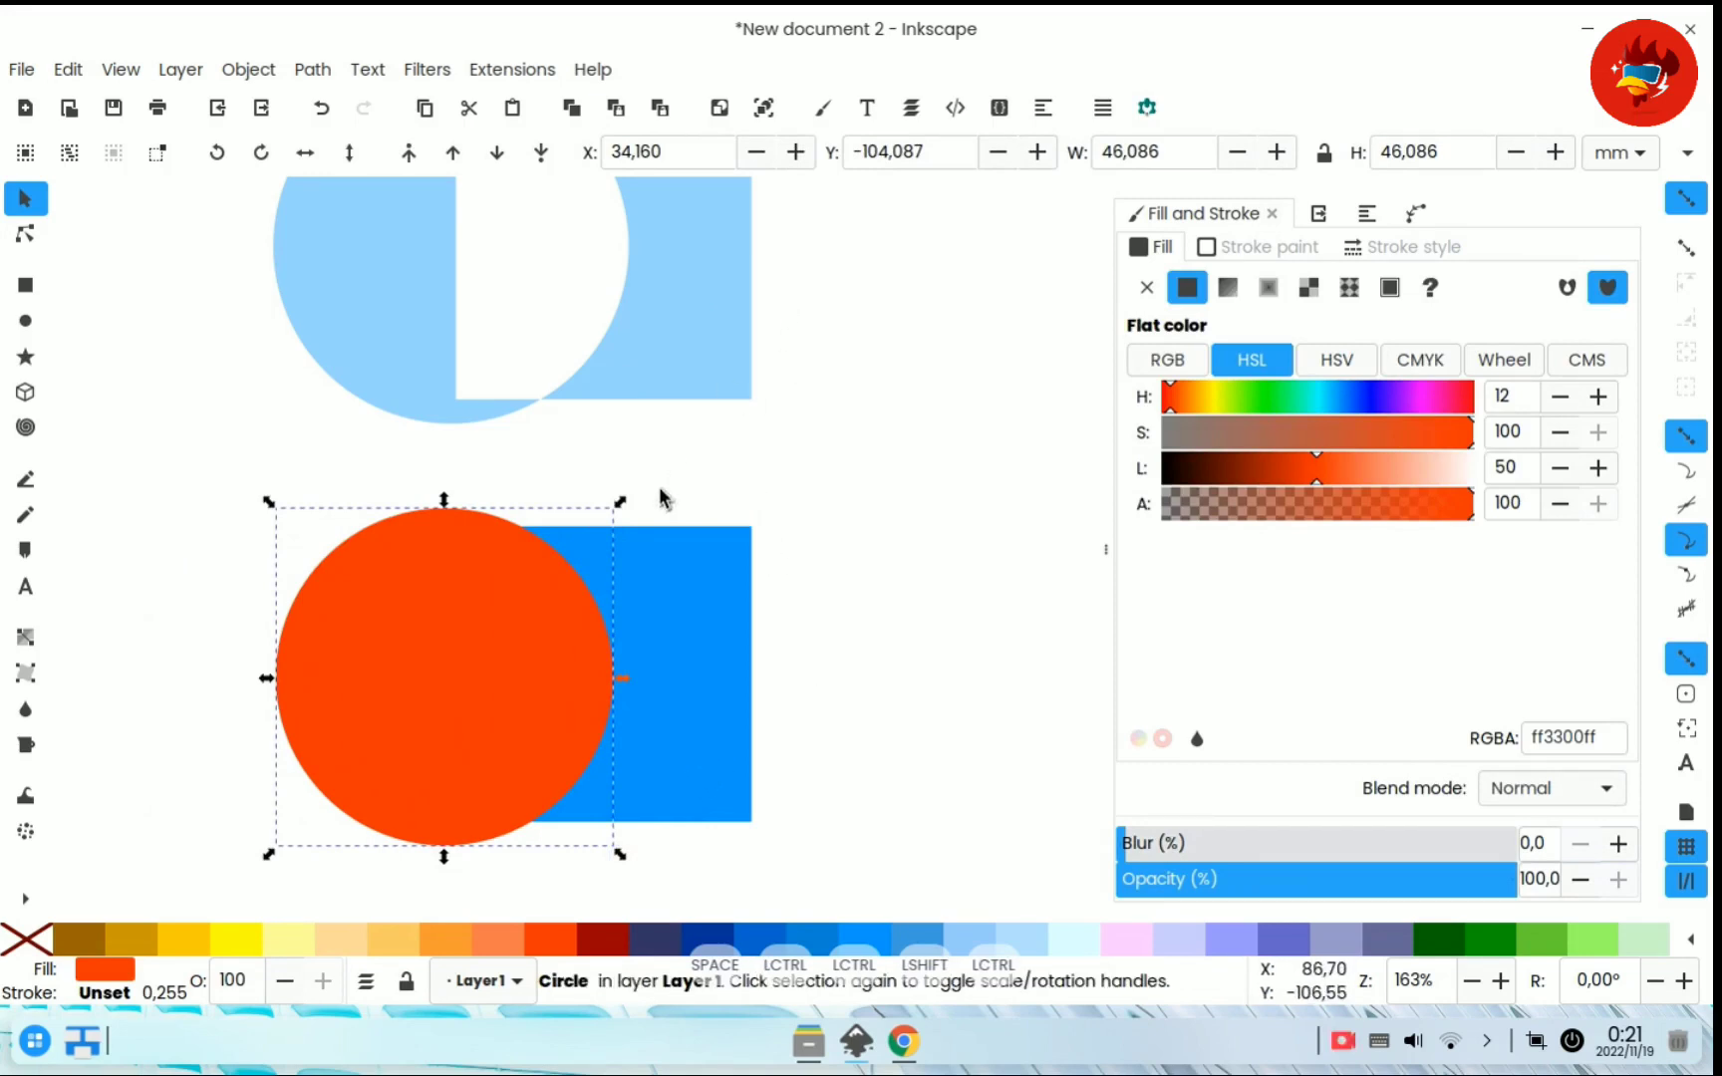
# - Try the Division operation on the fifth row's orange circle and blue square
pyautogui.press('space')
pyautogui.moveTo(661, 492); pyautogui.dragTo(573, 745)
pyautogui.press('space')
pyautogui.moveTo(493, 382); pyautogui.dragTo(474, 544)
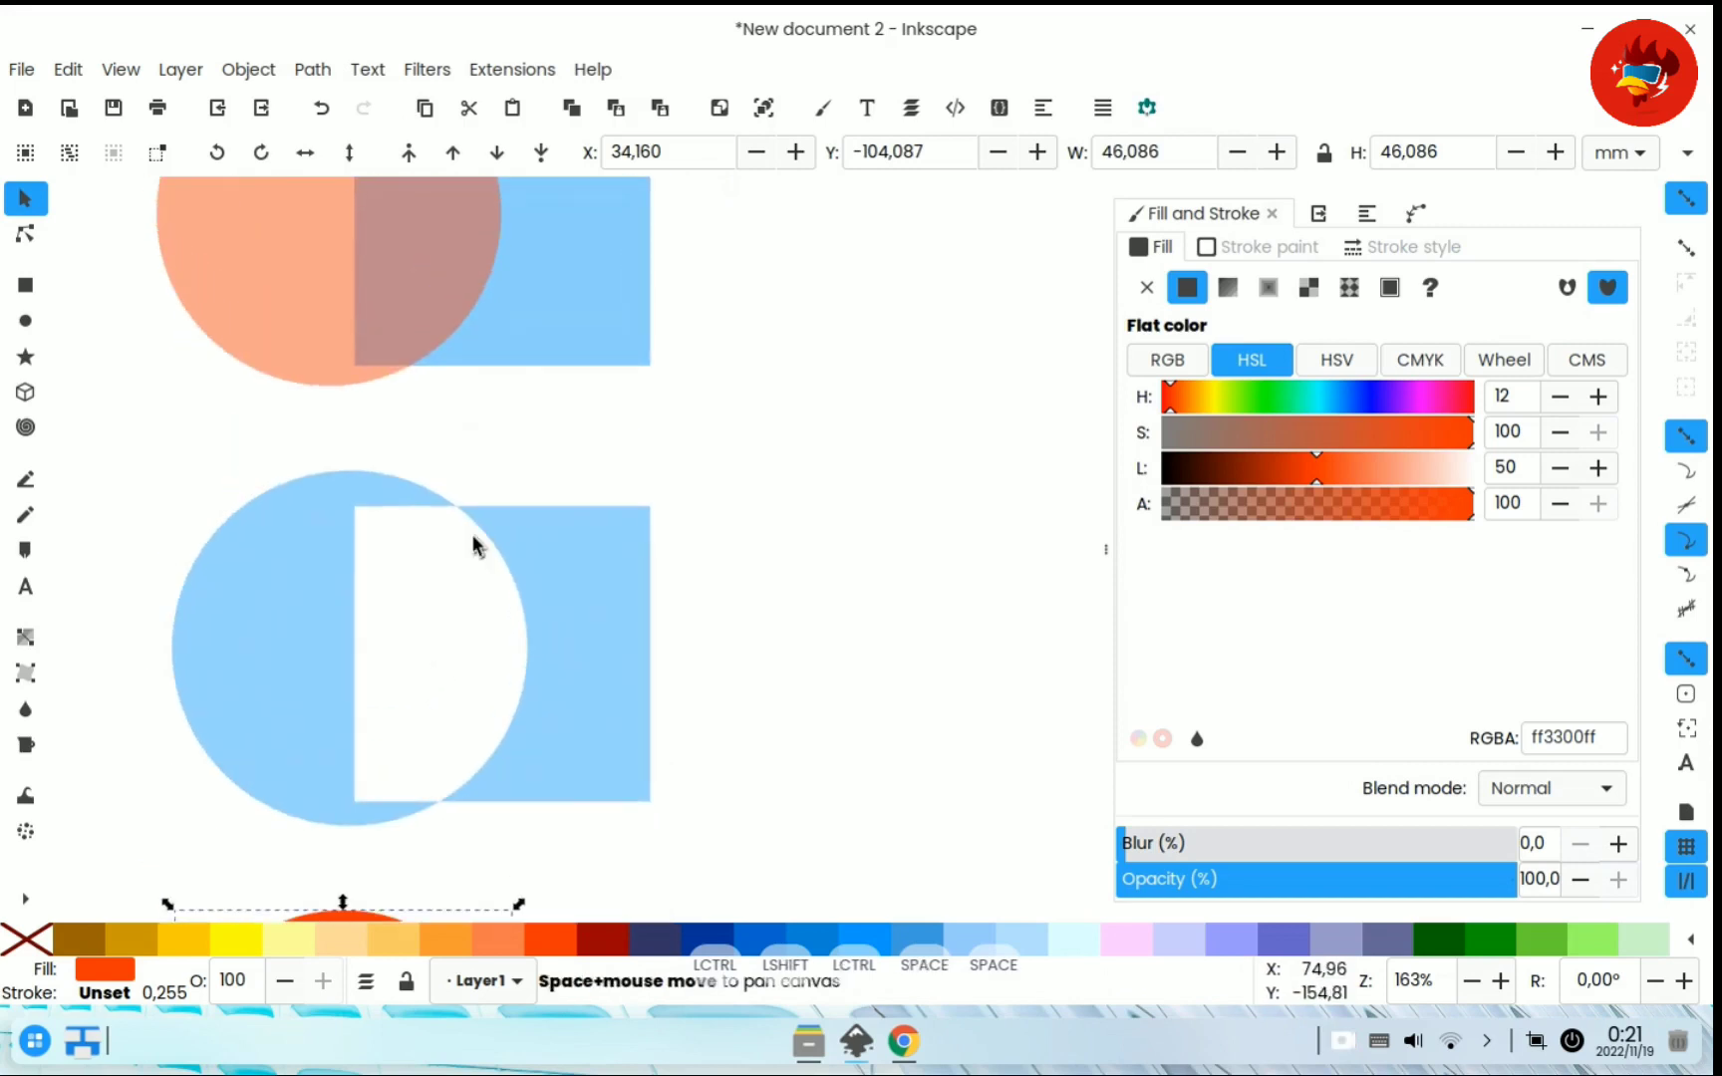
pyautogui.click(311, 70)
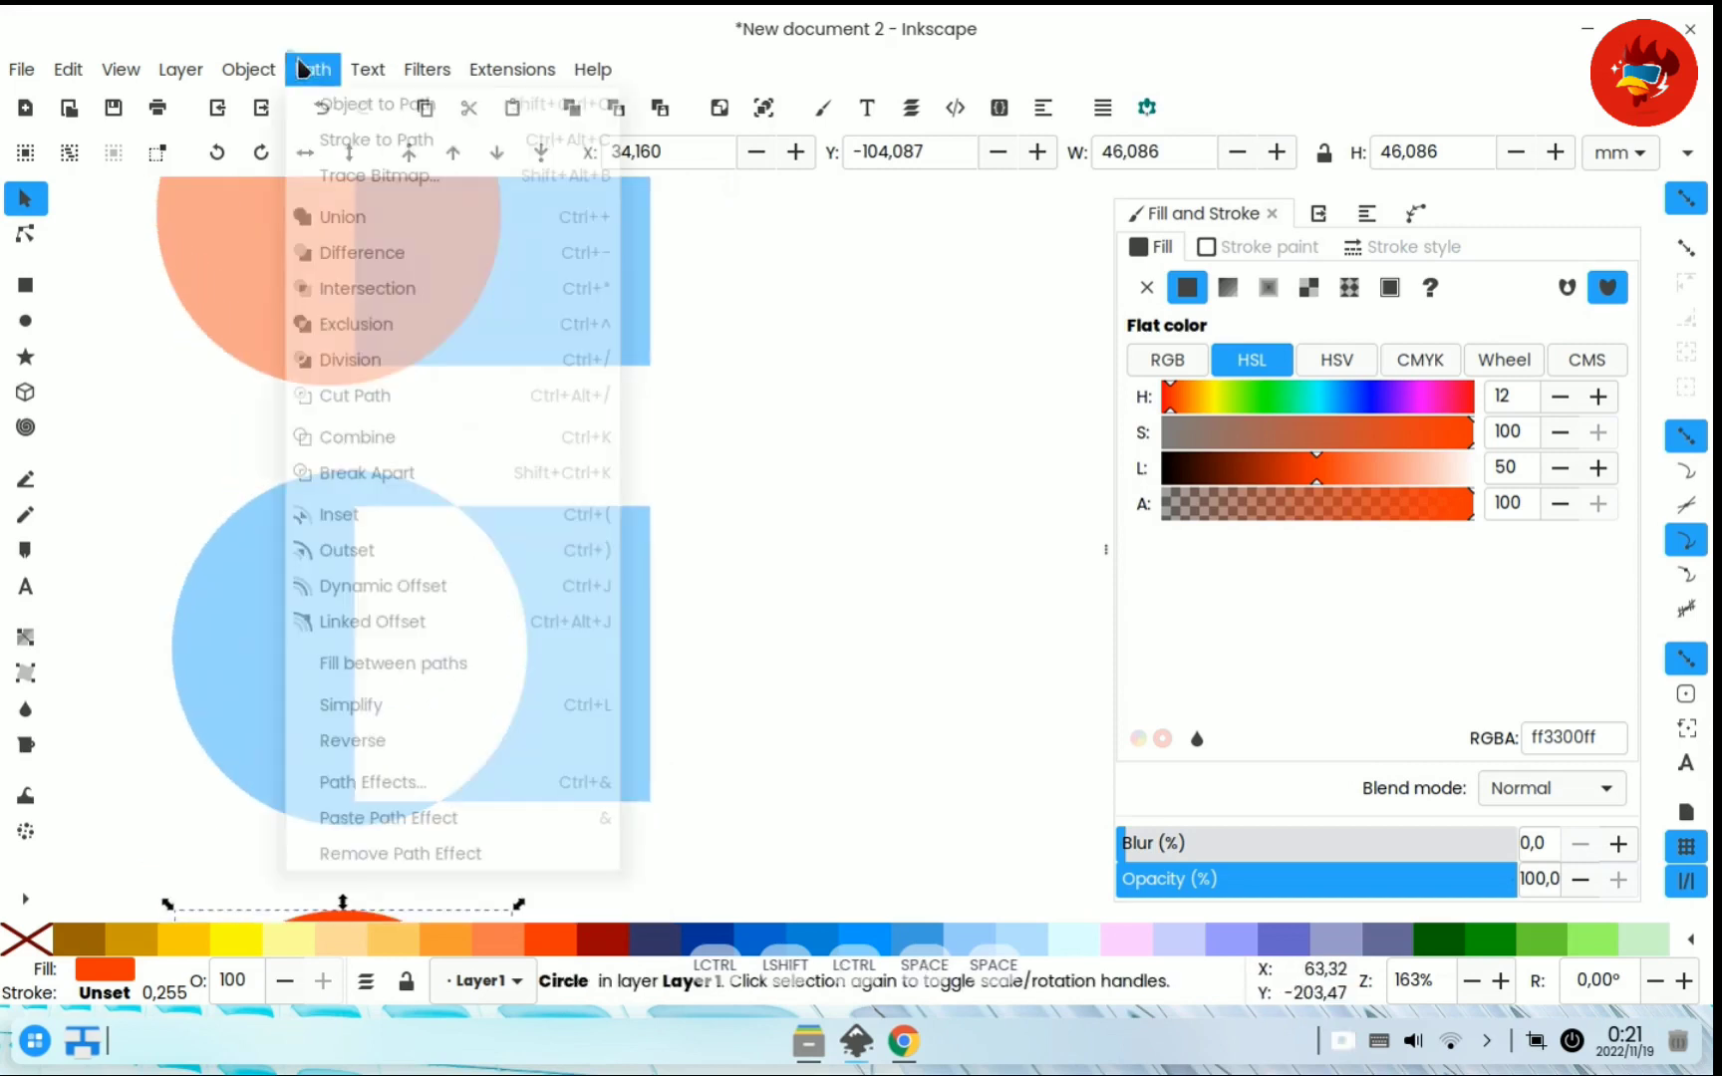
pyautogui.click(166, 431)
pyautogui.press('space')
pyautogui.moveTo(645, 913); pyautogui.dragTo(755, 373)
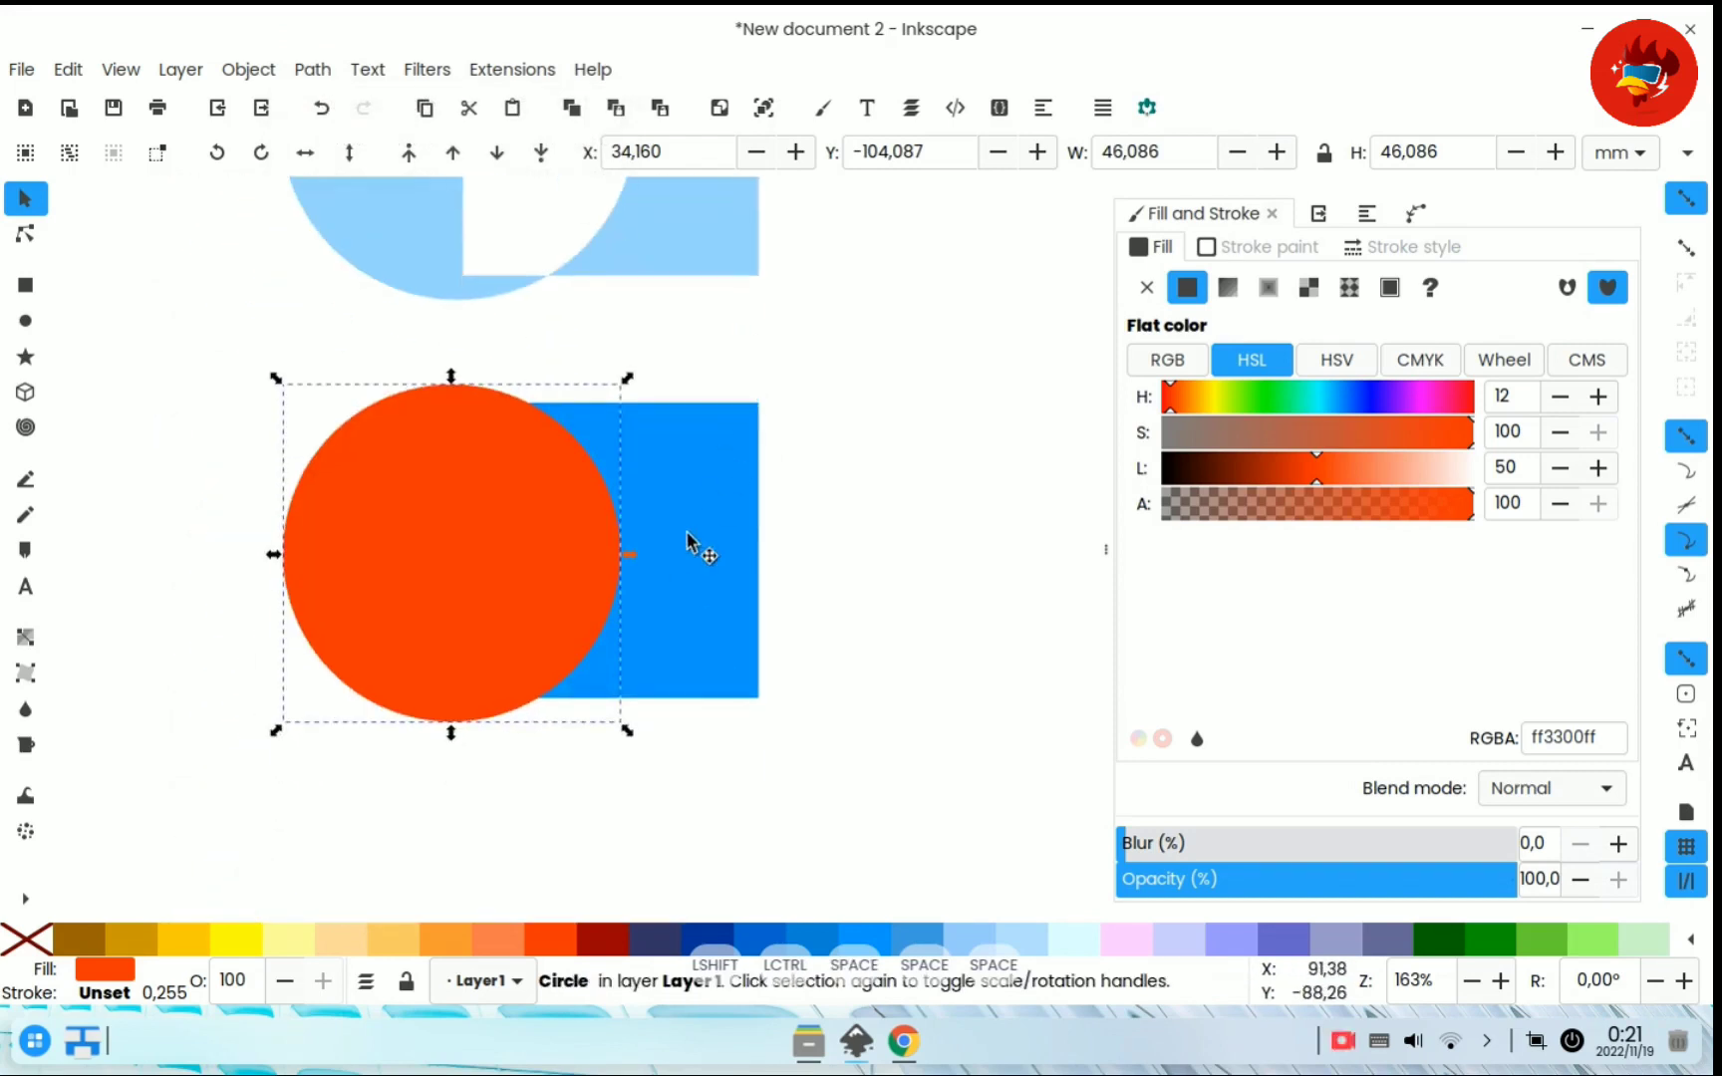
pyautogui.keyDown('shift'); pyautogui.click(695, 578); pyautogui.keyUp('shift')
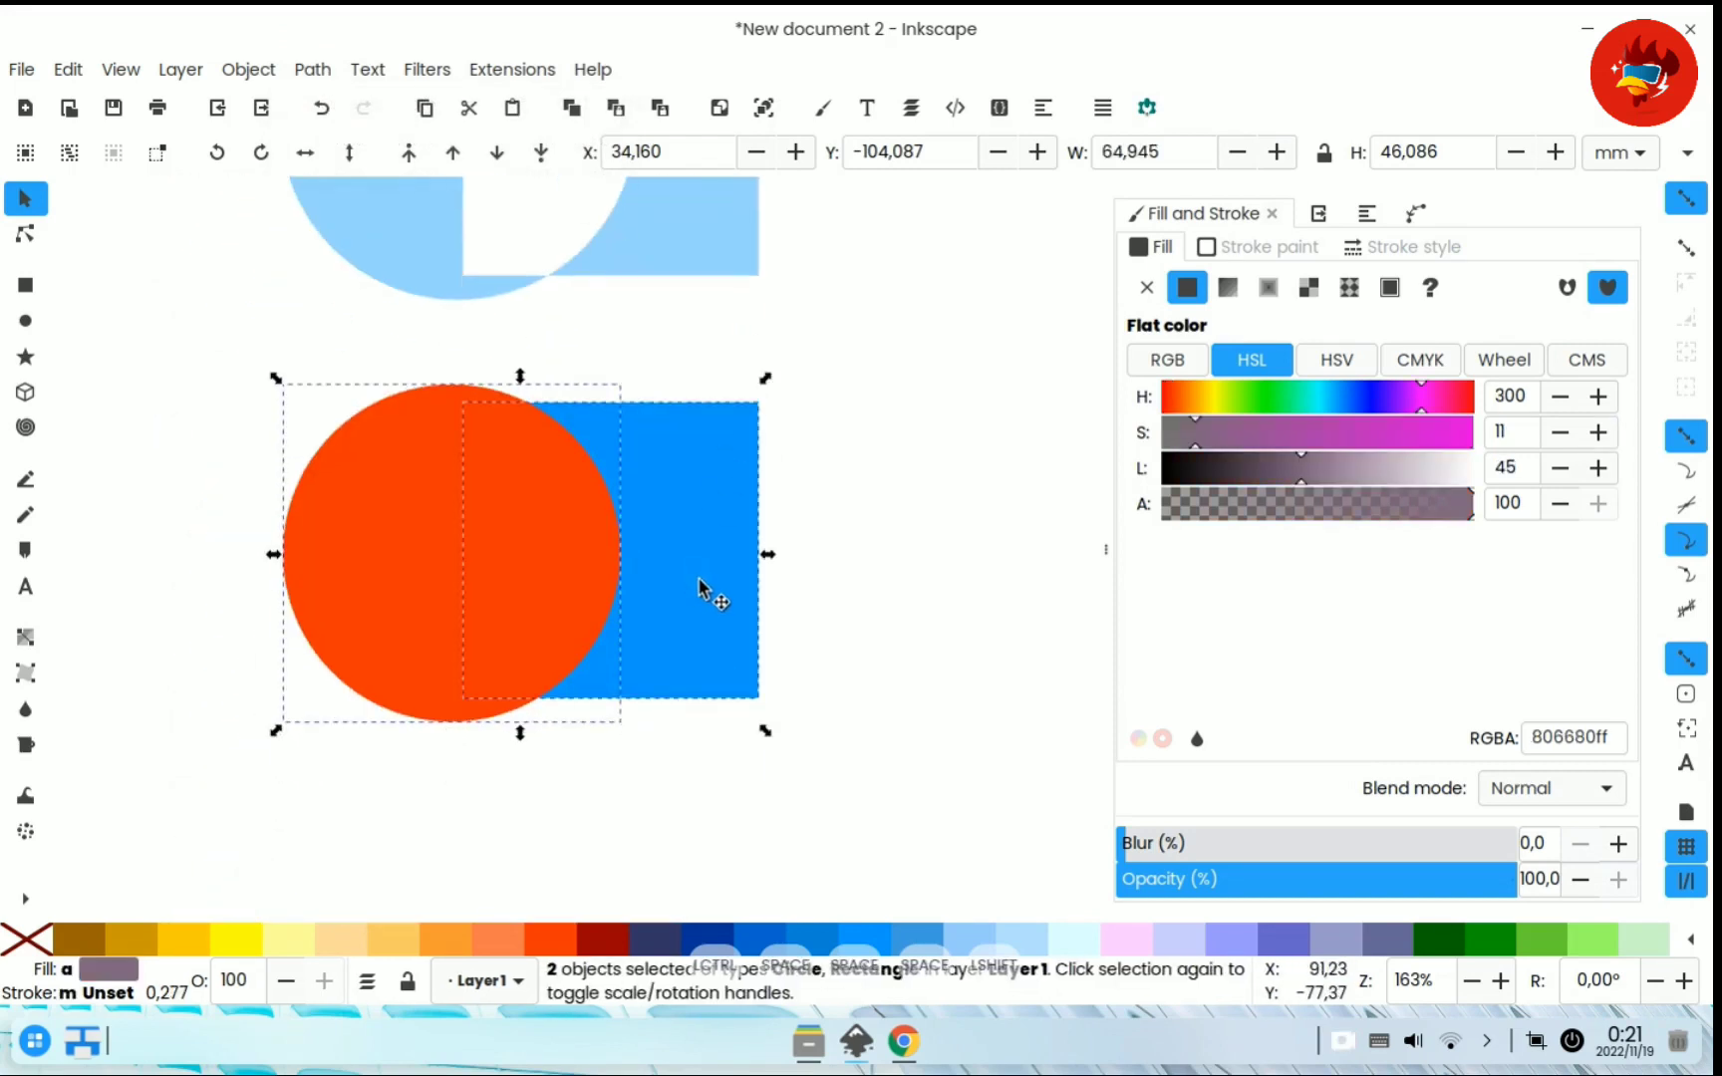
pyautogui.click(308, 72)
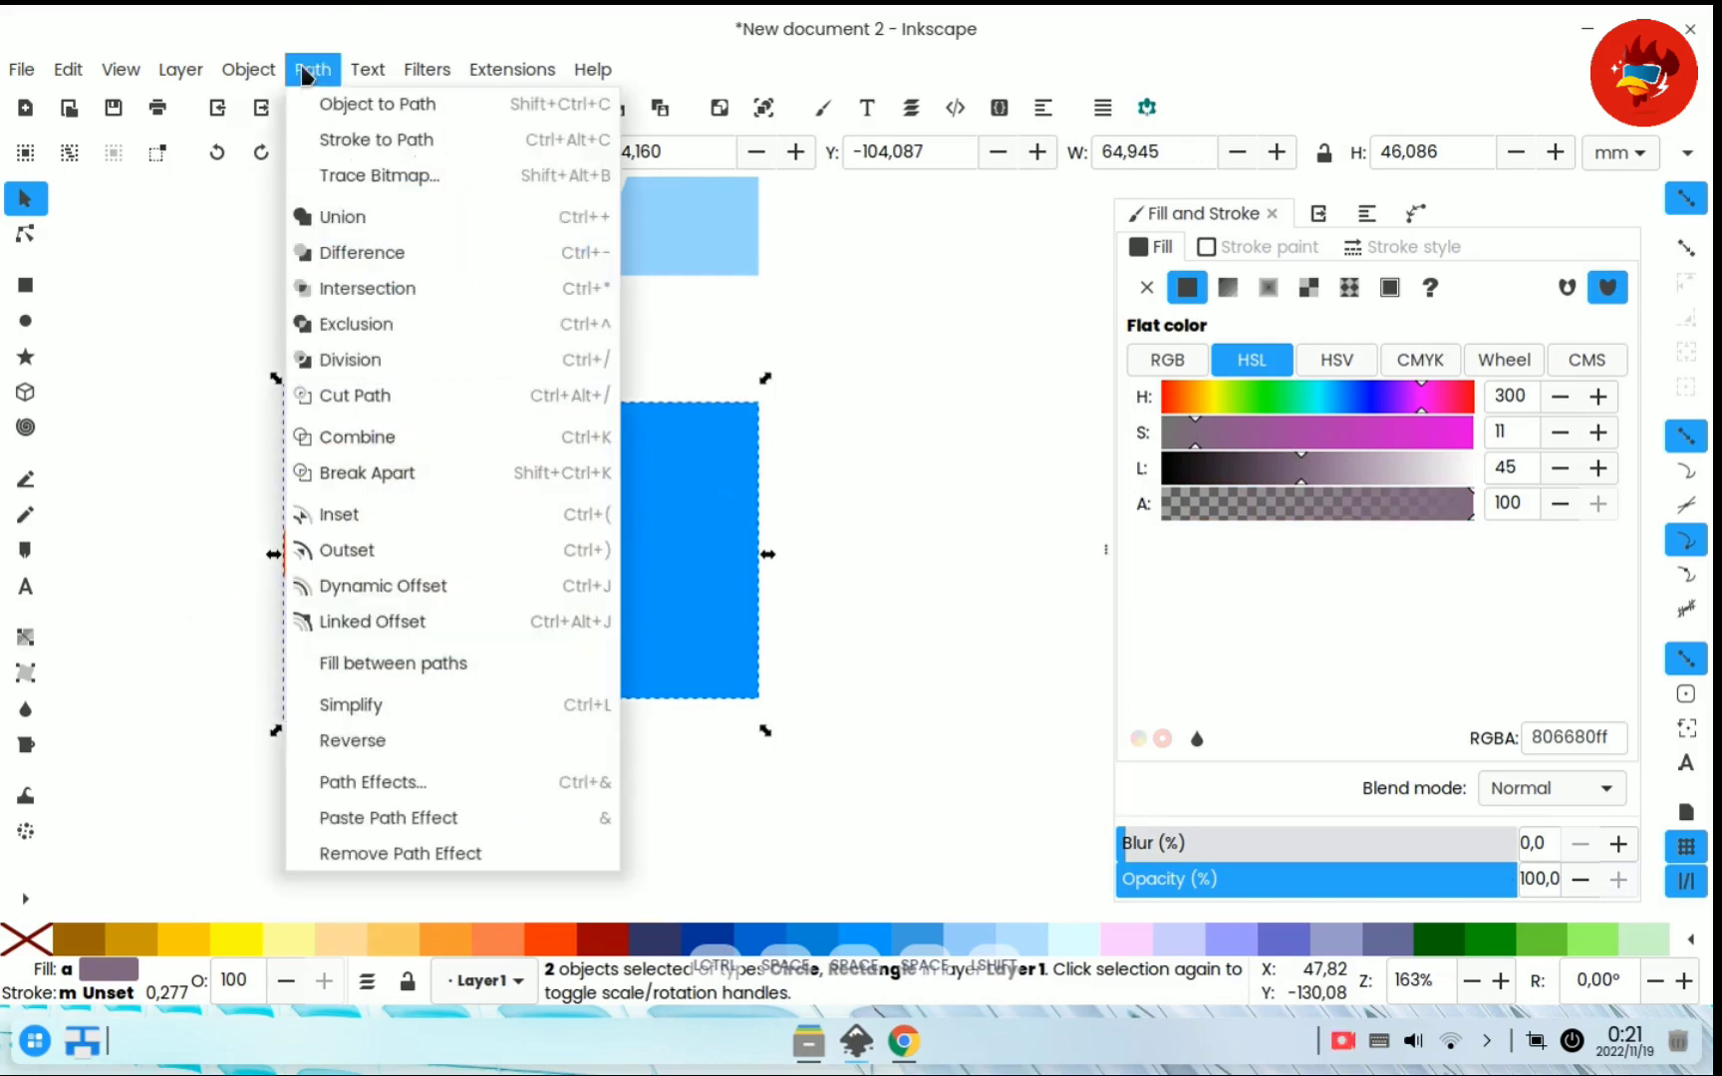
pyautogui.click(386, 364)
pyautogui.click(919, 511)
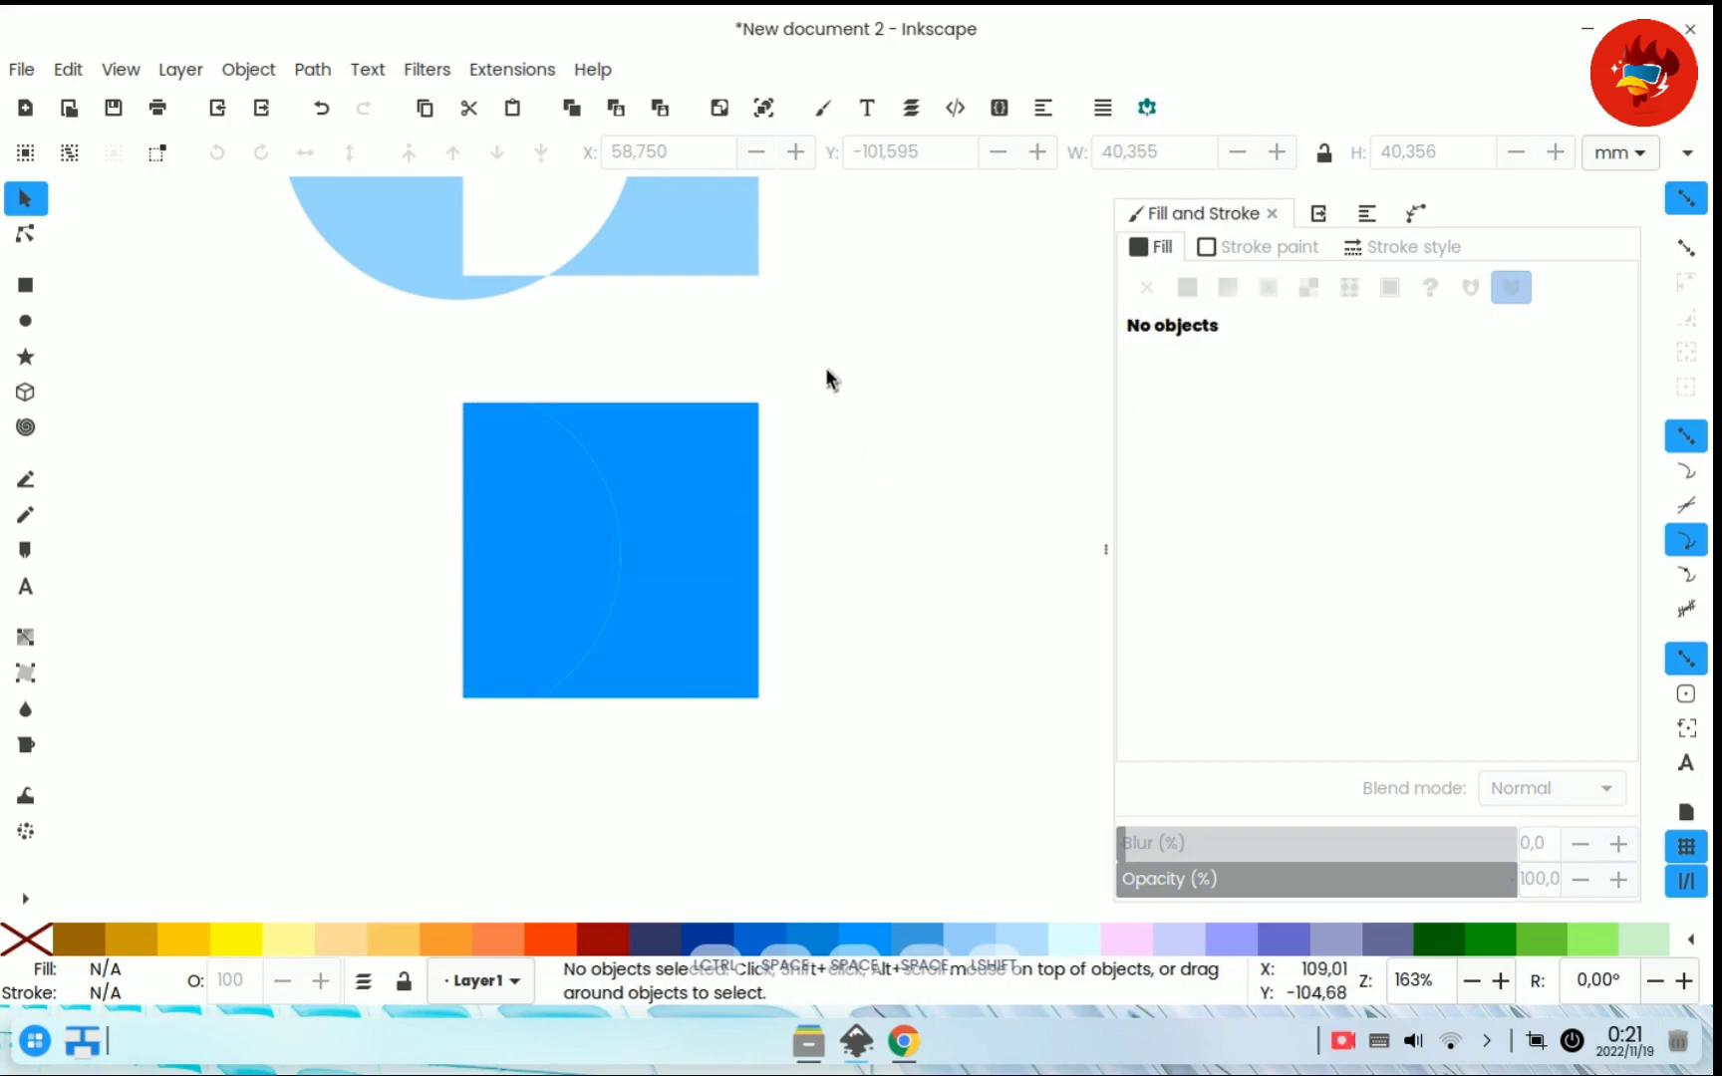
# - Examine the Difference, translucent overlap and Exclusion shapes in the rows above alongside the divided square
pyautogui.moveTo(762, 430); pyautogui.dragTo(699, 766)
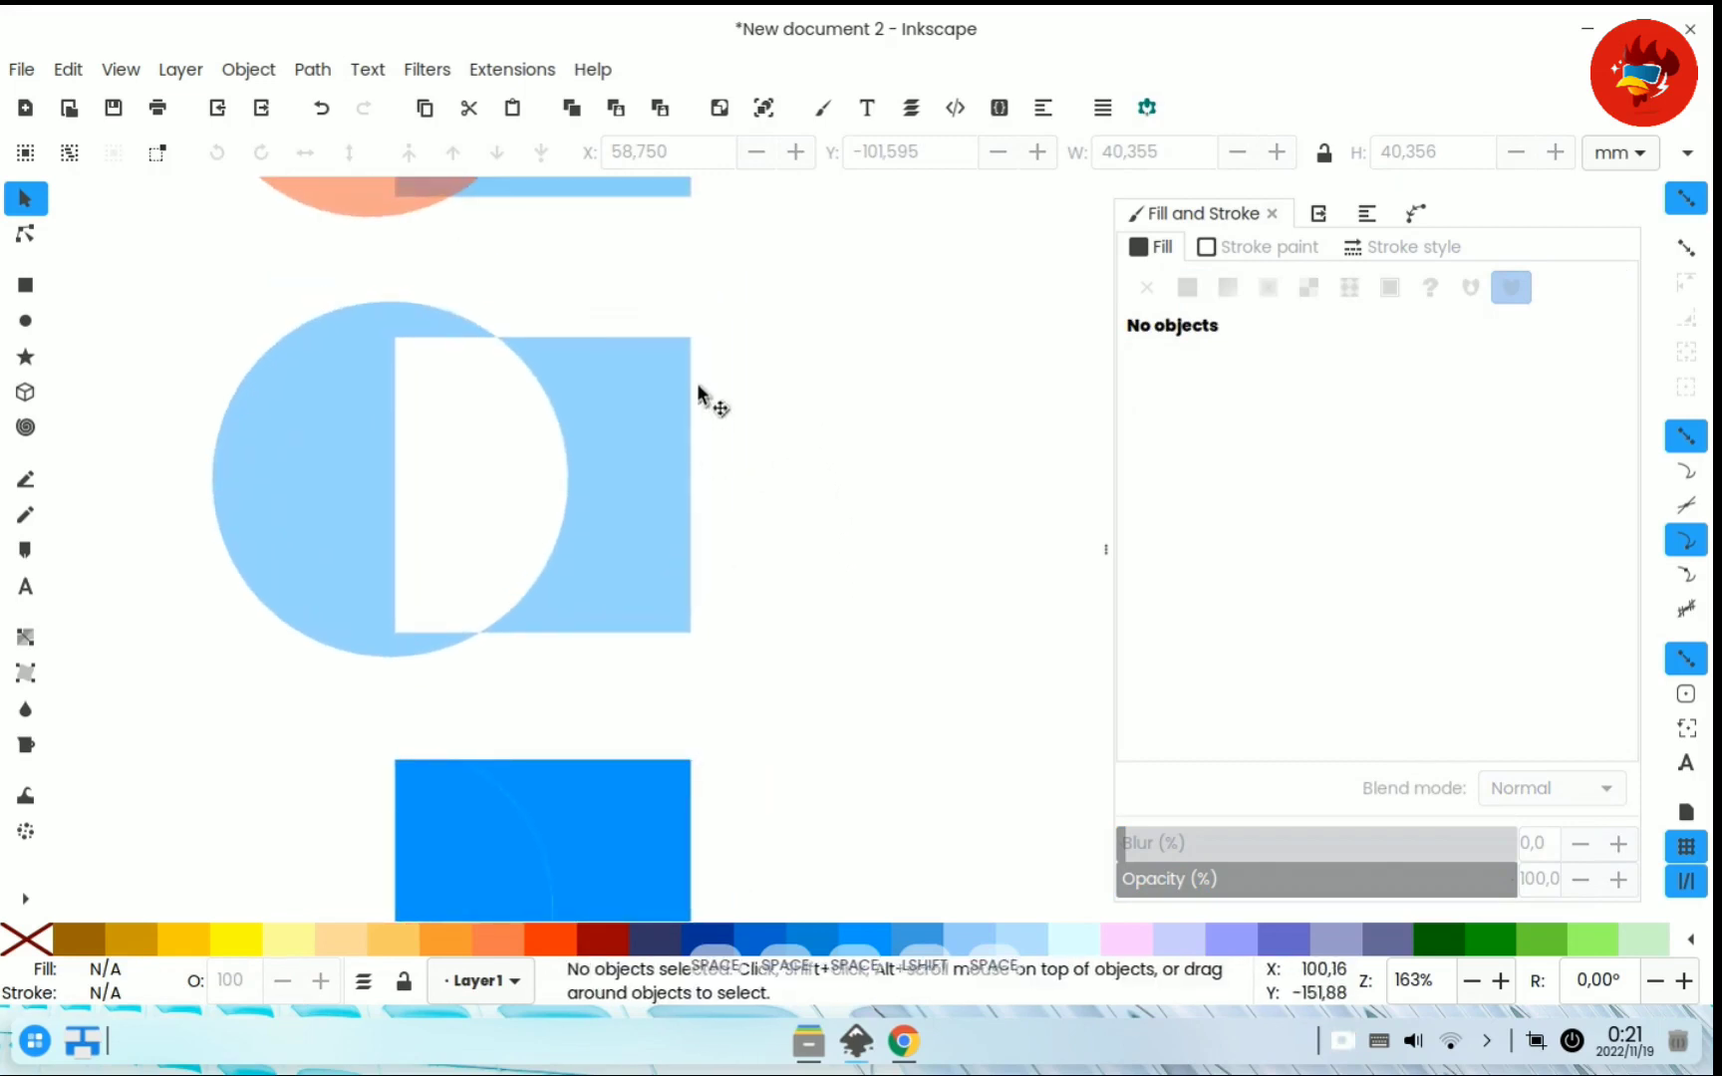
pyautogui.scroll(5, 688, 717)
pyautogui.keyDown('ctrl'); pyautogui.scroll(-1, 640, 533); pyautogui.keyUp('ctrl')
pyautogui.scroll(2, 647, 496)
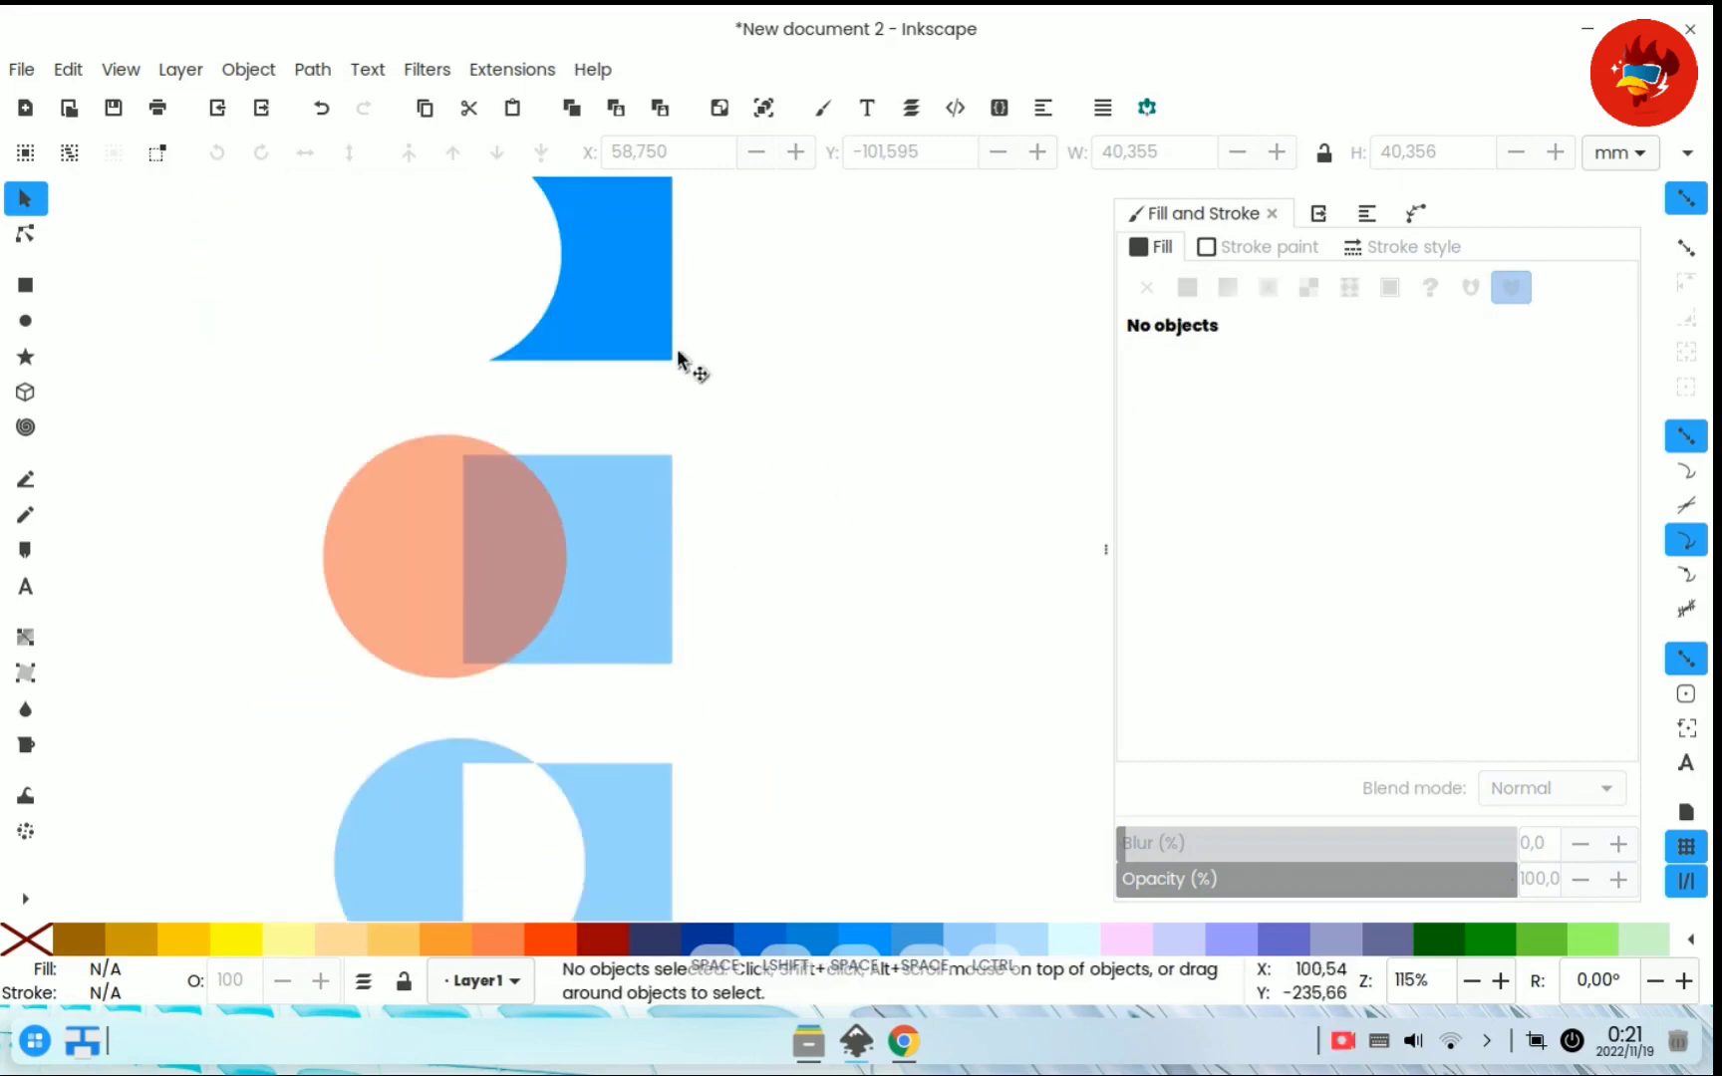
pyautogui.click(313, 68)
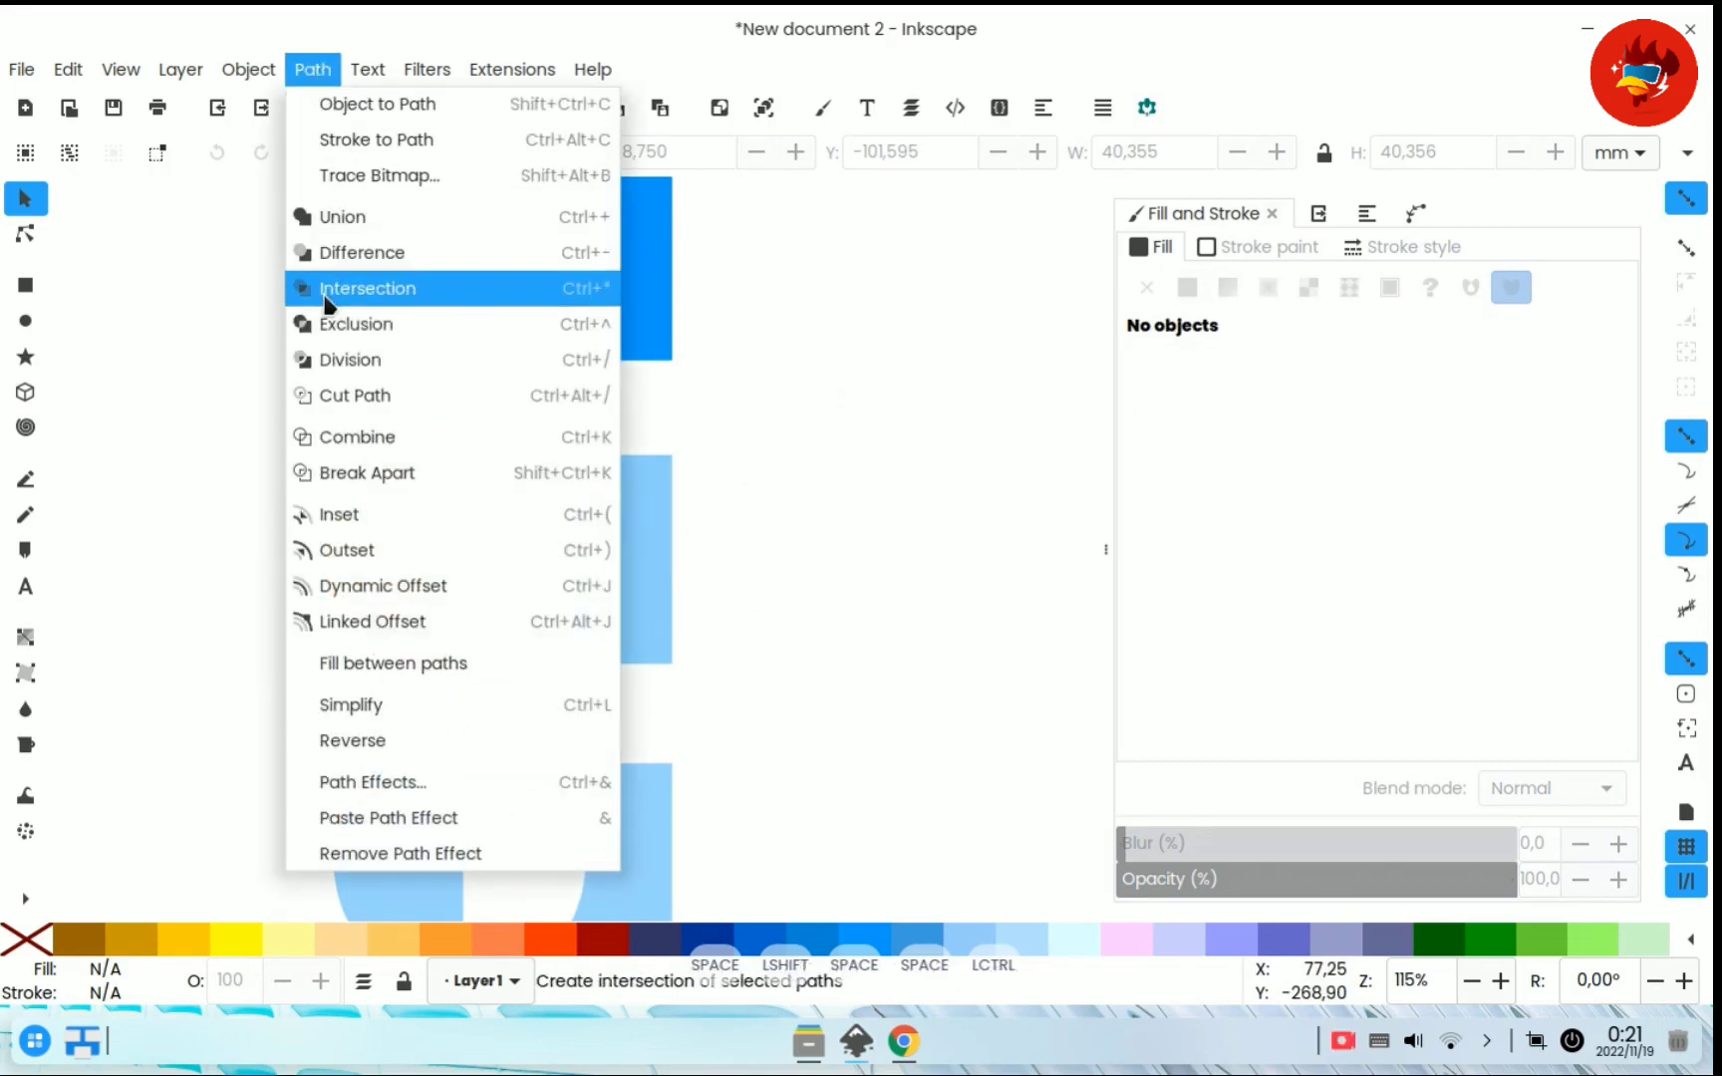
pyautogui.click(754, 415)
pyautogui.press('space')
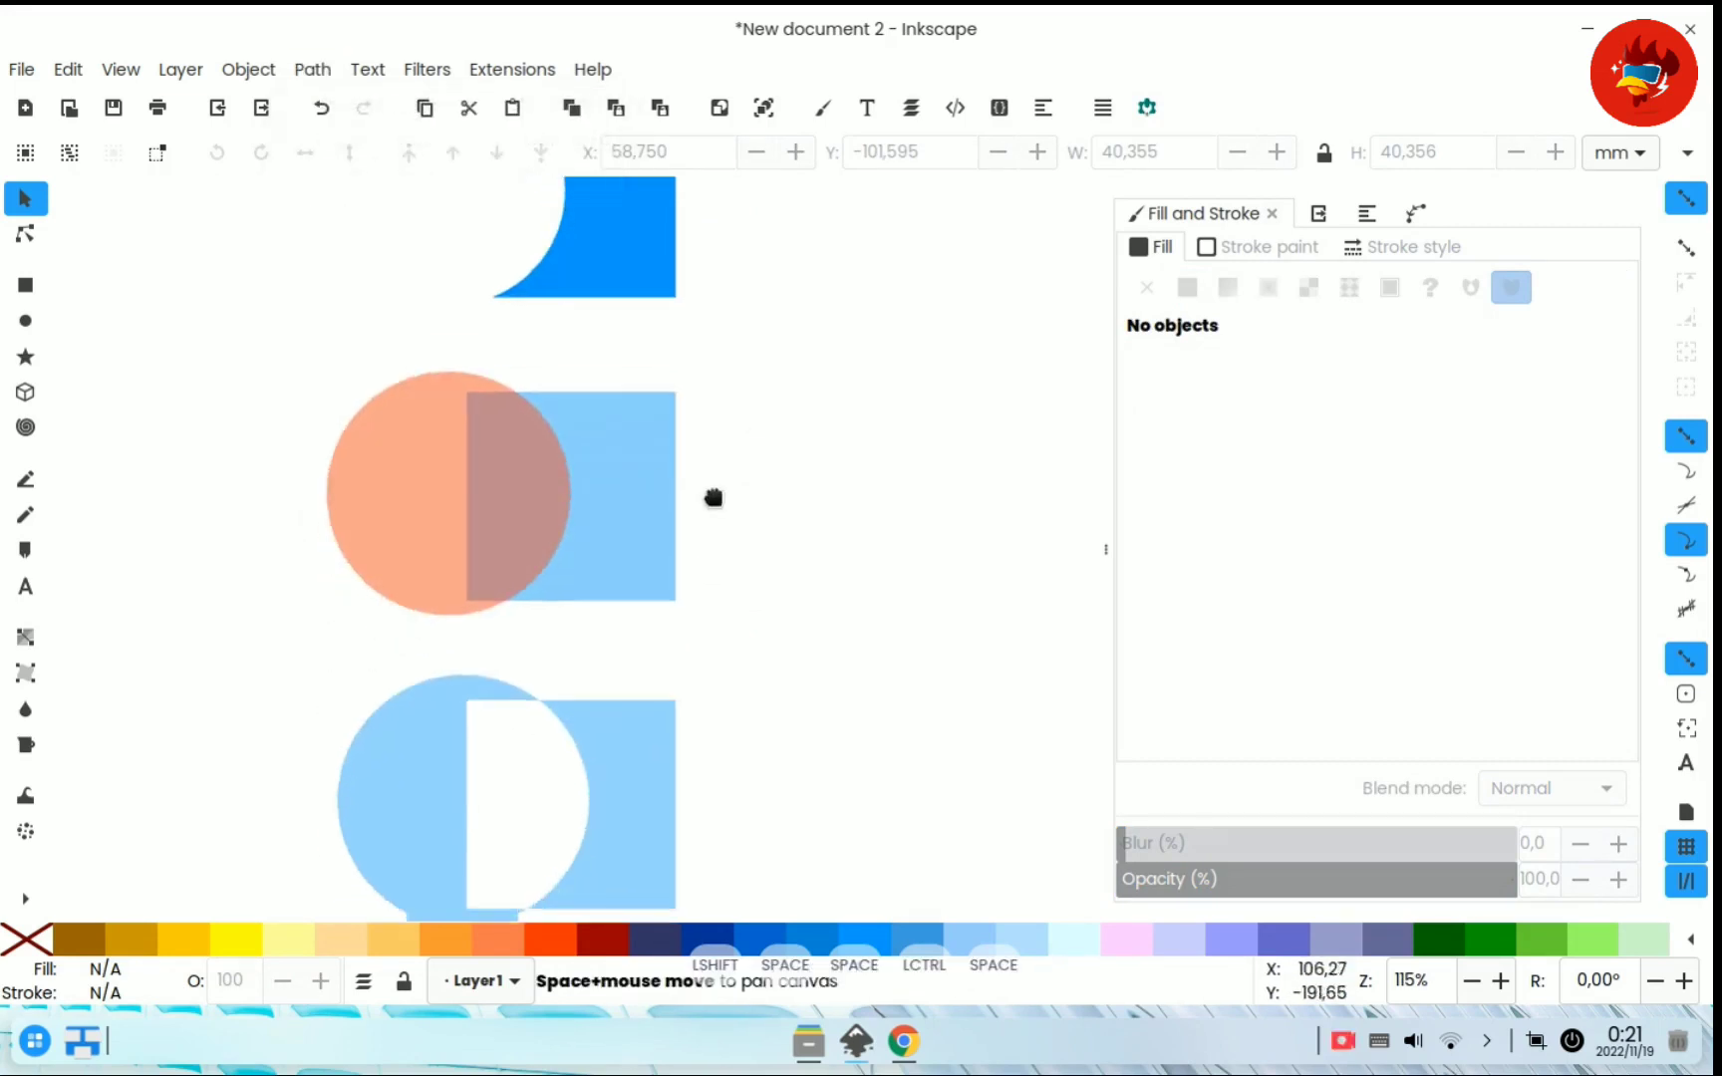
pyautogui.press('space')
pyautogui.scroll(-1, 710, 523)
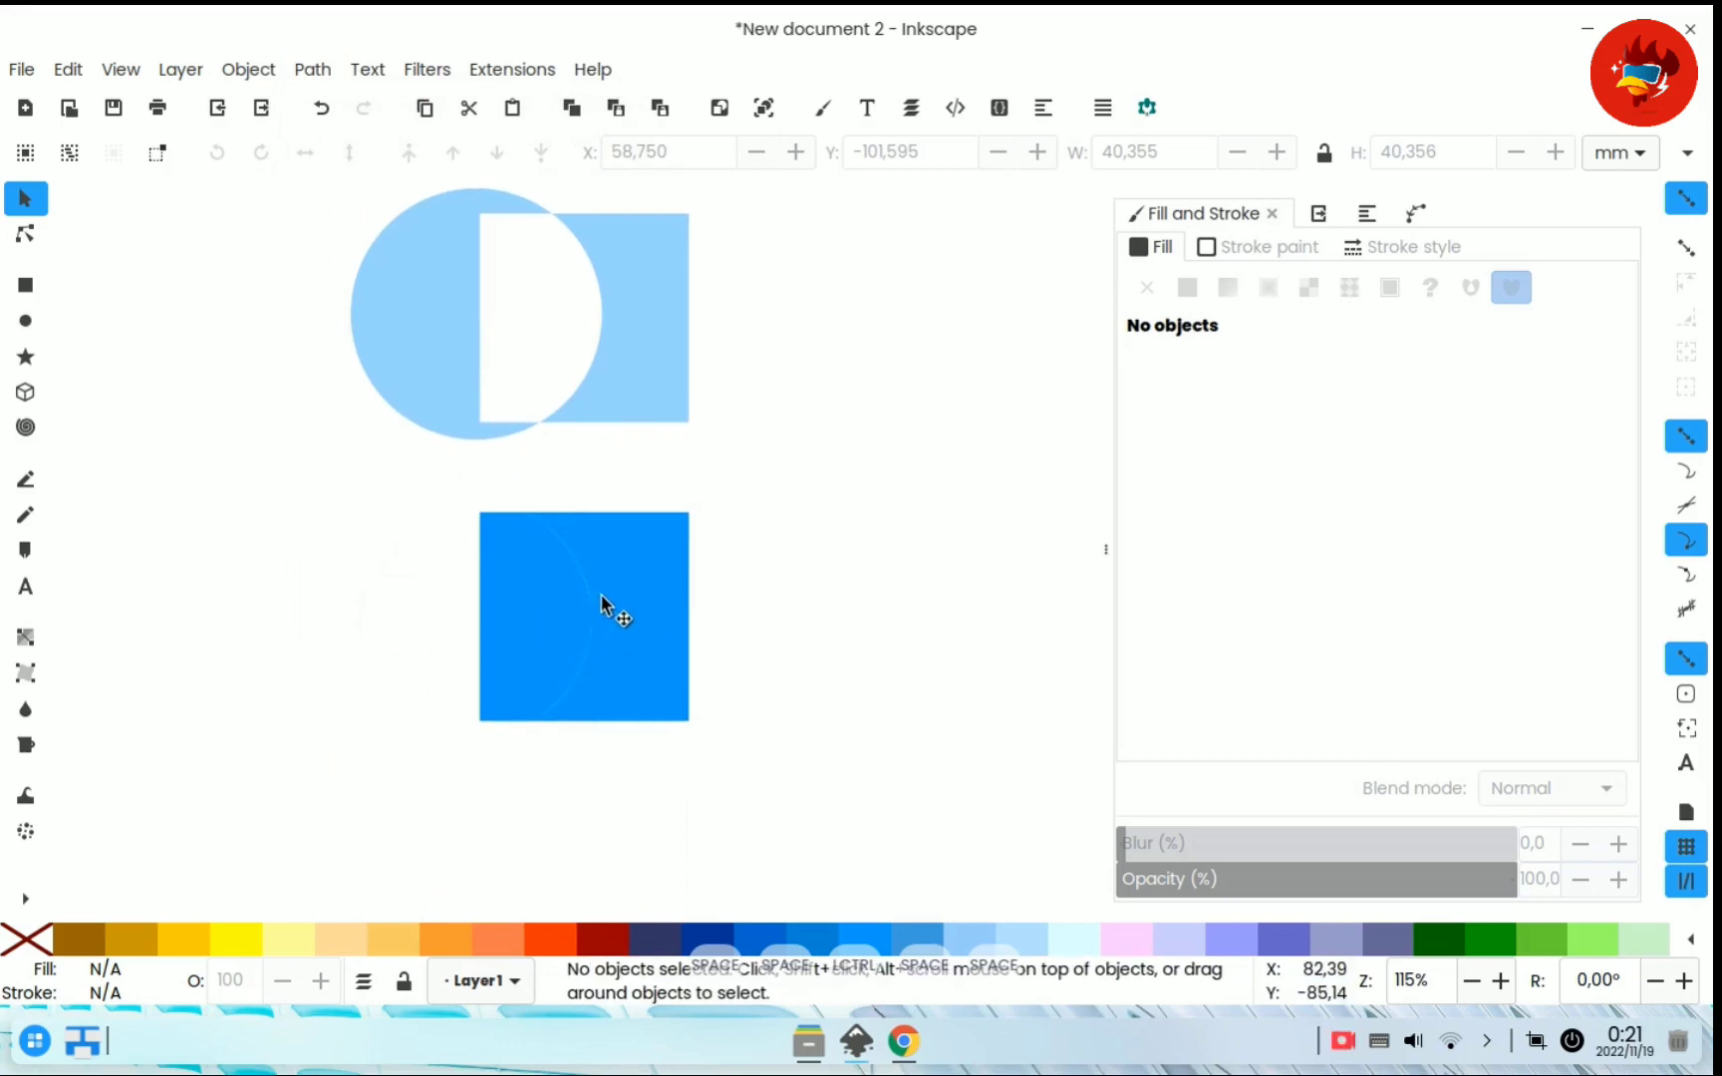
# - Undo the fifth row's division, and apply Division again to the orange circle and blue square
pyautogui.hotkey('ctrl', 'z')
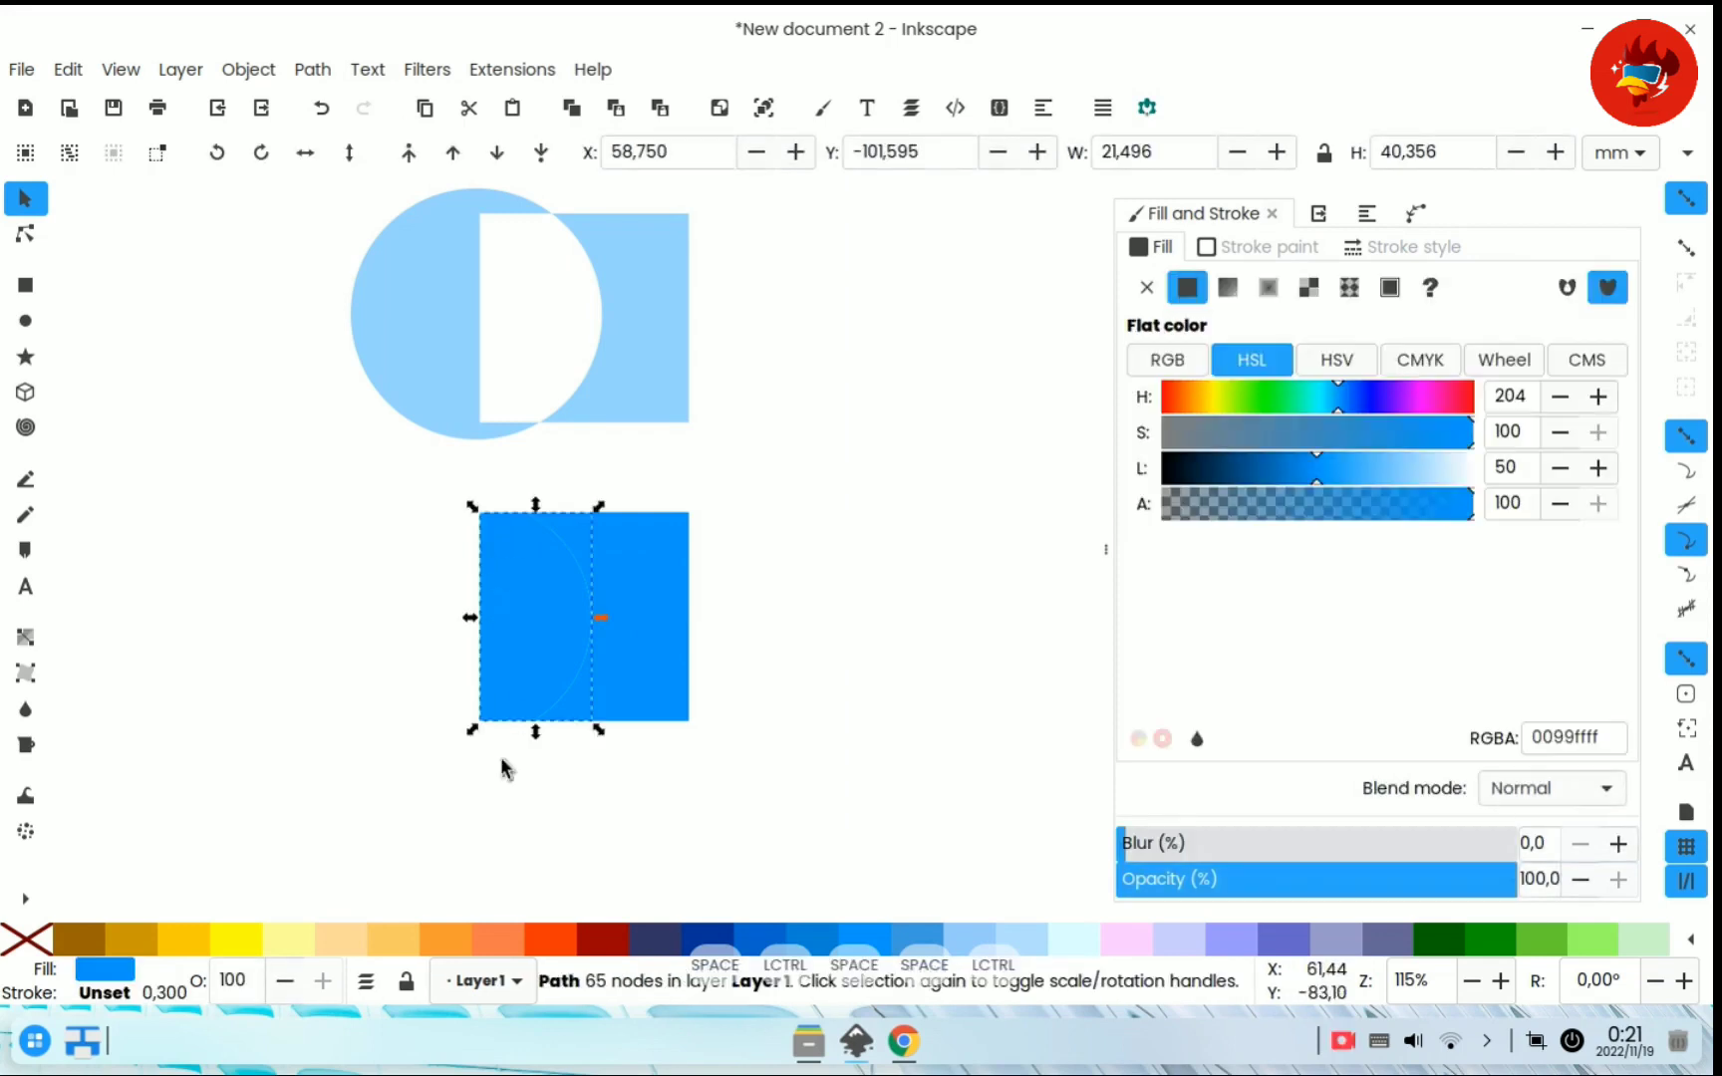
pyautogui.hotkey('ctrl', 'z')
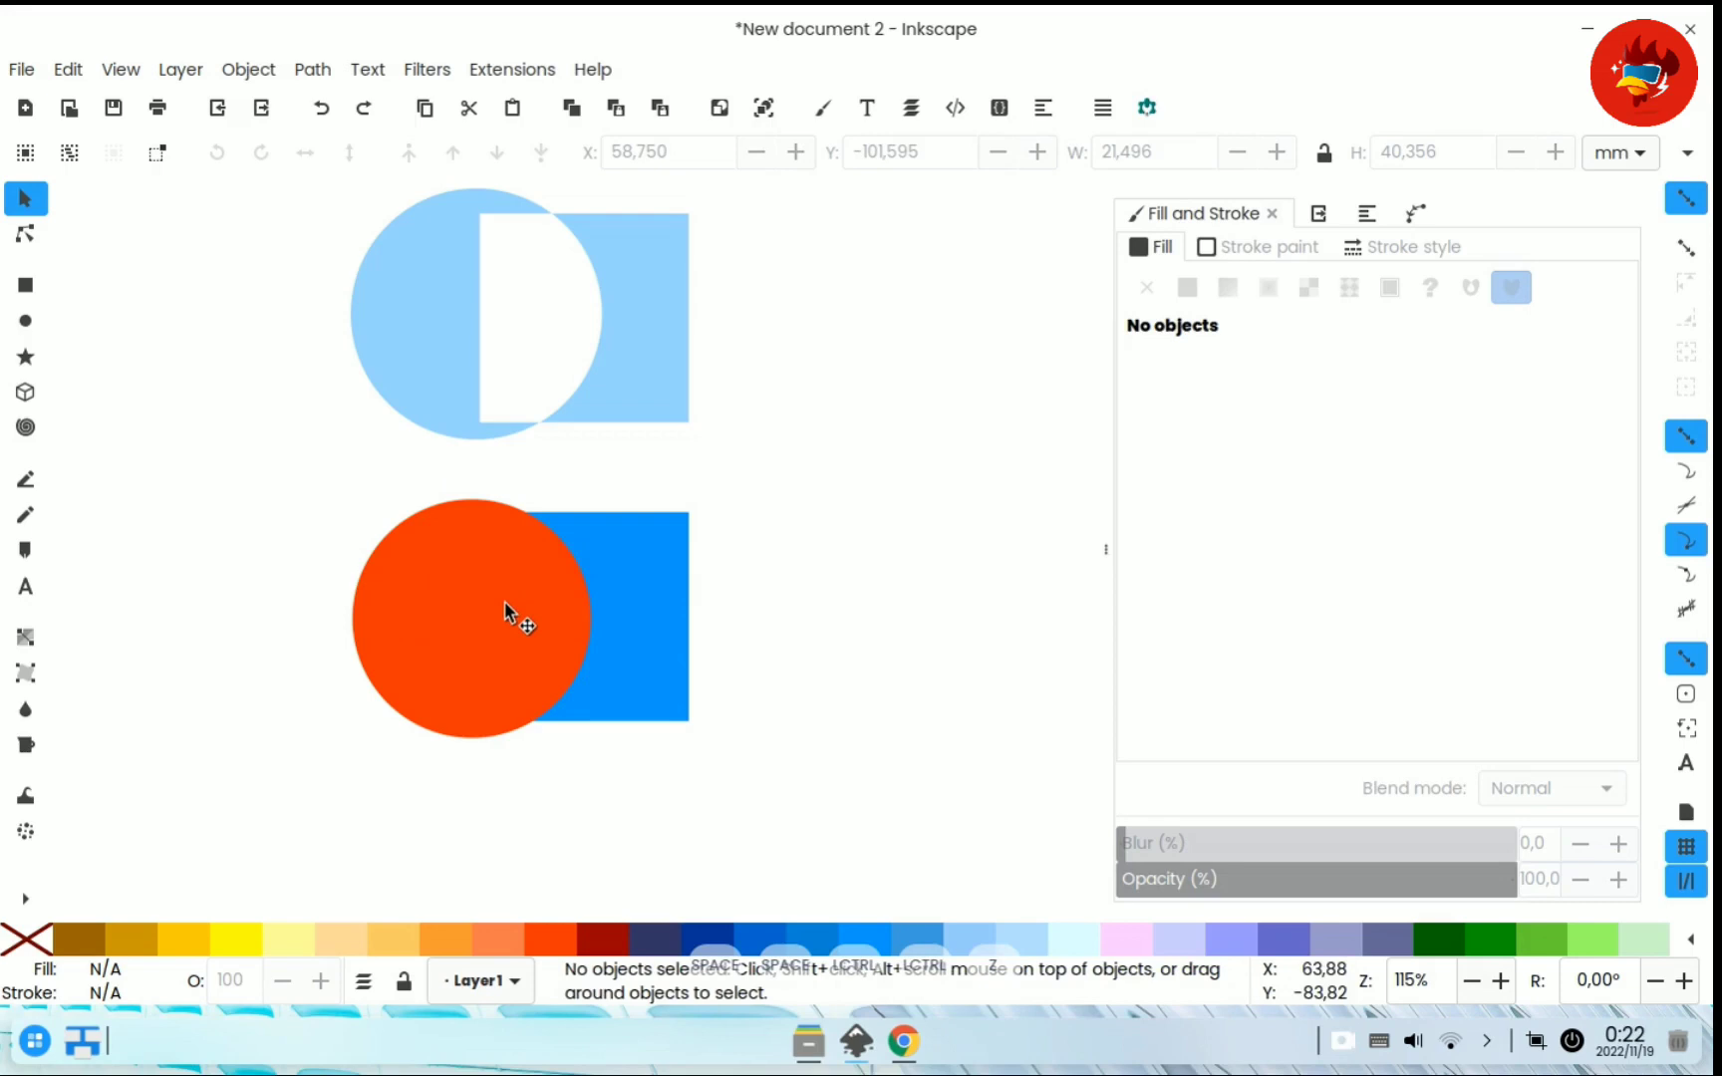
pyautogui.keyDown('ctrl'); pyautogui.click(668, 543); pyautogui.keyUp('ctrl')
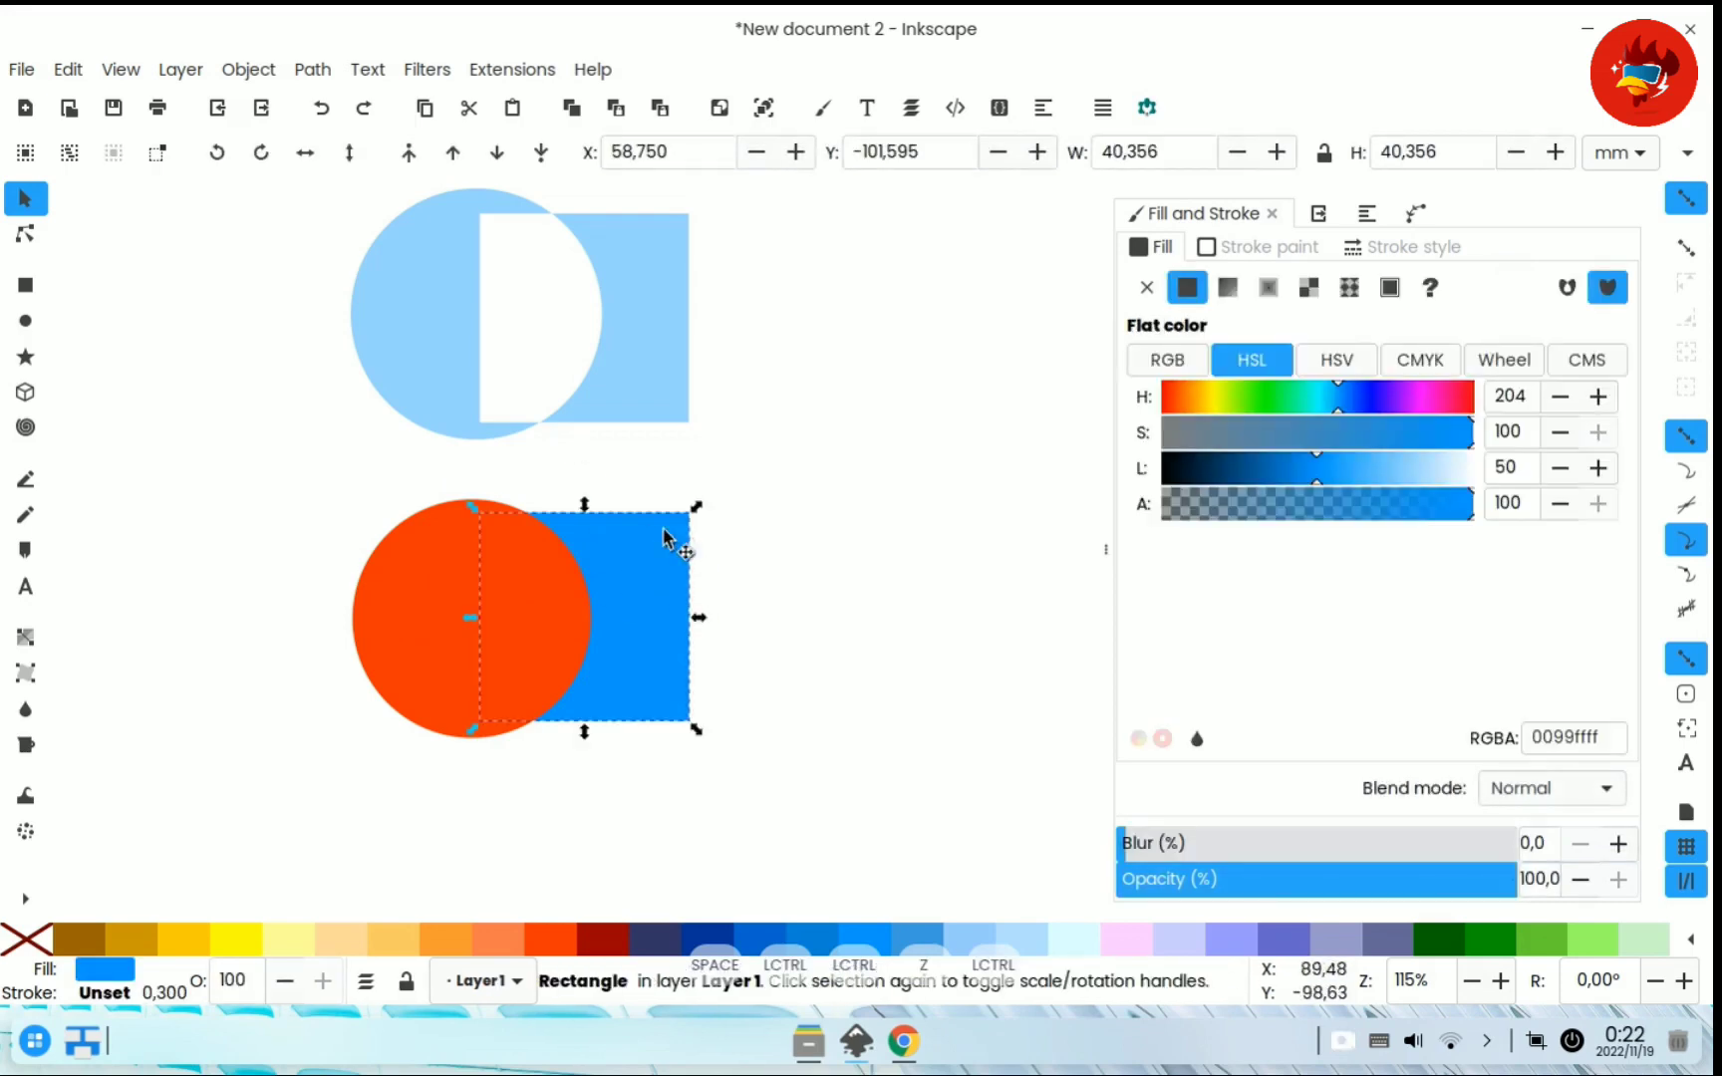
pyautogui.click(464, 768)
pyautogui.click(408, 651)
pyautogui.keyDown('shift'); pyautogui.click(667, 684); pyautogui.keyUp('shift')
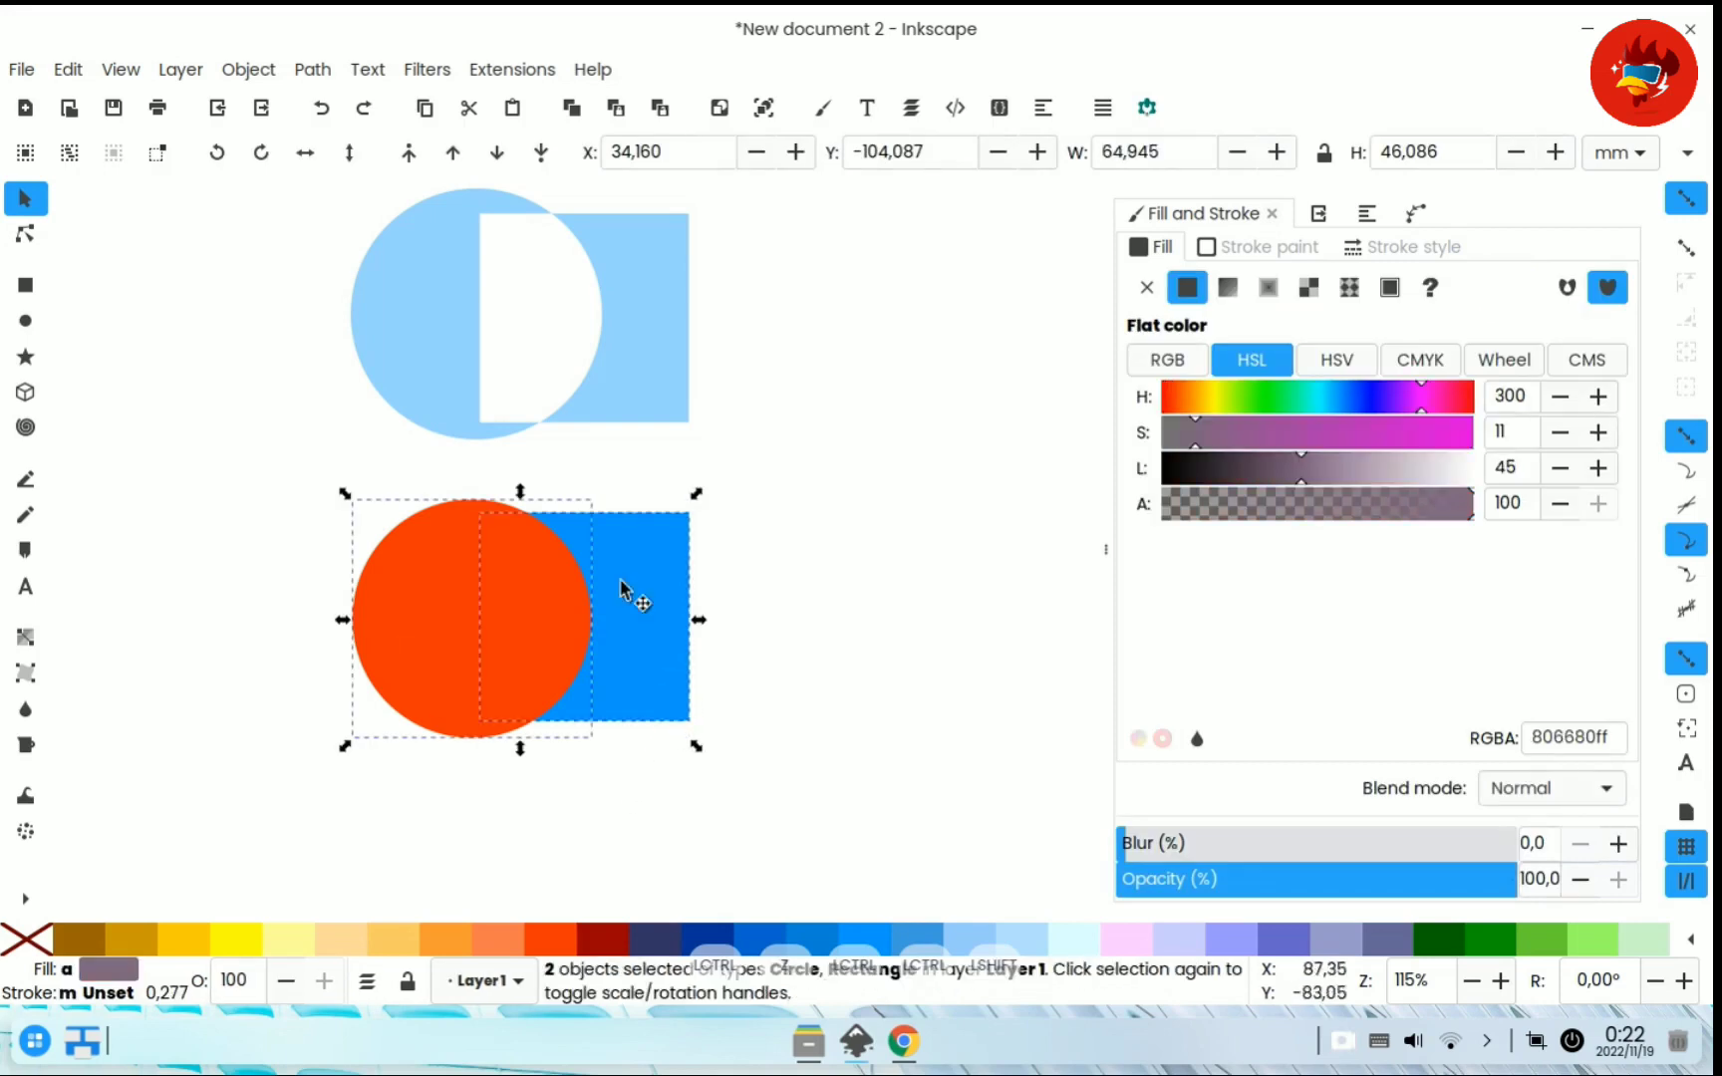
pyautogui.click(312, 69)
pyautogui.click(365, 323)
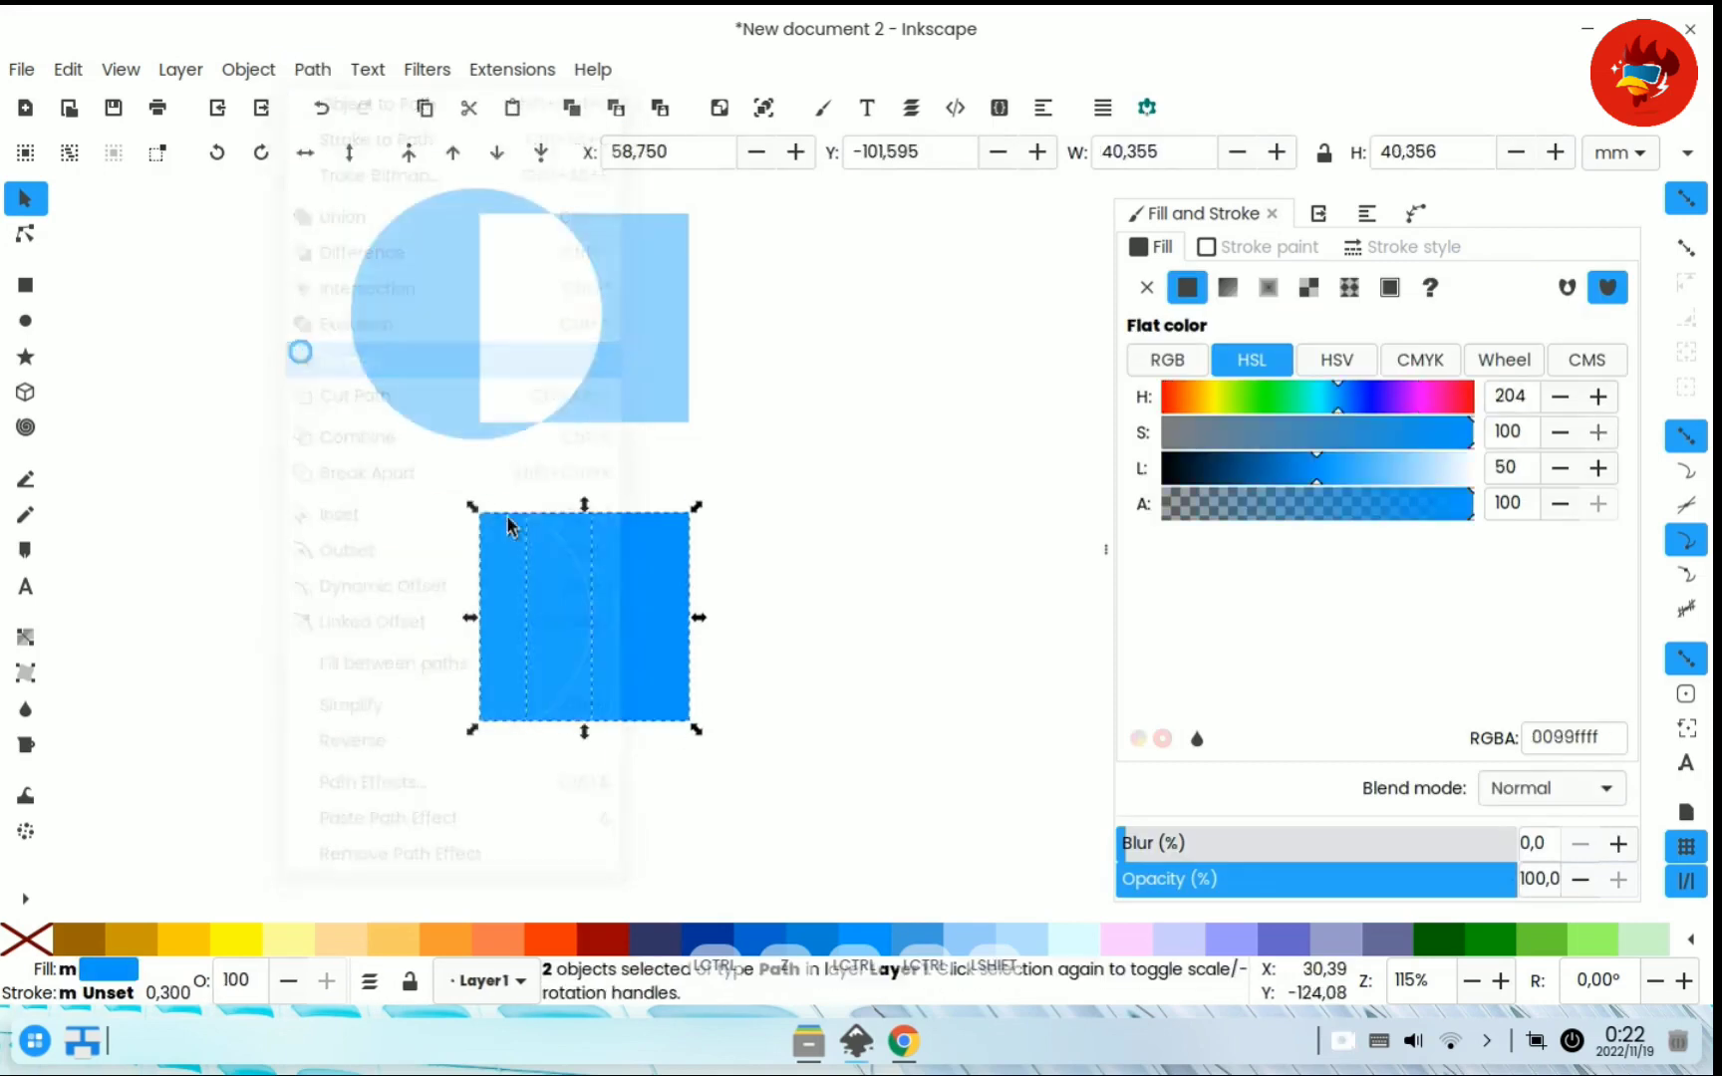
pyautogui.press('Escape')
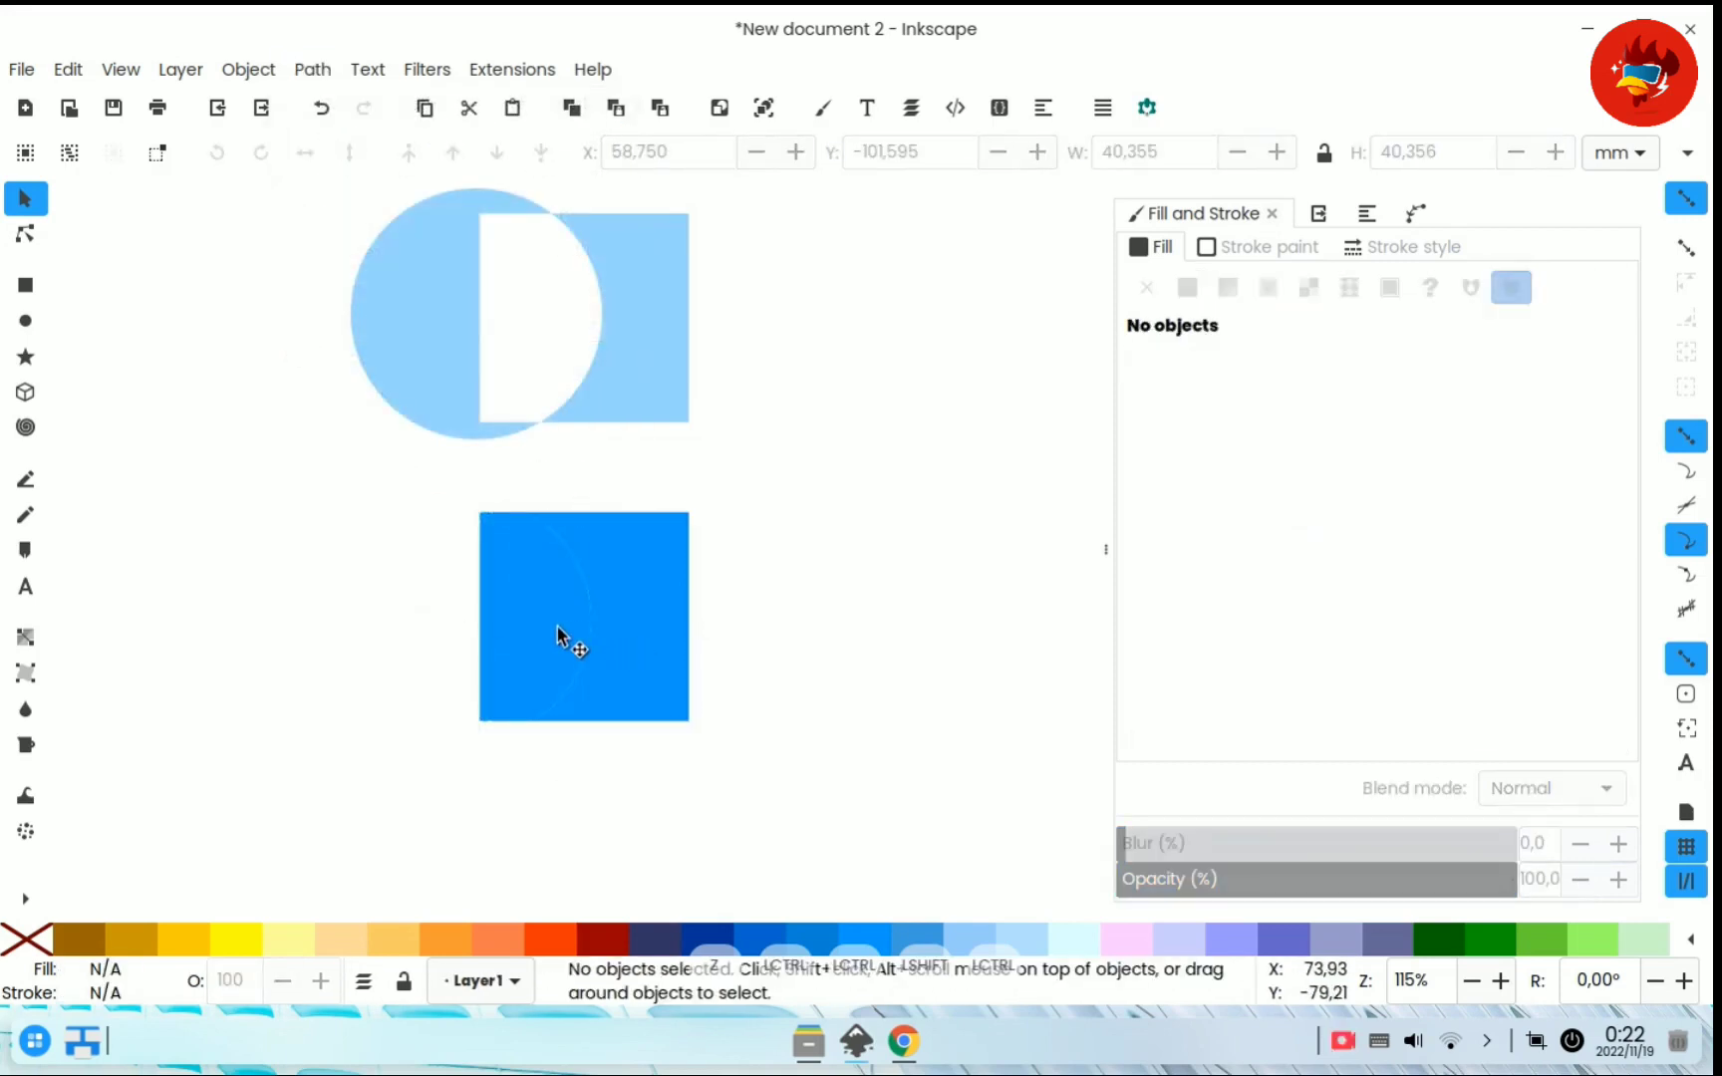
# - Fill the divided square's curved left piece with orange-red ff3300, and copy both pieces
pyautogui.keyDown('ctrl'); pyautogui.click(498, 626); pyautogui.keyUp('ctrl')
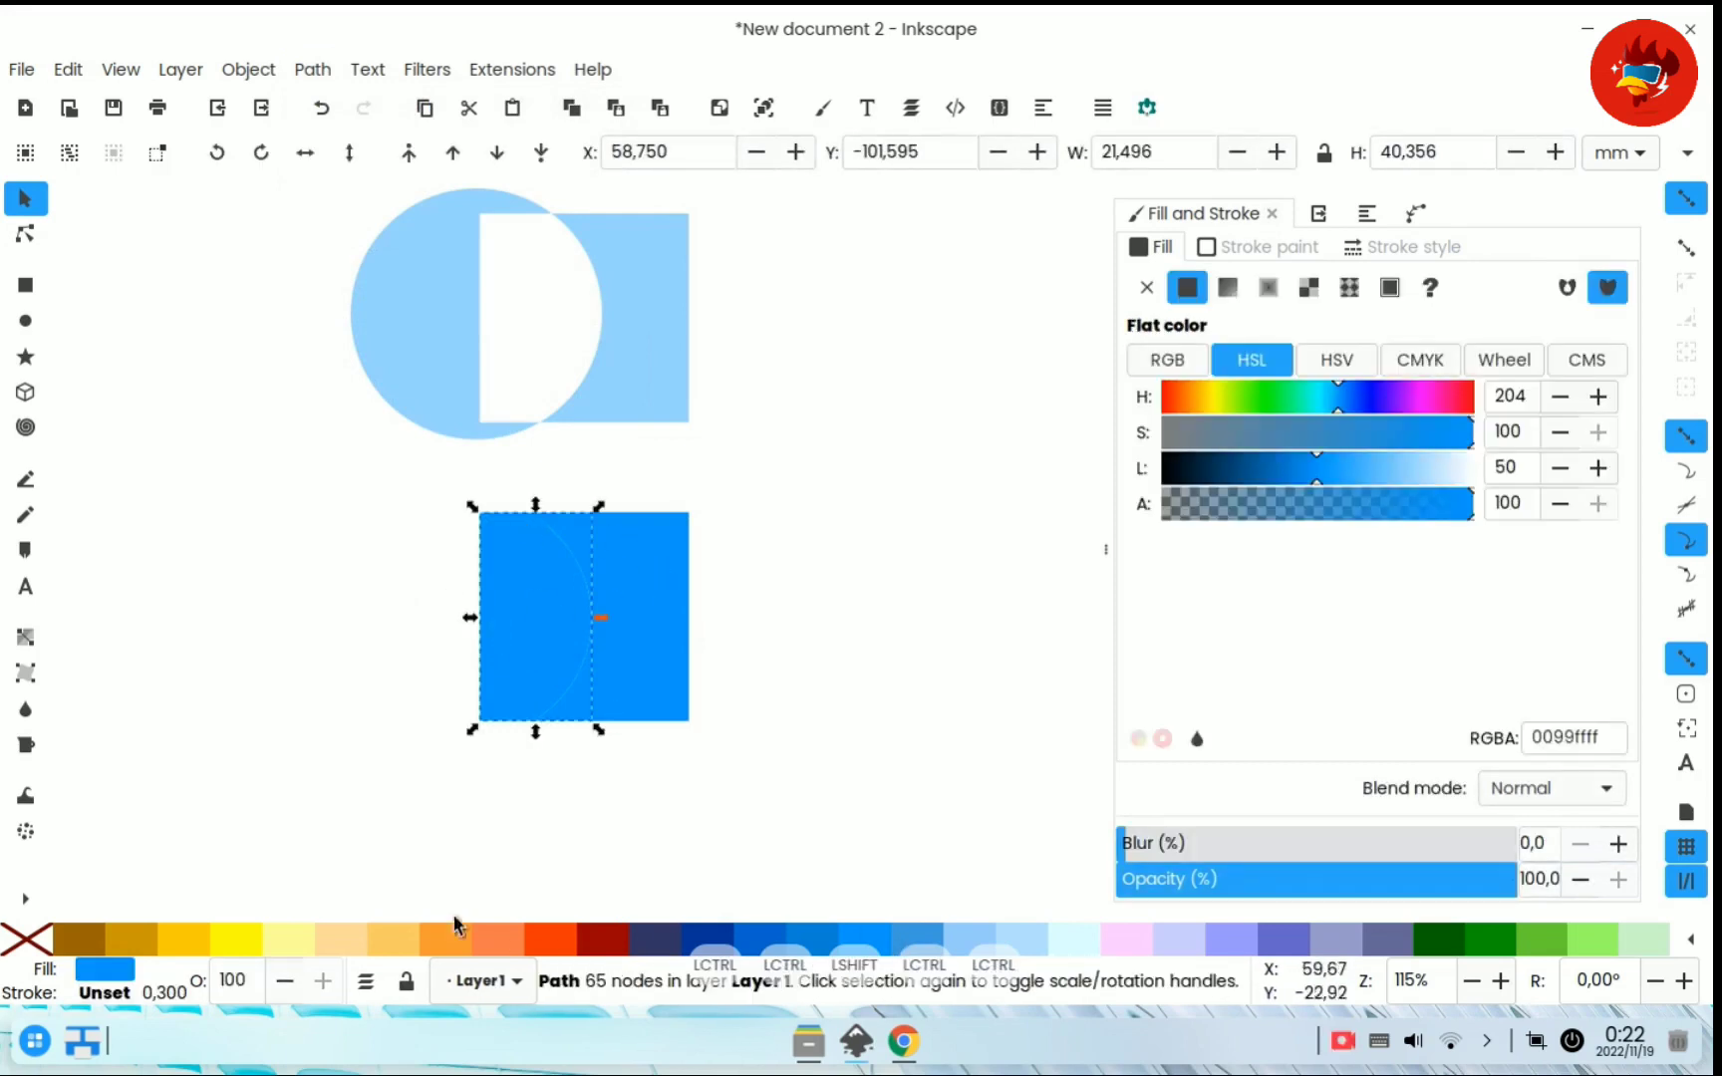
pyautogui.click(533, 942)
pyautogui.click(695, 646)
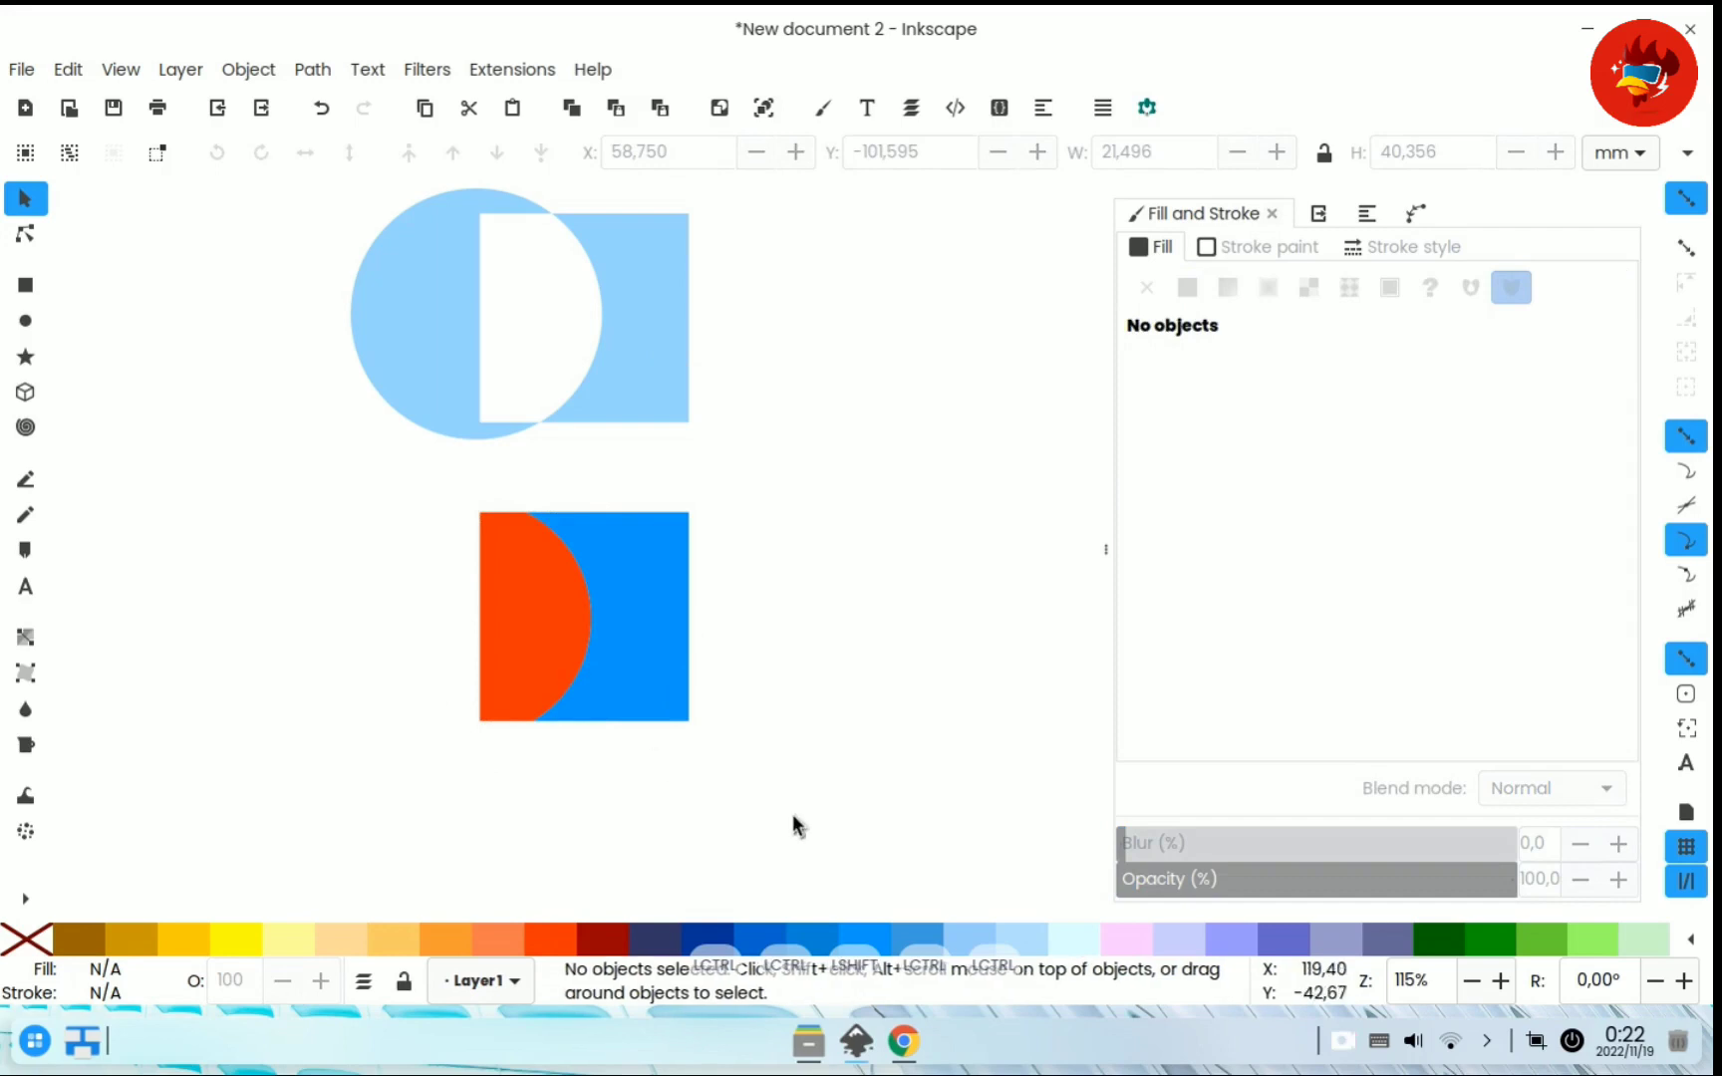
pyautogui.moveTo(795, 823); pyautogui.dragTo(418, 498)
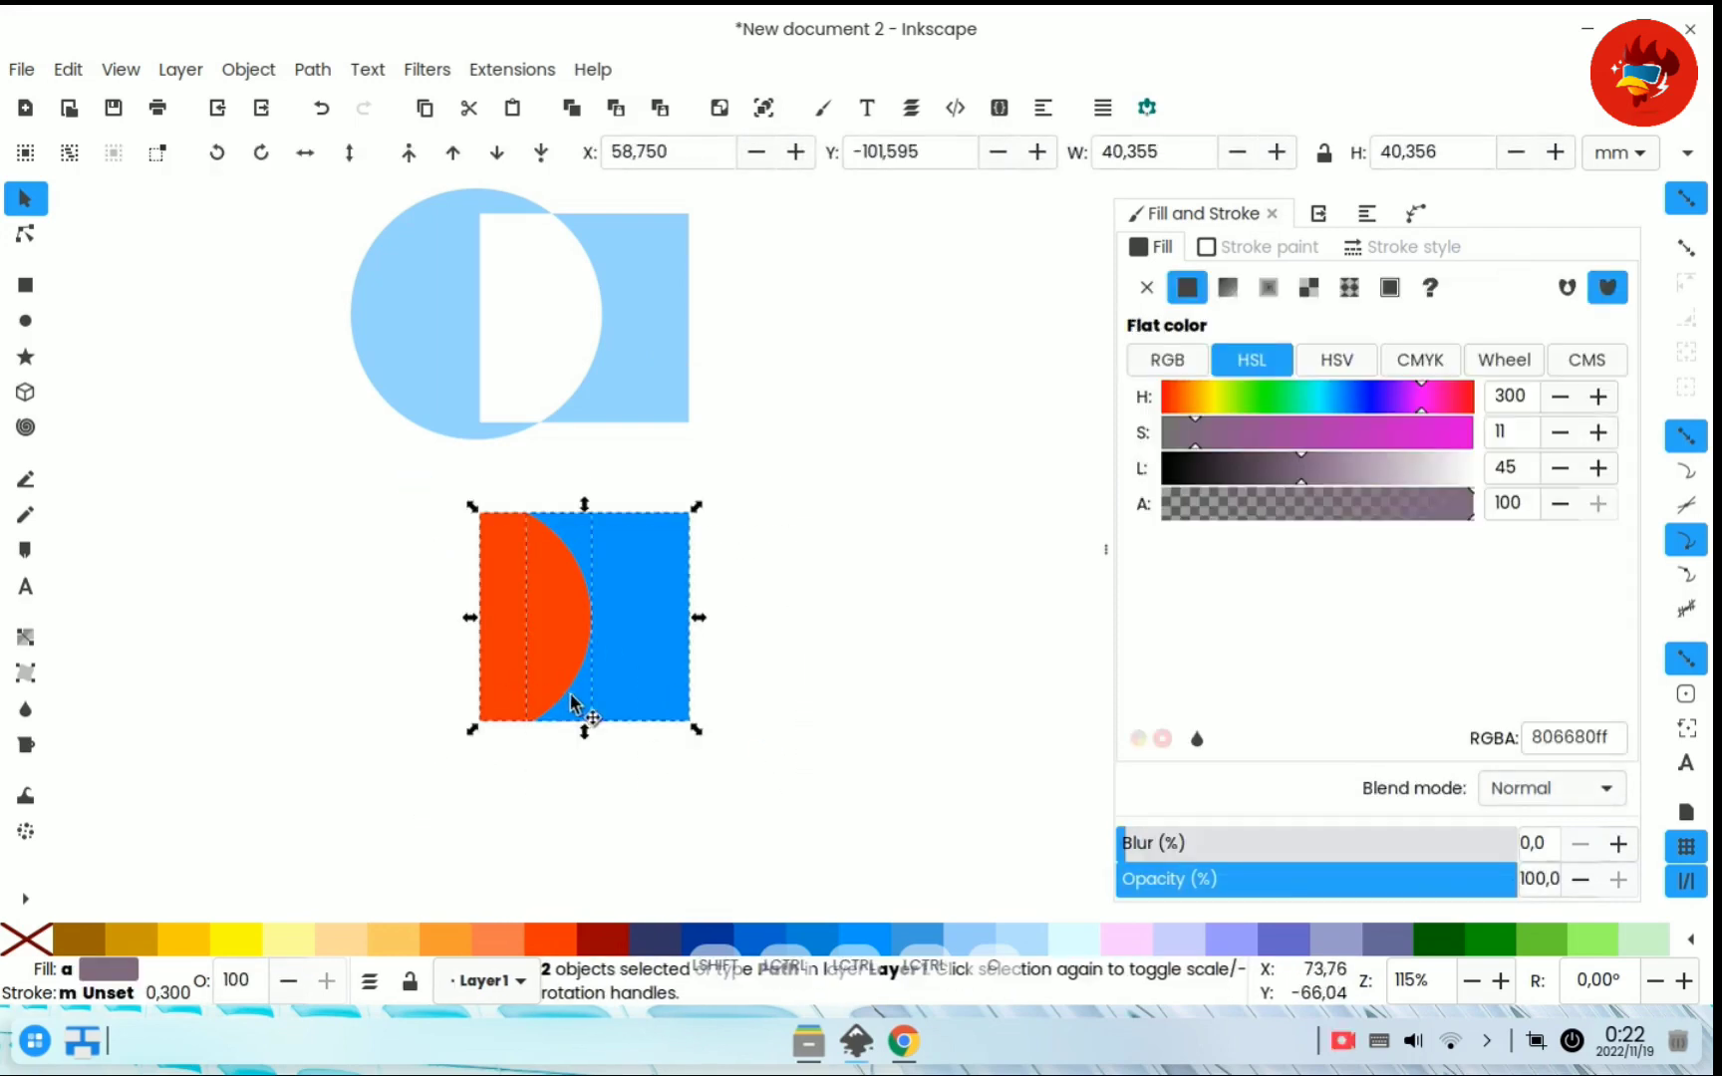
# - Undo back to the undivided circle and square, and enlarge the orange circle to about 42 mm in diameter
pyautogui.hotkey('ctrl', 'z')
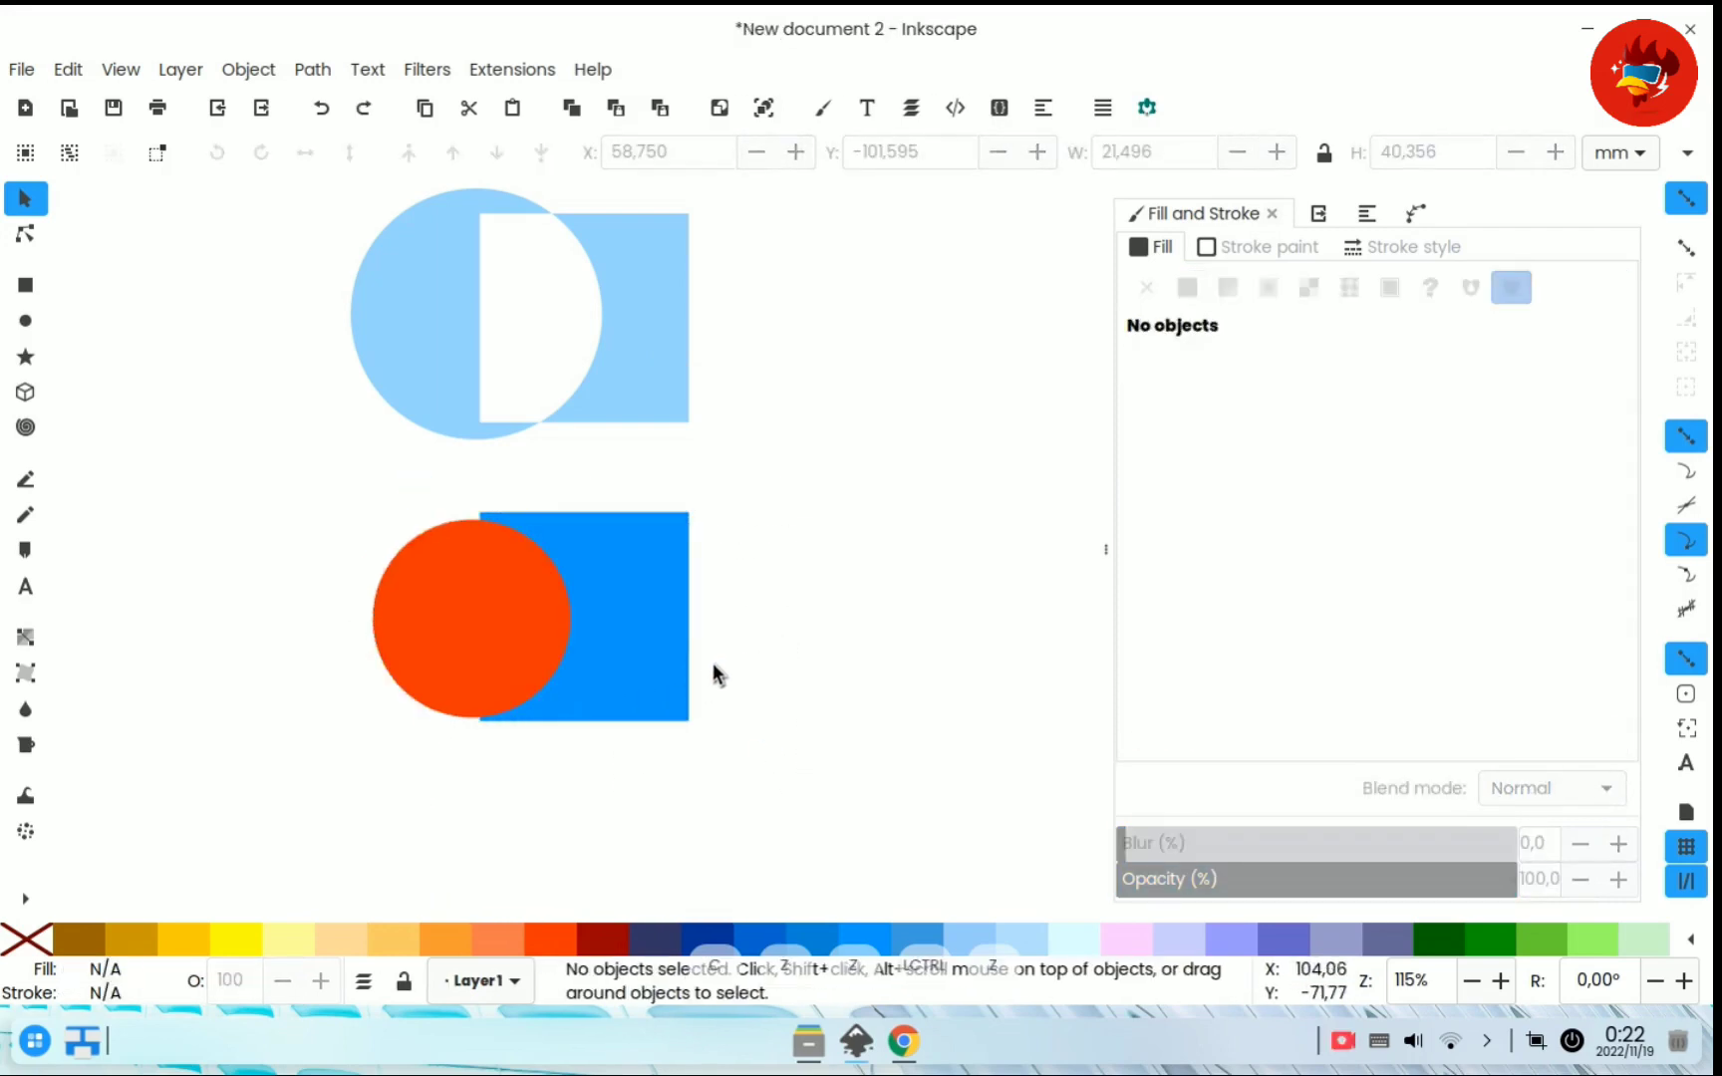
pyautogui.click(518, 646)
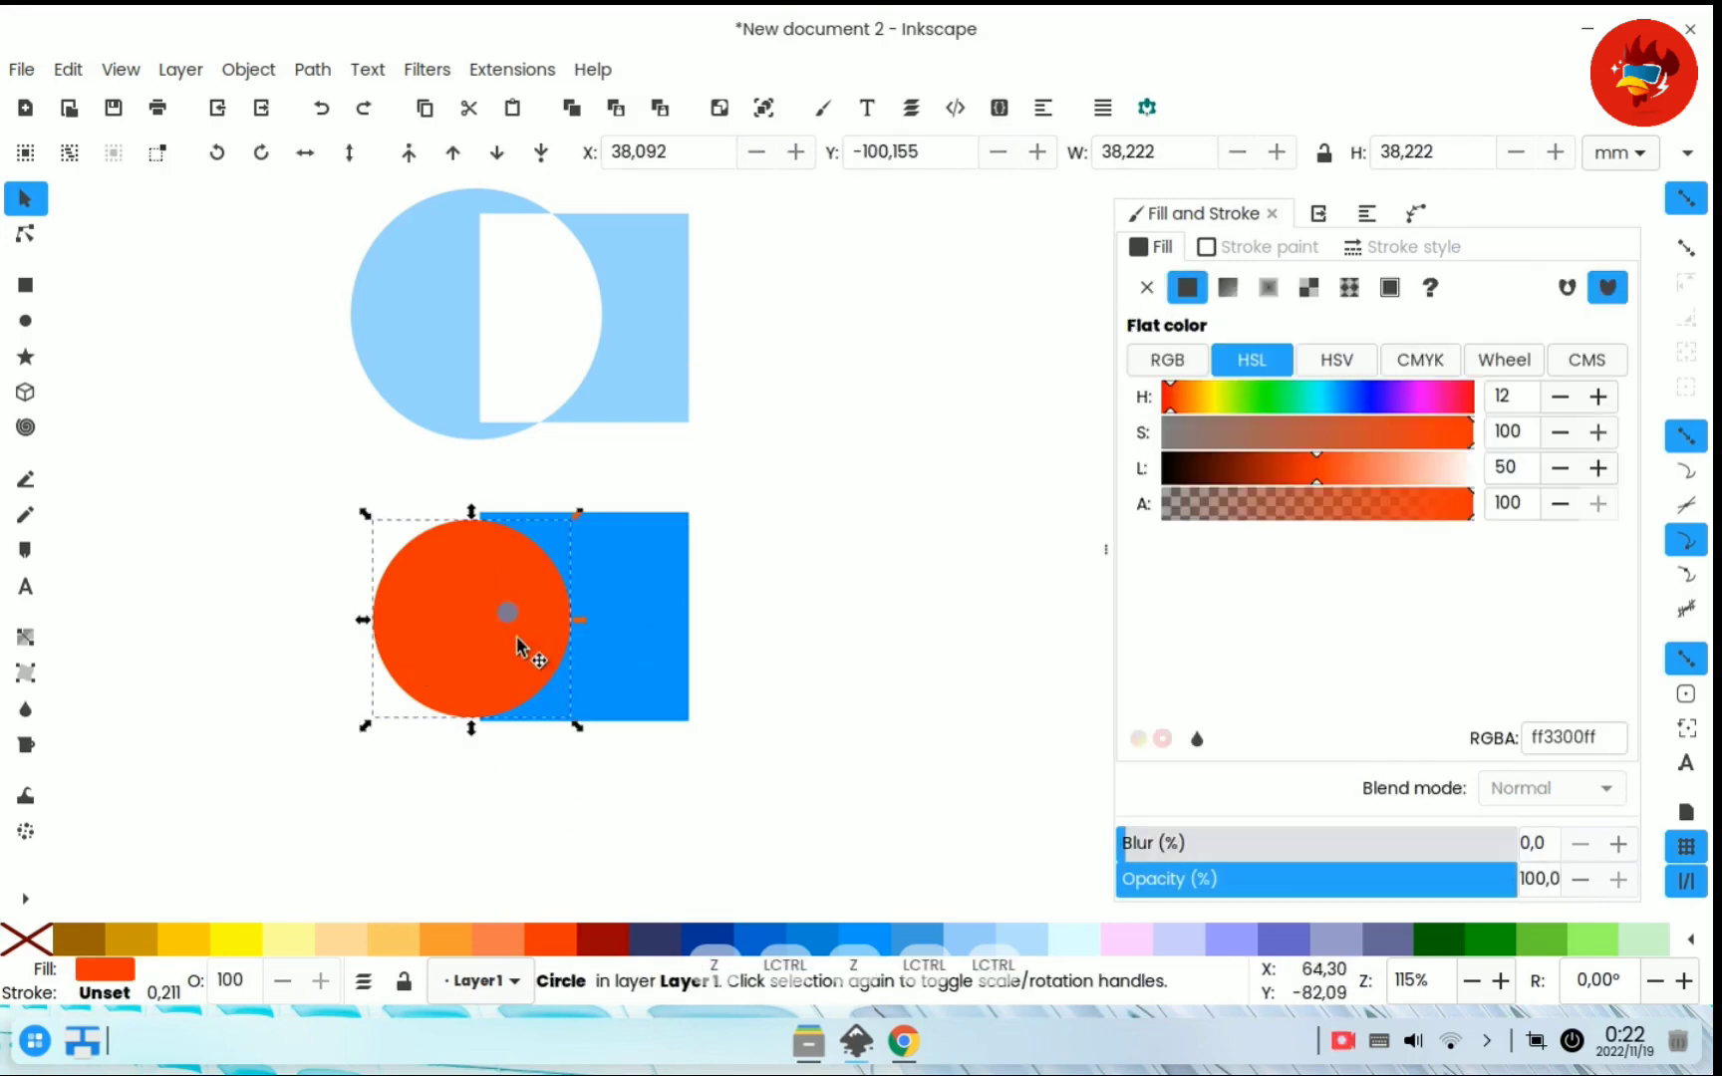
pyautogui.moveTo(575, 728); pyautogui.dragTo(586, 737)
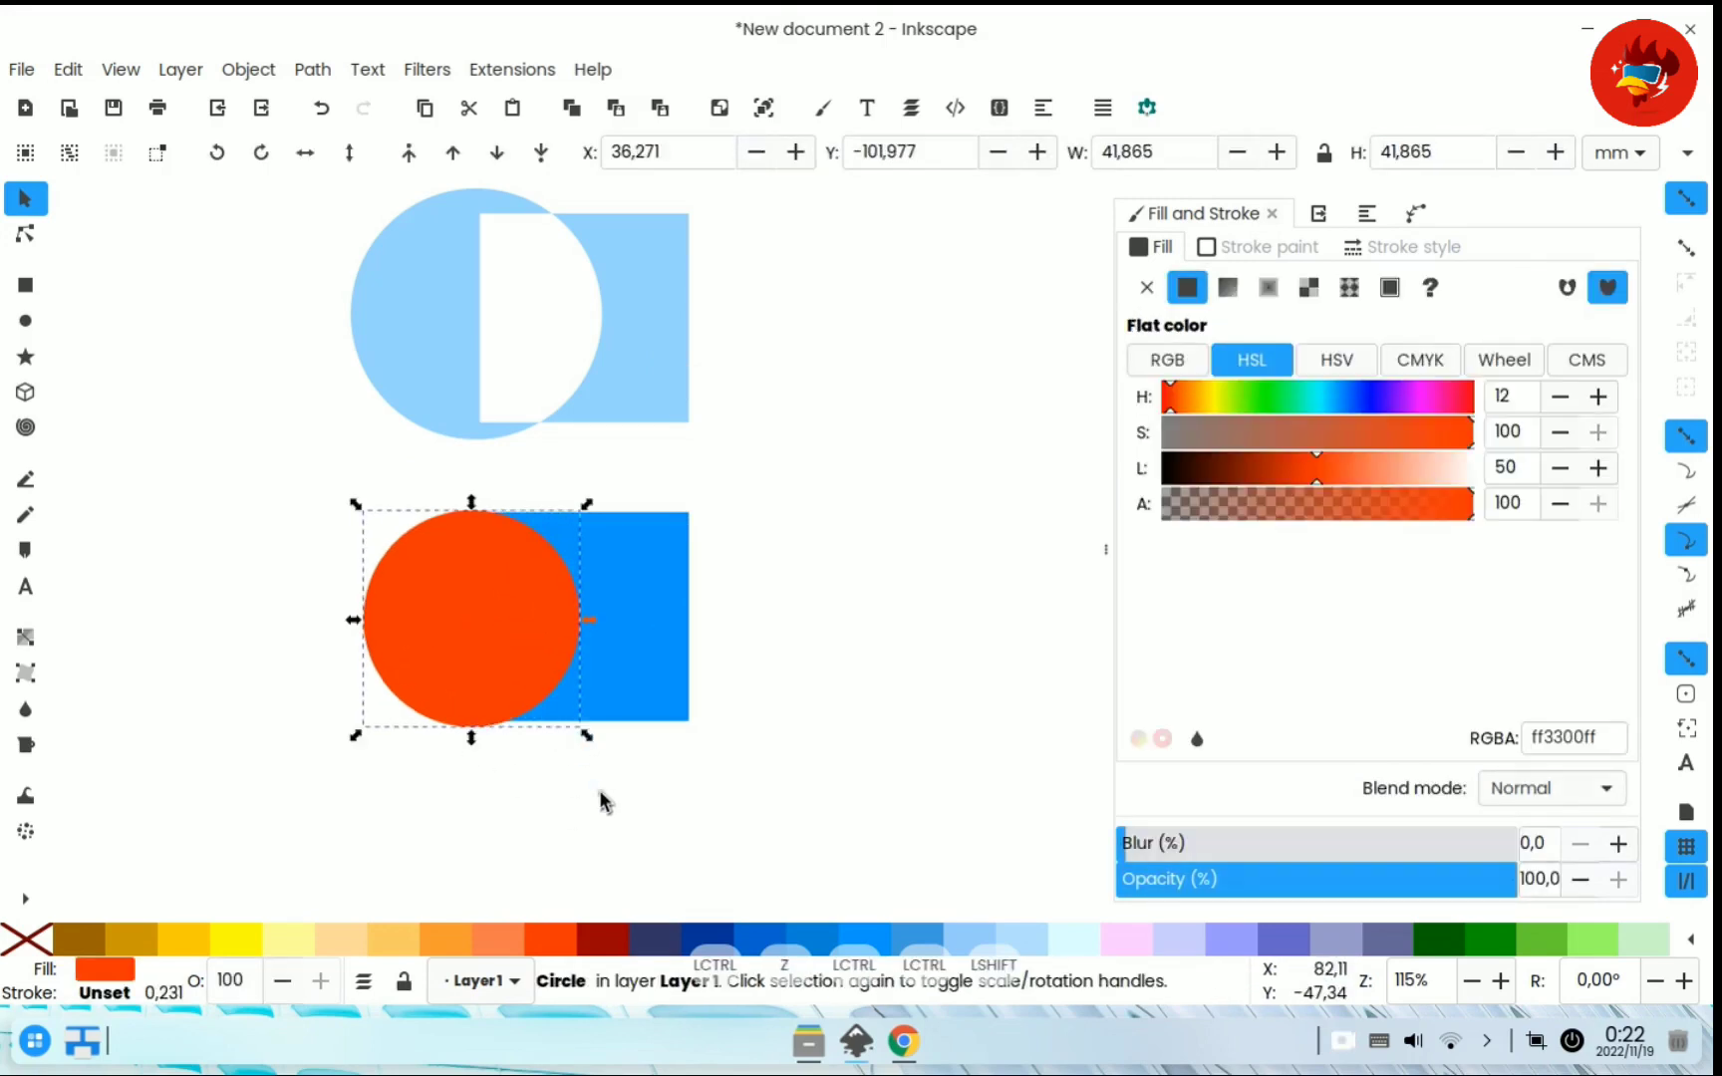
pyautogui.click(600, 799)
# - Paste the copied orange and blue pieces, and place them directly below the fifth row's blue square
pyautogui.press('space')
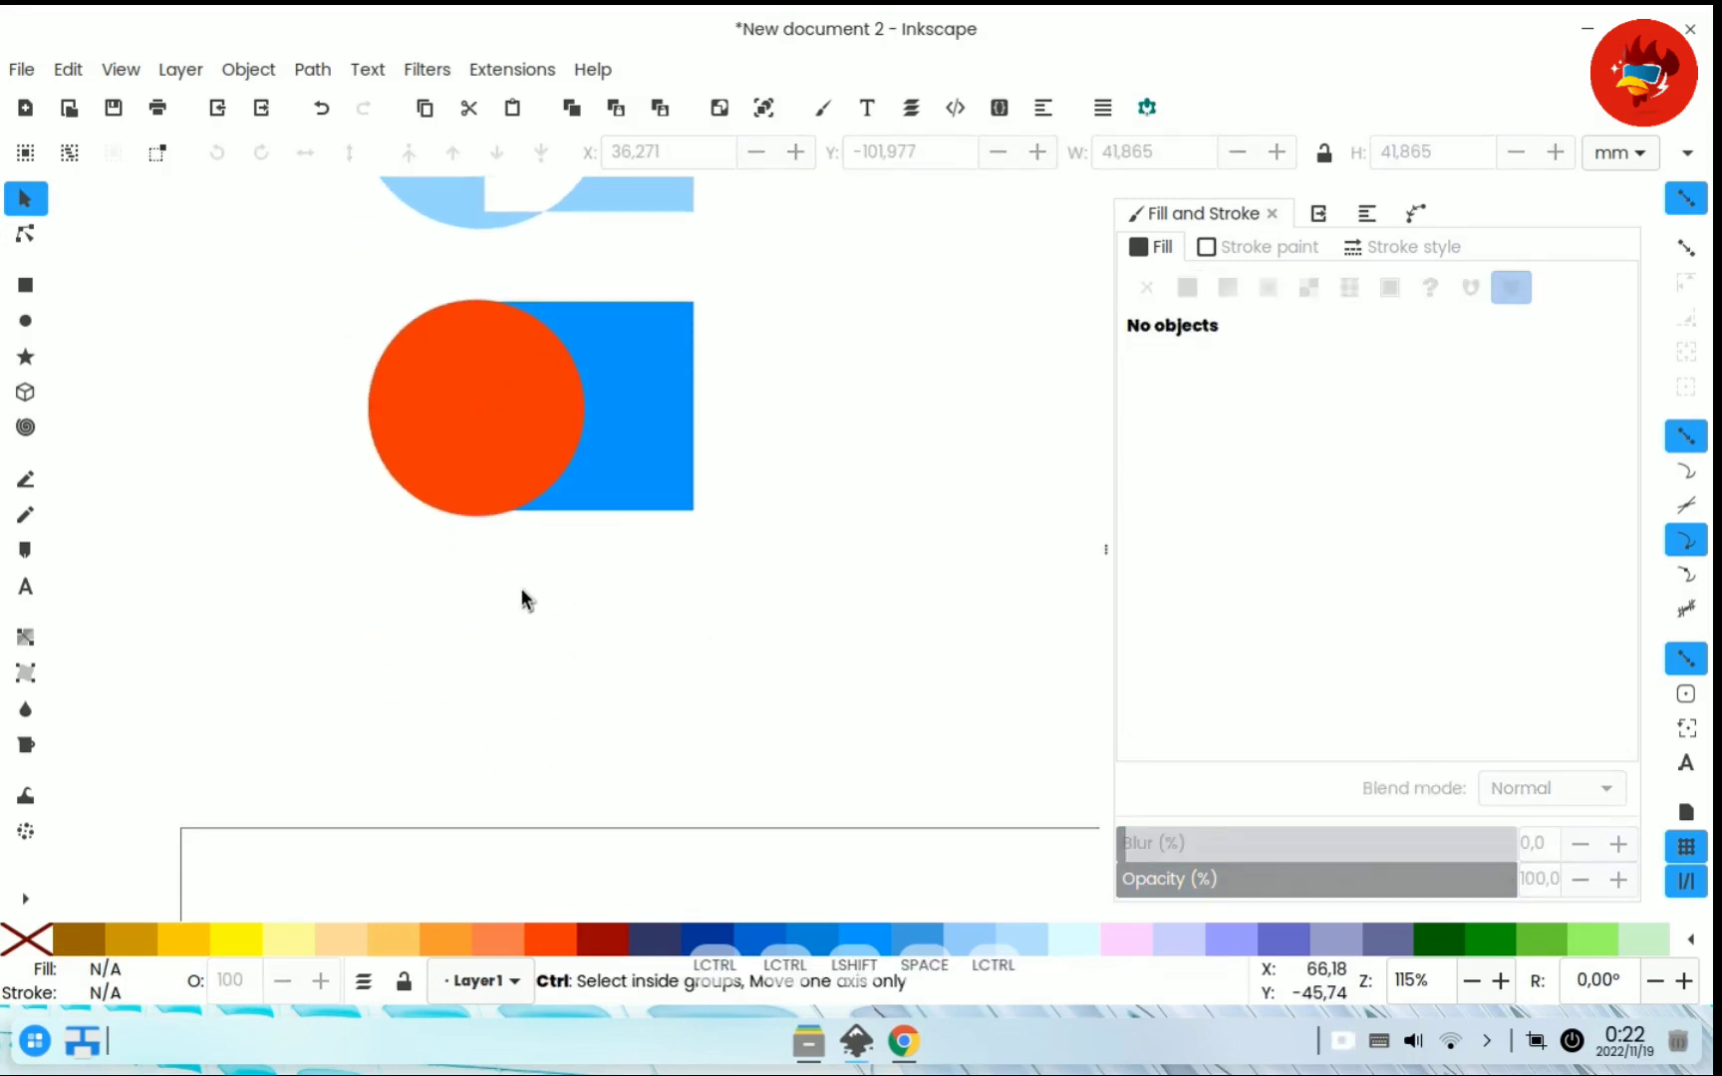
pyautogui.hotkey('ctrl', 'v')
pyautogui.moveTo(596, 683); pyautogui.dragTo(666, 707)
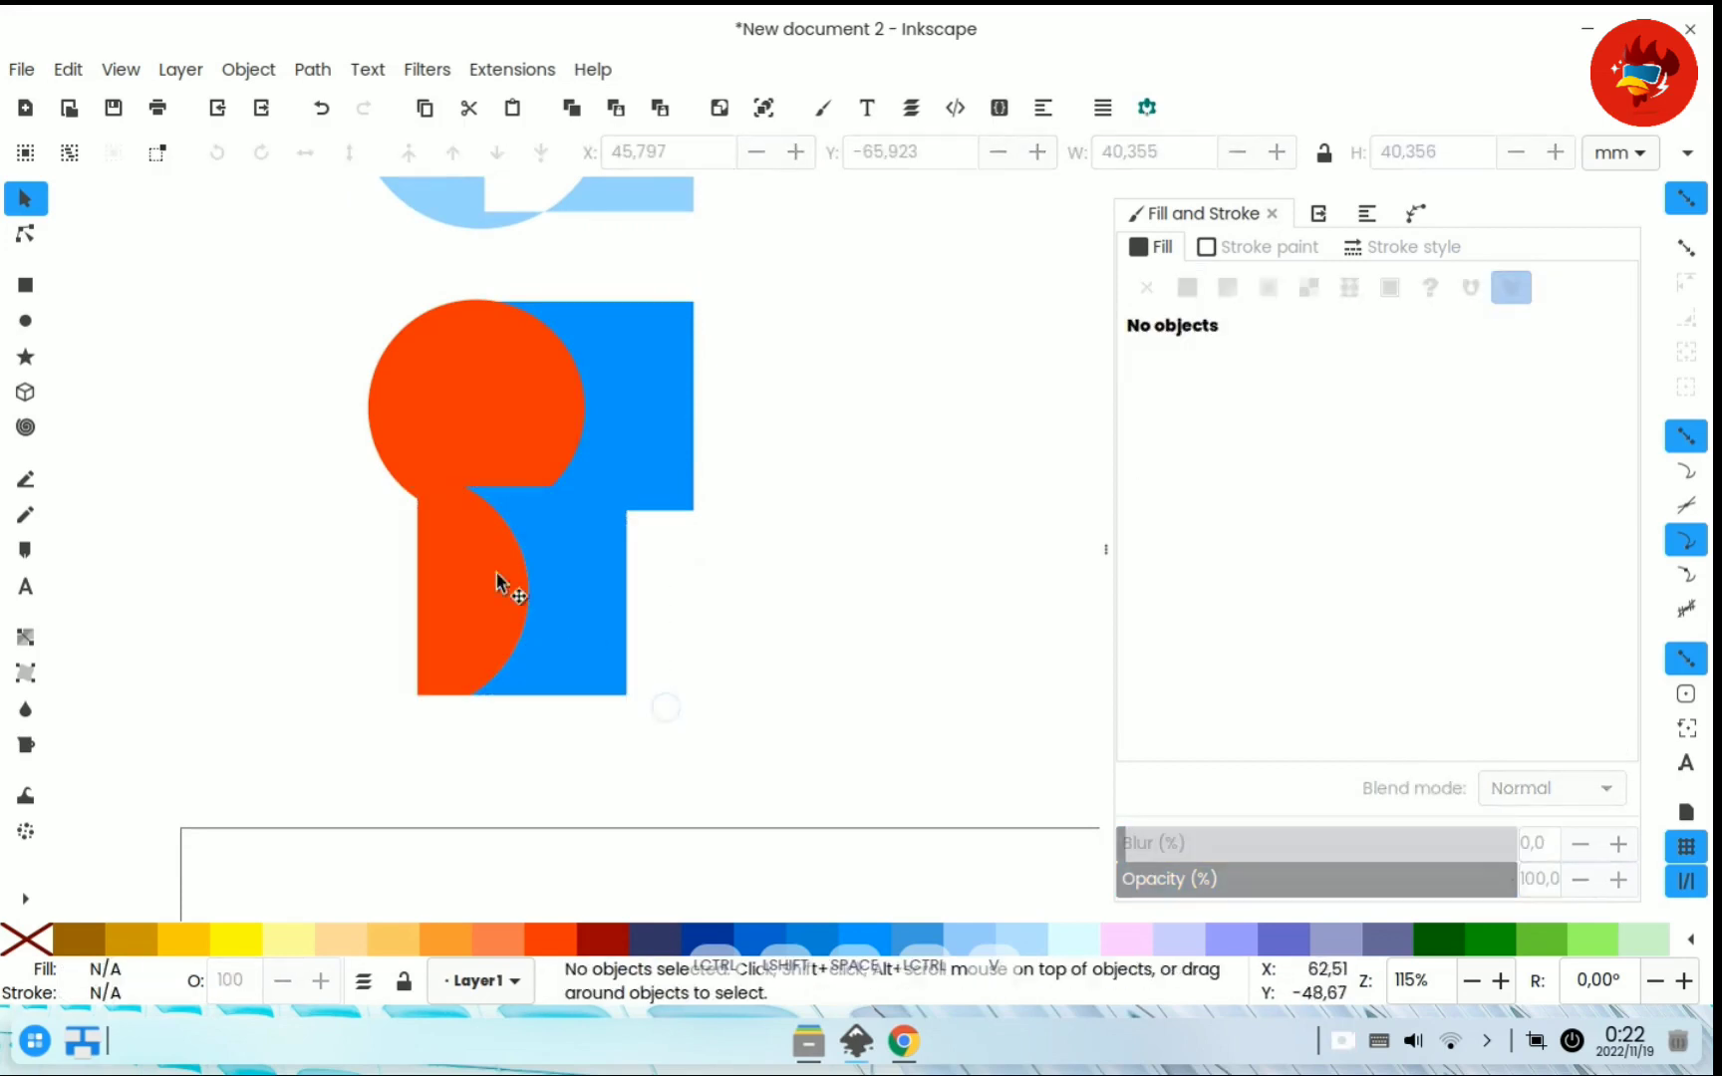
pyautogui.keyDown('ctrl'); pyautogui.click(578, 690); pyautogui.keyUp('ctrl')
pyautogui.keyDown('ctrl'); pyautogui.keyDown('shift'); pyautogui.click(441, 615); pyautogui.keyUp('shift'); pyautogui.keyUp('ctrl')
pyautogui.press('Escape')
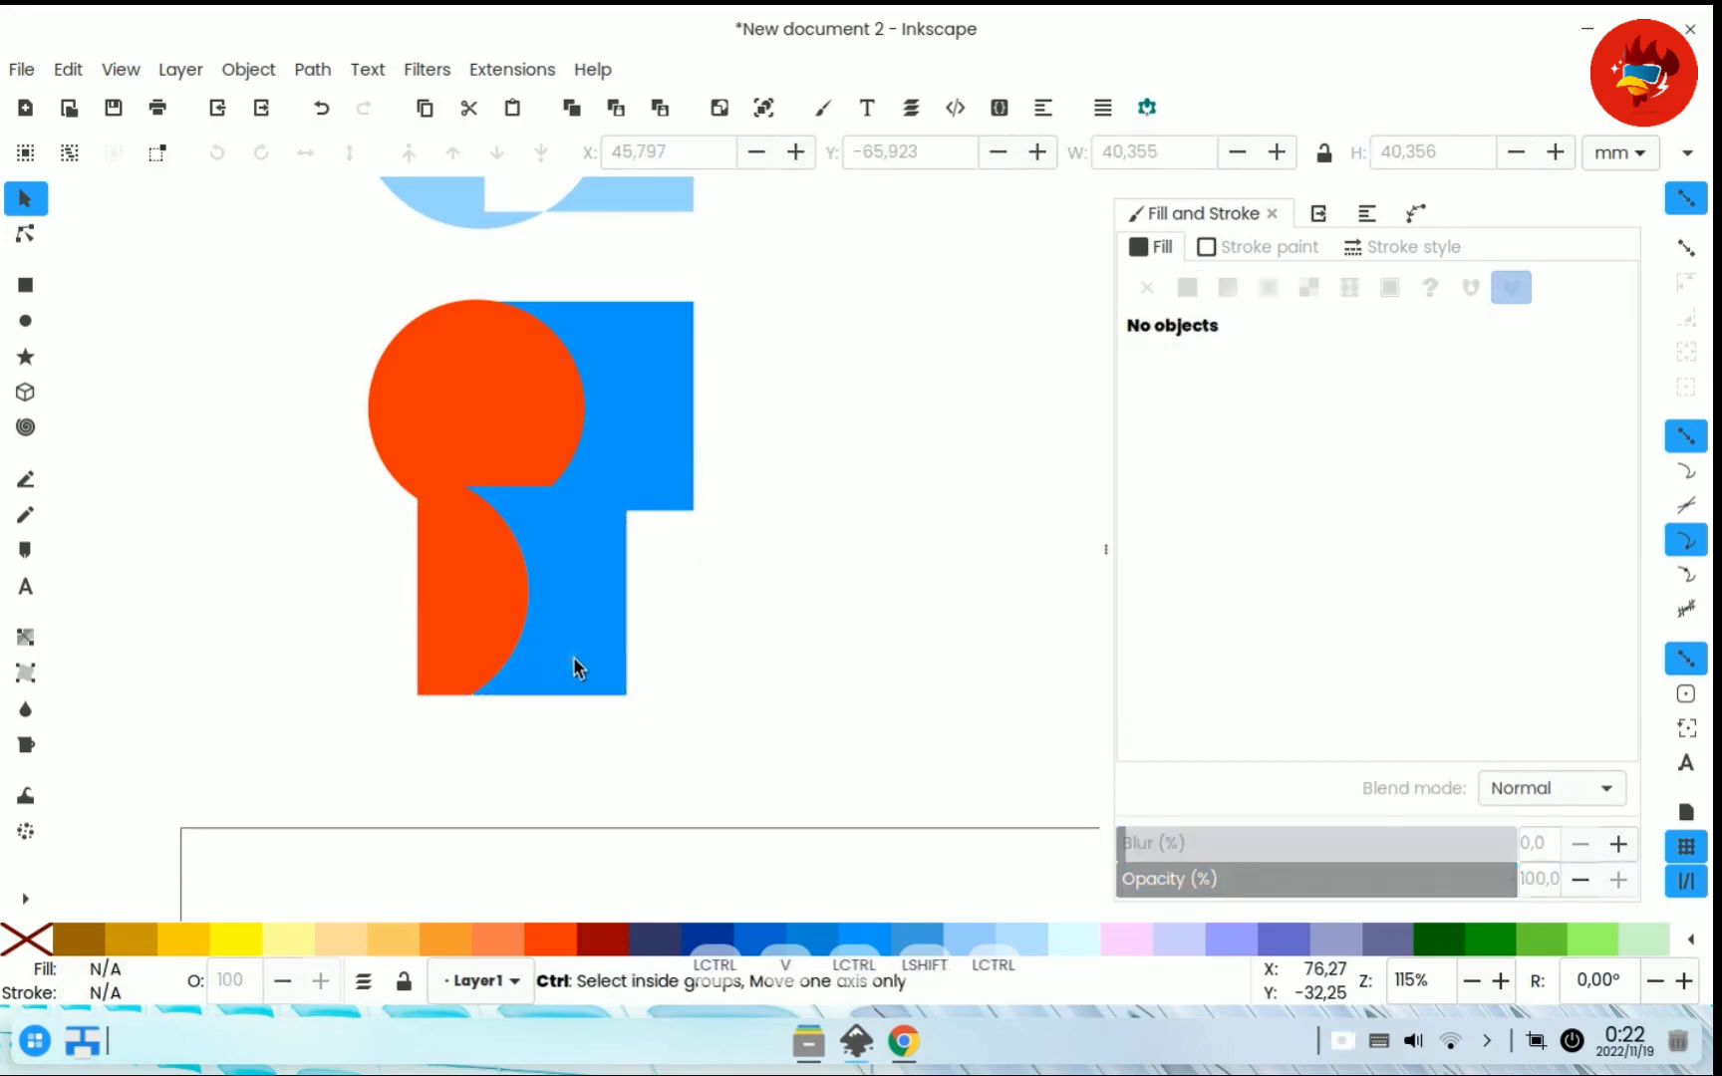
pyautogui.keyDown('ctrl'); pyautogui.click(486, 586); pyautogui.keyUp('ctrl')
pyautogui.keyDown('ctrl'); pyautogui.keyDown('shift'); pyautogui.click(557, 608); pyautogui.keyUp('shift'); pyautogui.keyUp('ctrl')
pyautogui.moveTo(475, 548); pyautogui.dragTo(558, 678)
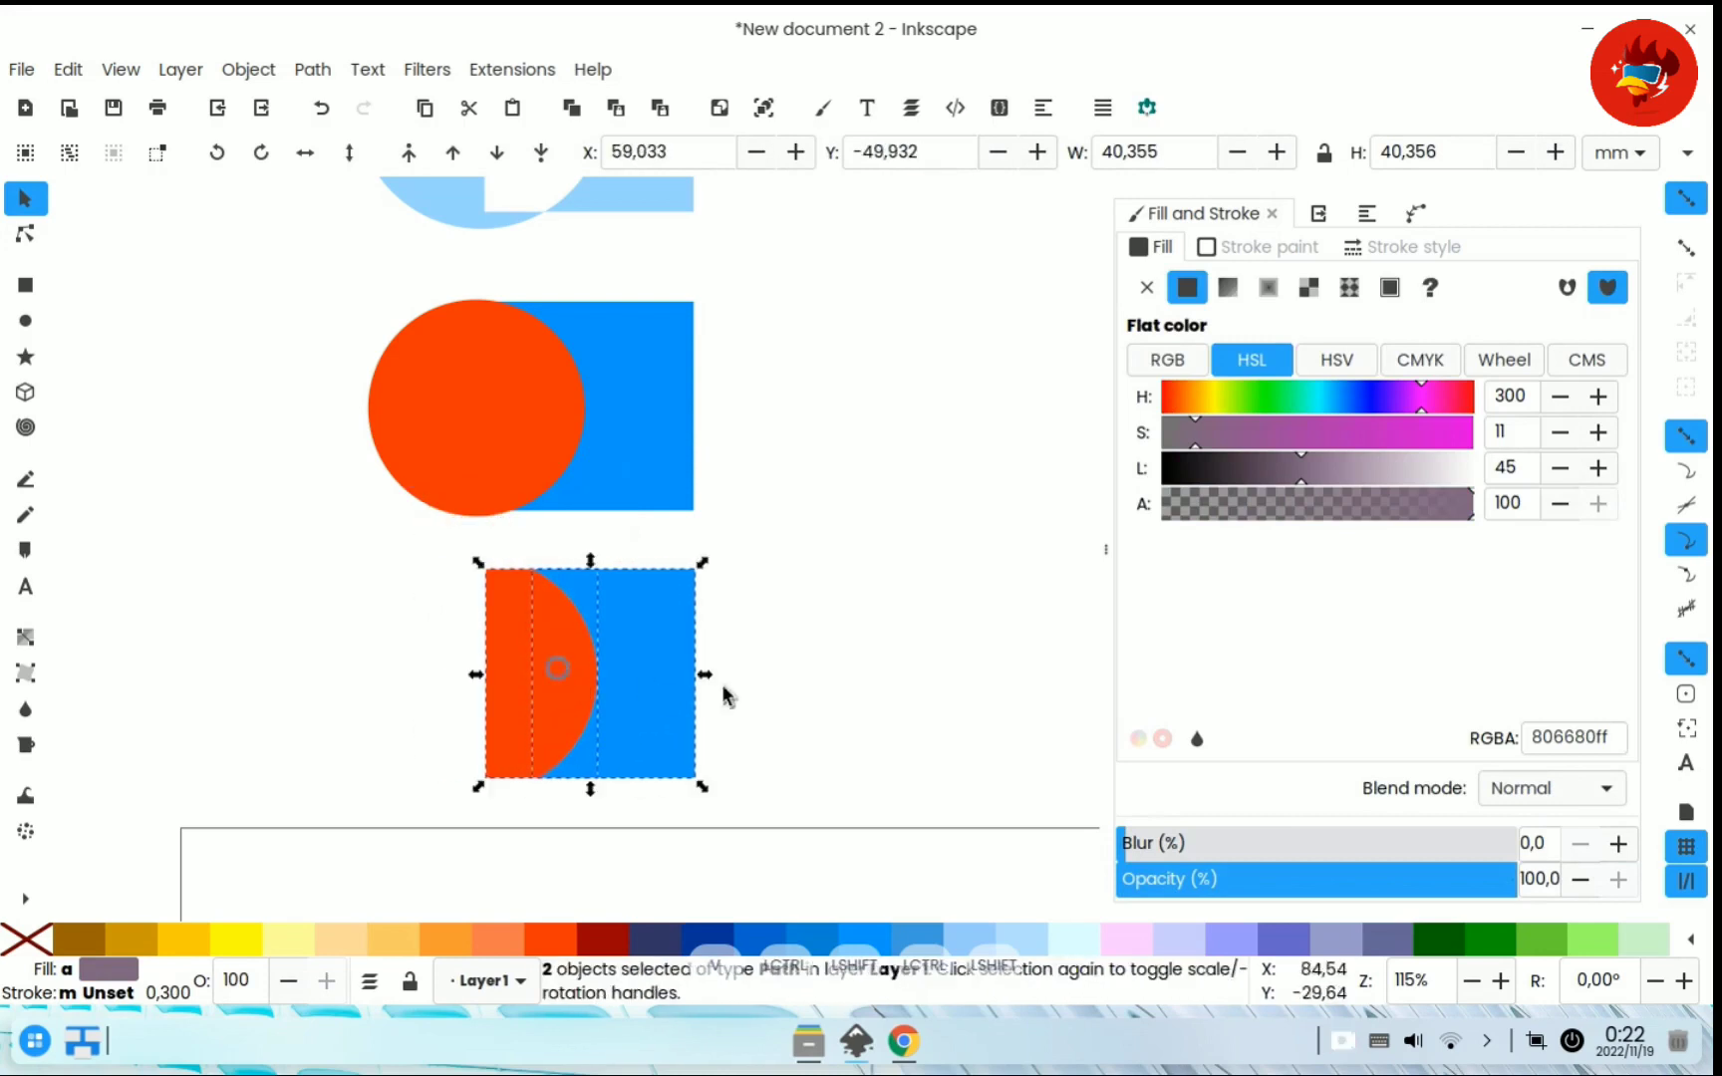
pyautogui.click(862, 720)
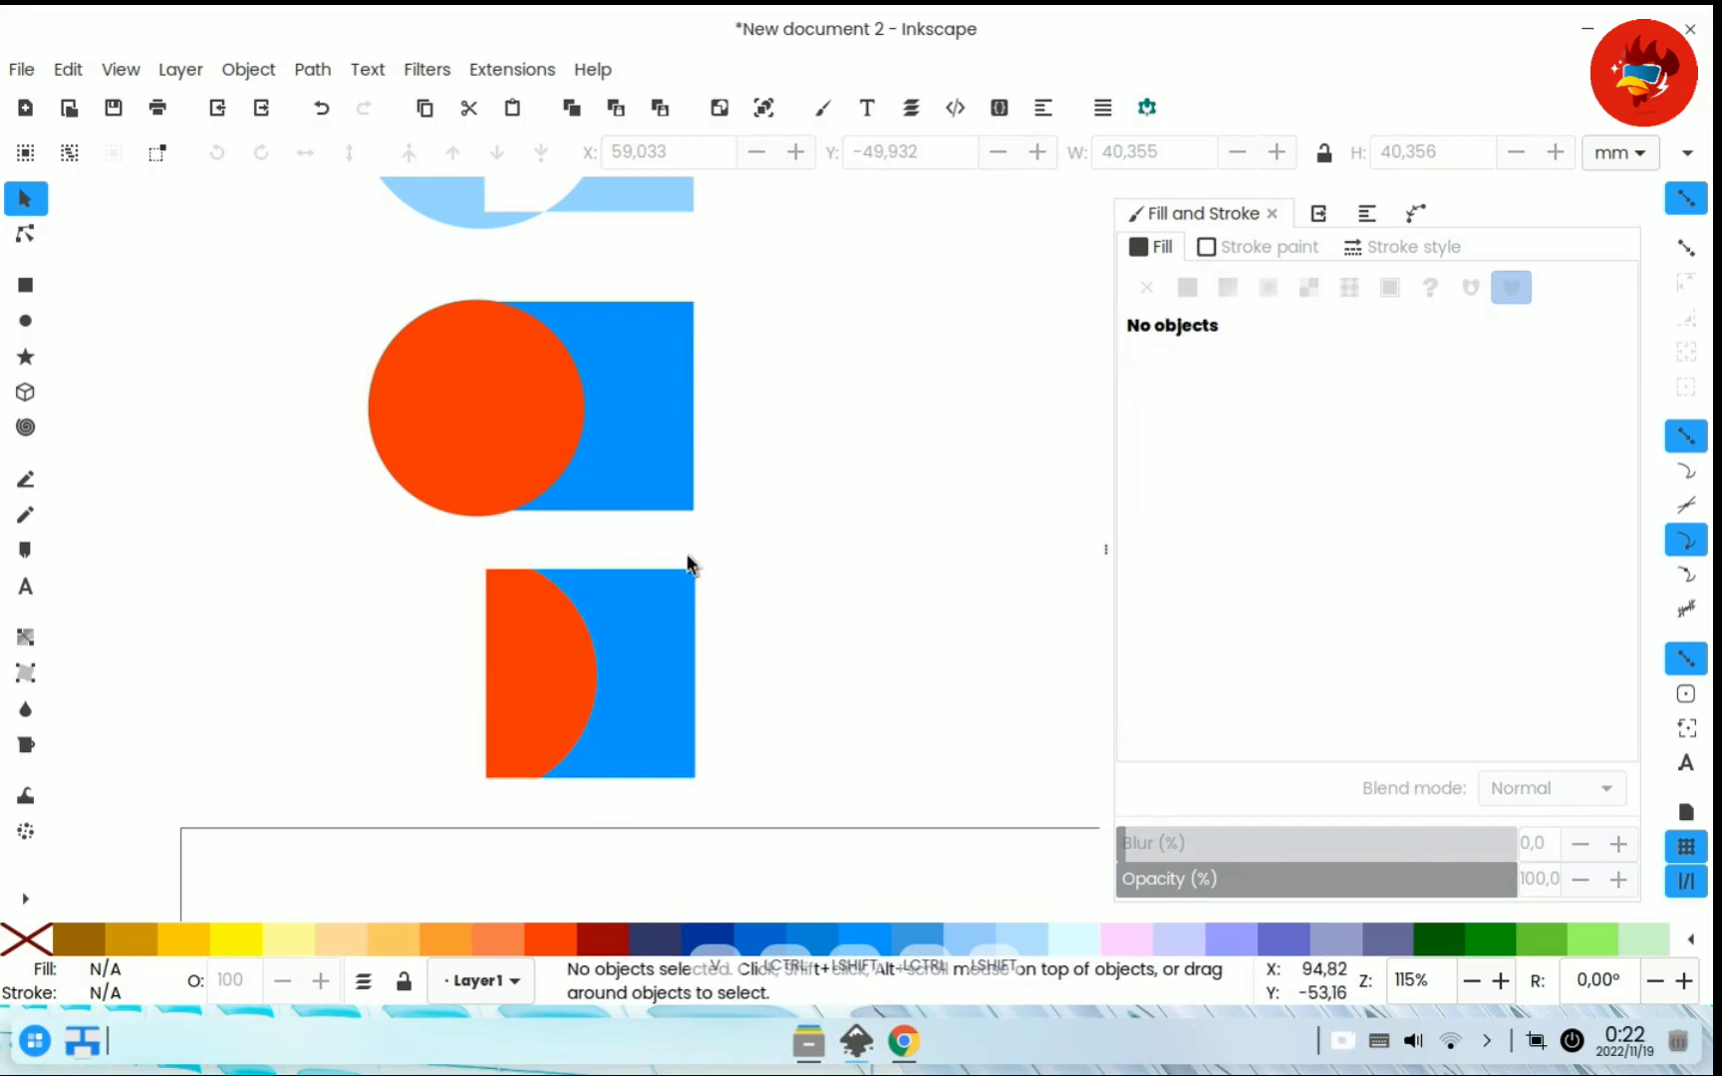
# - Examine the divided pieces against the undivided circle and square, the Exclusion shape and the translucent overlap in the rows above
pyautogui.moveTo(585, 770); pyautogui.dragTo(541, 707)
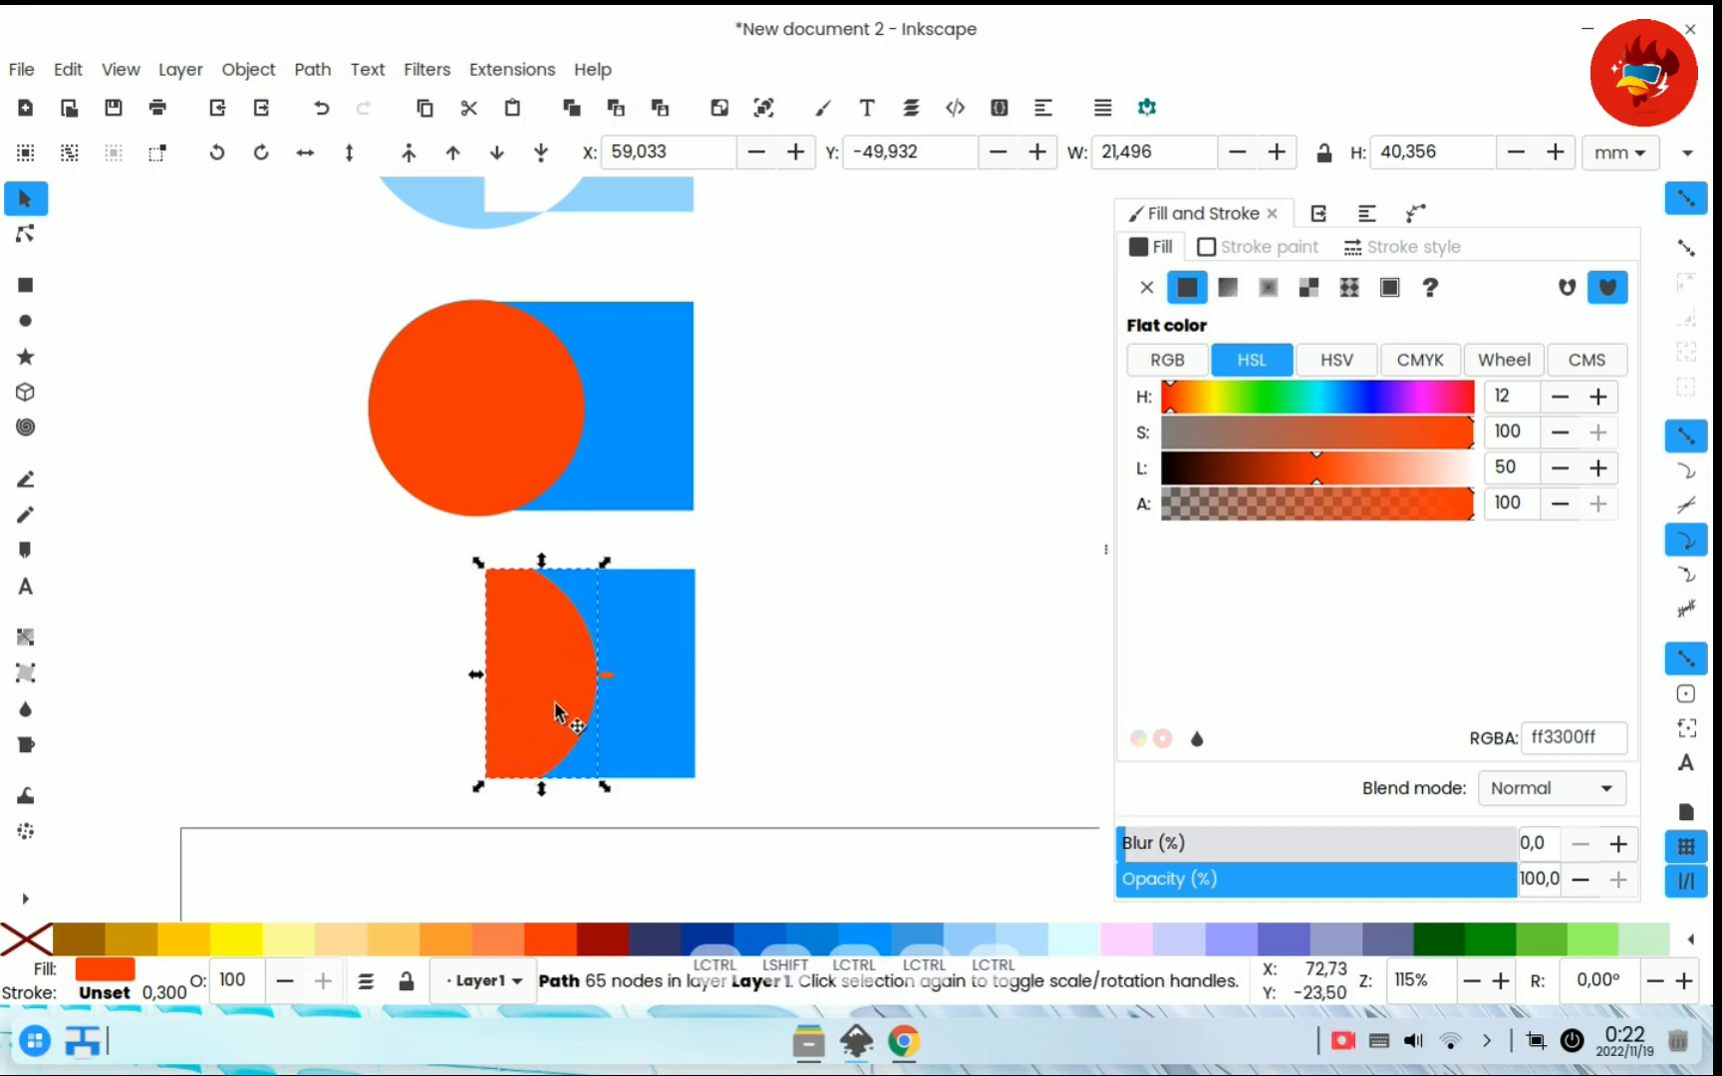
pyautogui.click(784, 596)
pyautogui.moveTo(784, 596); pyautogui.dragTo(672, 682)
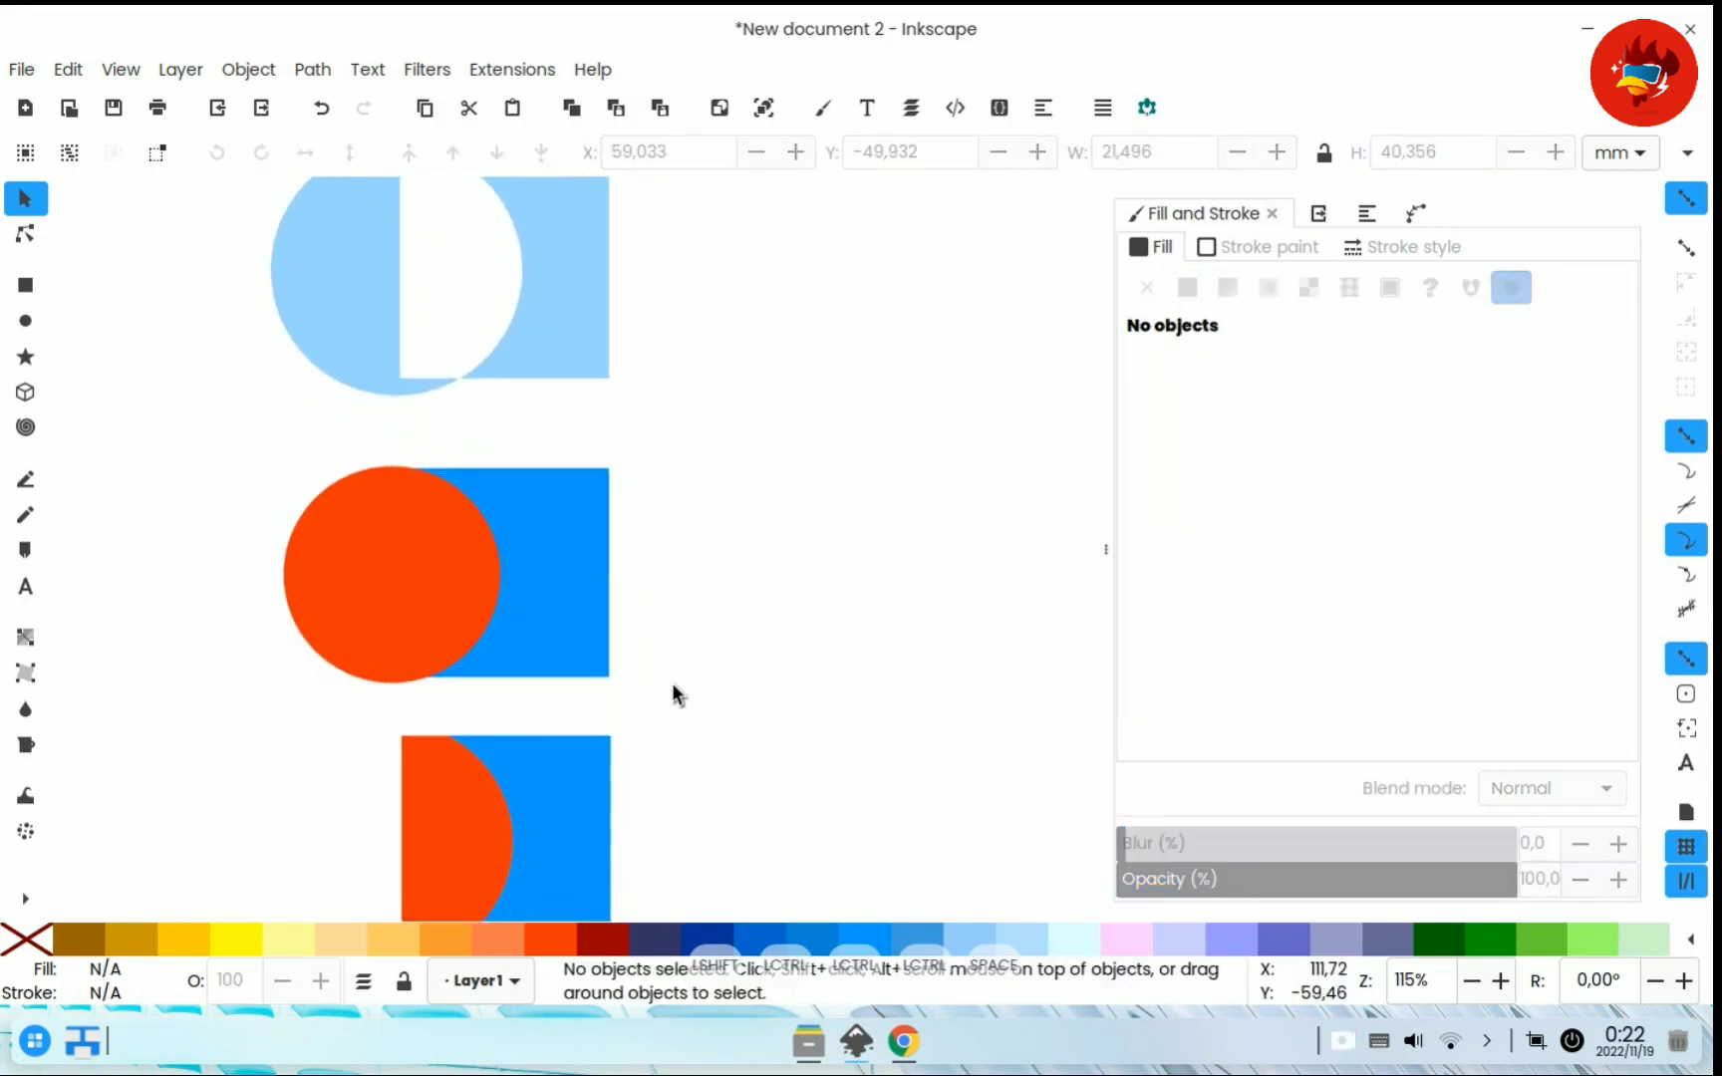
pyautogui.press('space')
pyautogui.moveTo(618, 403); pyautogui.dragTo(664, 779)
pyautogui.press('ctrl')
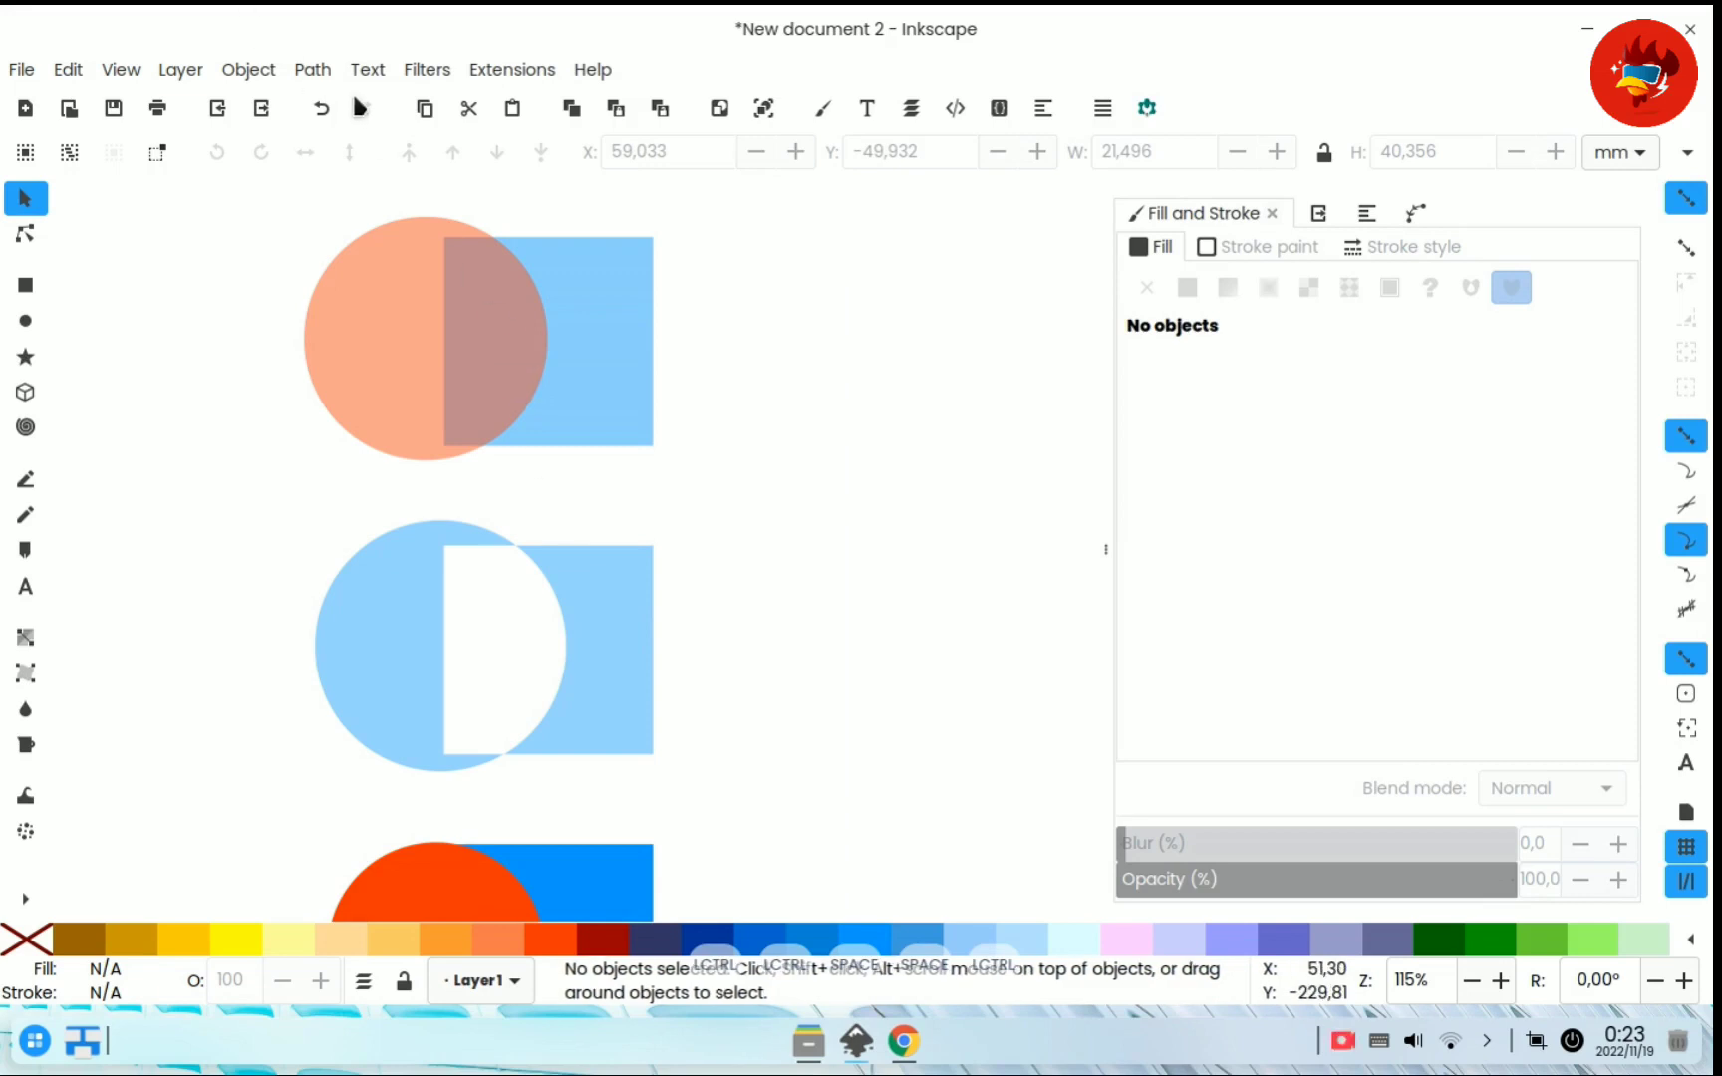
pyautogui.click(312, 69)
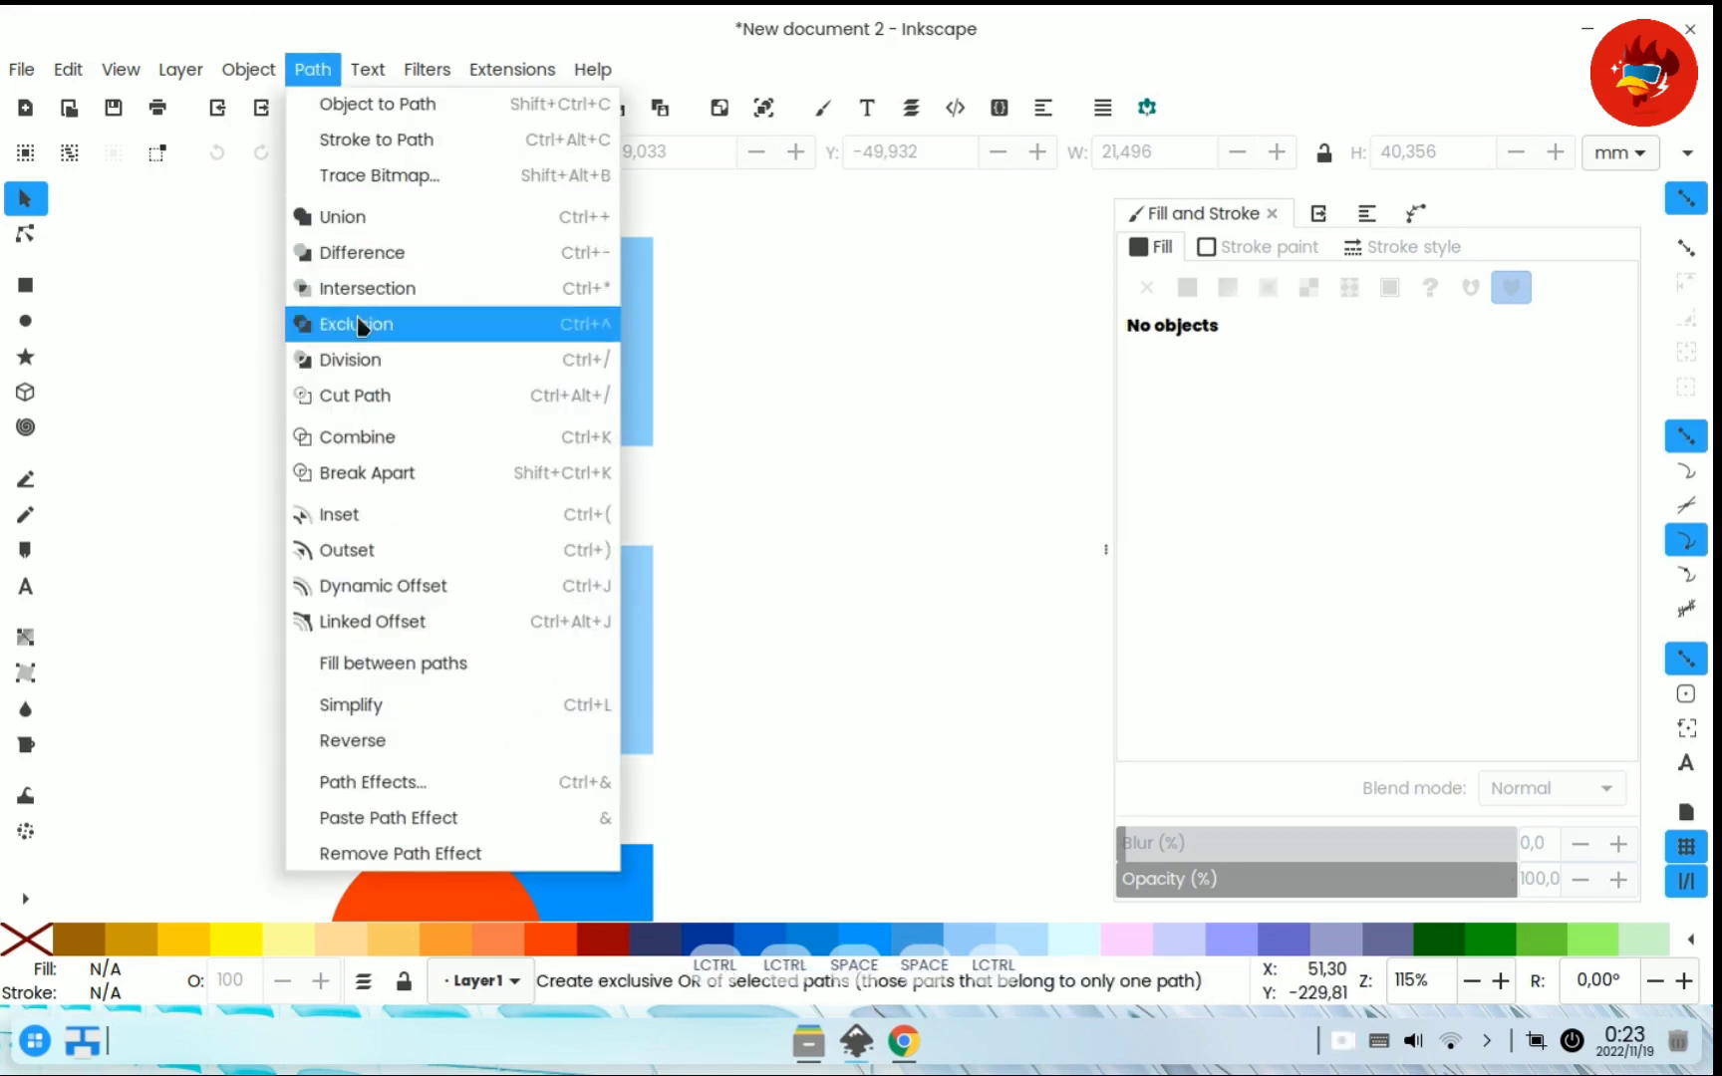
pyautogui.click(781, 374)
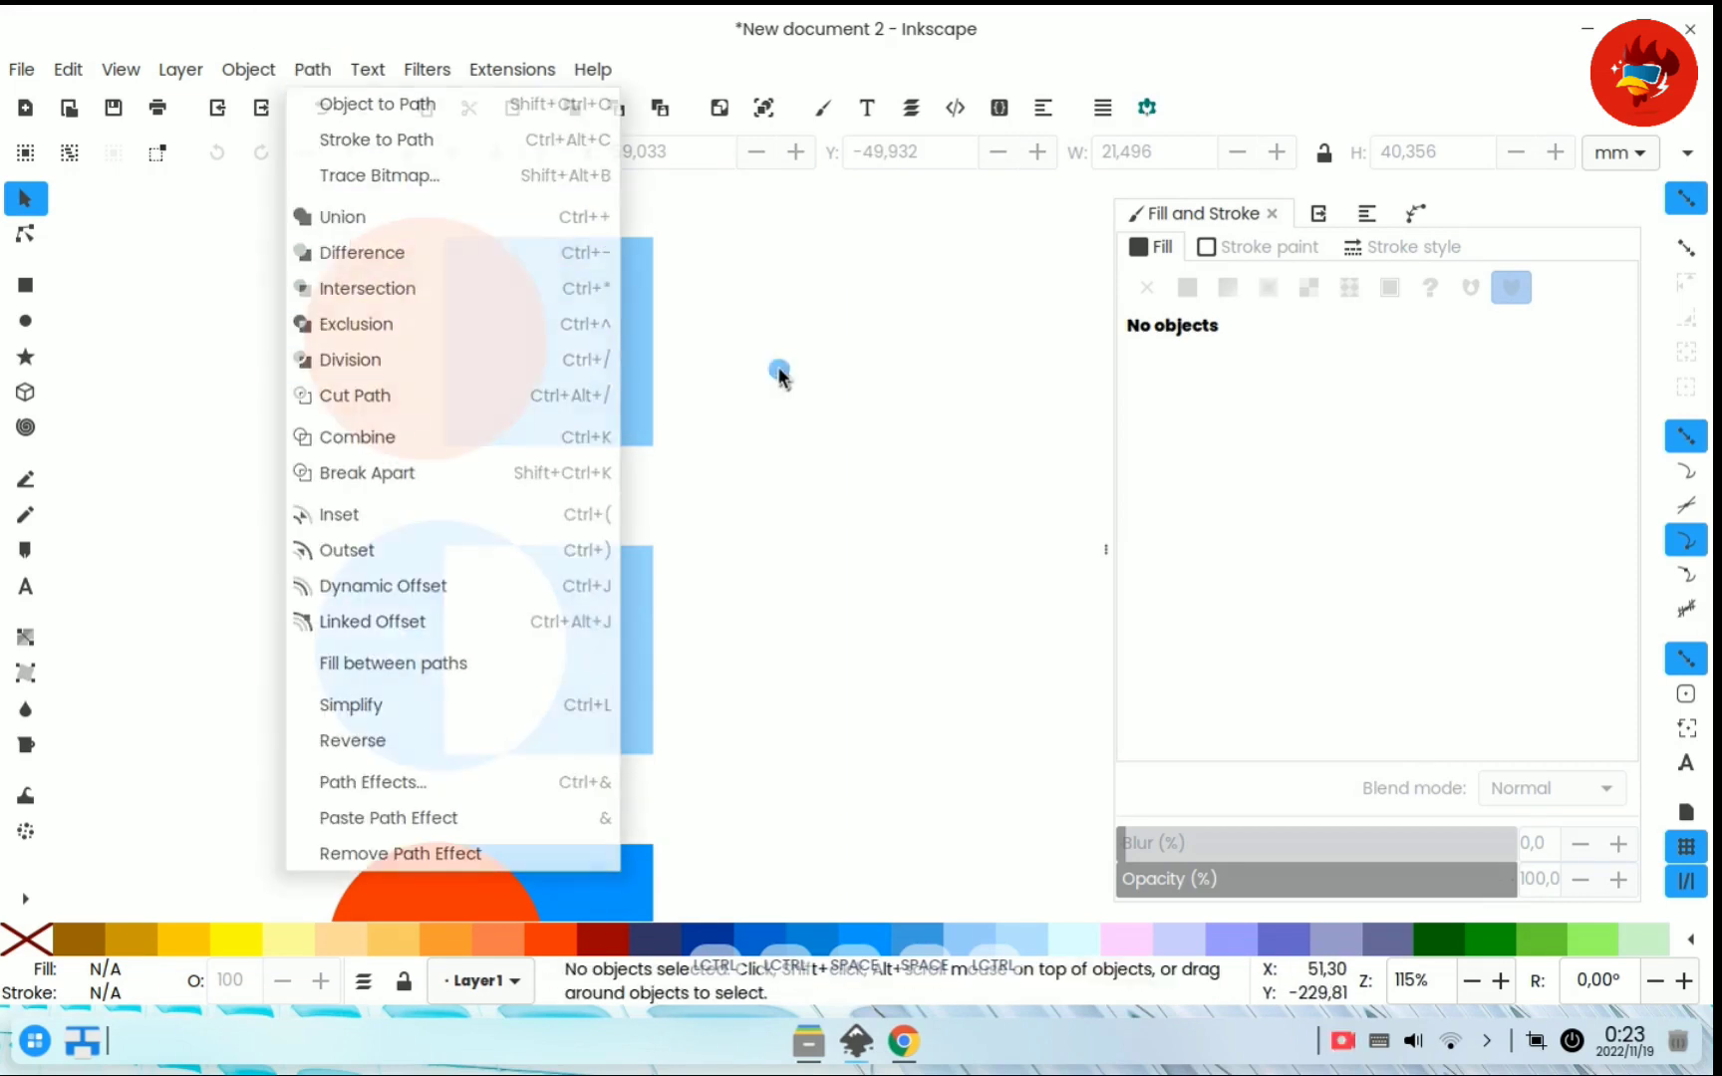
pyautogui.press('space')
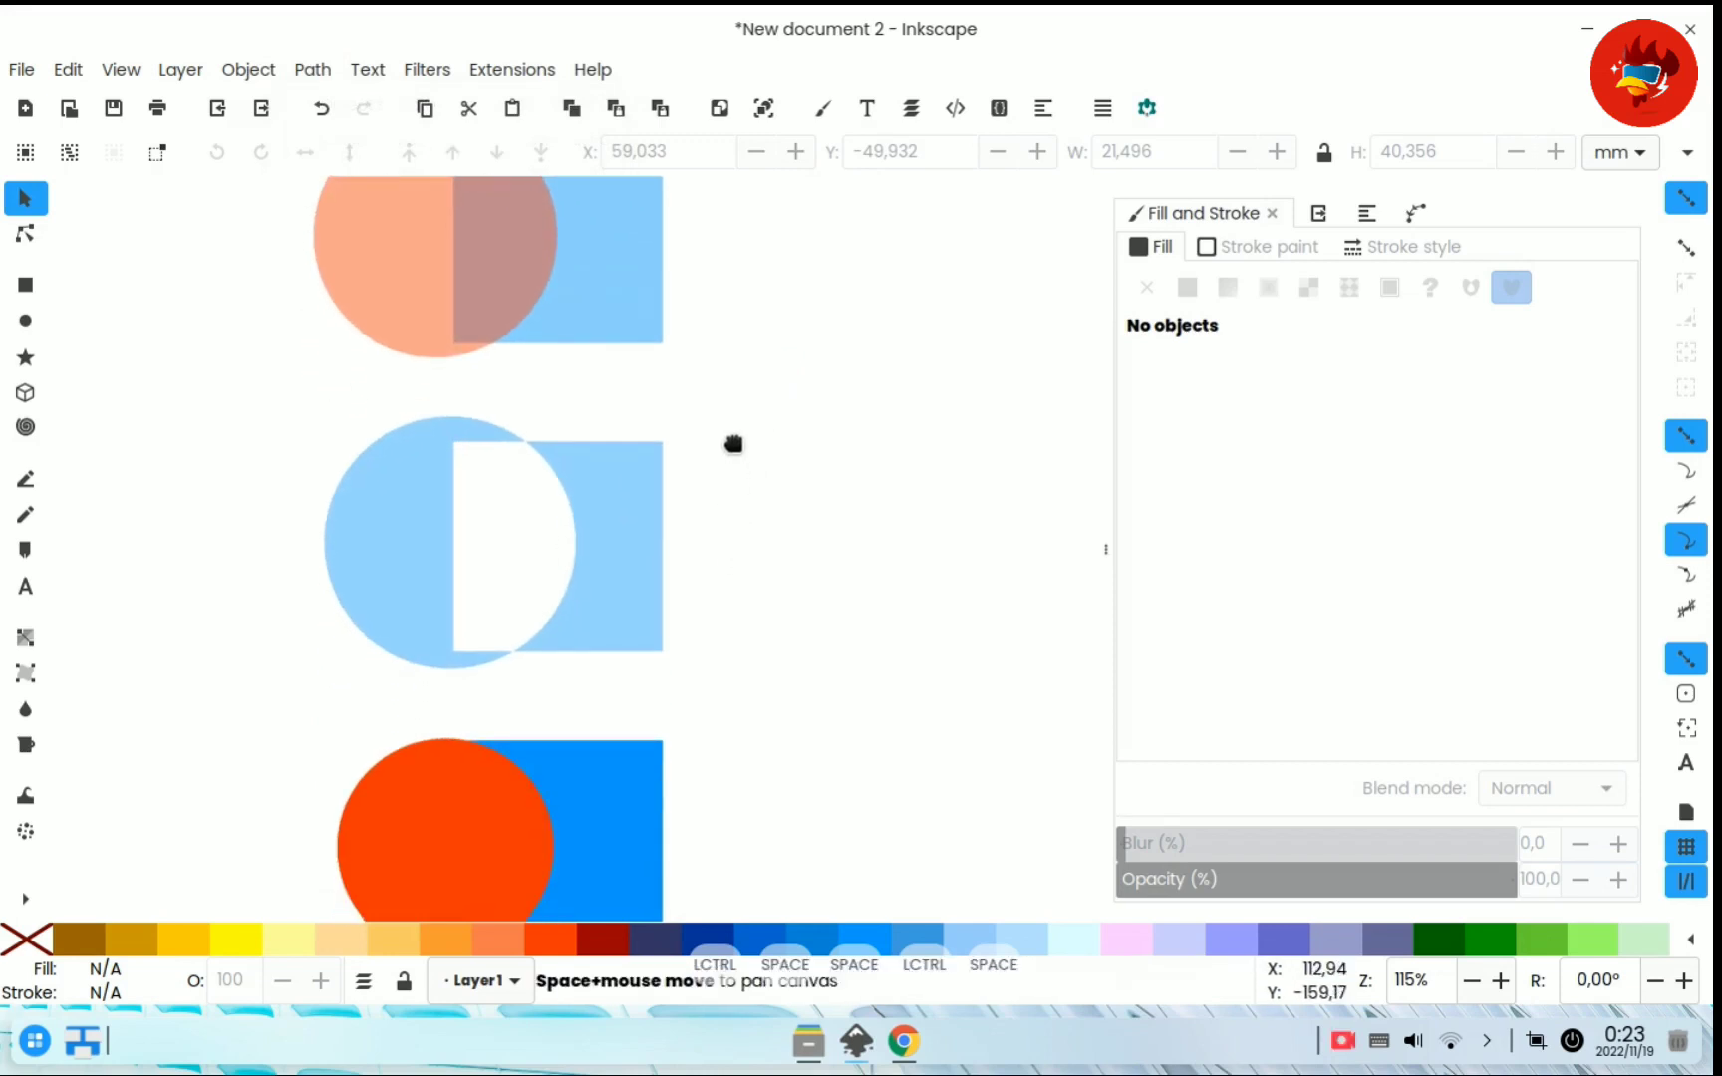
pyautogui.press('space')
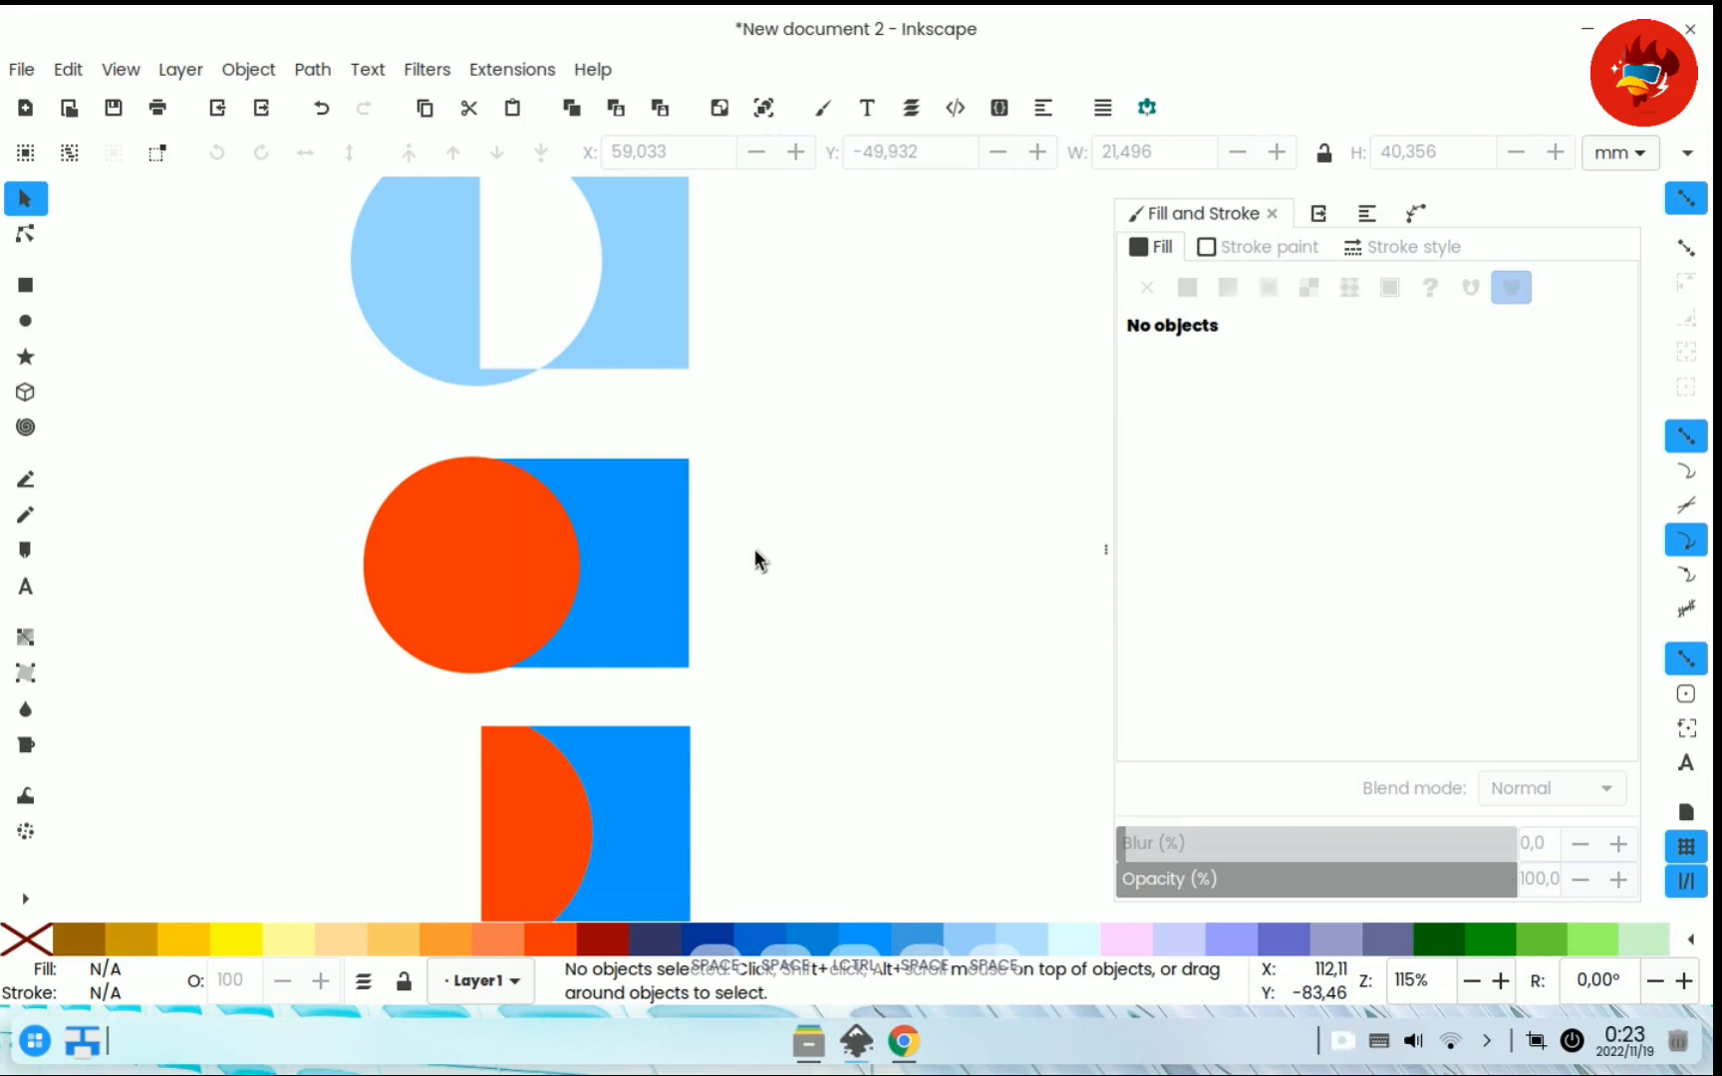
# - Review the available path operations and examine the example rows from the Union and Difference shapes down to the divided square
pyautogui.click(310, 74)
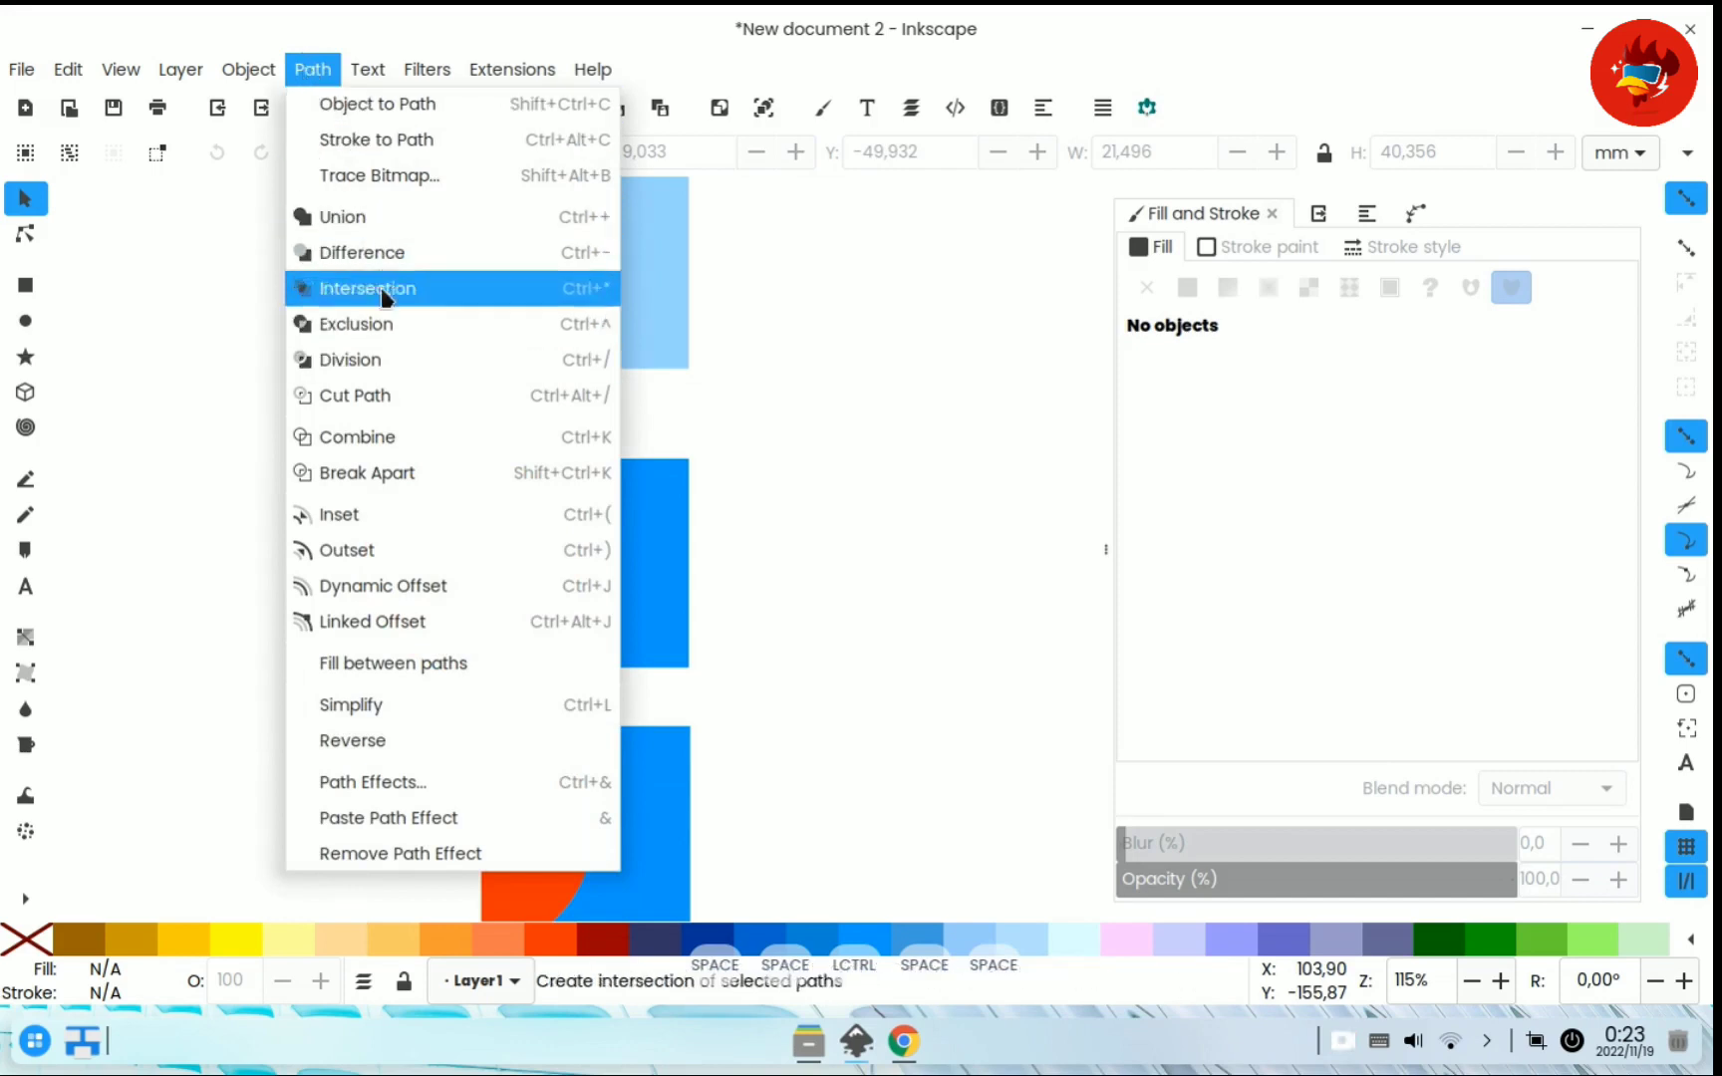
pyautogui.click(733, 513)
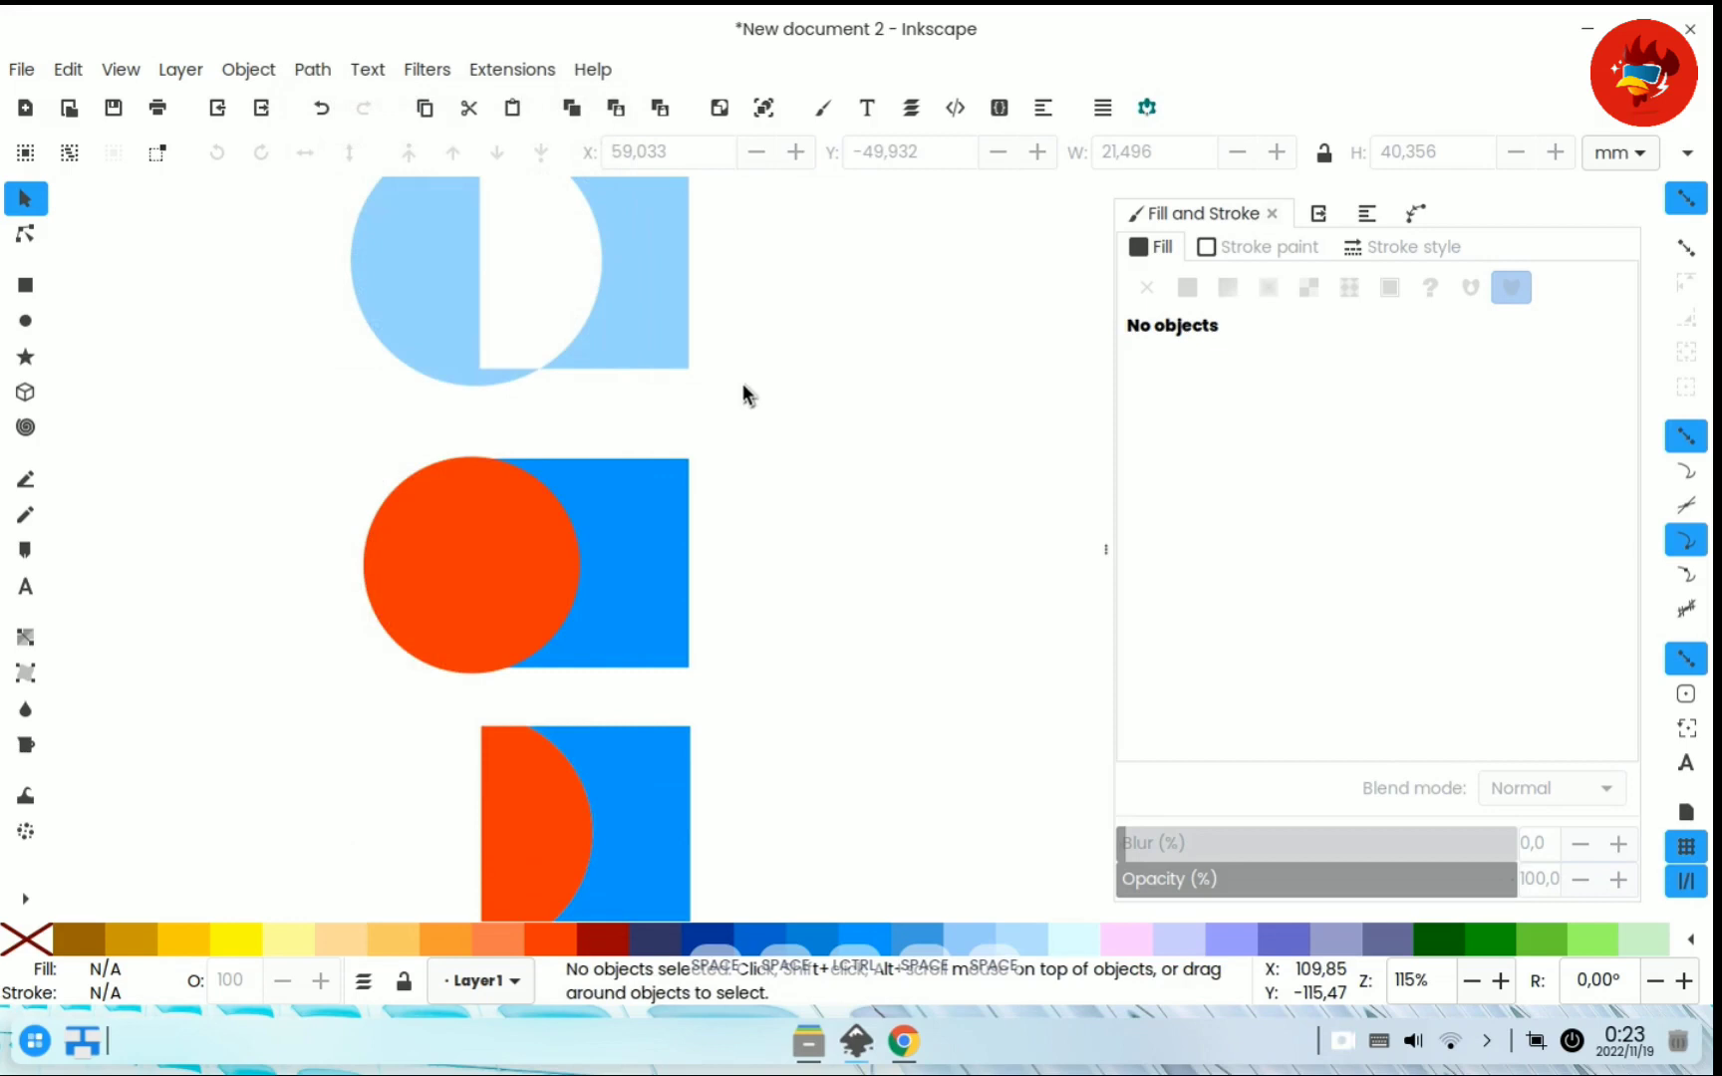
pyautogui.press('space')
pyautogui.moveTo(715, 320); pyautogui.dragTo(685, 784)
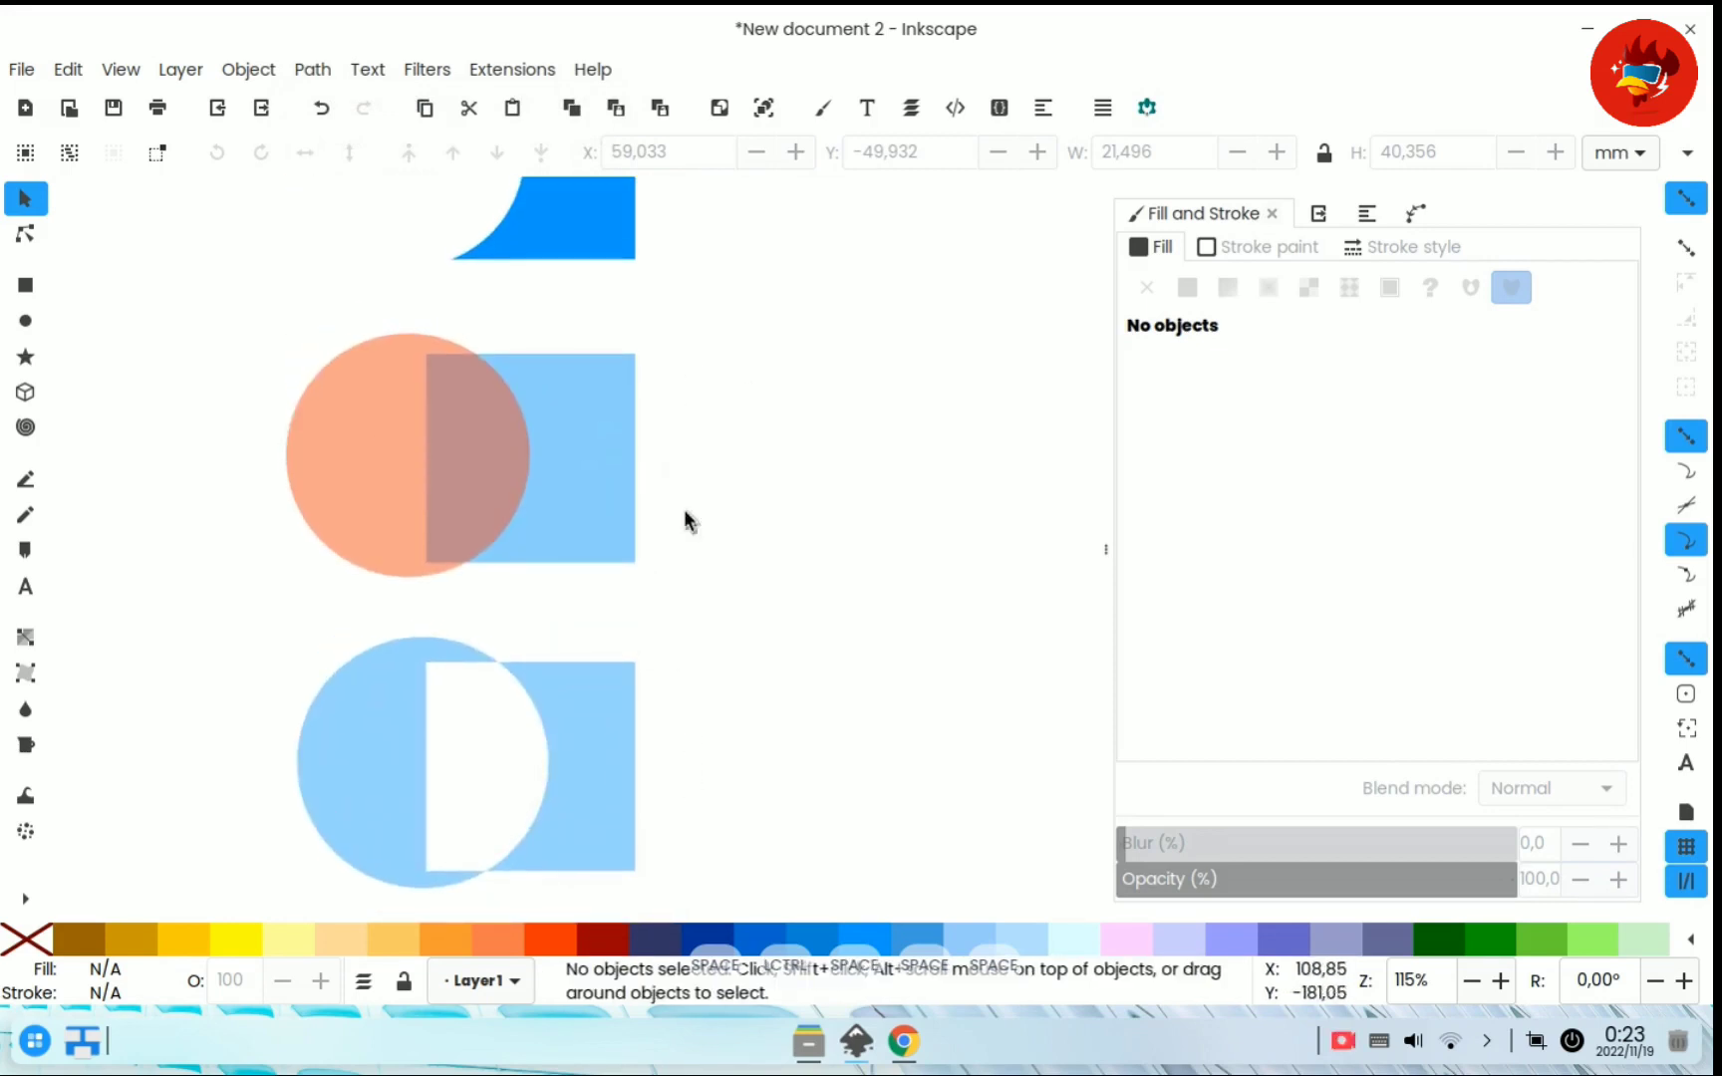
pyautogui.moveTo(681, 384); pyautogui.dragTo(703, 730)
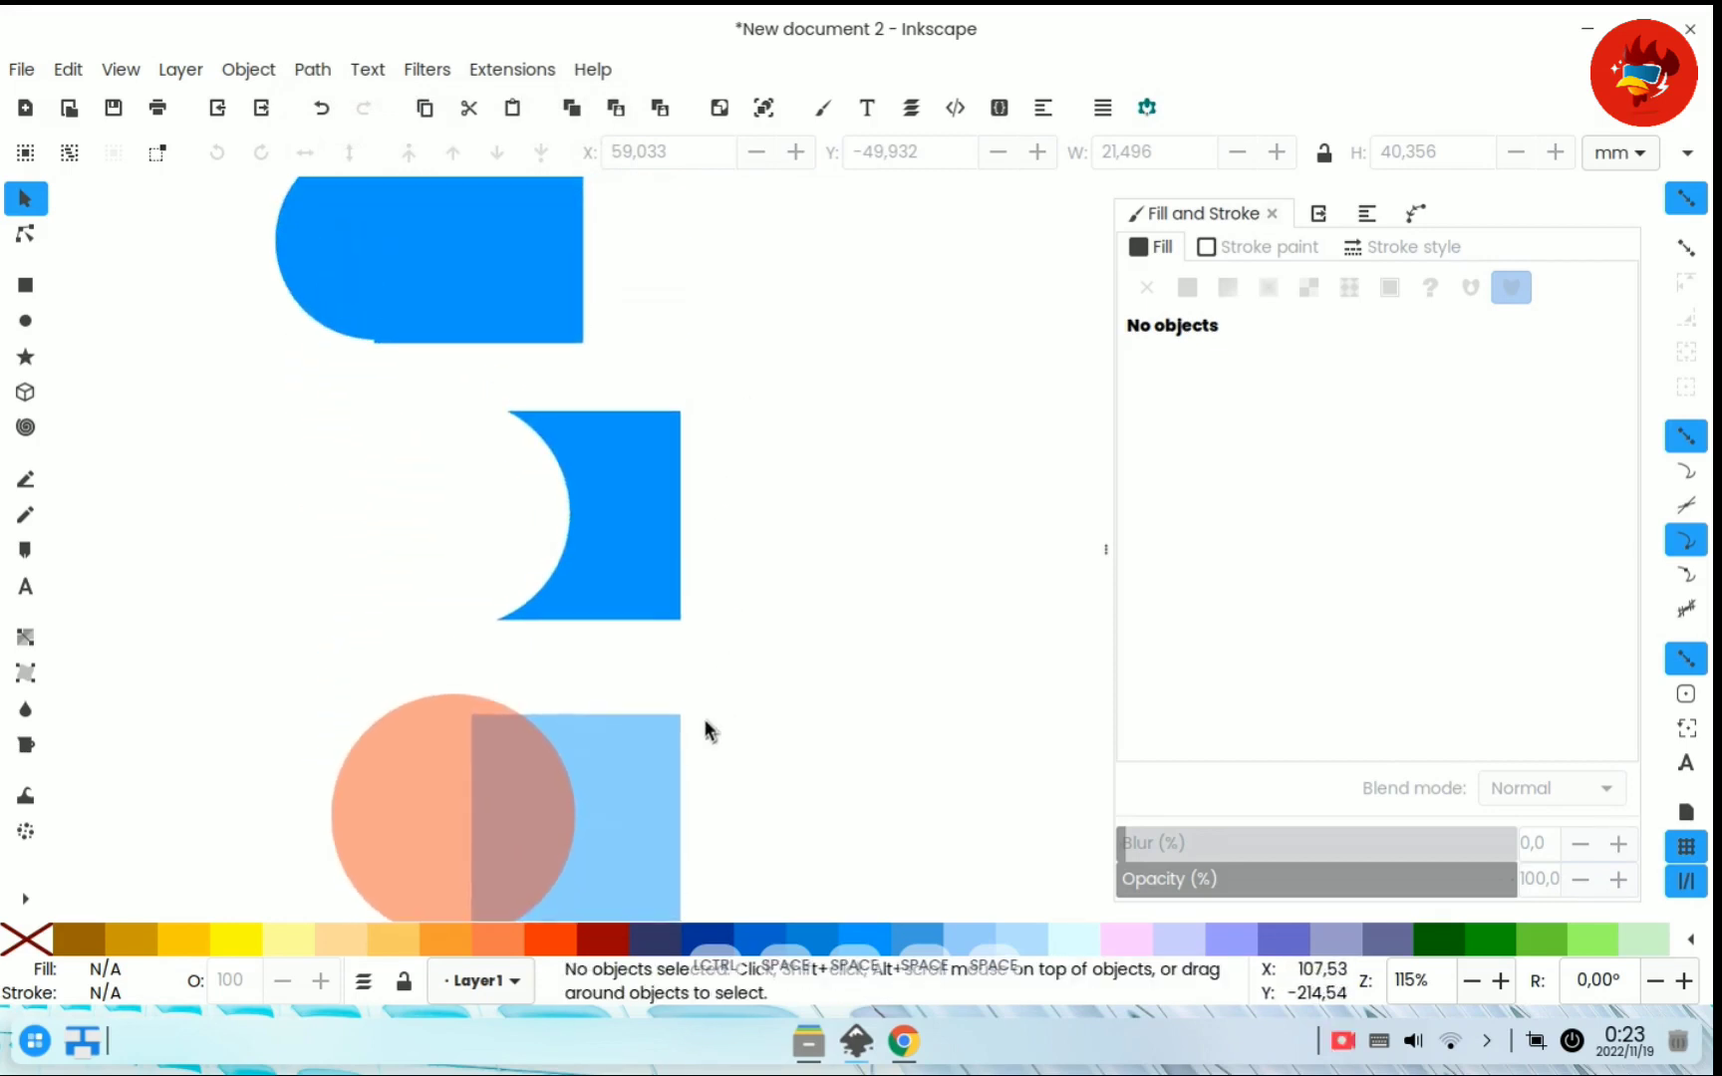
pyautogui.press('space')
pyautogui.moveTo(547, 183); pyautogui.dragTo(477, 312)
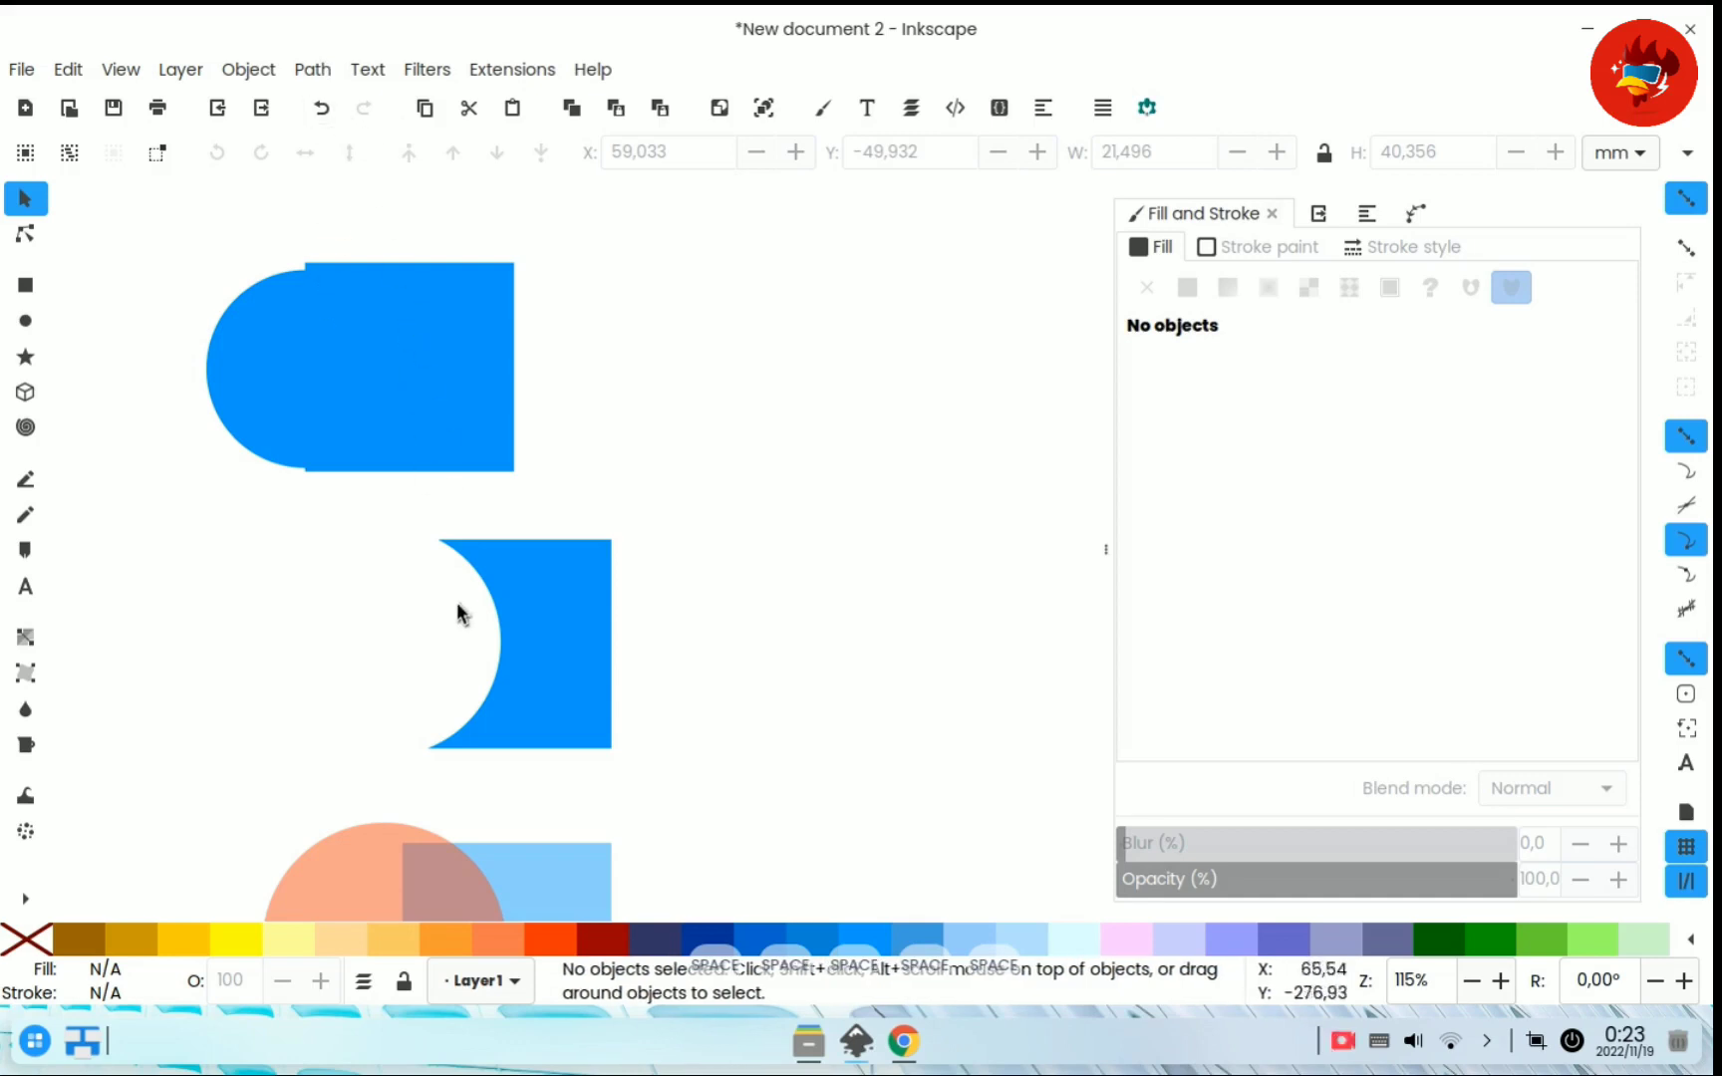
pyautogui.press('space')
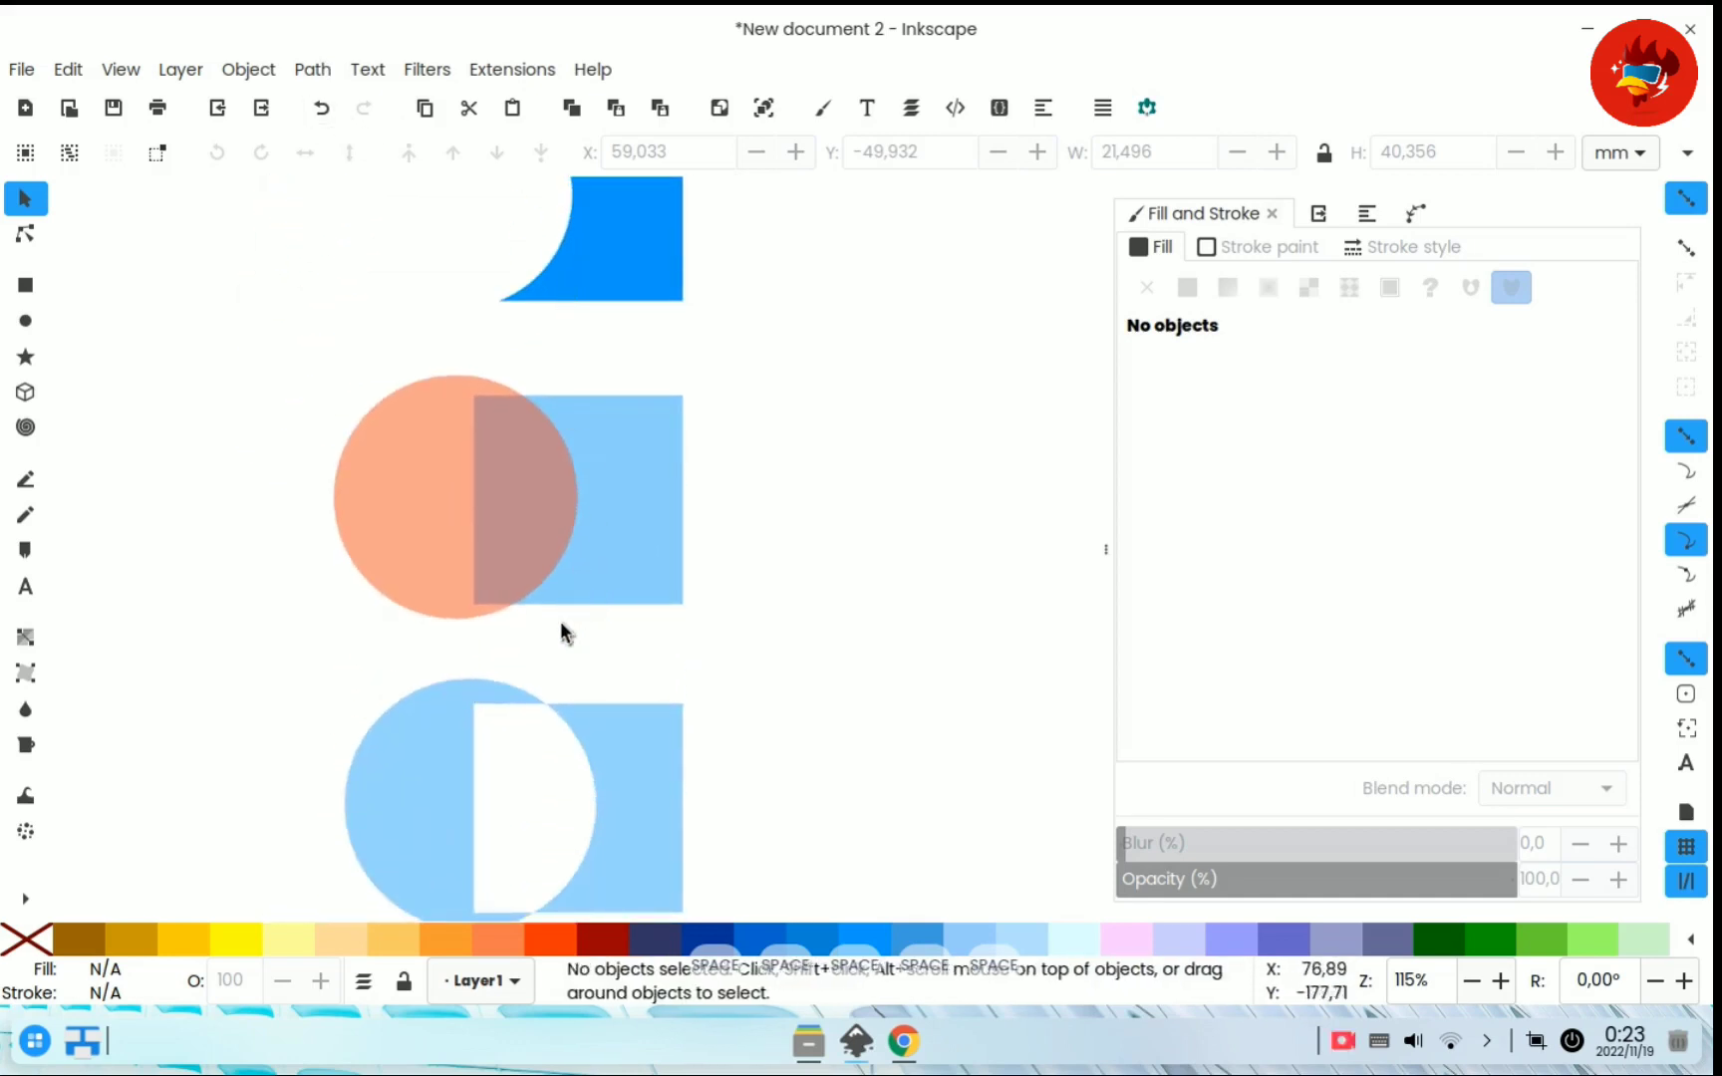
pyautogui.press('space')
pyautogui.press('space')
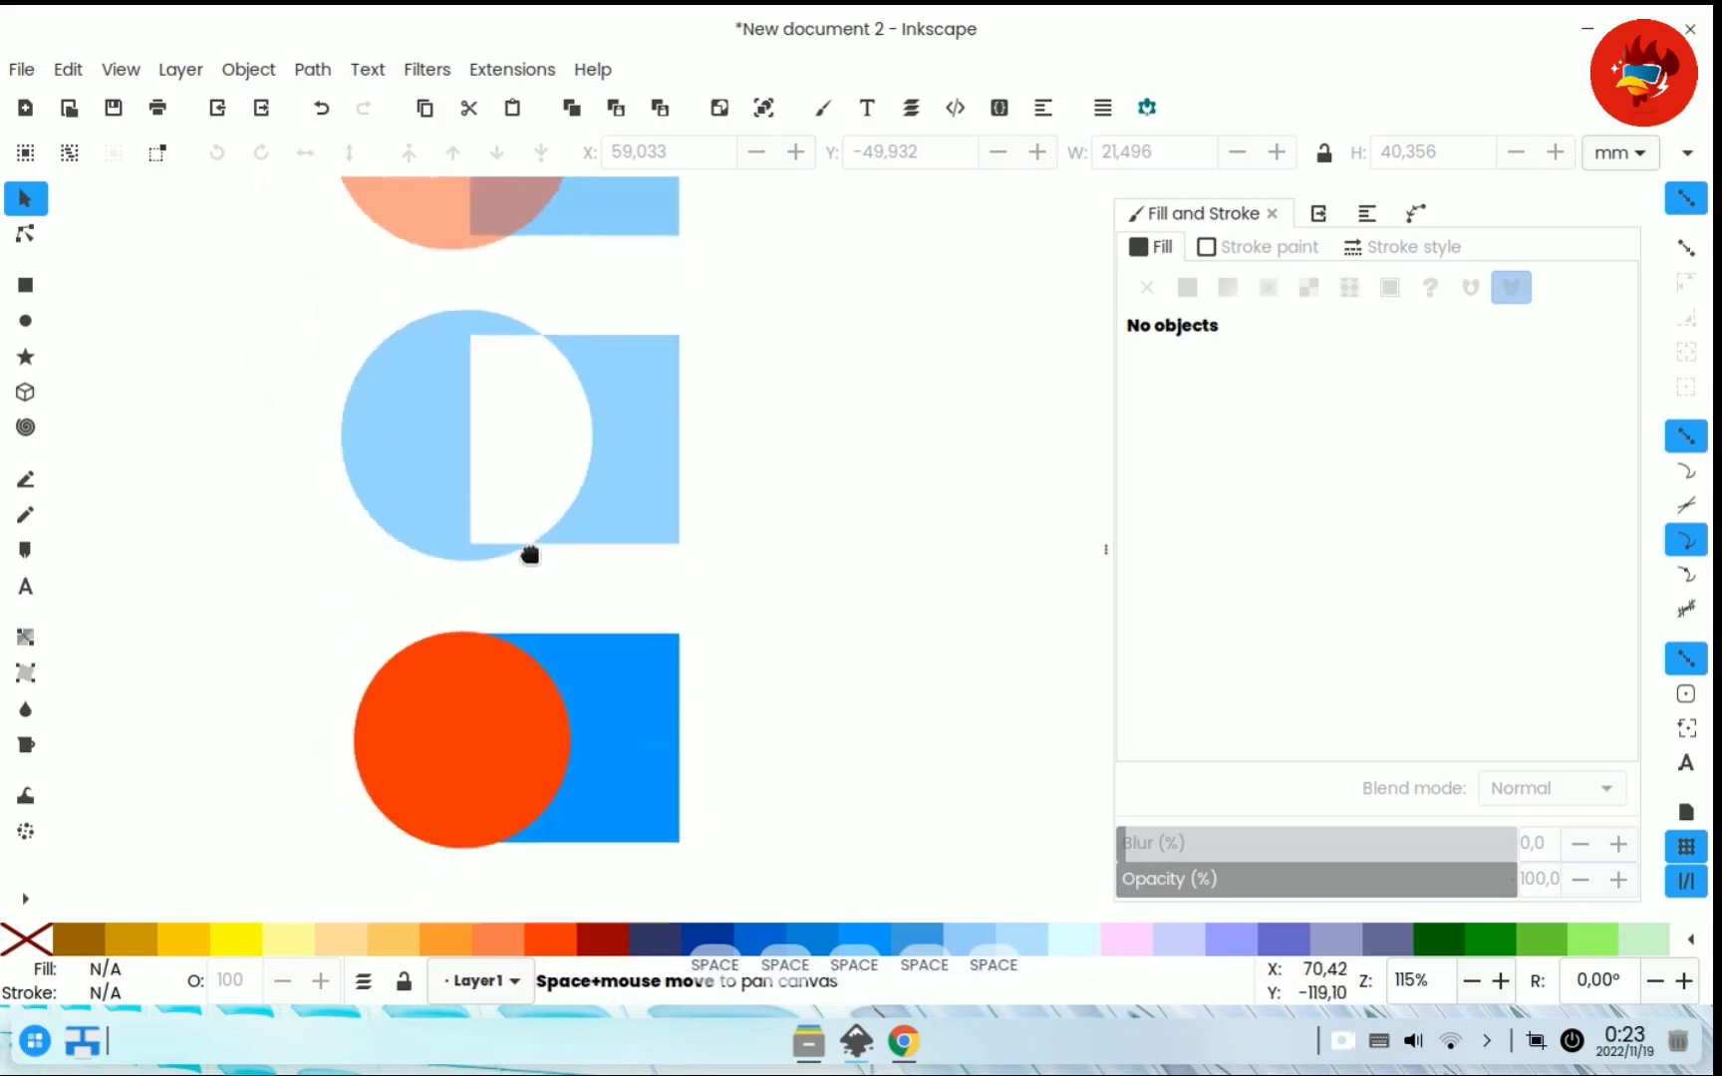
pyautogui.press('space')
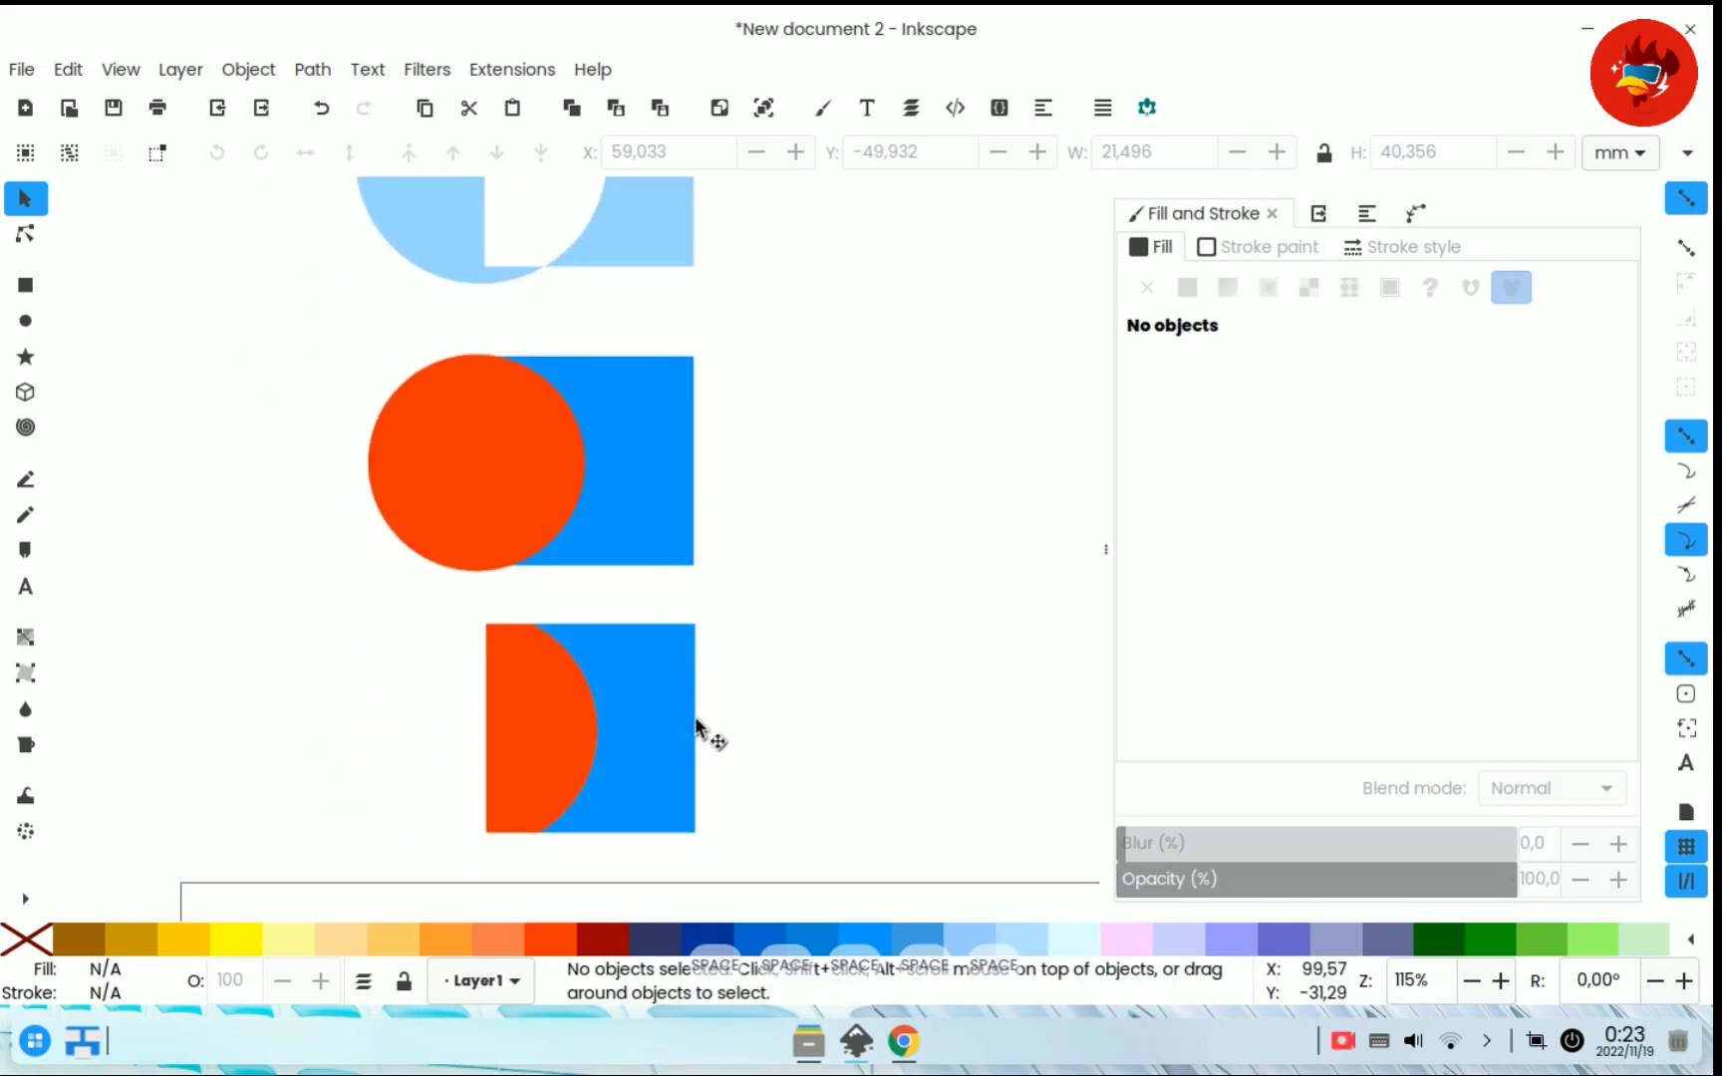
# - Recheck the list of path operations against the Exclusion shape and the translucent circle-and-square overlap in the rows above
pyautogui.click(317, 76)
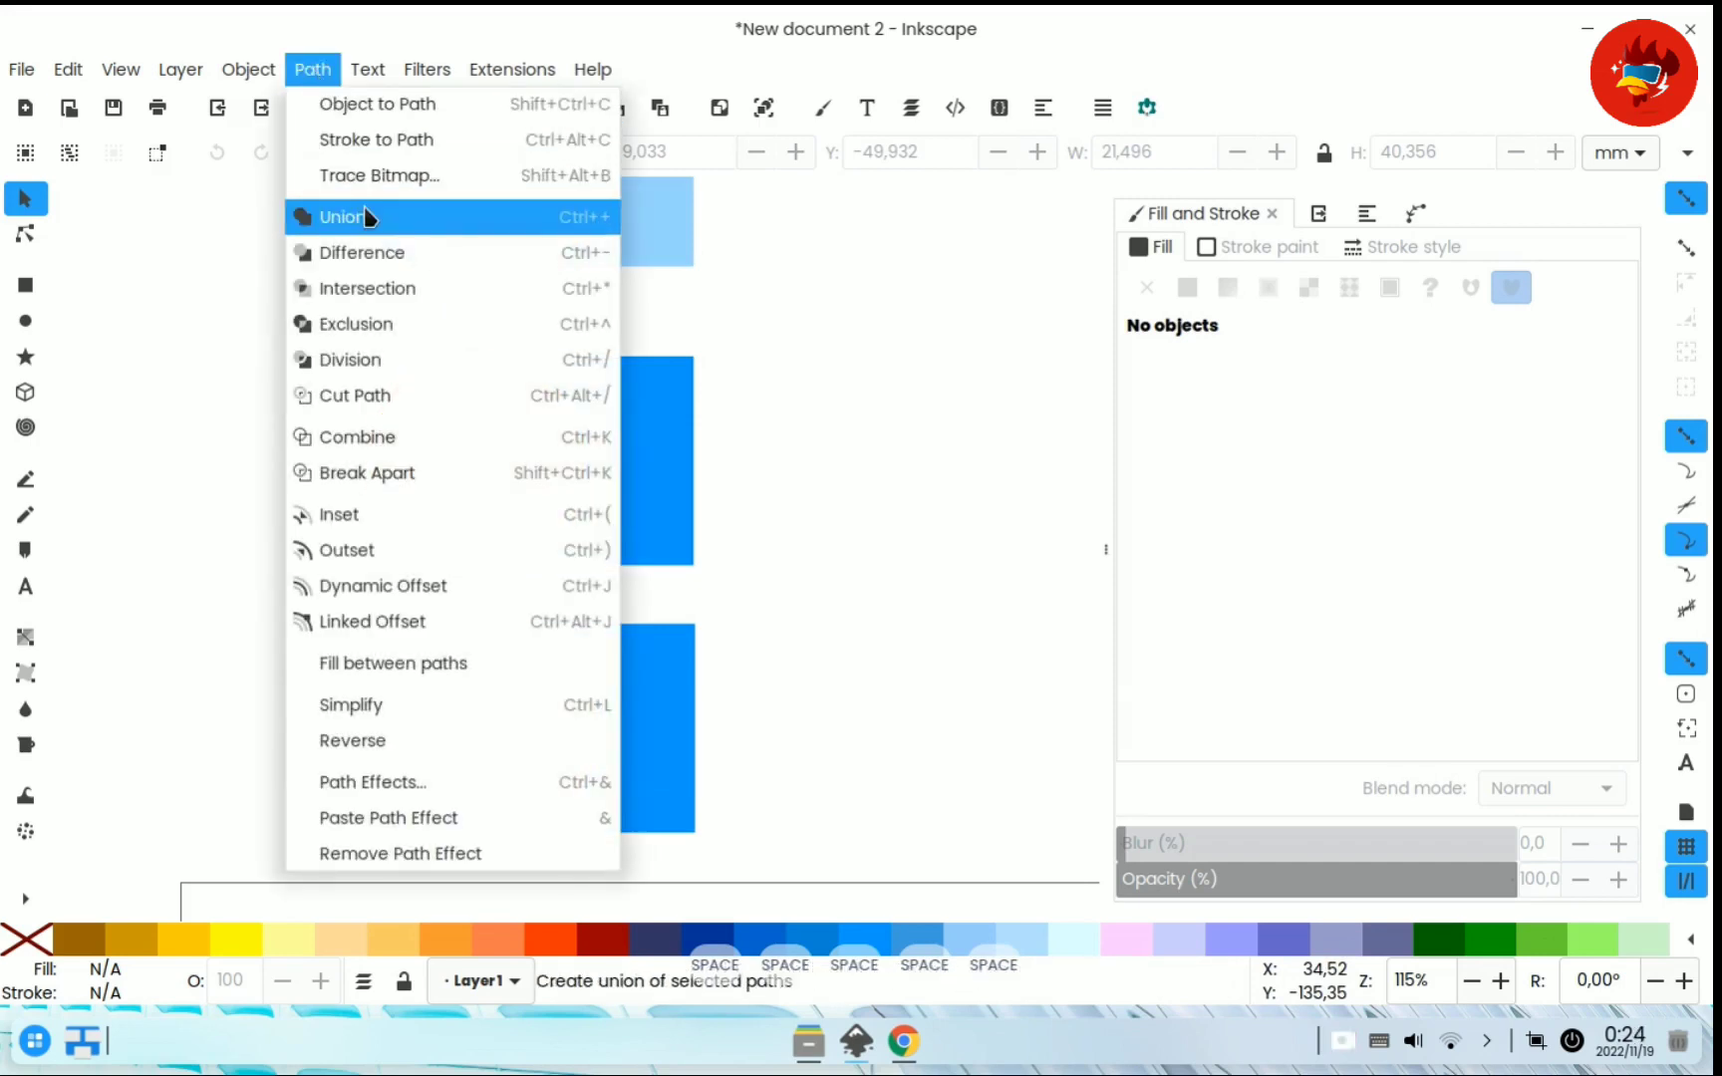
pyautogui.click(696, 349)
pyautogui.press('space')
pyautogui.moveTo(704, 273); pyautogui.dragTo(629, 669)
pyautogui.press('space')
pyautogui.moveTo(677, 373); pyautogui.dragTo(722, 542)
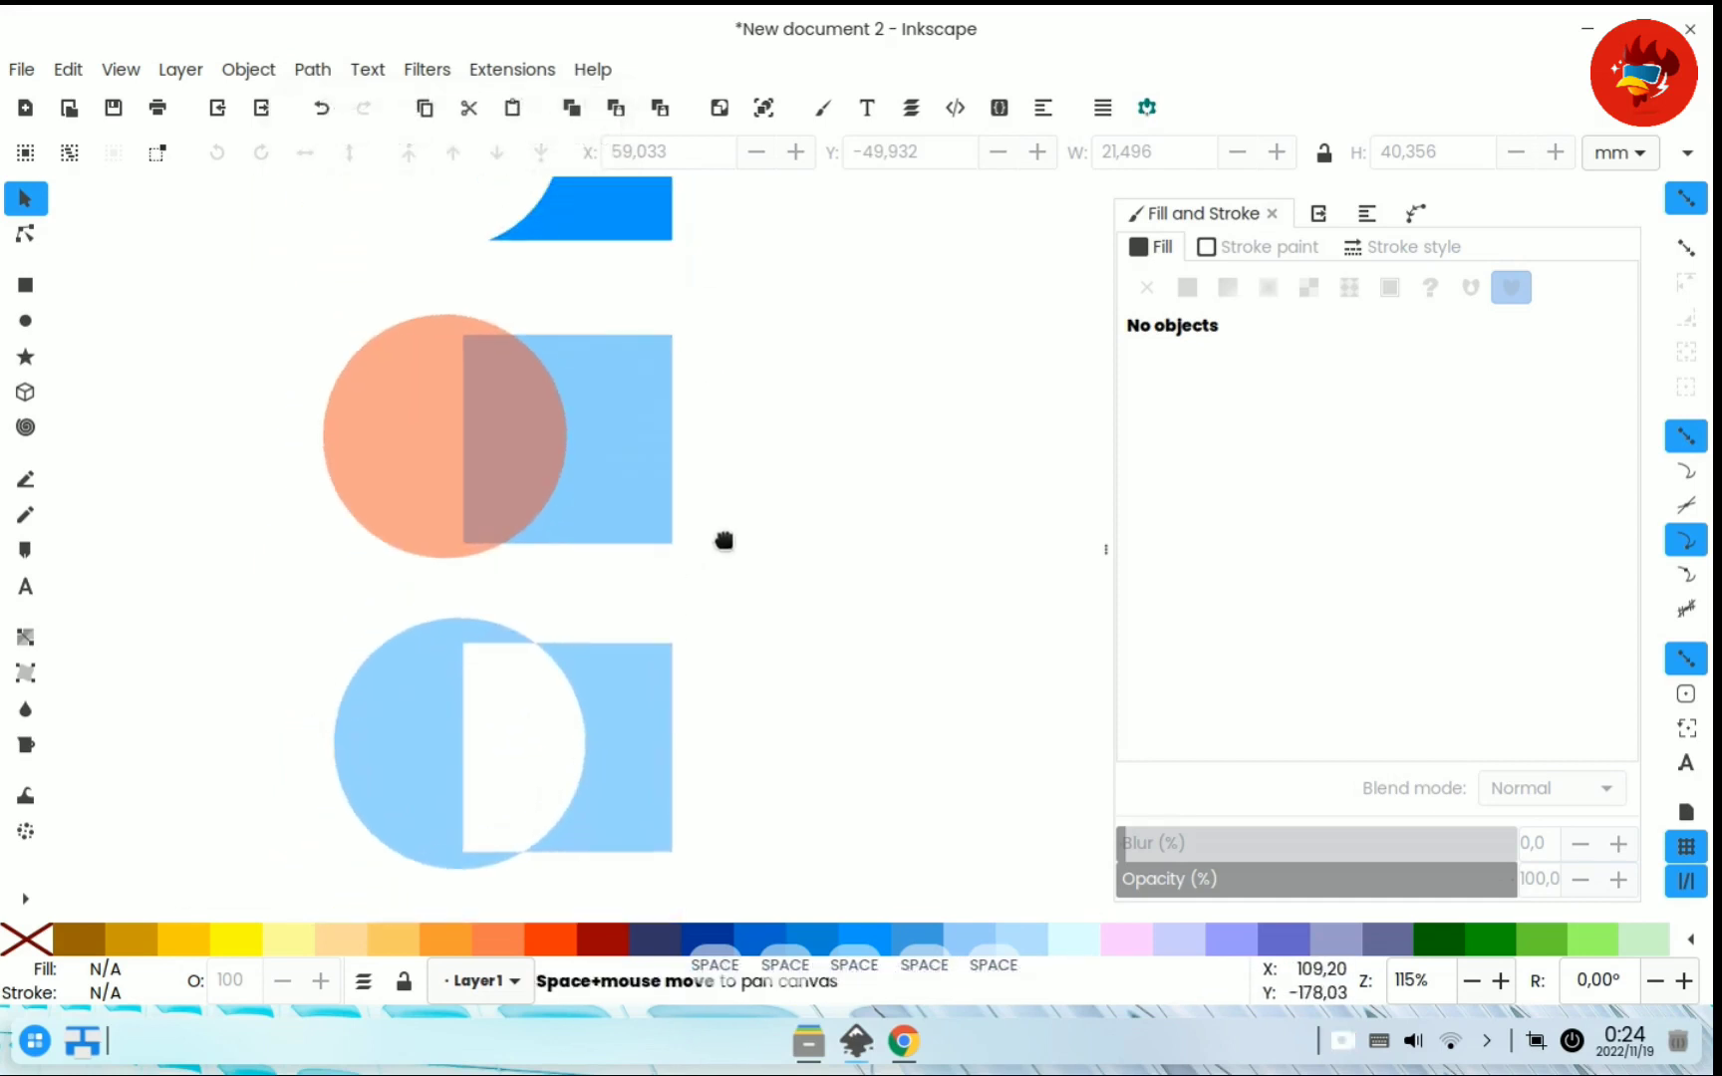